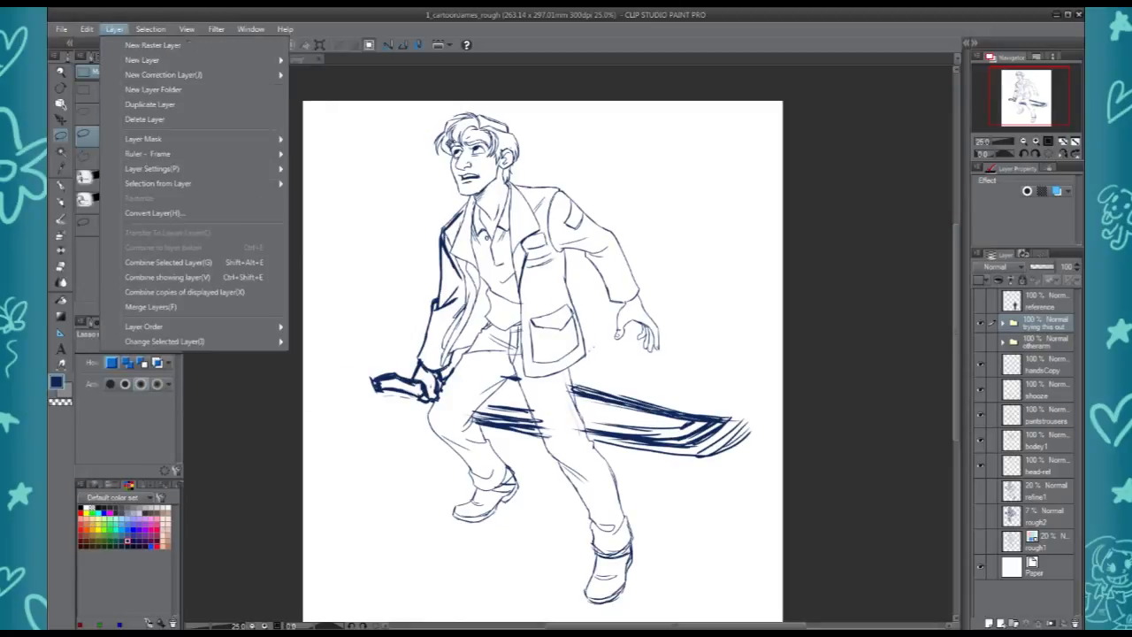
# Double the image size to 526.29 × 594.02 mm
pyautogui.click(141, 302)
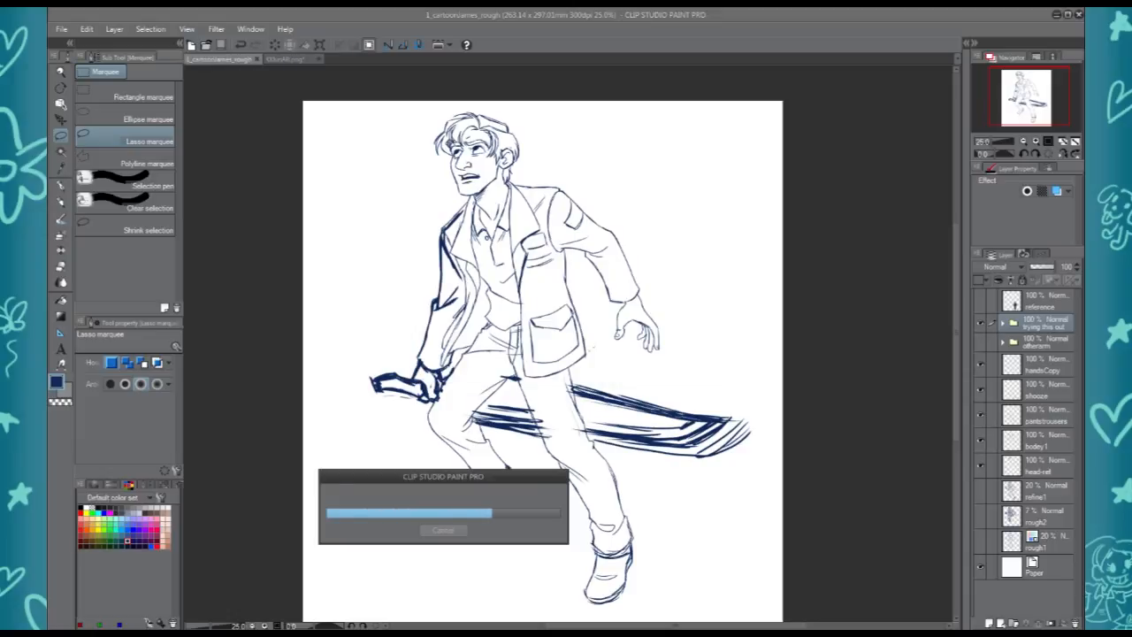
pyautogui.scroll(10, 488, 392)
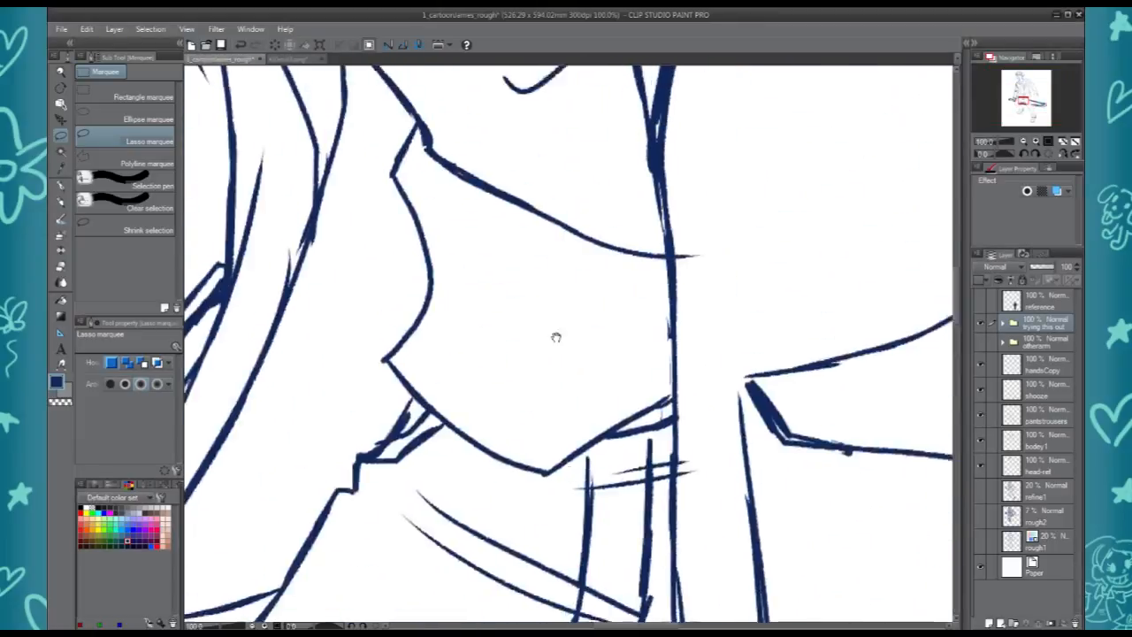
pyautogui.hotkey('ctrl', 'shift', 'e')
pyautogui.write('OL')
pyautogui.press('Return')
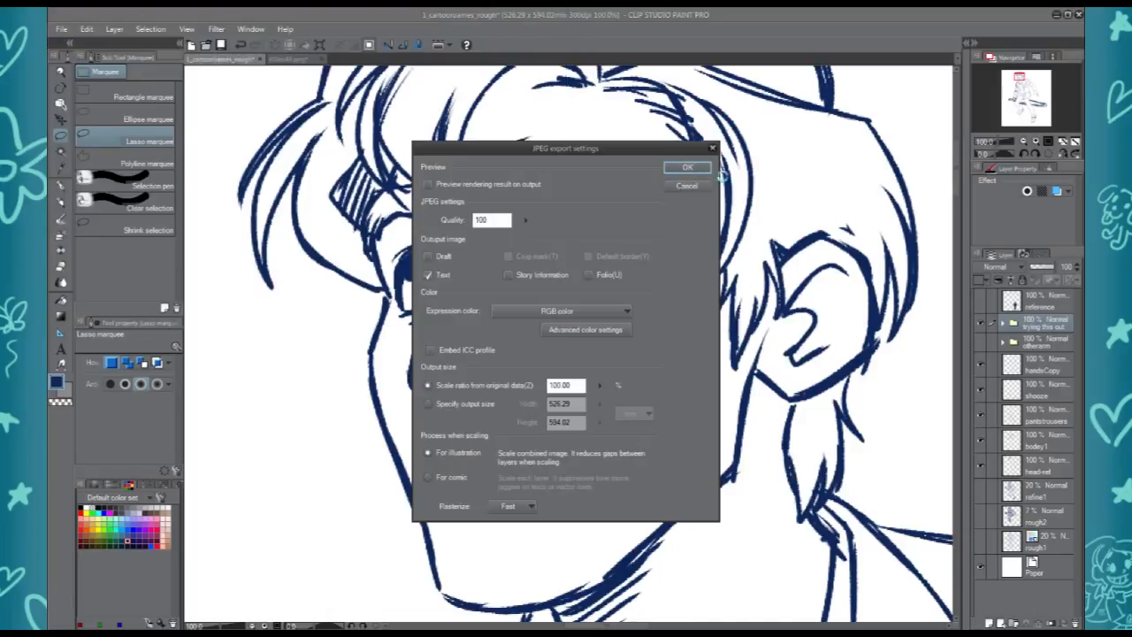
pyautogui.click(689, 186)
# Save the drawing as a new file named 2_cartoonJames_OL
pyautogui.click(62, 32)
pyautogui.click(98, 133)
pyautogui.press('End')
pyautogui.press('BackSpace')
pyautogui.press('BackSpace')
pyautogui.press('BackSpace')
pyautogui.press('BackSpace')
pyautogui.press('BackSpace')
pyautogui.write('fill')
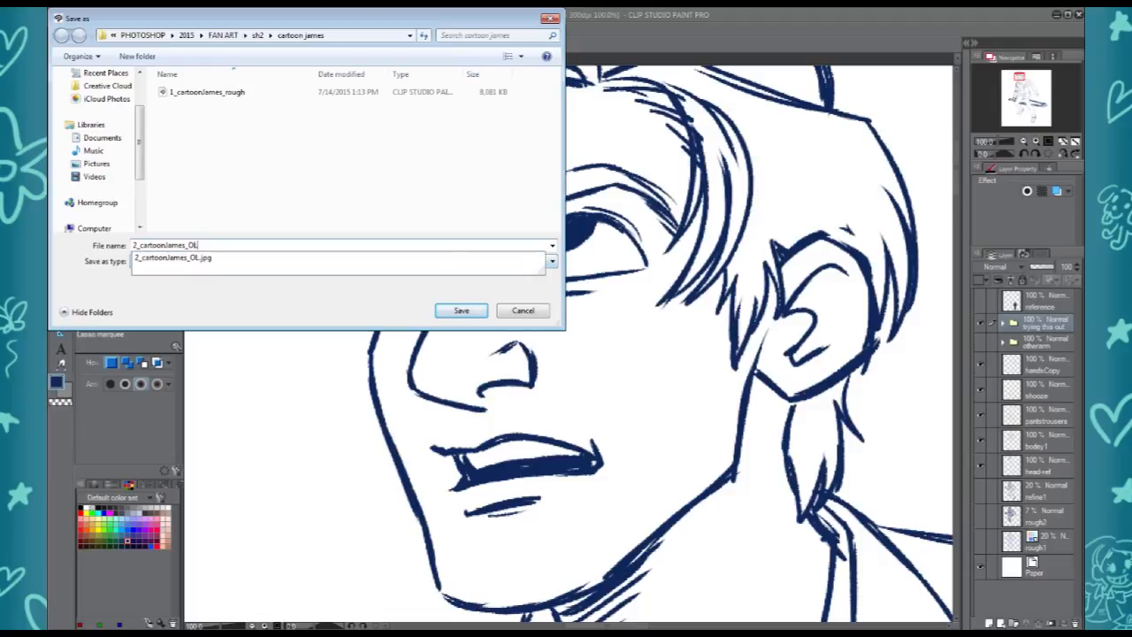
pyautogui.press('Return')
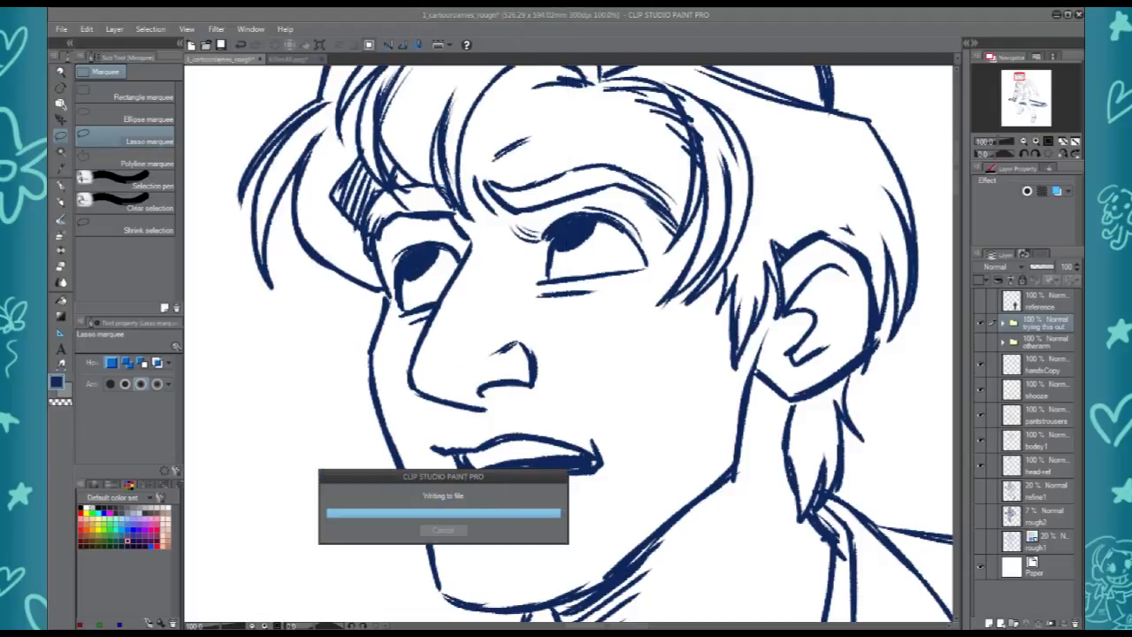
# Crop the canvas closely around the figure and sword to about 440 × 554 mm
pyautogui.hotkey('ctrl', '0')
pyautogui.hotkey('ctrl', '+')
pyautogui.click(86, 29)
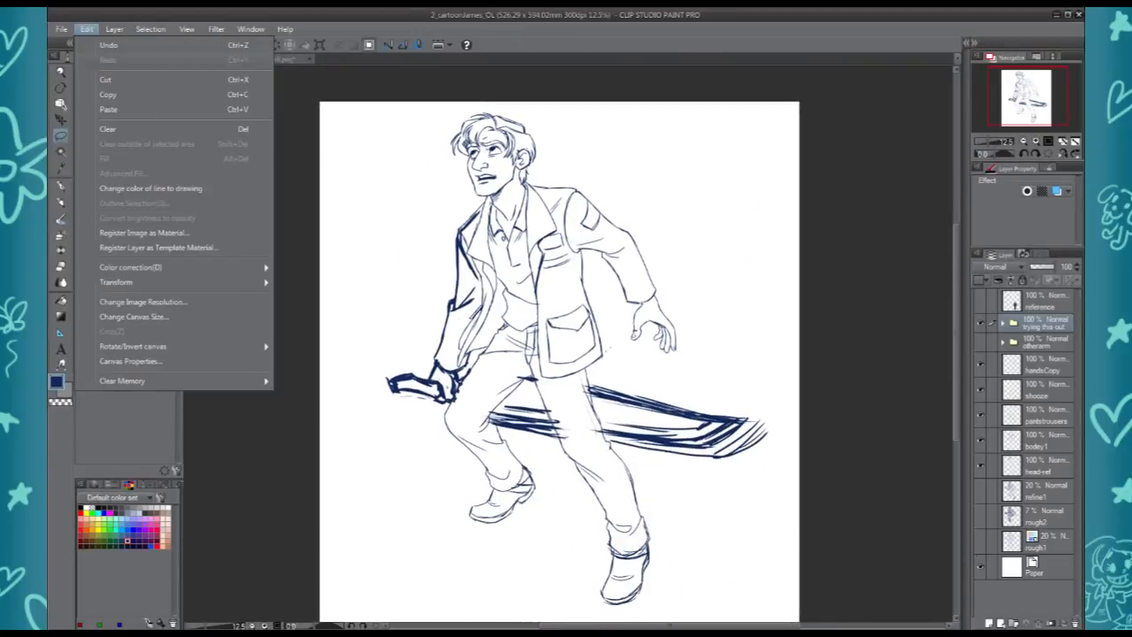
pyautogui.click(133, 303)
pyautogui.moveTo(320, 372); pyautogui.dragTo(378, 371)
pyautogui.moveTo(799, 372); pyautogui.dragTo(779, 371)
pyautogui.moveTo(578, 103)
pyautogui.mouseDown()
pyautogui.moveTo(573, 73)
pyautogui.moveTo(564, 113)
pyautogui.mouseUp()
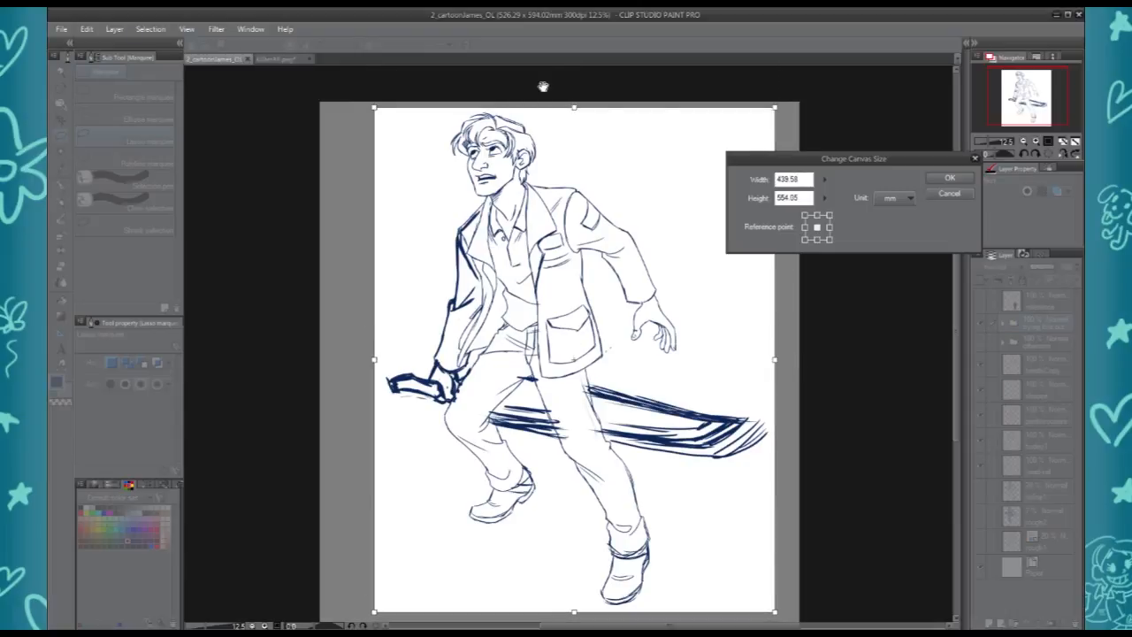
pyautogui.press('Return')
# Collect the sketch layers in a folder named rough, tint it blue and lower its opacity to 32%
pyautogui.click(1028, 330)
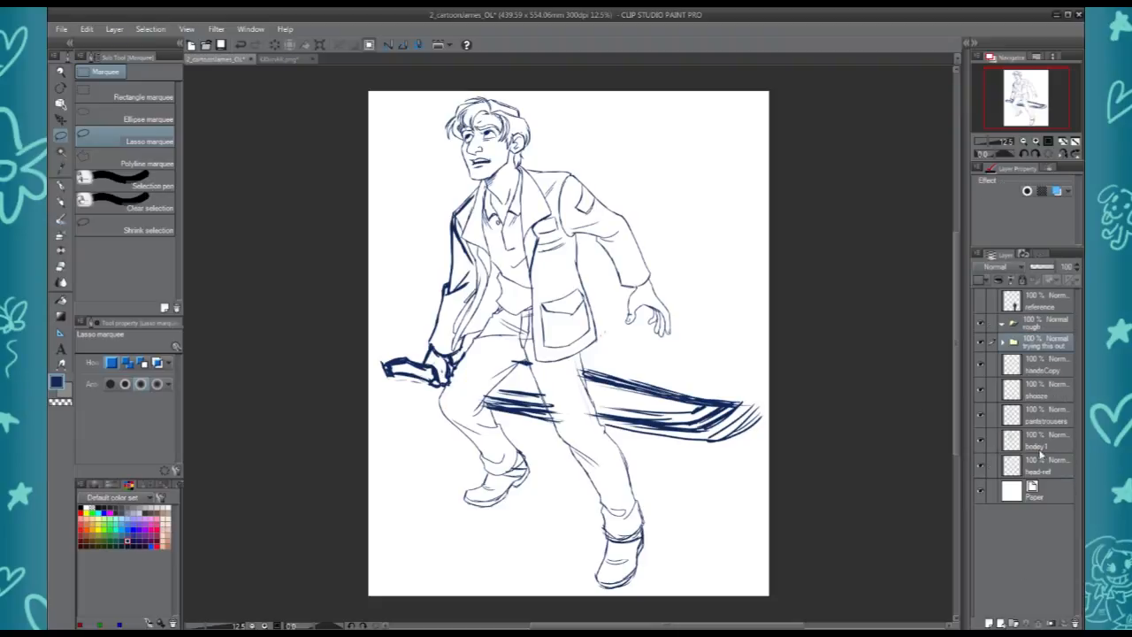
pyautogui.click(1013, 322)
pyautogui.click(1056, 191)
pyautogui.moveTo(1062, 266); pyautogui.dragTo(1038, 272)
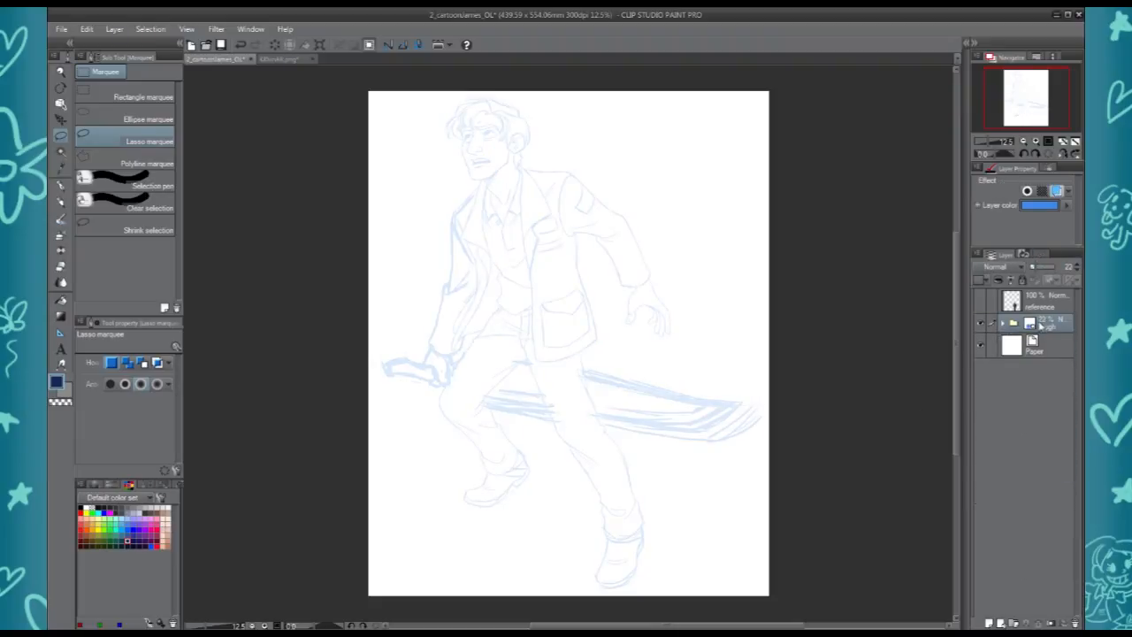
# Create a raster layer named head1 above the rough folder and one named specs below it
pyautogui.hotkey('ctrl', 'shift', 'n')
pyautogui.write('head1')
pyautogui.press('Return')
pyautogui.hotkey('ctrl', '+')
pyautogui.hotkey('ctrl', '+')
pyautogui.moveTo(508, 98); pyautogui.dragTo(672, 409)
pyautogui.hotkey('ctrl', 'shift', 'n')
pyautogui.write('space')
pyautogui.press('Return')
# Try out G-pen strokes on the specs layer with brush size 6
pyautogui.press('p')
pyautogui.press('[')
pyautogui.press('[')
pyautogui.press('[')
pyautogui.moveTo(634, 249); pyautogui.dragTo(828, 302)
pyautogui.hotkey('ctrl', 'z')
pyautogui.moveTo(653, 217); pyautogui.dragTo(806, 315)
pyautogui.hotkey('ctrl', 'z')
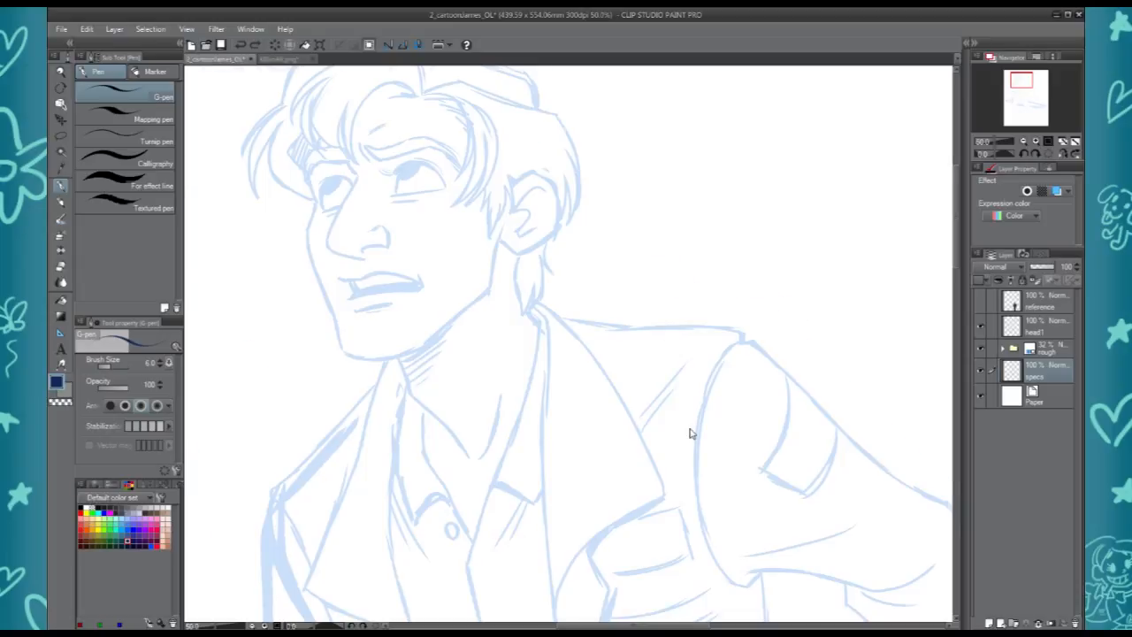
# Try G-pen strokes along the sketched face with brush size 8
pyautogui.scroll(3, 593, 273)
pyautogui.moveTo(702, 277); pyautogui.dragTo(716, 342)
pyautogui.hotkey('ctrl', 'z')
pyautogui.moveTo(393, 451); pyautogui.dragTo(614, 309)
pyautogui.moveTo(345, 257)
pyautogui.mouseDown()
pyautogui.moveTo(331, 349)
pyautogui.moveTo(386, 491)
pyautogui.mouseUp()
pyautogui.hotkey('ctrl', 'z')
pyautogui.moveTo(334, 313); pyautogui.dragTo(391, 529)
pyautogui.hotkey('ctrl', 'z')
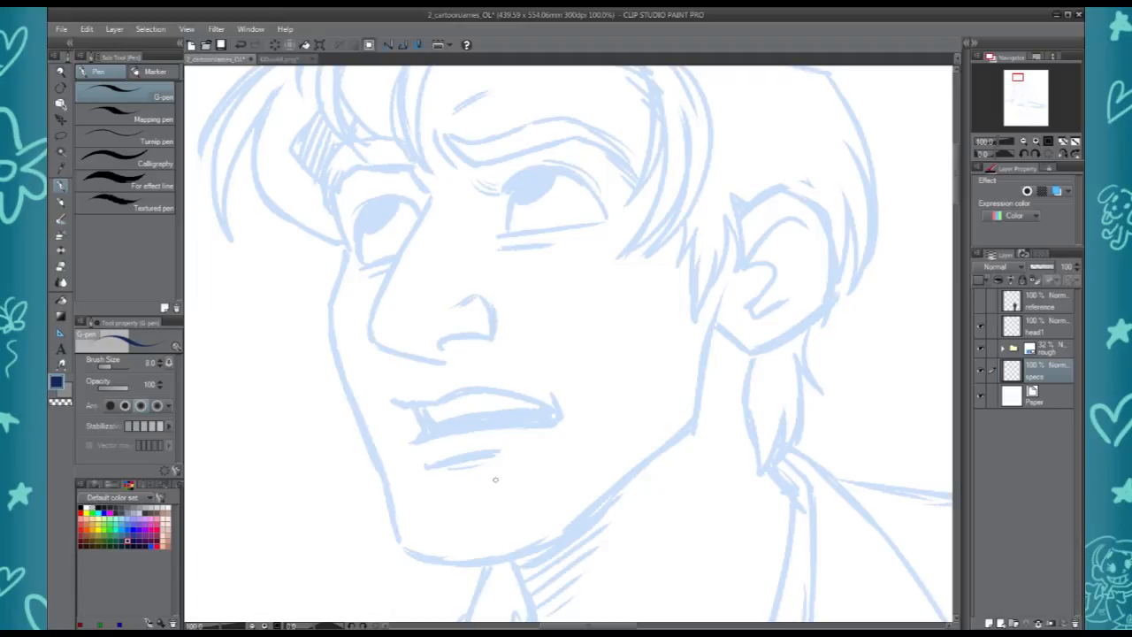
# Draw trial lines over the far eye, nose and face edge, and judge them with the rough sketch hidden
pyautogui.moveTo(412, 240)
pyautogui.mouseDown()
pyautogui.moveTo(370, 324)
pyautogui.moveTo(442, 359)
pyautogui.mouseUp()
pyautogui.moveTo(439, 345); pyautogui.dragTo(492, 309)
pyautogui.moveTo(363, 223); pyautogui.dragTo(389, 207)
pyautogui.moveTo(346, 259)
pyautogui.mouseDown()
pyautogui.moveTo(329, 313)
pyautogui.moveTo(392, 525)
pyautogui.mouseUp()
pyautogui.click(980, 371)
pyautogui.click(980, 372)
pyautogui.click(980, 349)
pyautogui.scroll(-5, 834, 379)
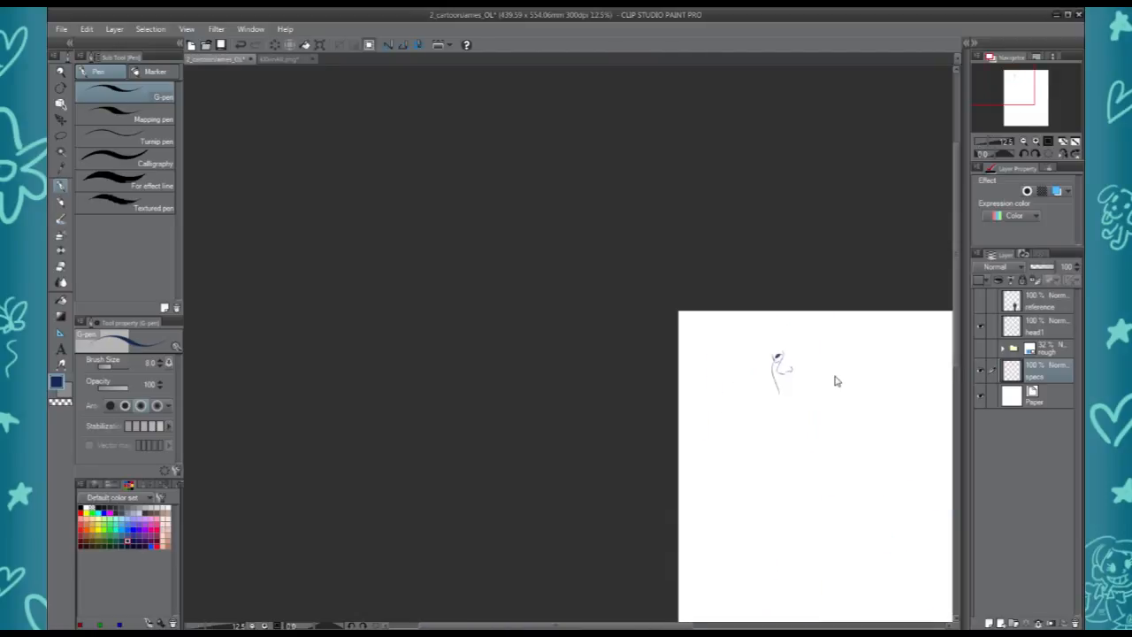
pyautogui.click(981, 349)
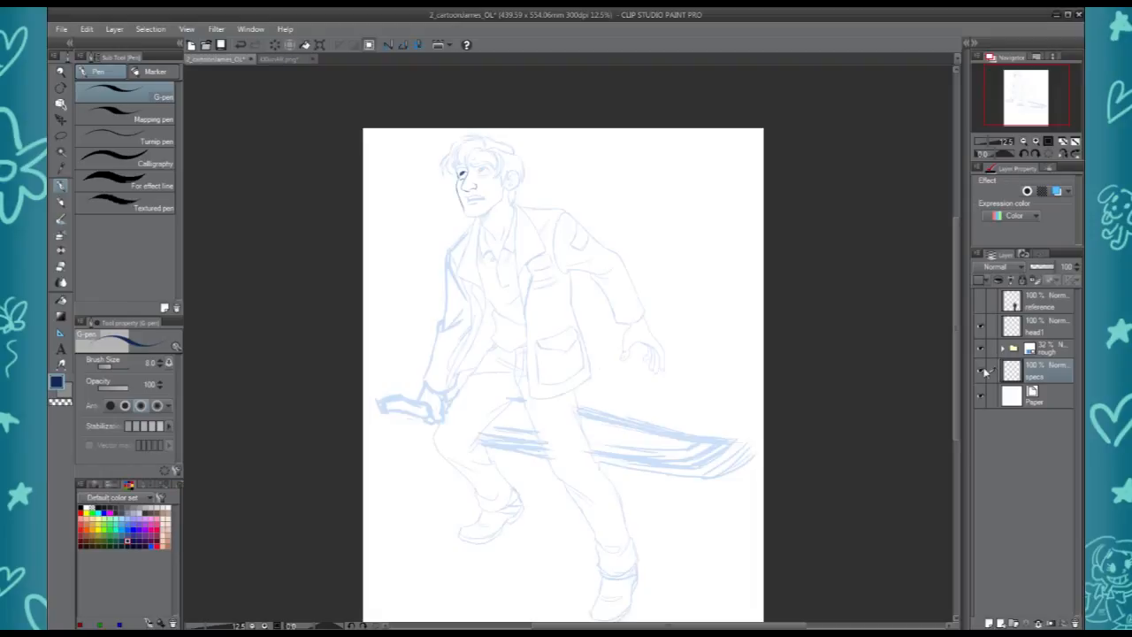
# Set the G-pen brush size to 10 and clear the trial strokes from the specs layer
pyautogui.scroll(4, 930, 376)
pyautogui.moveTo(442, 132); pyautogui.dragTo(796, 434)
pyautogui.moveTo(408, 106); pyautogui.dragTo(766, 409)
pyautogui.scroll(1, 766, 409)
pyautogui.moveTo(499, 238); pyautogui.dragTo(762, 344)
pyautogui.press(']')
pyautogui.moveTo(721, 299); pyautogui.dragTo(822, 377)
pyautogui.hotkey('ctrl', 'z')
pyautogui.press('Delete')
# Handwrite the note "G-pen" beside the head on the specs layer
pyautogui.moveTo(828, 116); pyautogui.dragTo(818, 159)
pyautogui.moveTo(832, 134); pyautogui.dragTo(842, 133)
pyautogui.moveTo(847, 126); pyautogui.dragTo(850, 137)
pyautogui.moveTo(862, 132); pyautogui.dragTo(878, 134)
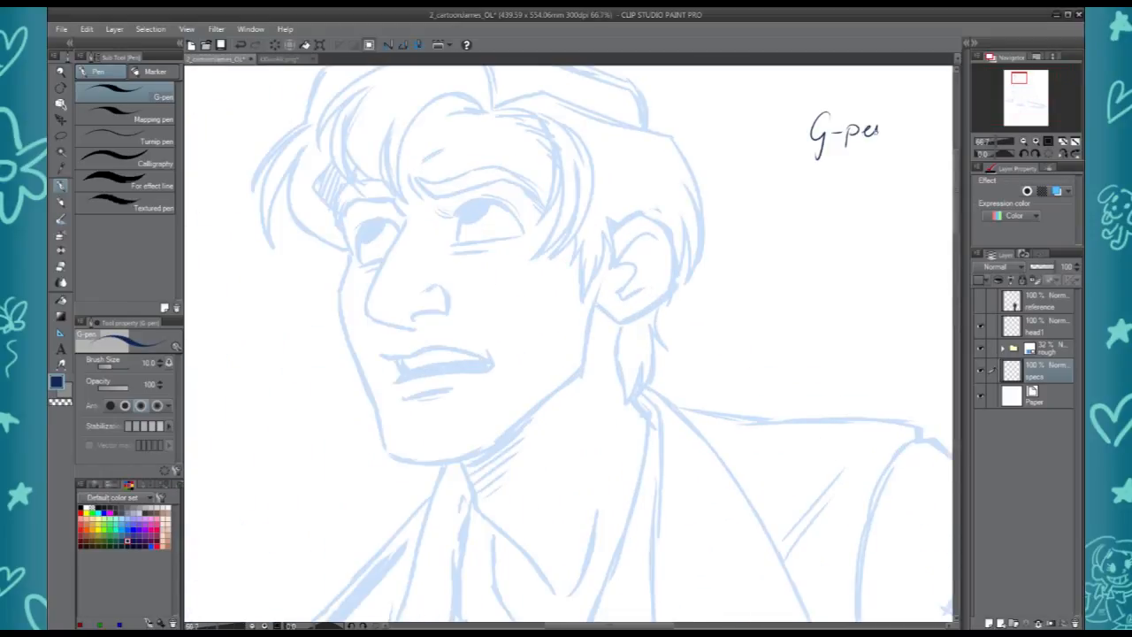
# Hide the specs layer and ink the far side of the face on head1, from the brow down to the chin
pyautogui.click(1033, 328)
pyautogui.scroll(1, 888, 301)
pyautogui.moveTo(367, 278); pyautogui.dragTo(711, 392)
pyautogui.press('h')
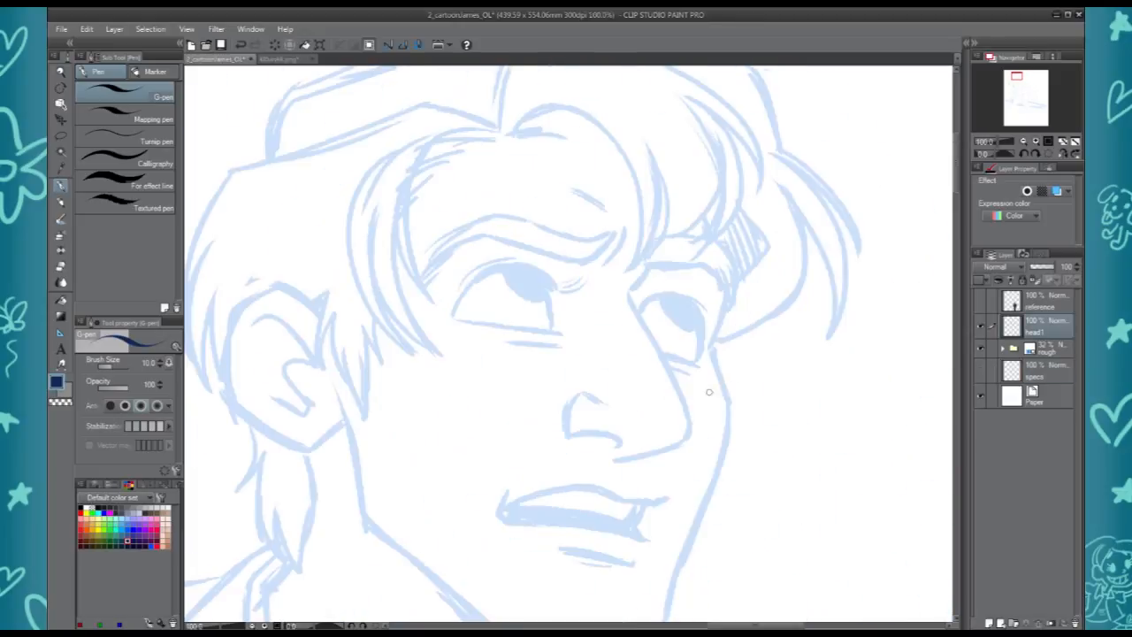
pyautogui.press('h')
pyautogui.moveTo(420, 333); pyautogui.dragTo(428, 356)
pyautogui.moveTo(428, 355); pyautogui.dragTo(404, 235)
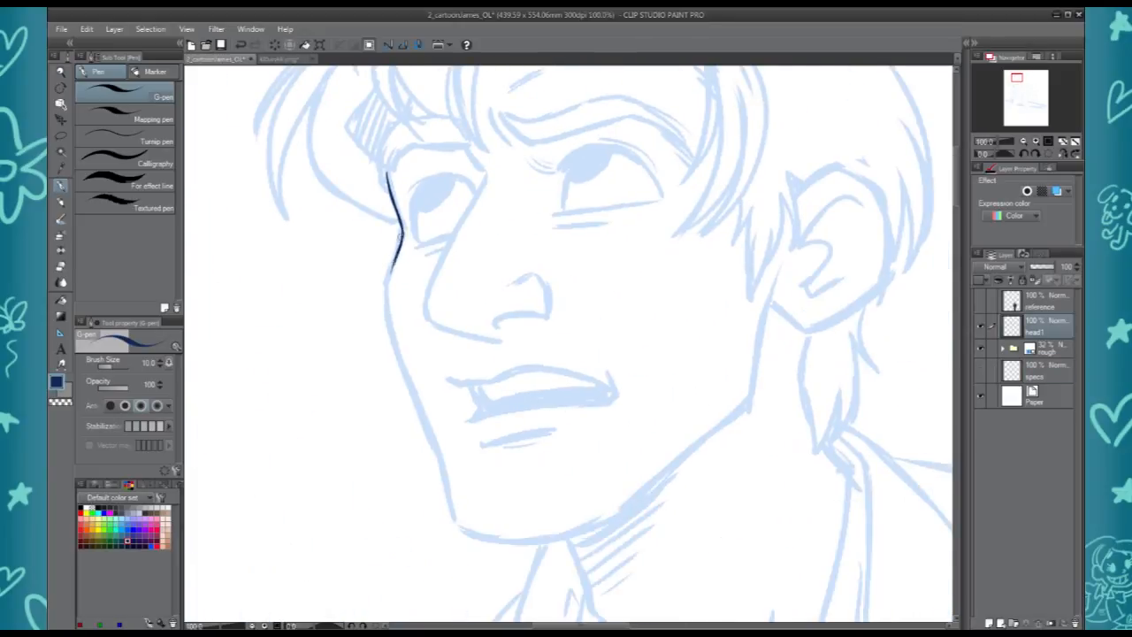
pyautogui.hotkey('ctrl', 'z')
pyautogui.moveTo(386, 286); pyautogui.dragTo(406, 375)
pyautogui.hotkey('ctrl', 'z')
pyautogui.moveTo(387, 286); pyautogui.dragTo(439, 454)
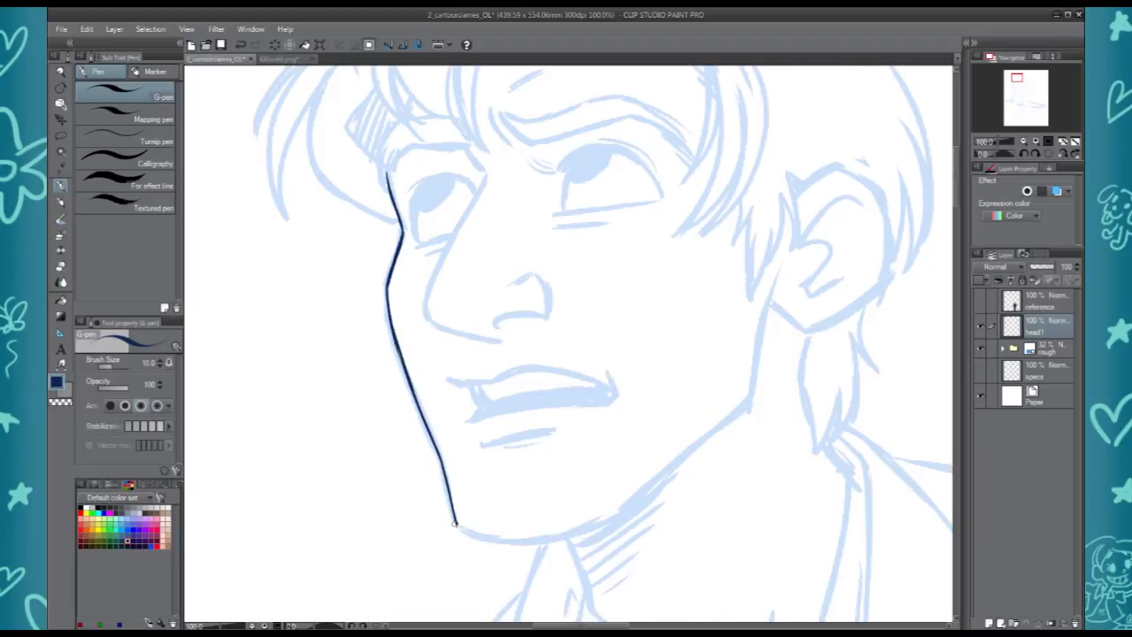
# Ink the chin and the jawline up to the ear, cleaning up the line ends
pyautogui.scroll(1, 457, 523)
pyautogui.moveTo(526, 424); pyautogui.dragTo(525, 290)
pyautogui.moveTo(421, 405)
pyautogui.mouseDown()
pyautogui.moveTo(472, 423)
pyautogui.moveTo(573, 421)
pyautogui.moveTo(617, 407)
pyautogui.mouseUp()
pyautogui.moveTo(516, 427)
pyautogui.mouseDown()
pyautogui.moveTo(667, 386)
pyautogui.moveTo(637, 381)
pyautogui.moveTo(417, 473)
pyautogui.moveTo(587, 345)
pyautogui.mouseUp()
pyautogui.hotkey('ctrl', 'z')
pyautogui.moveTo(404, 491); pyautogui.dragTo(588, 343)
pyautogui.hotkey('ctrl', 'z')
pyautogui.moveTo(621, 177); pyautogui.dragTo(591, 329)
pyautogui.moveTo(393, 493)
pyautogui.mouseDown()
pyautogui.moveTo(590, 330)
pyautogui.moveTo(407, 482)
pyautogui.mouseUp()
pyautogui.moveTo(406, 259)
pyautogui.mouseDown()
pyautogui.moveTo(702, 301)
pyautogui.moveTo(669, 181)
pyautogui.mouseUp()
pyautogui.press('c')
pyautogui.moveTo(485, 463)
pyautogui.mouseDown()
pyautogui.moveTo(580, 454)
pyautogui.moveTo(668, 420)
pyautogui.mouseUp()
pyautogui.press('c')
# Ink the far eye with a thick upper lid, lower lid and iris outline
pyautogui.moveTo(518, 242); pyautogui.dragTo(561, 568)
pyautogui.moveTo(388, 270)
pyautogui.mouseDown()
pyautogui.moveTo(414, 247)
pyautogui.moveTo(461, 244)
pyautogui.moveTo(482, 261)
pyautogui.moveTo(387, 273)
pyautogui.mouseUp()
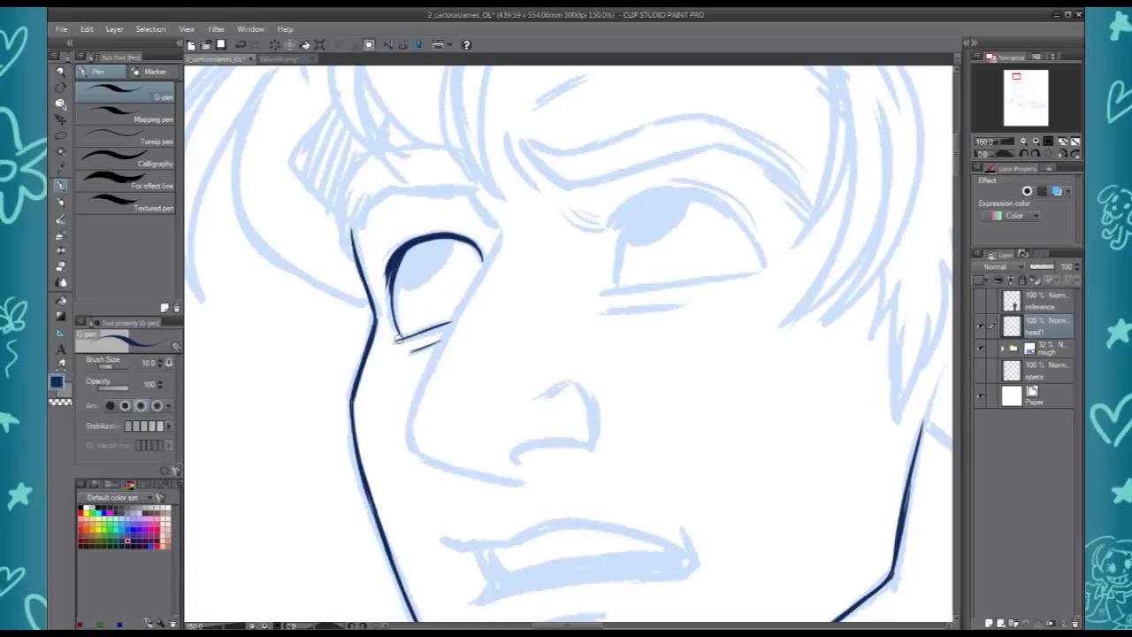
pyautogui.hotkey('ctrl', 'z')
pyautogui.moveTo(428, 237); pyautogui.dragTo(394, 274)
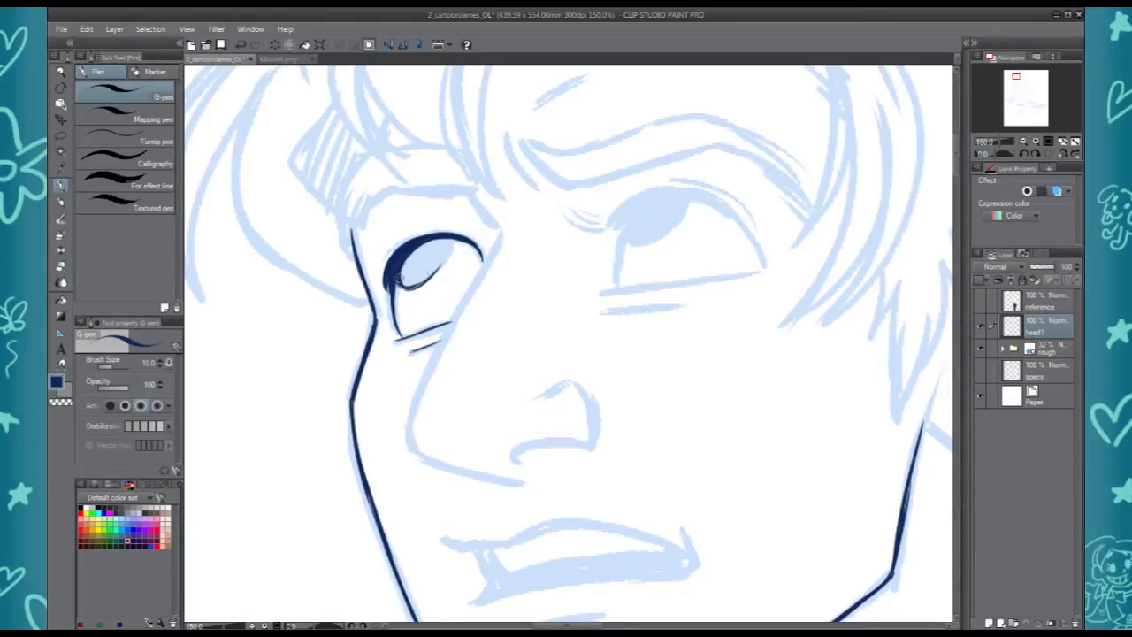
pyautogui.moveTo(450, 239)
pyautogui.mouseDown()
pyautogui.moveTo(424, 280)
pyautogui.moveTo(442, 232)
pyautogui.moveTo(480, 239)
pyautogui.mouseUp()
pyautogui.hotkey('ctrl', 'z')
# Ink the inner edge and thick upper lid of the near eye, with a fine crease above
pyautogui.moveTo(635, 213); pyautogui.dragTo(618, 277)
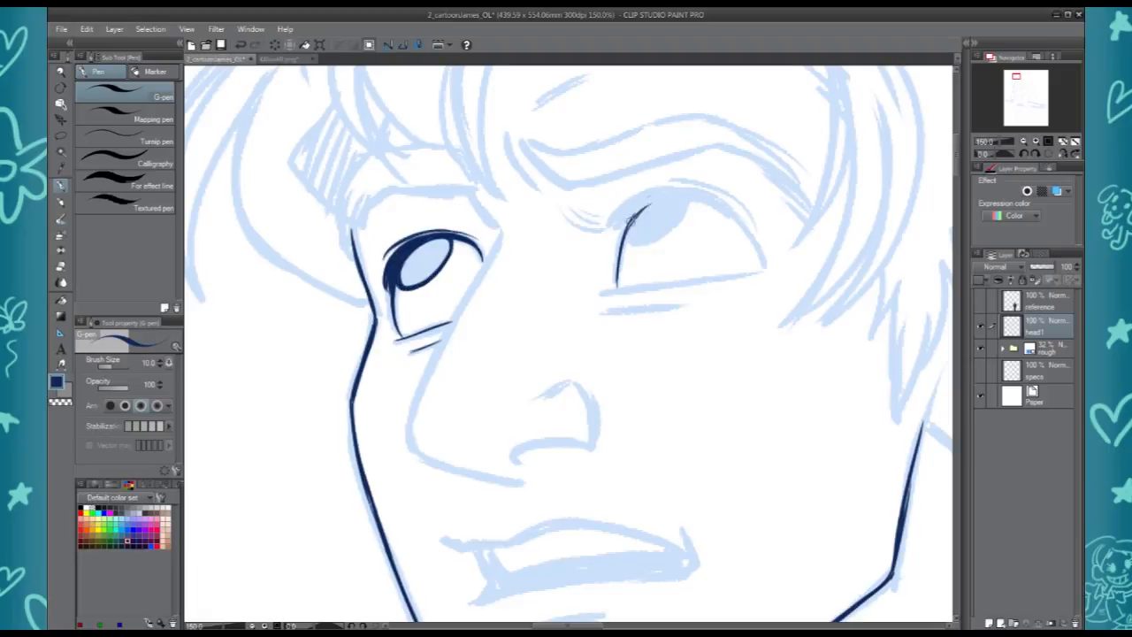
pyautogui.press('h')
pyautogui.moveTo(374, 267)
pyautogui.mouseDown()
pyautogui.moveTo(414, 214)
pyautogui.moveTo(485, 200)
pyautogui.moveTo(470, 189)
pyautogui.moveTo(515, 221)
pyautogui.mouseUp()
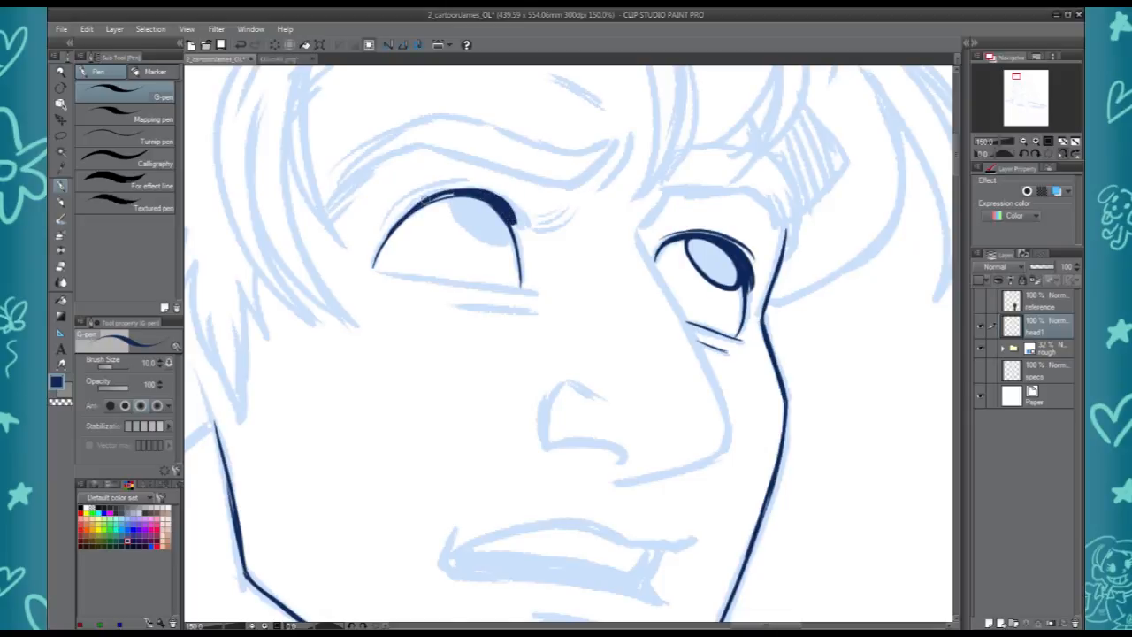
pyautogui.moveTo(379, 253); pyautogui.dragTo(395, 219)
pyautogui.moveTo(383, 228)
pyautogui.mouseDown()
pyautogui.moveTo(451, 184)
pyautogui.moveTo(492, 191)
pyautogui.mouseUp()
pyautogui.hotkey('ctrl', 'z')
pyautogui.hotkey('ctrl', 'z')
pyautogui.moveTo(383, 228); pyautogui.dragTo(464, 188)
pyautogui.press('h')
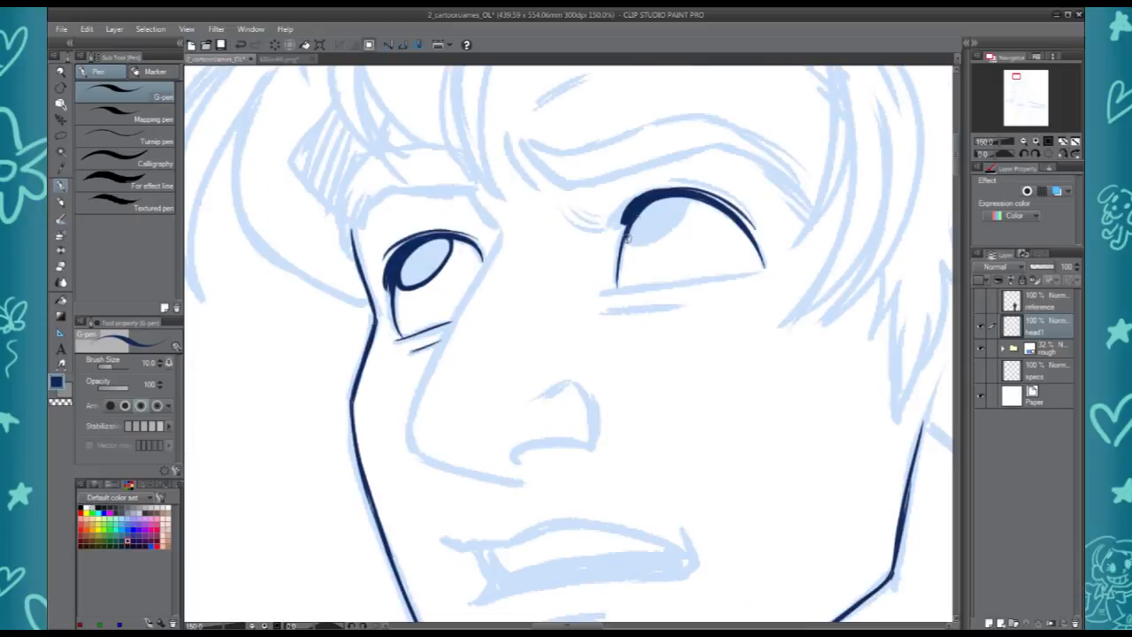
# Ink the near eye's iris outline, its lower lid and the crease beneath it
pyautogui.moveTo(637, 244)
pyautogui.mouseDown()
pyautogui.moveTo(677, 227)
pyautogui.moveTo(687, 204)
pyautogui.moveTo(644, 239)
pyautogui.mouseUp()
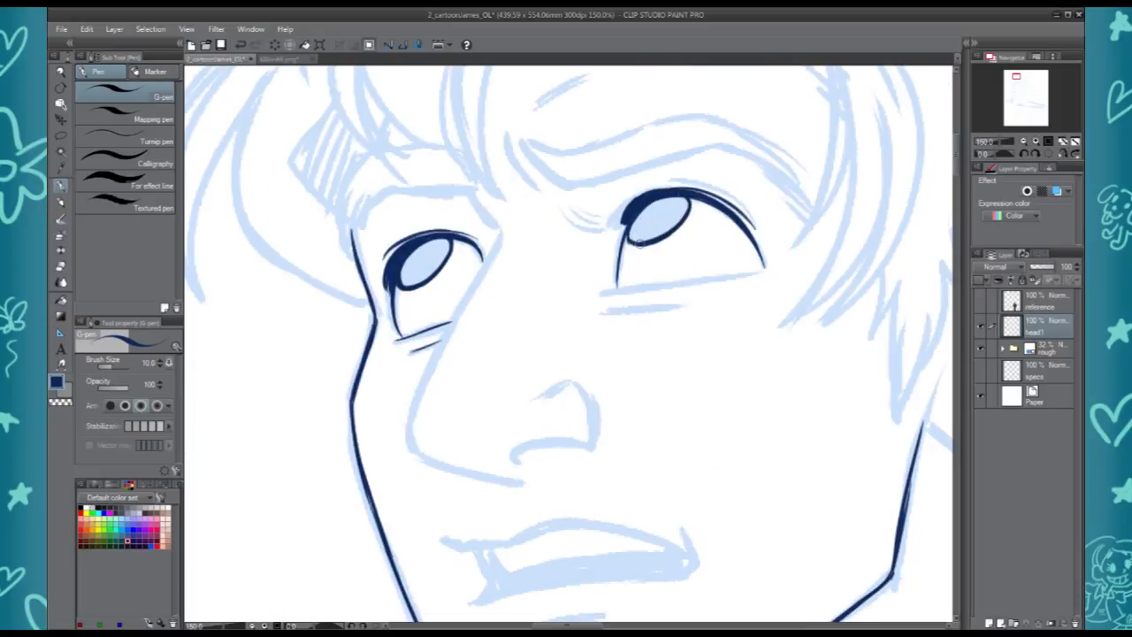
pyautogui.moveTo(625, 288); pyautogui.dragTo(762, 264)
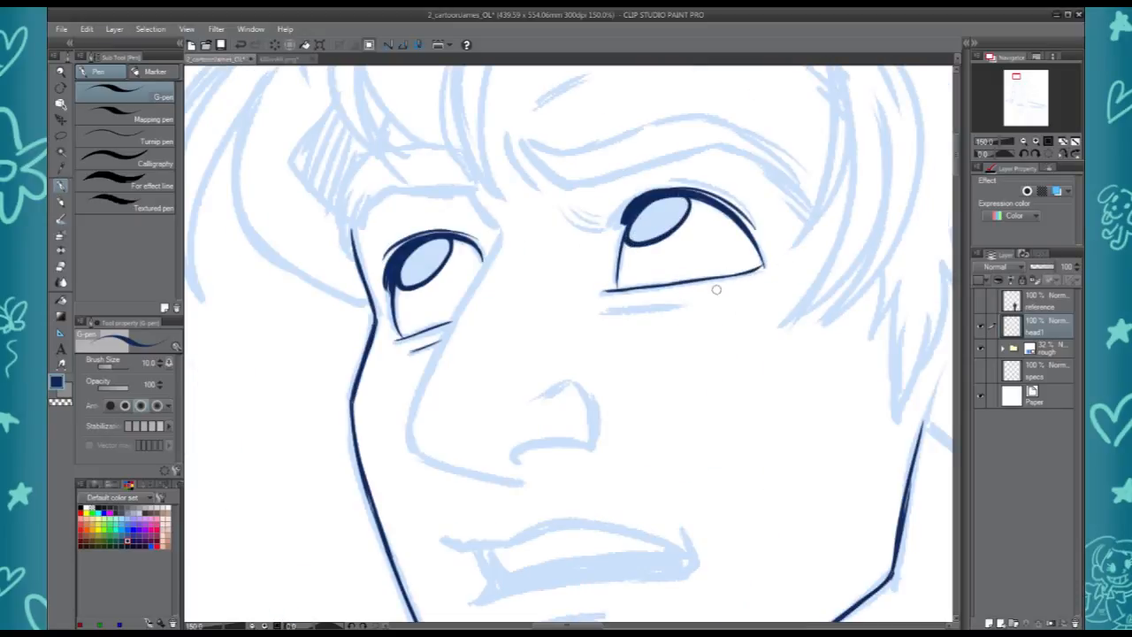
pyautogui.moveTo(608, 306); pyautogui.dragTo(690, 302)
# Ink the upper and lower contours of the near eyebrow
pyautogui.moveTo(611, 221)
pyautogui.mouseDown()
pyautogui.moveTo(573, 209)
pyautogui.moveTo(566, 218)
pyautogui.moveTo(527, 142)
pyautogui.moveTo(756, 144)
pyautogui.moveTo(803, 197)
pyautogui.mouseUp()
pyautogui.moveTo(570, 187); pyautogui.dragTo(750, 151)
pyautogui.hotkey('ctrl', 'z')
pyautogui.moveTo(543, 172)
pyautogui.mouseDown()
pyautogui.moveTo(759, 152)
pyautogui.moveTo(808, 221)
pyautogui.mouseUp()
# Ink the far eyebrow and the brow edge above the far eye
pyautogui.moveTo(476, 187); pyautogui.dragTo(497, 232)
pyautogui.moveTo(354, 232)
pyautogui.mouseDown()
pyautogui.moveTo(393, 190)
pyautogui.moveTo(429, 189)
pyautogui.mouseUp()
pyautogui.moveTo(354, 203)
pyautogui.mouseDown()
pyautogui.moveTo(343, 249)
pyautogui.moveTo(413, 150)
pyautogui.mouseUp()
pyautogui.hotkey('ctrl', 'z')
pyautogui.moveTo(354, 190)
pyautogui.mouseDown()
pyautogui.moveTo(386, 155)
pyautogui.moveTo(458, 148)
pyautogui.mouseUp()
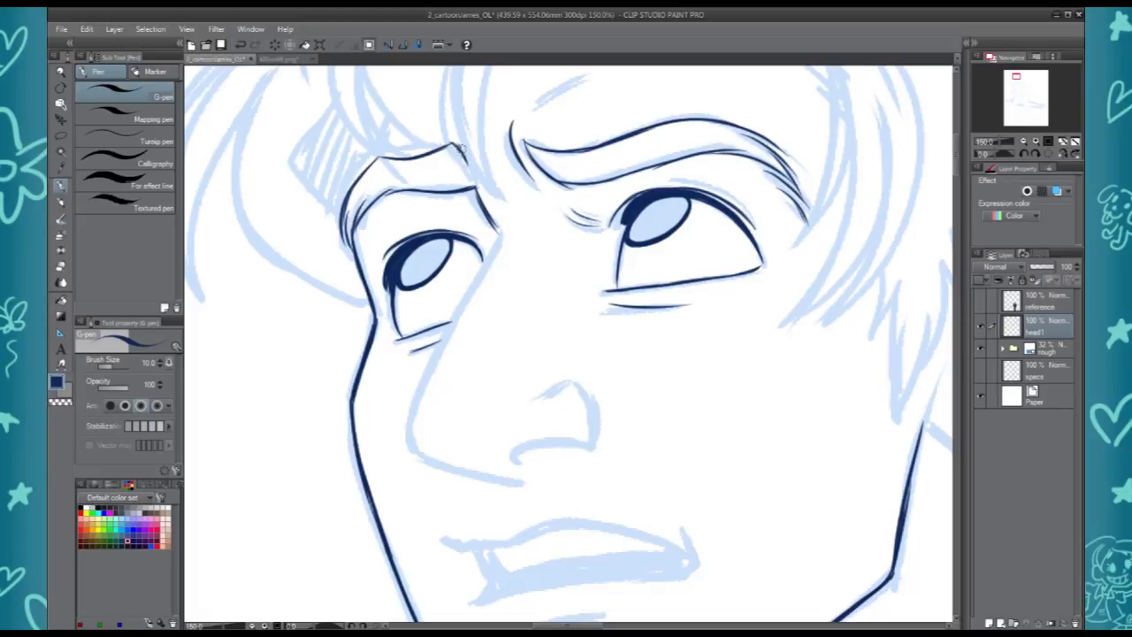
# Ink the nose from the bridge around the tip to the nostril
pyautogui.moveTo(493, 238); pyautogui.dragTo(434, 367)
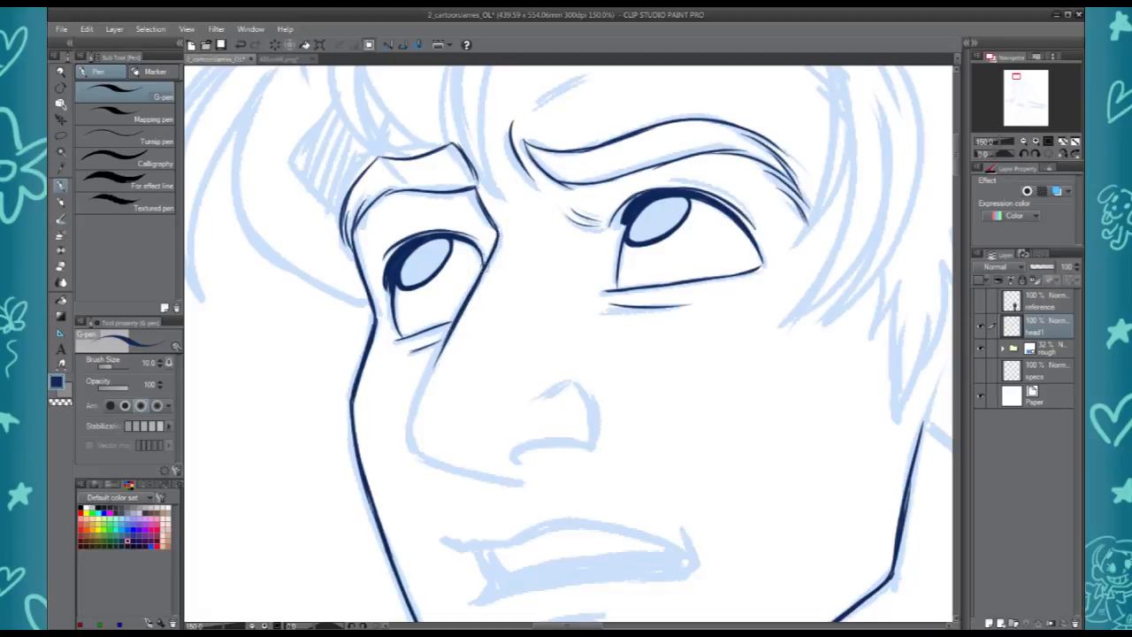
pyautogui.moveTo(447, 328); pyautogui.dragTo(414, 448)
pyautogui.press('h')
pyautogui.moveTo(698, 458)
pyautogui.mouseDown()
pyautogui.moveTo(706, 340)
pyautogui.moveTo(648, 363)
pyautogui.mouseUp()
pyautogui.hotkey('ctrl', 'z')
pyautogui.moveTo(734, 319)
pyautogui.mouseDown()
pyautogui.moveTo(698, 352)
pyautogui.moveTo(620, 356)
pyautogui.mouseUp()
pyautogui.press('h')
pyautogui.moveTo(513, 345)
pyautogui.mouseDown()
pyautogui.moveTo(574, 335)
pyautogui.moveTo(565, 265)
pyautogui.mouseUp()
pyautogui.hotkey('ctrl', 'z')
pyautogui.moveTo(565, 265); pyautogui.dragTo(535, 278)
# Ink the upper lip and the lower edge of the teeth
pyautogui.moveTo(564, 452); pyautogui.dragTo(556, 340)
pyautogui.moveTo(429, 305)
pyautogui.mouseDown()
pyautogui.moveTo(471, 313)
pyautogui.moveTo(543, 290)
pyautogui.mouseUp()
pyautogui.hotkey('ctrl', 'z')
pyautogui.moveTo(536, 291); pyautogui.dragTo(676, 324)
pyautogui.hotkey('ctrl', 'z')
pyautogui.hotkey('ctrl', 'z')
pyautogui.moveTo(467, 327); pyautogui.dragTo(658, 316)
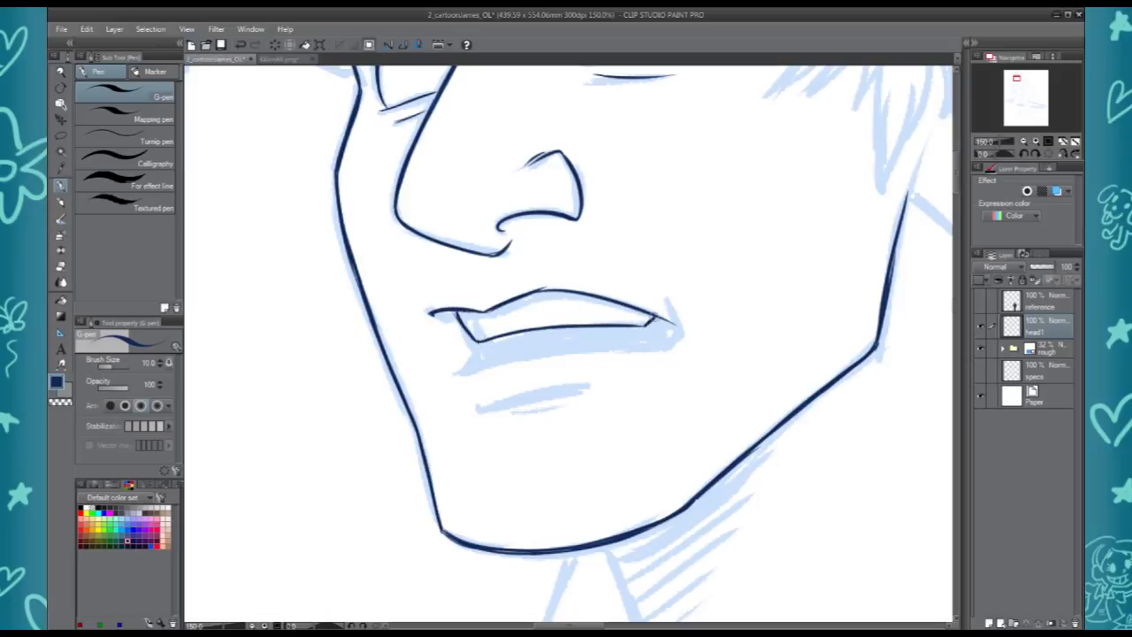
# Ink the lower lip line, the mouth corner and the crease below the mouth
pyautogui.moveTo(489, 360)
pyautogui.mouseDown()
pyautogui.moveTo(660, 346)
pyautogui.moveTo(663, 291)
pyautogui.mouseUp()
pyautogui.hotkey('ctrl', 'z')
pyautogui.moveTo(653, 346); pyautogui.dragTo(679, 327)
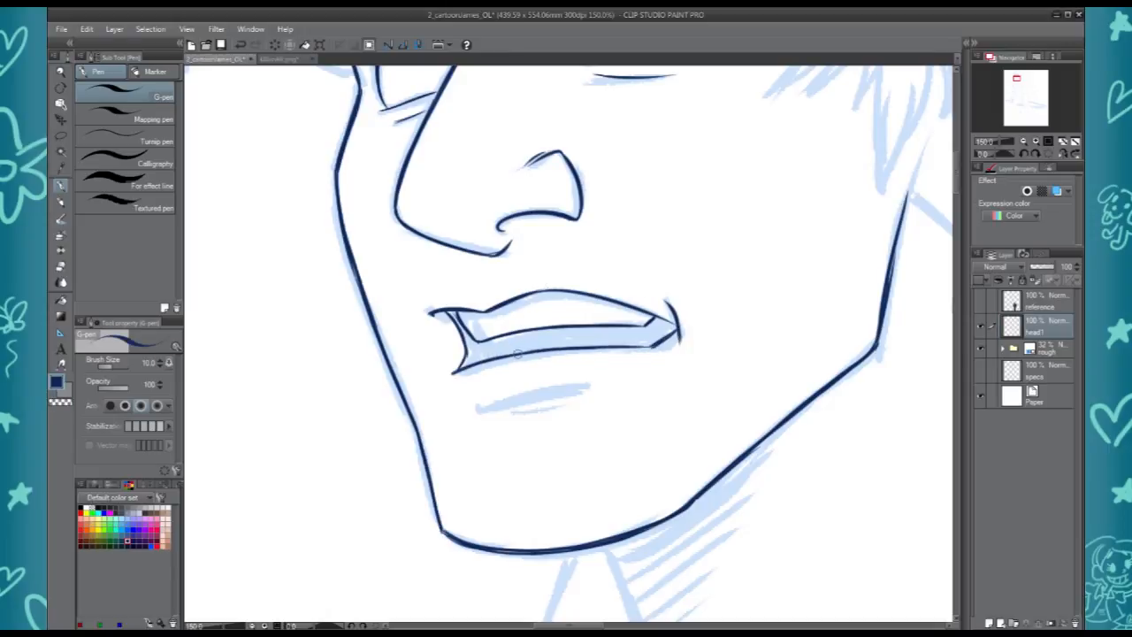
pyautogui.hotkey('ctrl', 'z')
pyautogui.moveTo(470, 398); pyautogui.dragTo(589, 389)
# Ink the curved tongue line inside the open mouth
pyautogui.press('h')
pyautogui.moveTo(720, 308); pyautogui.dragTo(678, 488)
pyautogui.moveTo(419, 532)
pyautogui.mouseDown()
pyautogui.moveTo(697, 129)
pyautogui.moveTo(646, 47)
pyautogui.mouseUp()
pyautogui.moveTo(719, 242)
pyautogui.mouseDown()
pyautogui.moveTo(696, 314)
pyautogui.moveTo(545, 500)
pyautogui.mouseUp()
pyautogui.hotkey('ctrl', 'z')
pyautogui.moveTo(697, 315); pyautogui.dragTo(505, 537)
pyautogui.moveTo(407, 327); pyautogui.dragTo(471, 559)
pyautogui.hotkey('ctrl', 'z')
pyautogui.moveTo(424, 115); pyautogui.dragTo(469, 346)
pyautogui.press('h')
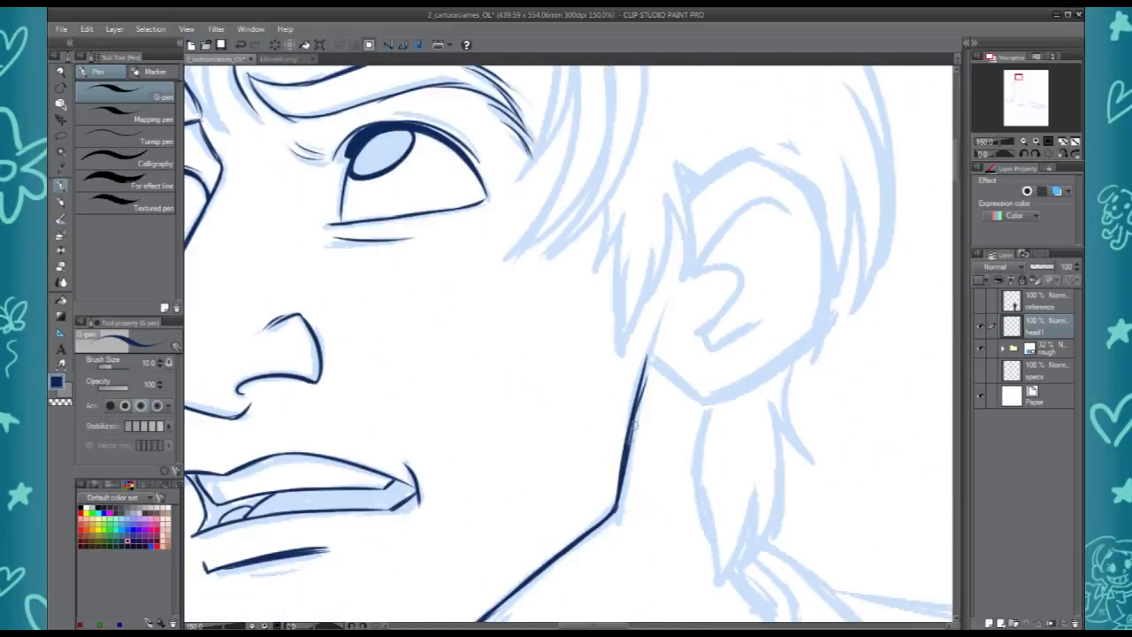
# Ink the ear's outer contour from the top of the jawline around the lobe and over the upper rim
pyautogui.moveTo(650, 358)
pyautogui.mouseDown()
pyautogui.moveTo(705, 405)
pyautogui.moveTo(820, 330)
pyautogui.moveTo(825, 214)
pyautogui.mouseUp()
pyautogui.moveTo(691, 198); pyautogui.dragTo(762, 154)
pyautogui.press('h')
pyautogui.moveTo(325, 198); pyautogui.dragTo(379, 159)
pyautogui.press('c')
pyautogui.moveTo(317, 207); pyautogui.dragTo(361, 161)
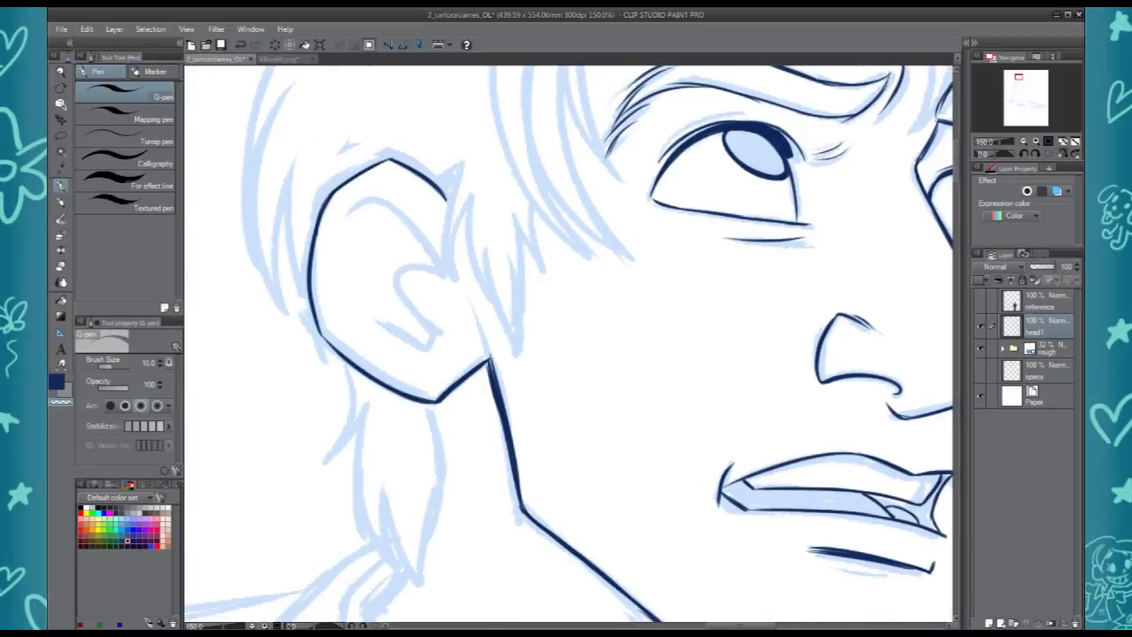
# Ink the inner ear folds, from the curved upper ridge to the notch near the lobe
pyautogui.press('c')
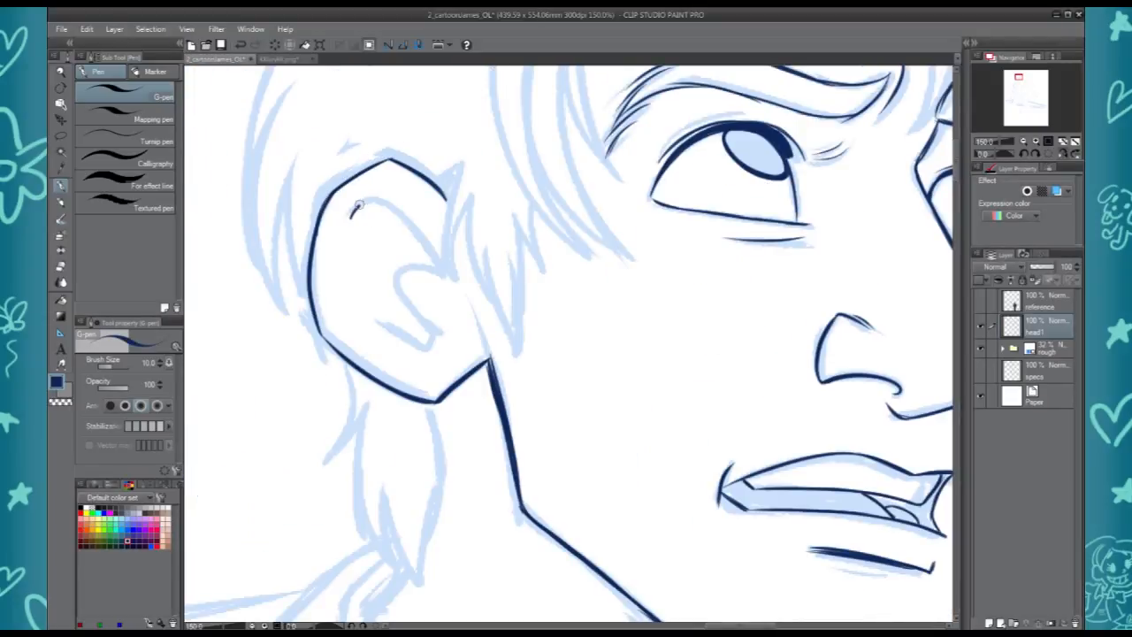
pyautogui.moveTo(350, 215); pyautogui.dragTo(452, 278)
pyautogui.moveTo(447, 272); pyautogui.dragTo(432, 336)
pyautogui.moveTo(378, 308); pyautogui.dragTo(433, 335)
# Ink the pointed hair locks hanging behind and below the ear on the neck
pyautogui.moveTo(614, 408); pyautogui.dragTo(507, 166)
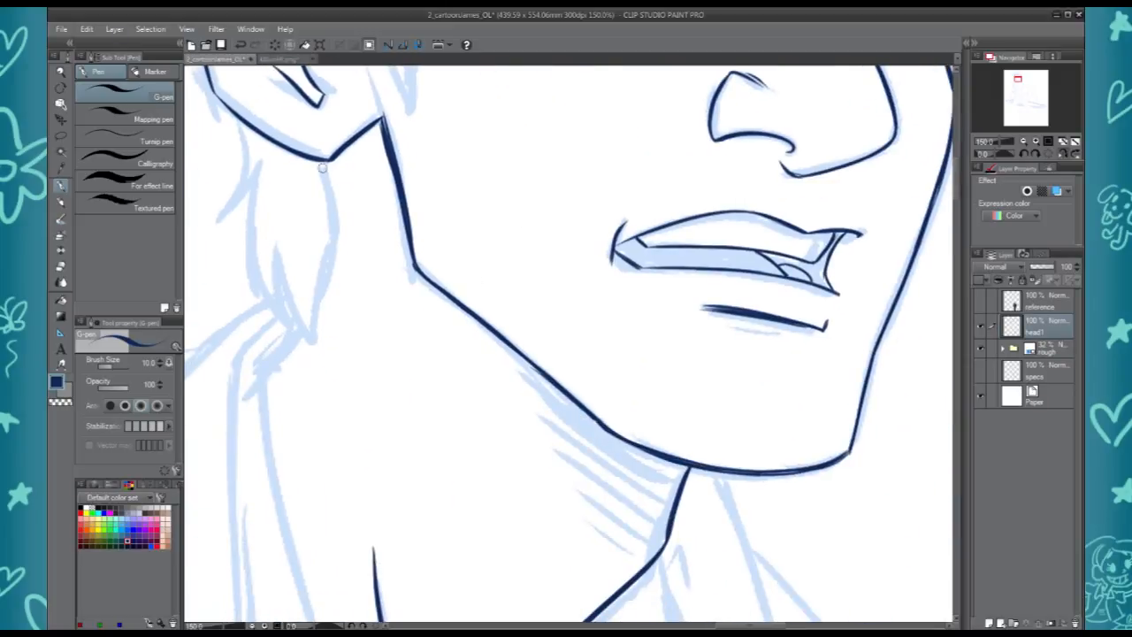
pyautogui.moveTo(337, 168)
pyautogui.mouseDown()
pyautogui.moveTo(314, 338)
pyautogui.moveTo(283, 239)
pyautogui.mouseUp()
pyautogui.moveTo(252, 185); pyautogui.dragTo(290, 325)
pyautogui.moveTo(237, 124)
pyautogui.mouseDown()
pyautogui.moveTo(247, 187)
pyautogui.moveTo(219, 217)
pyautogui.mouseUp()
pyautogui.moveTo(397, 265); pyautogui.dragTo(438, 597)
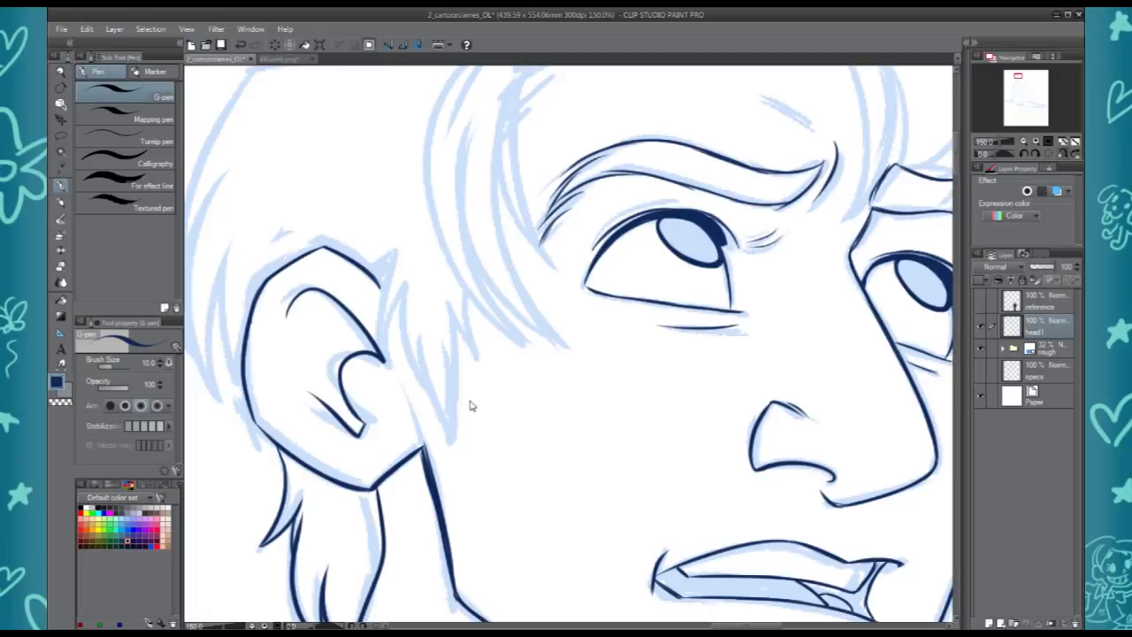
# Save the document and touch up the short line under the nose
pyautogui.hotkey('ctrl', 's')
pyautogui.moveTo(520, 366); pyautogui.dragTo(441, 291)
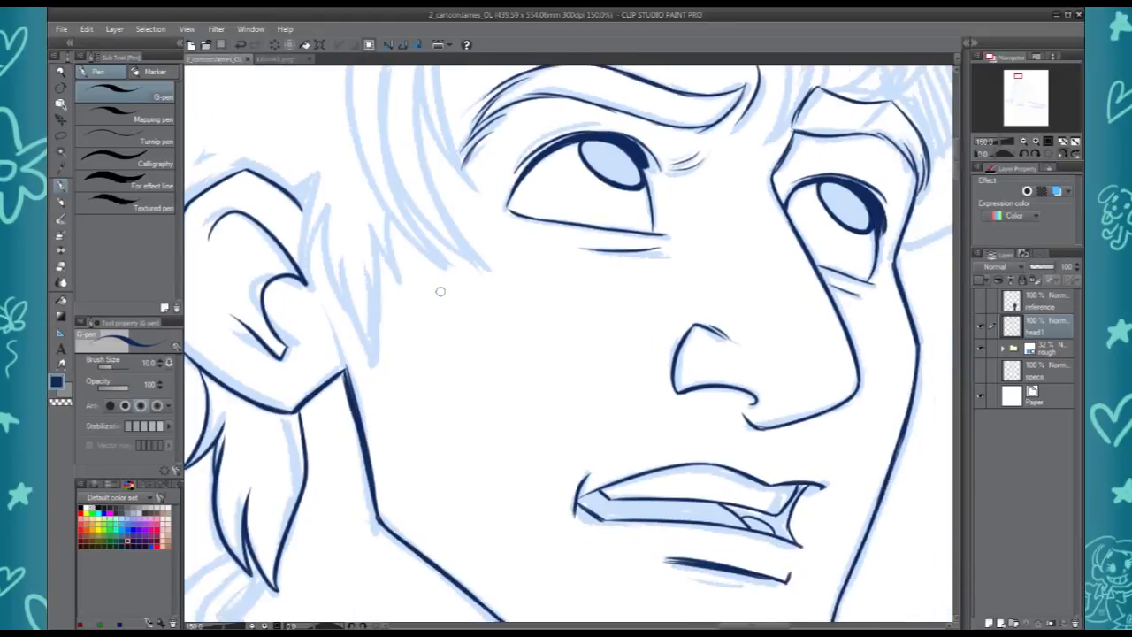
pyautogui.moveTo(746, 415); pyautogui.dragTo(761, 422)
# Examine the inked face, ear and neck with the rough sketch hidden, then make the sketch visible again
pyautogui.scroll(-4, 668, 389)
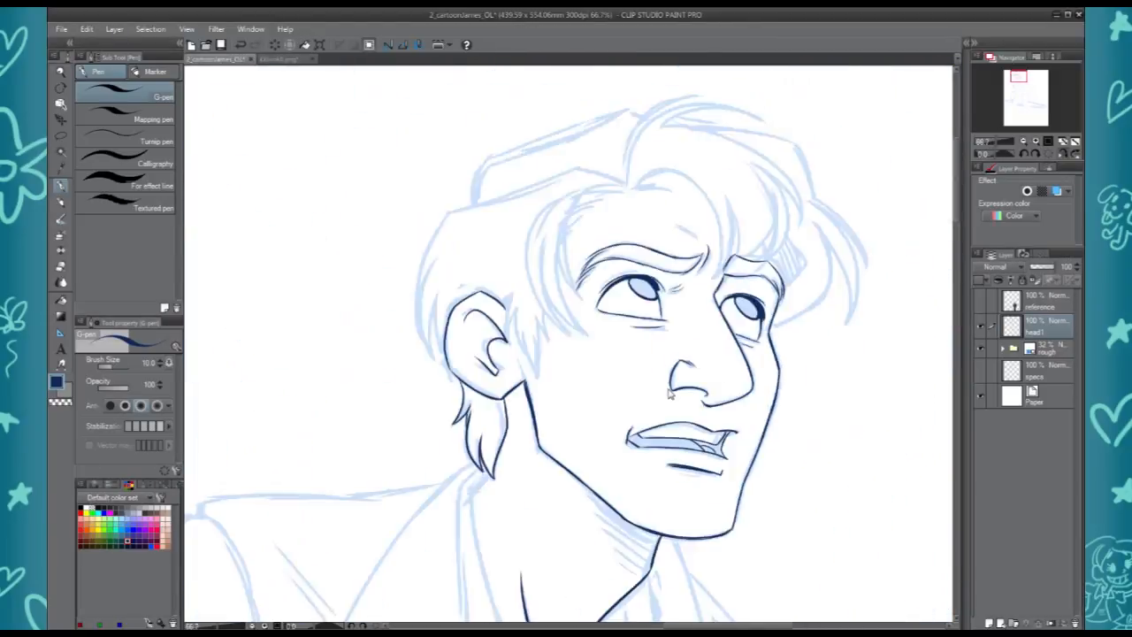
pyautogui.moveTo(668, 388); pyautogui.dragTo(501, 291)
pyautogui.click(980, 348)
pyautogui.press('h')
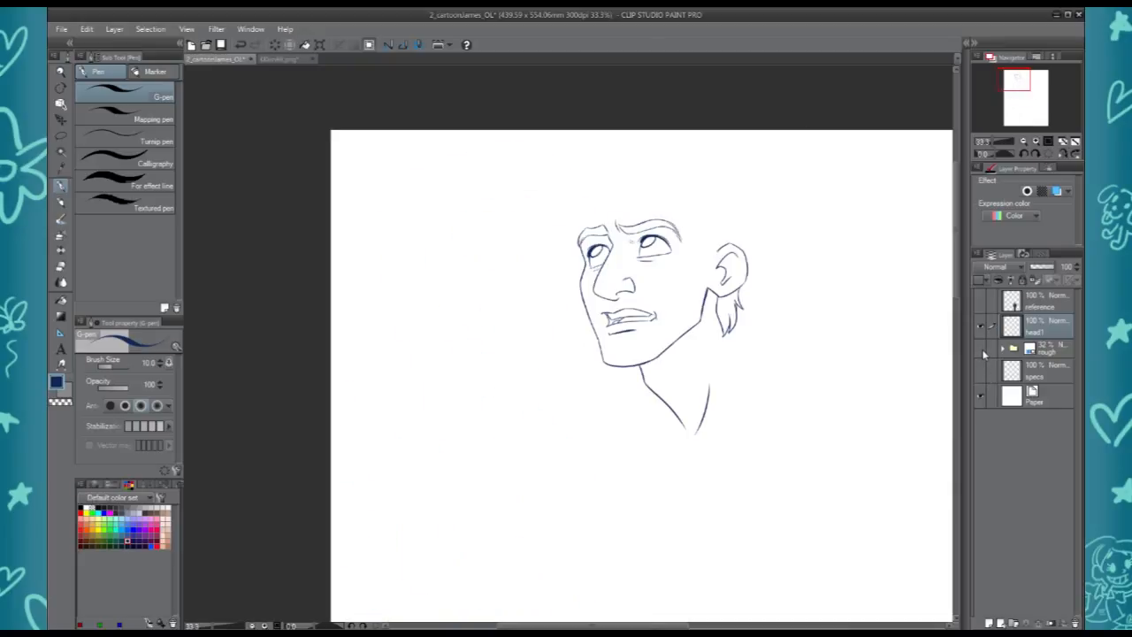
pyautogui.click(980, 349)
pyautogui.click(980, 349)
pyautogui.scroll(-1, 933, 305)
pyautogui.moveTo(835, 256); pyautogui.dragTo(568, 215)
pyautogui.scroll(-2, 569, 215)
pyautogui.scroll(4, 569, 215)
pyautogui.moveTo(609, 392); pyautogui.dragTo(726, 395)
pyautogui.click(980, 349)
# Add a new layer named hair1 above the head line art
pyautogui.scroll(2, 880, 386)
pyautogui.moveTo(296, 174); pyautogui.dragTo(863, 427)
pyautogui.hotkey('ctrl', 'shift', 'n')
pyautogui.write('hair1')
pyautogui.press('Return')
# Ink the hairline across the forehead with short overlapping strokes on both sides of the parting
pyautogui.moveTo(628, 189); pyautogui.dragTo(701, 195)
pyautogui.moveTo(661, 196)
pyautogui.mouseDown()
pyautogui.moveTo(710, 209)
pyautogui.moveTo(723, 245)
pyautogui.mouseUp()
pyautogui.moveTo(626, 189); pyautogui.dragTo(557, 179)
pyautogui.moveTo(587, 185); pyautogui.dragTo(538, 198)
pyautogui.hotkey('ctrl', 'z')
pyautogui.hotkey('ctrl', 'z')
pyautogui.moveTo(626, 189); pyautogui.dragTo(557, 178)
pyautogui.moveTo(585, 182); pyautogui.dragTo(537, 188)
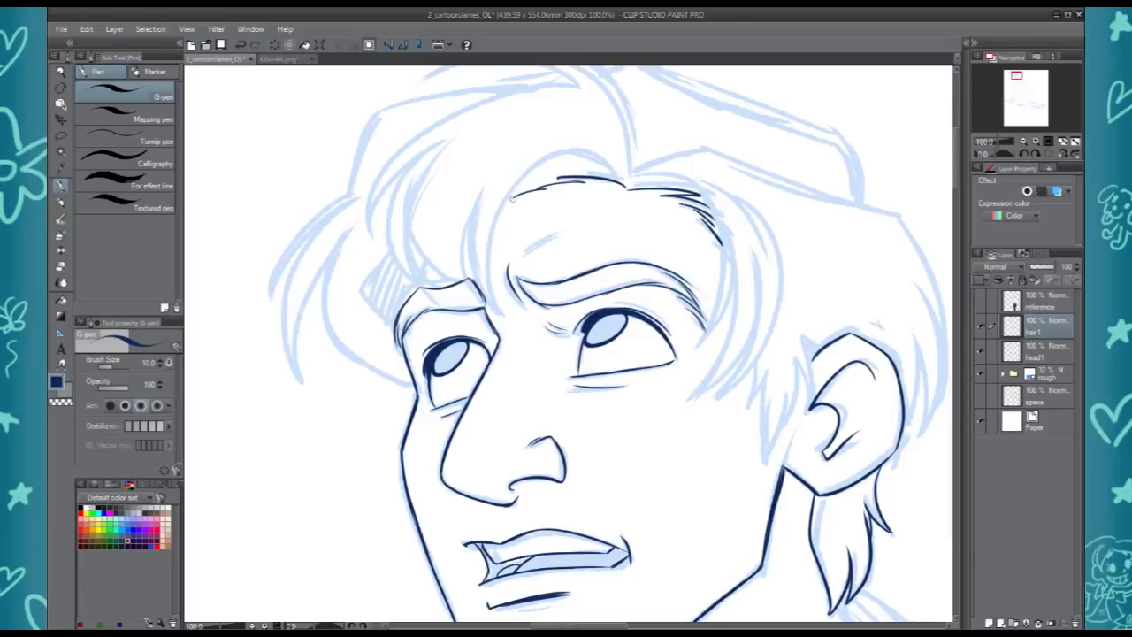
# Ink the curved lock from the parting down to the near brow, with short hairline strokes along its inner edge
pyautogui.press('h')
pyautogui.scroll(1, 405, 321)
pyautogui.moveTo(531, 265); pyautogui.dragTo(612, 277)
pyautogui.hotkey('ctrl', 'z')
pyautogui.moveTo(634, 117); pyautogui.dragTo(546, 134)
pyautogui.hotkey('ctrl', 'z')
pyautogui.hotkey('ctrl', 'z')
pyautogui.moveTo(531, 347); pyautogui.dragTo(531, 145)
pyautogui.hotkey('ctrl', 'z')
pyautogui.moveTo(635, 122); pyautogui.dragTo(520, 314)
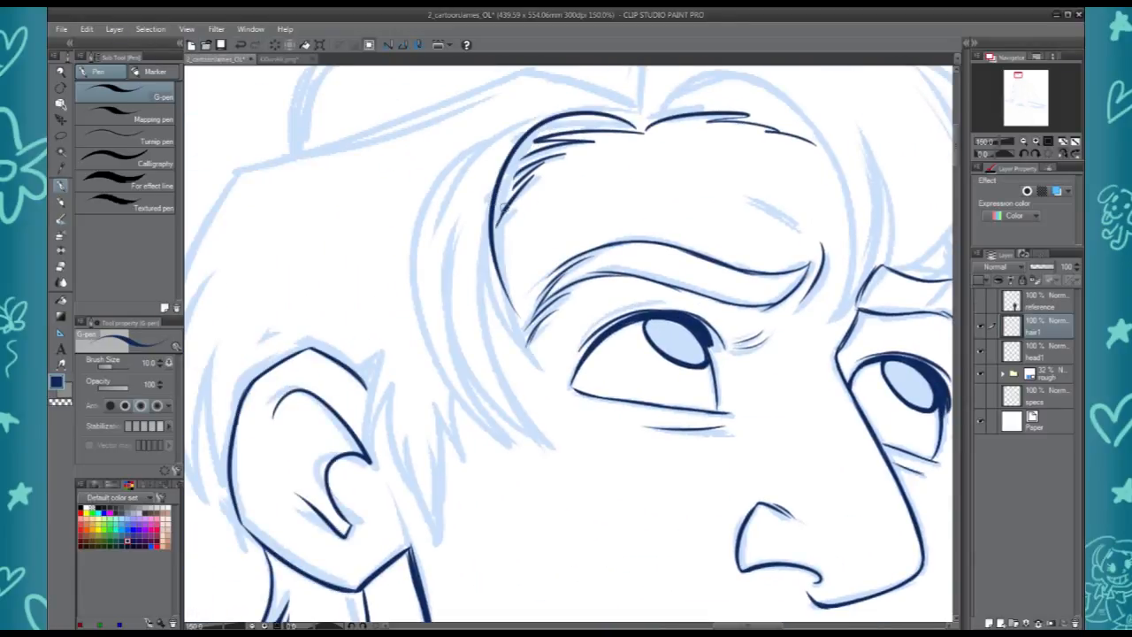
pyautogui.moveTo(494, 252); pyautogui.dragTo(507, 232)
pyautogui.moveTo(543, 342); pyautogui.dragTo(478, 192)
# Ink the long side locks sweeping from the parting down to pointed tips beside the near eye
pyautogui.moveTo(479, 247); pyautogui.dragTo(560, 439)
pyautogui.hotkey('ctrl', 'z')
pyautogui.moveTo(489, 270); pyautogui.dragTo(563, 425)
pyautogui.moveTo(576, 435)
pyautogui.mouseDown()
pyautogui.moveTo(505, 392)
pyautogui.moveTo(459, 190)
pyautogui.mouseUp()
pyautogui.moveTo(633, 118); pyautogui.dragTo(449, 215)
pyautogui.moveTo(486, 145)
pyautogui.mouseDown()
pyautogui.moveTo(493, 448)
pyautogui.moveTo(453, 396)
pyautogui.mouseUp()
pyautogui.moveTo(450, 385); pyautogui.dragTo(559, 456)
pyautogui.moveTo(556, 455)
pyautogui.mouseDown()
pyautogui.moveTo(504, 396)
pyautogui.moveTo(463, 492)
pyautogui.mouseUp()
# Ink the sideburn locks in front of the ear, finishing with short strokes at their tip
pyautogui.moveTo(450, 407); pyautogui.dragTo(441, 538)
pyautogui.moveTo(433, 453)
pyautogui.mouseDown()
pyautogui.moveTo(439, 532)
pyautogui.moveTo(388, 395)
pyautogui.mouseUp()
pyautogui.moveTo(390, 367); pyautogui.dragTo(379, 451)
pyautogui.moveTo(381, 462); pyautogui.dragTo(377, 334)
pyautogui.moveTo(406, 494); pyautogui.dragTo(461, 552)
# Ink the hair's outer contour from the parting across the side and down the back of the head
pyautogui.moveTo(520, 455)
pyautogui.mouseDown()
pyautogui.moveTo(805, 484)
pyautogui.moveTo(700, 551)
pyautogui.mouseUp()
pyautogui.moveTo(818, 212)
pyautogui.mouseDown()
pyautogui.moveTo(773, 179)
pyautogui.moveTo(711, 160)
pyautogui.mouseUp()
pyautogui.hotkey('ctrl', 'z')
pyautogui.moveTo(711, 160)
pyautogui.mouseDown()
pyautogui.moveTo(824, 225)
pyautogui.moveTo(581, 221)
pyautogui.moveTo(416, 264)
pyautogui.moveTo(384, 118)
pyautogui.moveTo(325, 394)
pyautogui.mouseUp()
pyautogui.hotkey('ctrl', 'z')
pyautogui.hotkey('ctrl', 'z')
pyautogui.press('c')
pyautogui.press('c')
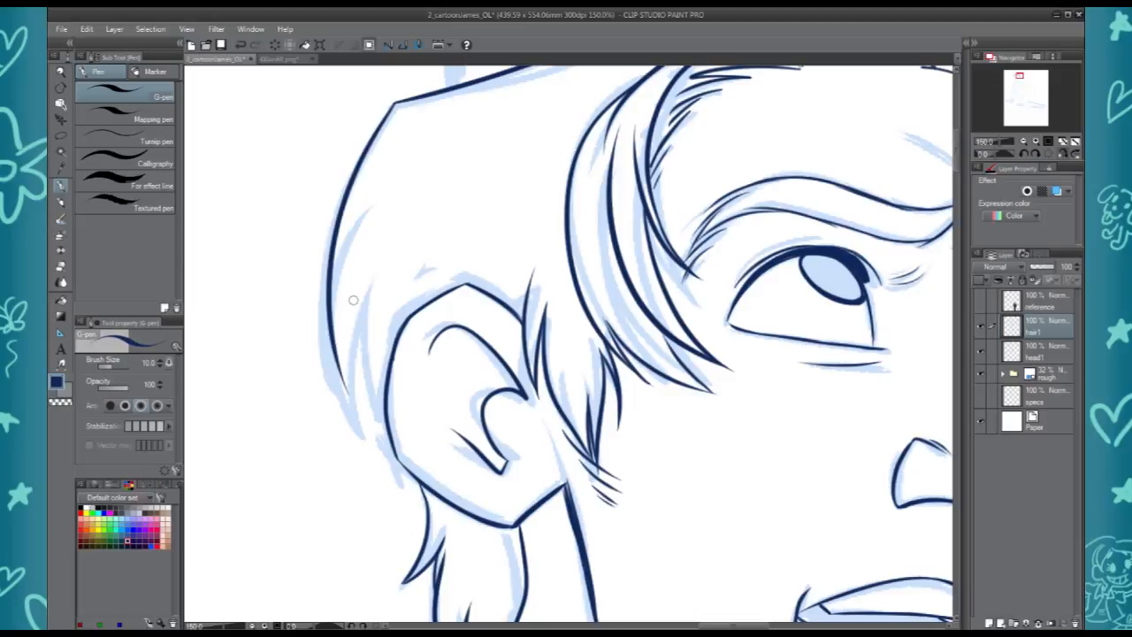
pyautogui.hotkey('ctrl', 'z')
pyautogui.moveTo(394, 101); pyautogui.dragTo(315, 380)
# Ink the pointed strands at the back of the head behind the ear
pyautogui.moveTo(349, 228); pyautogui.dragTo(322, 389)
pyautogui.moveTo(336, 229); pyautogui.dragTo(380, 456)
pyautogui.moveTo(357, 305); pyautogui.dragTo(387, 455)
# Ink the raised hair contour at the back of the crown and its curved inner strands
pyautogui.moveTo(637, 266); pyautogui.dragTo(515, 551)
pyautogui.moveTo(328, 368)
pyautogui.mouseDown()
pyautogui.moveTo(337, 305)
pyautogui.moveTo(374, 253)
pyautogui.moveTo(361, 260)
pyautogui.moveTo(651, 158)
pyautogui.mouseUp()
pyautogui.press('c')
pyautogui.press('c')
pyautogui.moveTo(651, 158); pyautogui.dragTo(754, 160)
pyautogui.moveTo(432, 338); pyautogui.dragTo(448, 244)
pyautogui.moveTo(434, 334); pyautogui.dragTo(513, 218)
# Ink the long curved strand lines inside the side hair above the ear
pyautogui.moveTo(482, 372); pyautogui.dragTo(578, 134)
pyautogui.moveTo(496, 117); pyautogui.dragTo(348, 326)
pyautogui.hotkey('ctrl', 'z')
pyautogui.moveTo(500, 116)
pyautogui.mouseDown()
pyautogui.moveTo(394, 244)
pyautogui.moveTo(395, 289)
pyautogui.mouseUp()
pyautogui.hotkey('ctrl', 'z')
pyautogui.moveTo(432, 232); pyautogui.dragTo(350, 370)
pyautogui.hotkey('ctrl', 'z')
pyautogui.moveTo(503, 113); pyautogui.dragTo(447, 278)
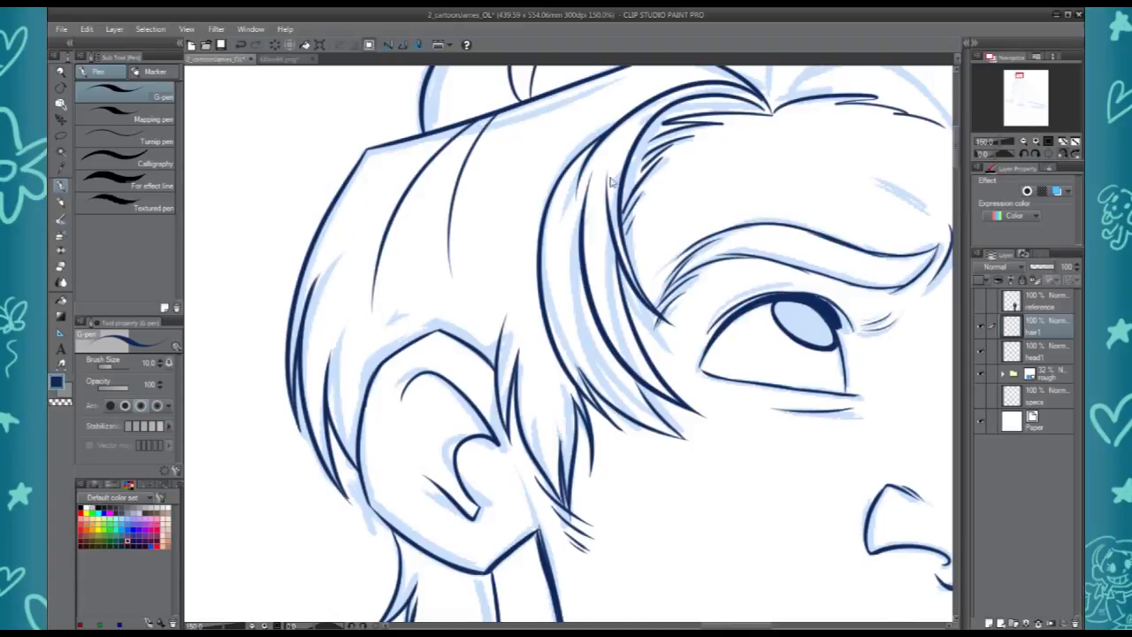
pyautogui.hotkey('ctrl', 'z')
pyautogui.moveTo(775, 179); pyautogui.dragTo(561, 441)
pyautogui.moveTo(640, 348); pyautogui.dragTo(521, 229)
# Add a new fringe layer above the hair1 layer
pyautogui.press('h')
pyautogui.moveTo(722, 561)
pyautogui.mouseDown()
pyautogui.moveTo(483, 337)
pyautogui.moveTo(382, 503)
pyautogui.mouseUp()
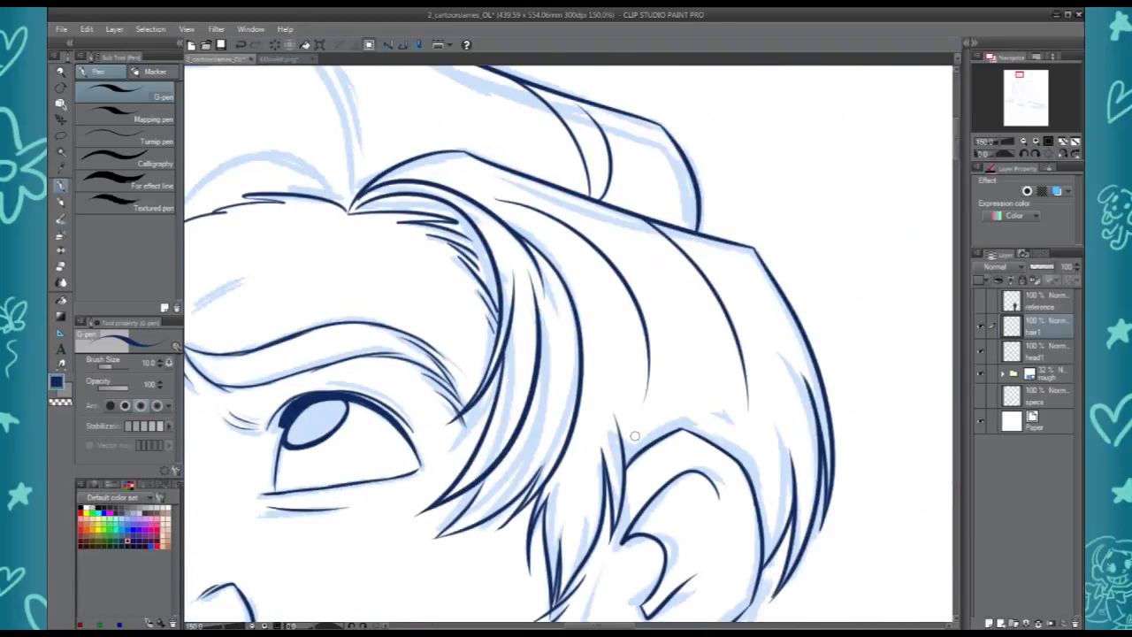
pyautogui.moveTo(382, 354); pyautogui.dragTo(571, 569)
pyautogui.moveTo(572, 398); pyautogui.dragTo(619, 442)
pyautogui.hotkey('ctrl', 'shift', 'n')
pyautogui.write('fringe')
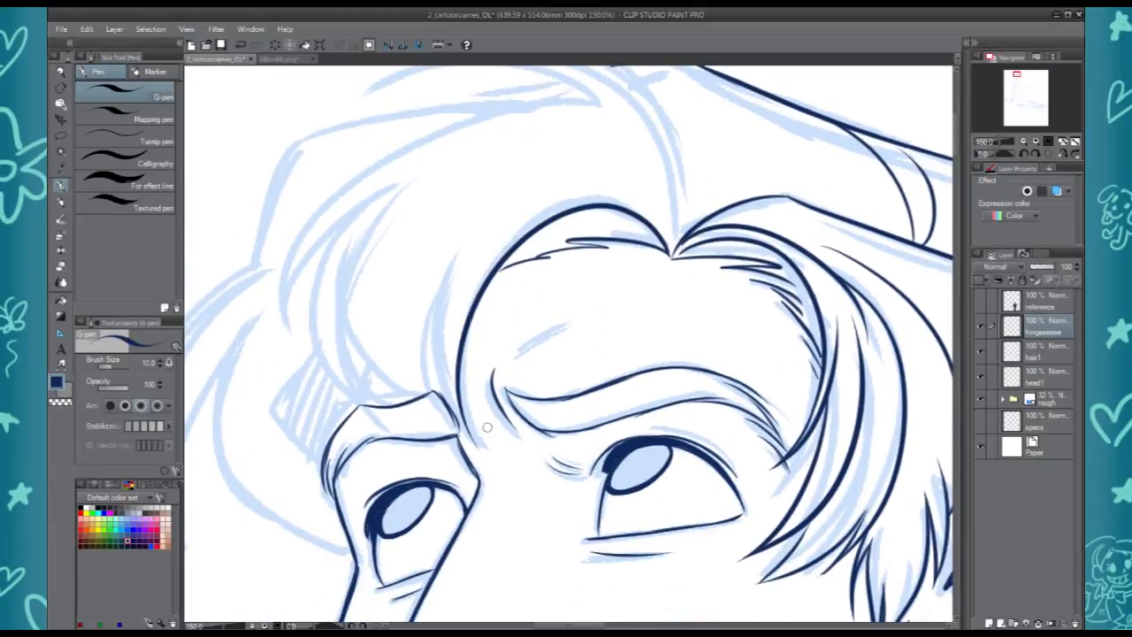
# Ink the inner fringe lock arching from the parting down between the brows, with overlapping pointed strands
pyautogui.moveTo(670, 256)
pyautogui.mouseDown()
pyautogui.moveTo(472, 371)
pyautogui.moveTo(488, 401)
pyautogui.moveTo(472, 425)
pyautogui.mouseUp()
pyautogui.hotkey('ctrl', 'z')
pyautogui.moveTo(467, 423); pyautogui.dragTo(488, 265)
pyautogui.moveTo(495, 455); pyautogui.dragTo(460, 270)
pyautogui.moveTo(487, 455); pyautogui.dragTo(468, 219)
pyautogui.hotkey('ctrl', 'z')
pyautogui.hotkey('ctrl', 'z')
pyautogui.moveTo(429, 460); pyautogui.dragTo(496, 237)
pyautogui.moveTo(455, 278); pyautogui.dragTo(431, 448)
pyautogui.hotkey('ctrl', 'z')
pyautogui.moveTo(444, 313)
pyautogui.mouseDown()
pyautogui.moveTo(418, 459)
pyautogui.moveTo(446, 180)
pyautogui.moveTo(457, 235)
pyautogui.mouseUp()
# Ink the large fringe locks sweeping from the parting over the crown to pointed tips above the far brow
pyautogui.moveTo(699, 298)
pyautogui.mouseDown()
pyautogui.moveTo(464, 131)
pyautogui.moveTo(639, 171)
pyautogui.moveTo(301, 378)
pyautogui.mouseUp()
pyautogui.hotkey('ctrl', 'z')
pyautogui.moveTo(496, 226); pyautogui.dragTo(303, 380)
pyautogui.moveTo(425, 248); pyautogui.dragTo(329, 452)
pyautogui.moveTo(364, 389); pyautogui.dragTo(335, 497)
pyautogui.moveTo(719, 280)
pyautogui.mouseDown()
pyautogui.moveTo(804, 90)
pyautogui.moveTo(910, 126)
pyautogui.moveTo(902, 278)
pyautogui.moveTo(693, 296)
pyautogui.mouseUp()
pyautogui.hotkey('ctrl', 'z')
pyautogui.moveTo(673, 336); pyautogui.dragTo(531, 195)
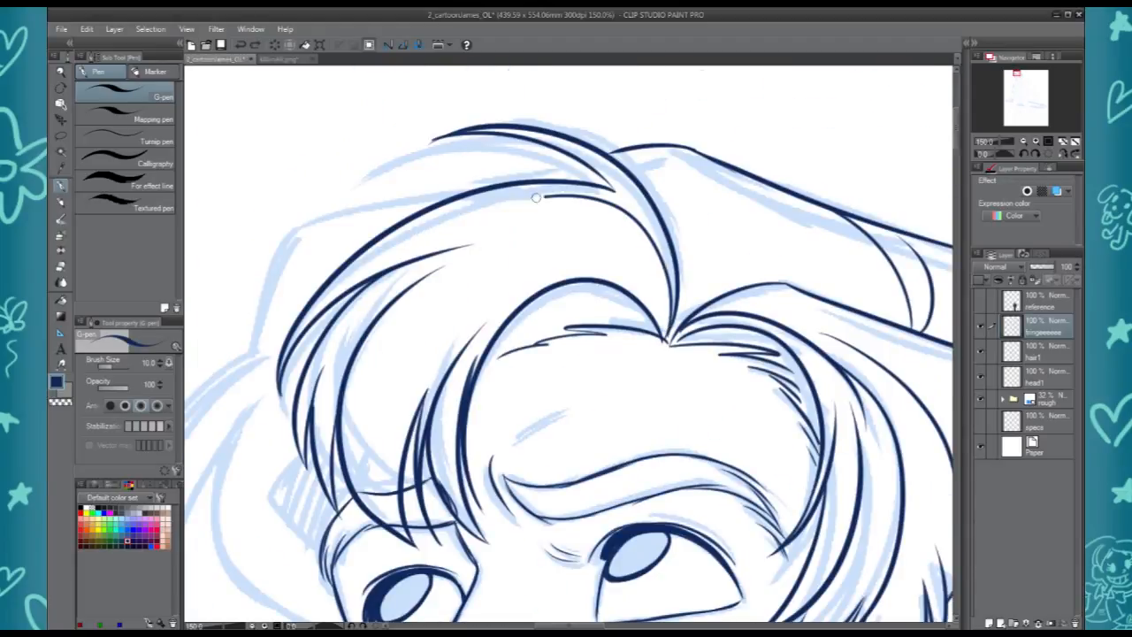
# Ink the far-side hair contour and the curved locks flaring outward beside the far temple
pyautogui.moveTo(497, 347); pyautogui.dragTo(666, 280)
pyautogui.moveTo(424, 283)
pyautogui.mouseDown()
pyautogui.moveTo(472, 157)
pyautogui.moveTo(631, 120)
pyautogui.moveTo(511, 137)
pyautogui.mouseUp()
pyautogui.moveTo(419, 293); pyautogui.dragTo(314, 455)
pyautogui.moveTo(389, 310); pyautogui.dragTo(314, 451)
pyautogui.hotkey('ctrl', 'z')
pyautogui.hotkey('ctrl', 'z')
pyautogui.moveTo(423, 285); pyautogui.dragTo(301, 412)
pyautogui.moveTo(394, 305)
pyautogui.mouseDown()
pyautogui.moveTo(349, 416)
pyautogui.moveTo(372, 468)
pyautogui.mouseUp()
# Ink the small inner lock between the fringe and the far temple
pyautogui.moveTo(412, 336)
pyautogui.mouseDown()
pyautogui.moveTo(380, 499)
pyautogui.moveTo(336, 154)
pyautogui.mouseUp()
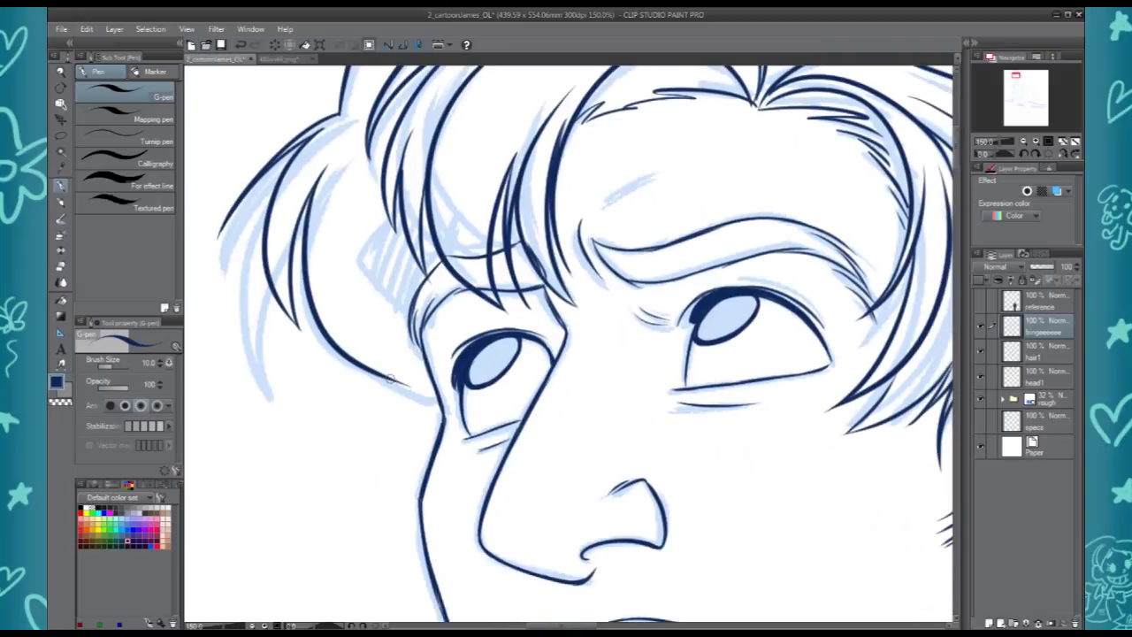
pyautogui.moveTo(398, 214); pyautogui.dragTo(352, 343)
pyautogui.moveTo(419, 243); pyautogui.dragTo(366, 351)
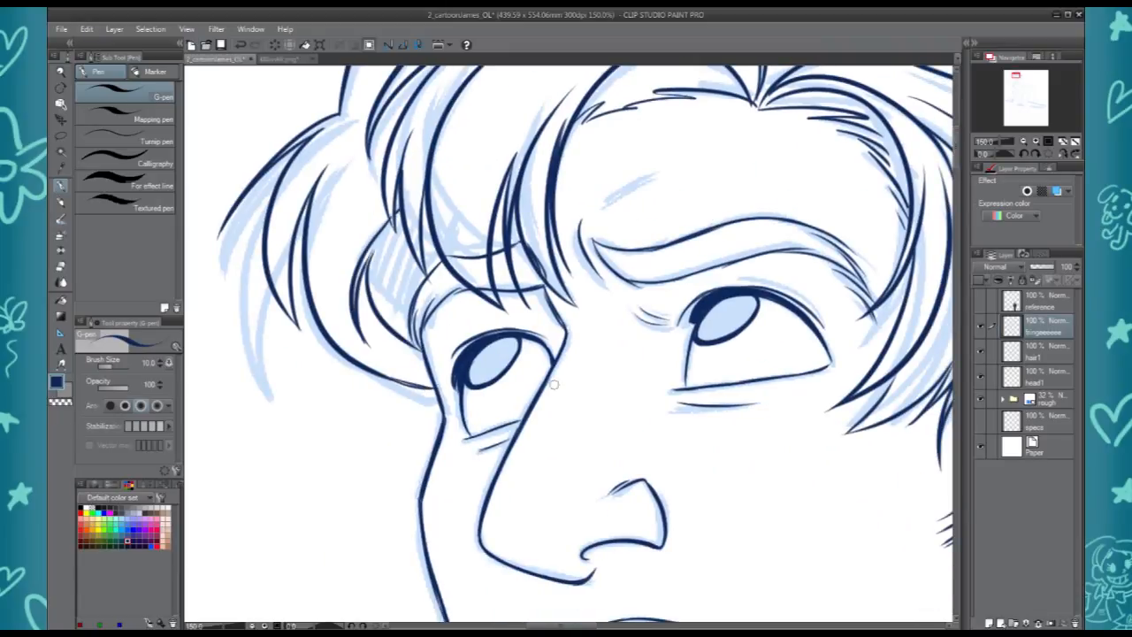
pyautogui.moveTo(432, 259); pyautogui.dragTo(331, 445)
# Examine the inked hair with the rough sketch hidden, then make the sketch visible again
pyautogui.moveTo(614, 263); pyautogui.dragTo(551, 149)
pyautogui.moveTo(572, 205); pyautogui.dragTo(622, 358)
pyautogui.scroll(-3, 622, 357)
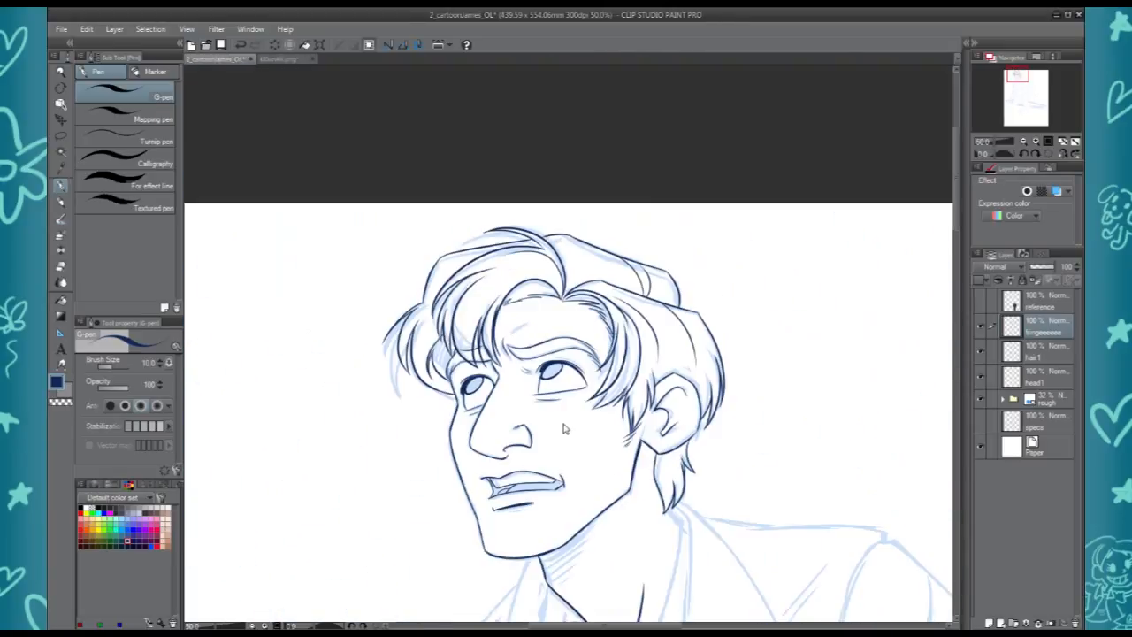
pyautogui.moveTo(710, 509); pyautogui.dragTo(620, 389)
pyautogui.click(981, 400)
pyautogui.click(982, 401)
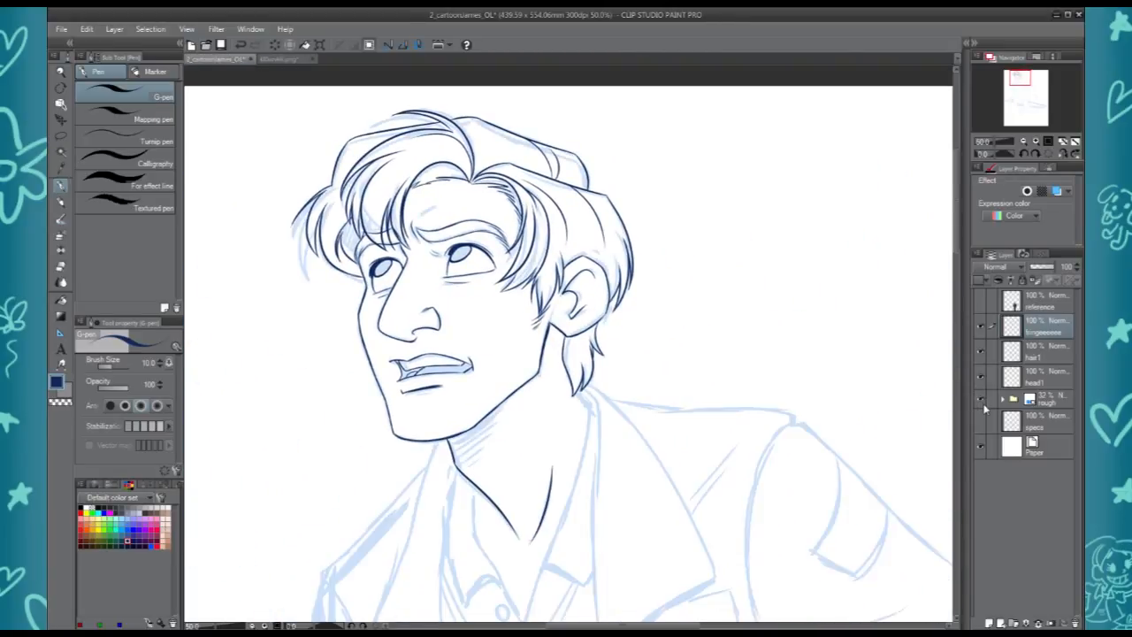
# Ink the short nape line below the neck locks on the head1 layer and check it with the rough sketch hidden
pyautogui.moveTo(702, 450); pyautogui.dragTo(602, 273)
pyautogui.scroll(1, 602, 273)
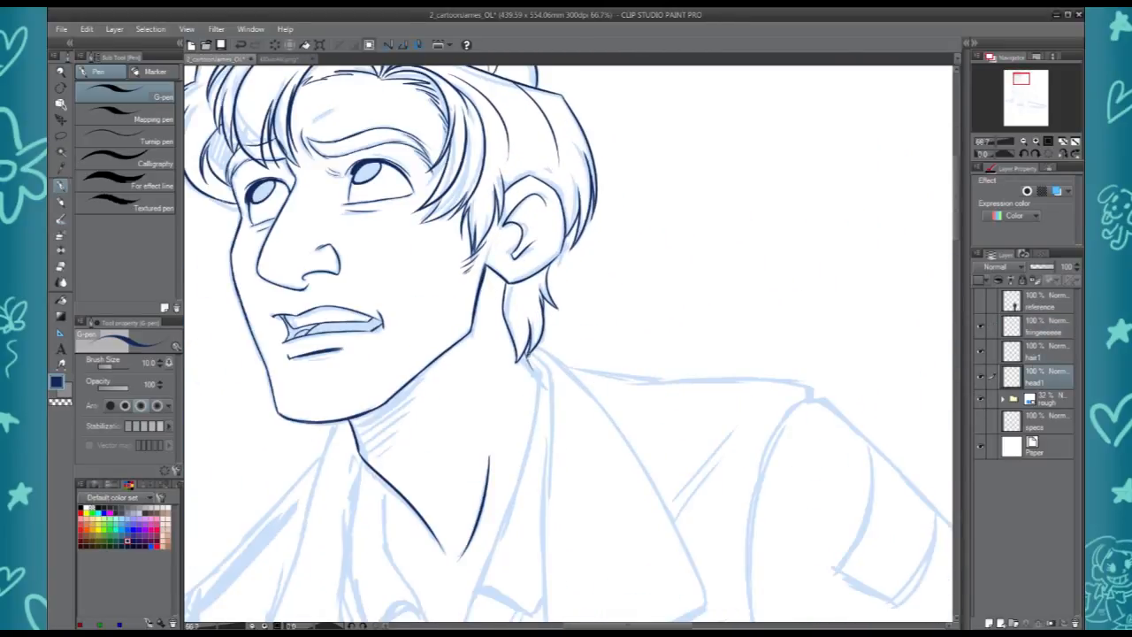
pyautogui.press('h')
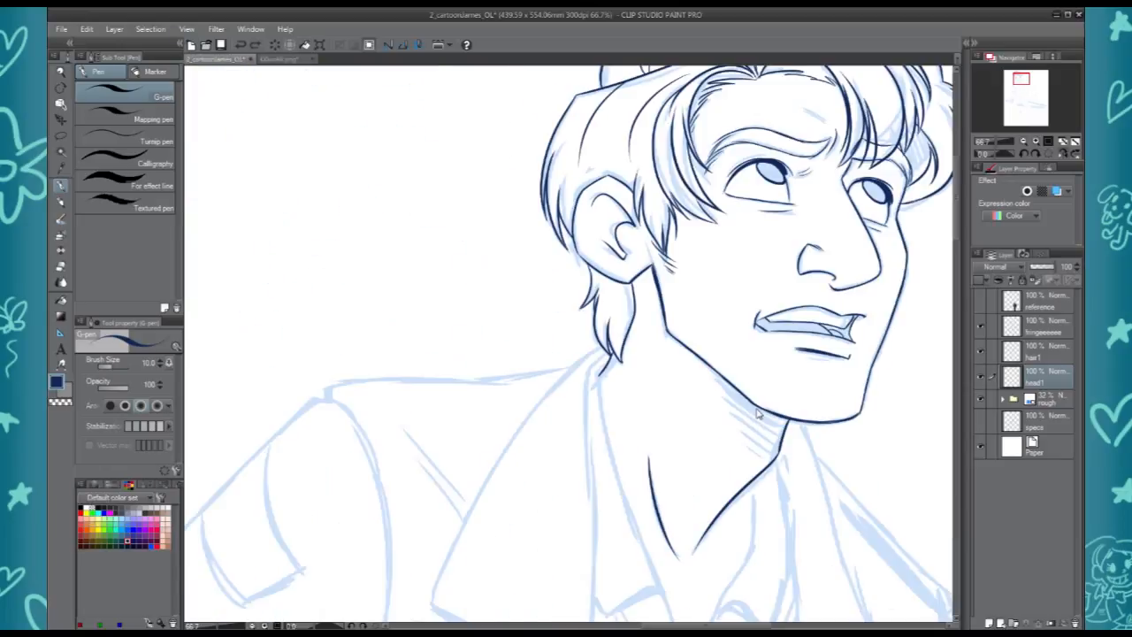
pyautogui.scroll(1, 508, 265)
pyautogui.scroll(-1, 531, 340)
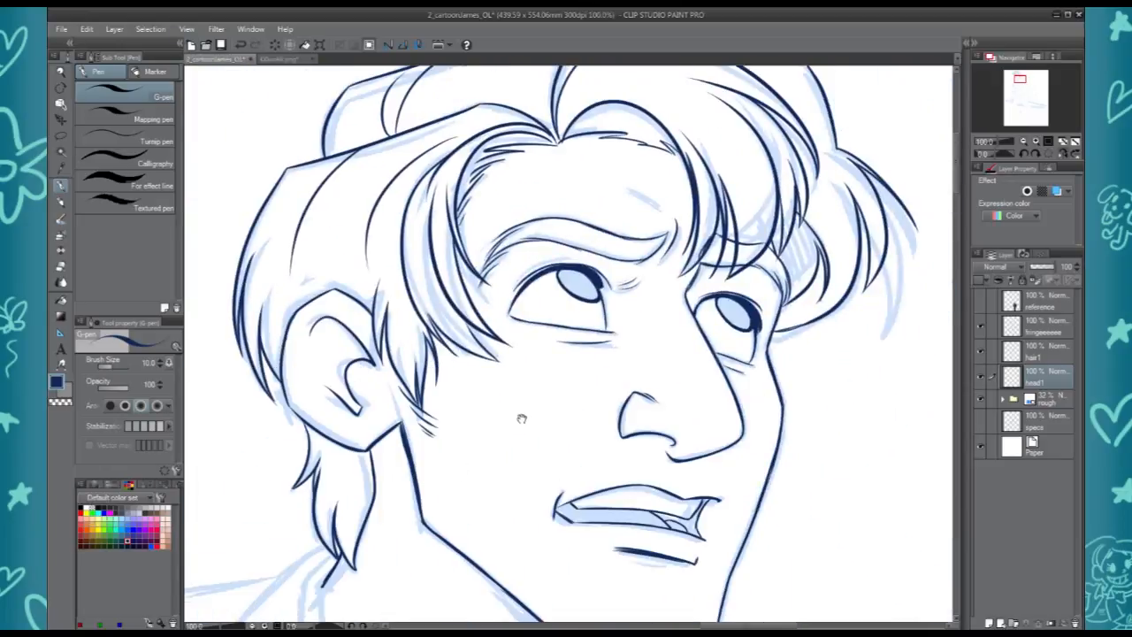
pyautogui.scroll(-1, 492, 409)
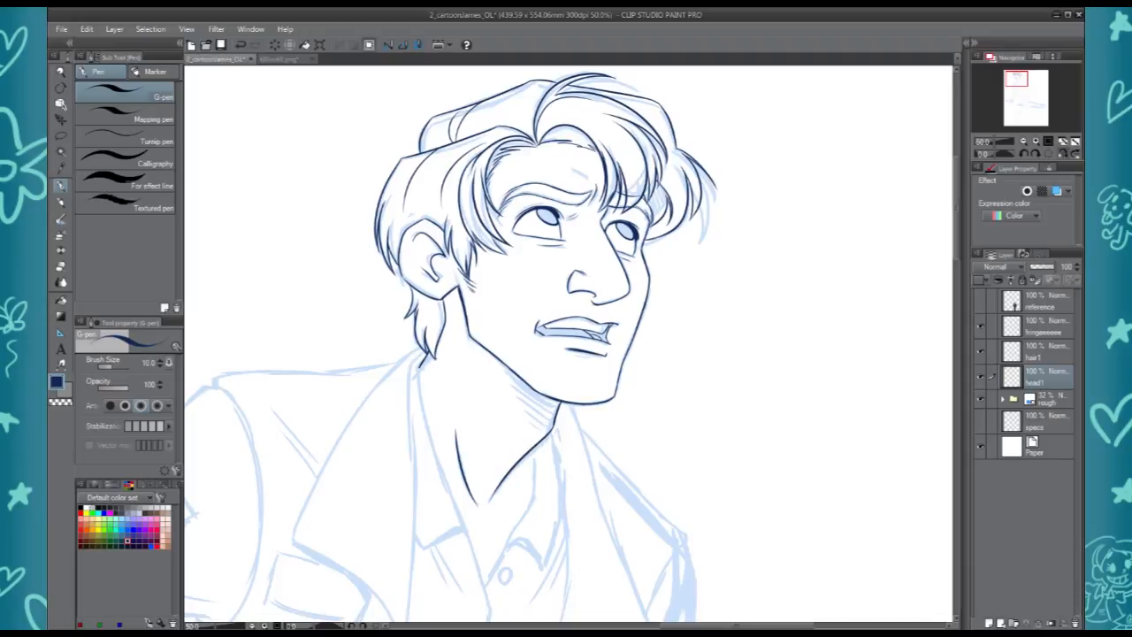
pyautogui.click(980, 401)
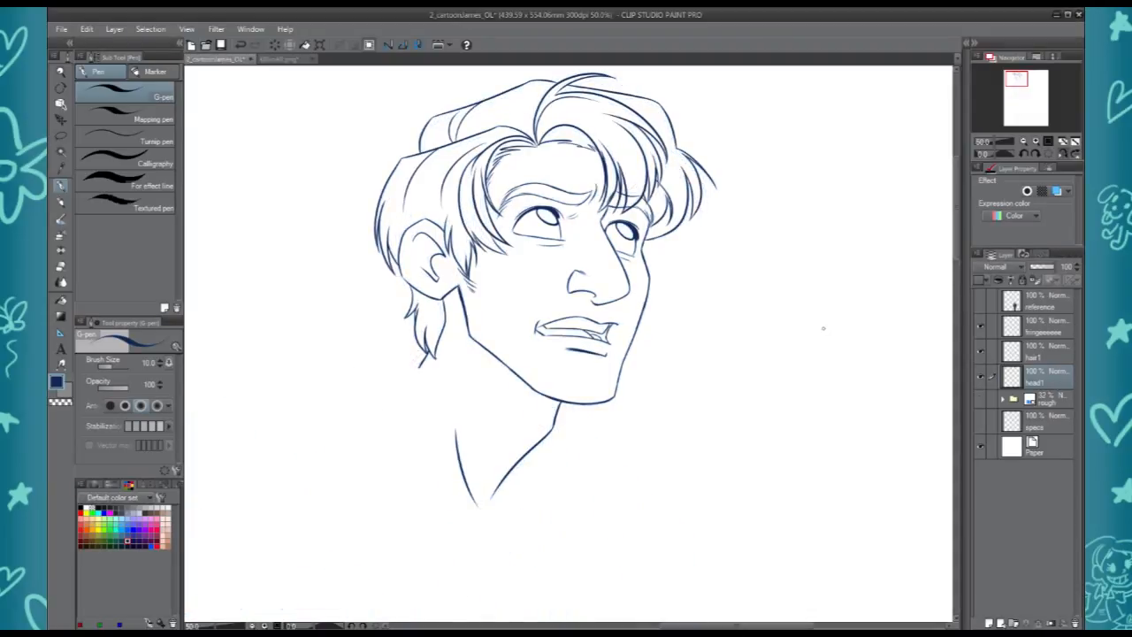
pyautogui.click(980, 401)
# Ink the short forehead crease above the near brow and save the document
pyautogui.scroll(2, 630, 200)
pyautogui.press('h')
pyautogui.moveTo(808, 283); pyautogui.dragTo(559, 239)
pyautogui.click(980, 400)
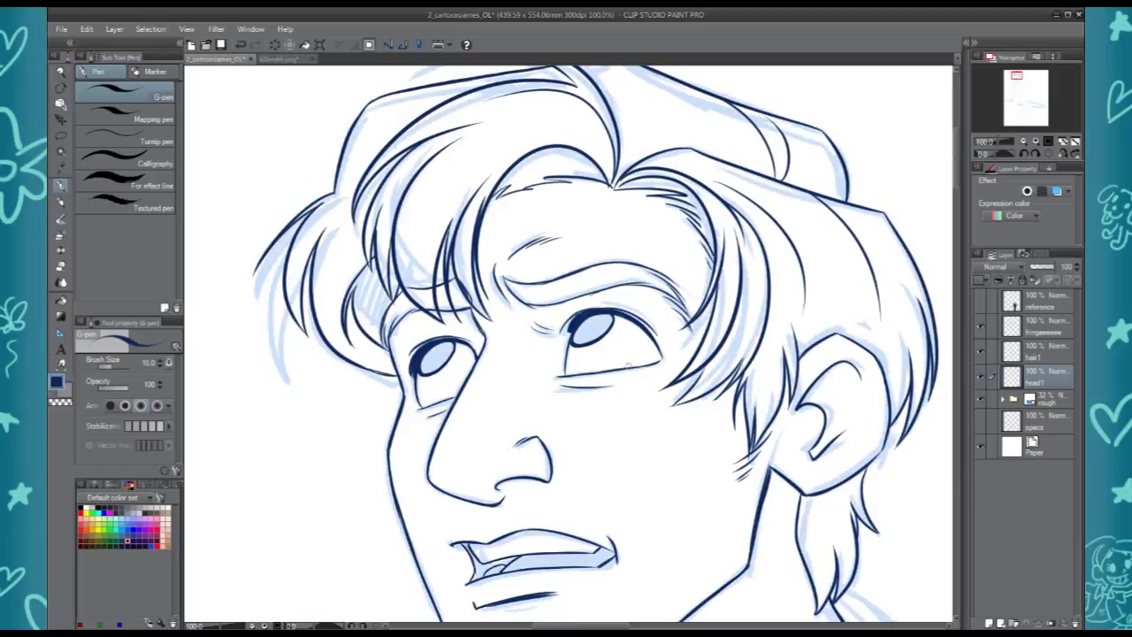
pyautogui.moveTo(706, 503); pyautogui.dragTo(580, 327)
pyautogui.hotkey('ctrl', 's')
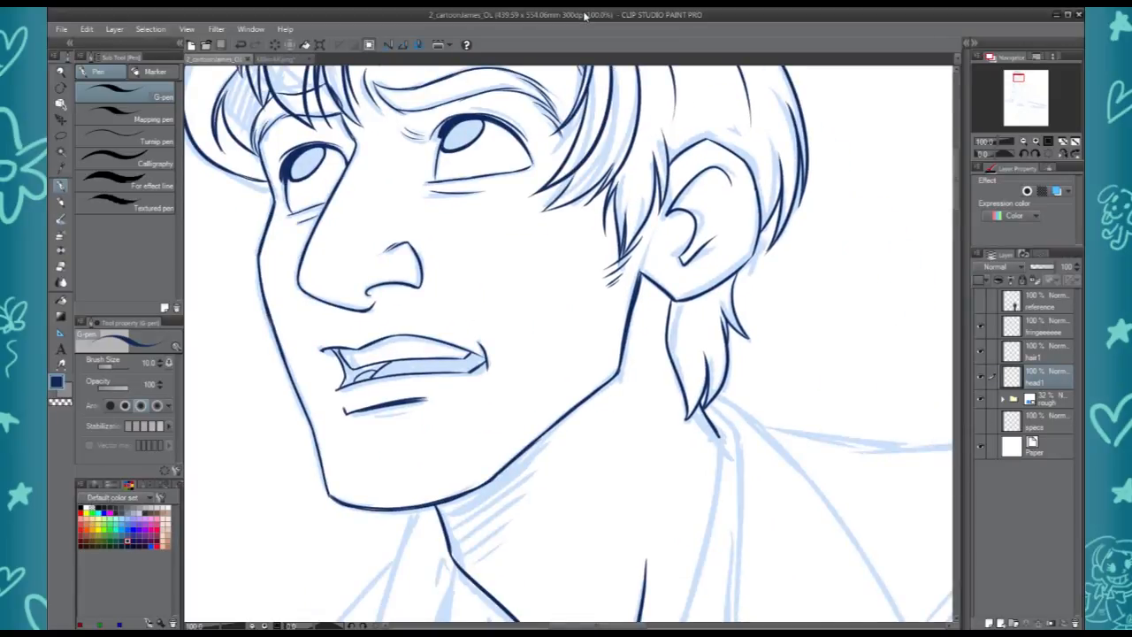
# Examine the whole inked head with the rough sketch hidden and shown again, then look over the sketched torso
pyautogui.moveTo(695, 486); pyautogui.dragTo(575, 227)
pyautogui.scroll(-3, 584, 236)
pyautogui.moveTo(631, 377); pyautogui.dragTo(604, 495)
pyautogui.click(980, 400)
pyautogui.click(980, 401)
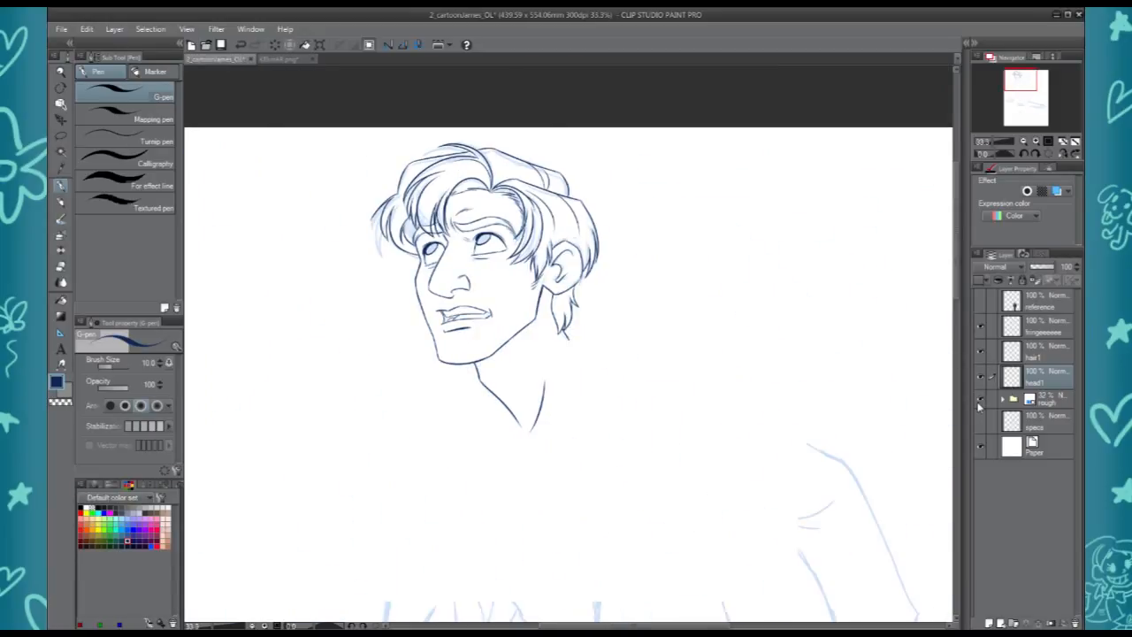
pyautogui.moveTo(699, 614); pyautogui.dragTo(604, 321)
pyautogui.moveTo(684, 204); pyautogui.dragTo(828, 433)
# Create a layer folder named HEAD, move the fringe, hair1 and head1 layers into it and collapse it
pyautogui.click(1042, 326)
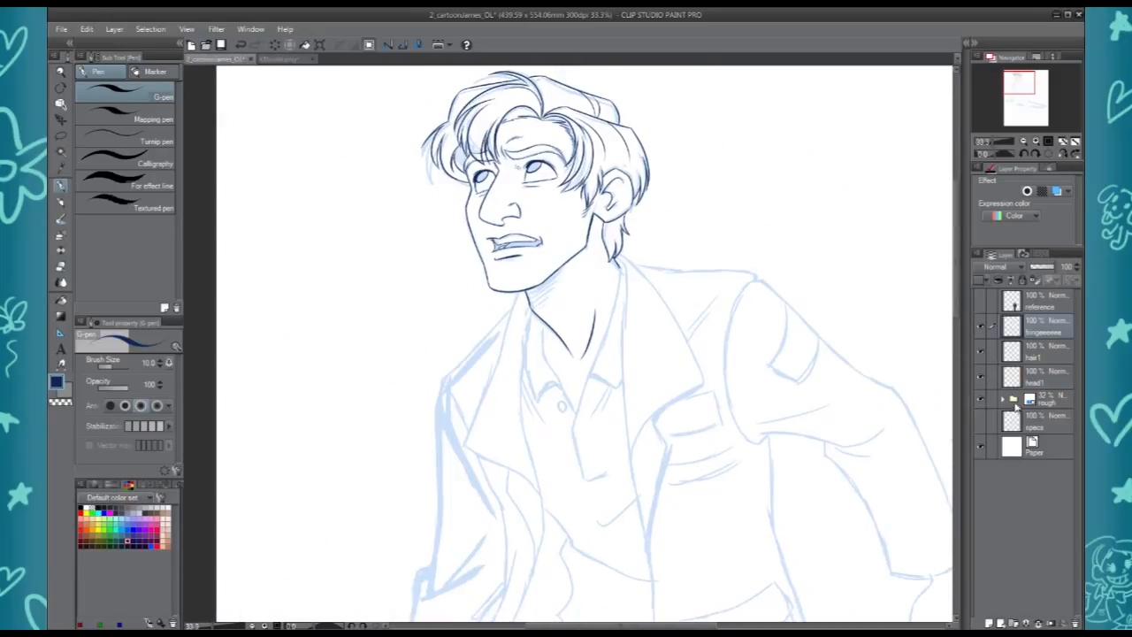
pyautogui.click(1015, 624)
pyautogui.doubleClick(1037, 328)
pyautogui.click(1033, 349)
pyautogui.keyDown('shift'); pyautogui.click(1033, 398); pyautogui.keyUp('shift')
pyautogui.moveTo(1033, 347)
pyautogui.mouseDown()
pyautogui.moveTo(1033, 326)
pyautogui.moveTo(1031, 359)
pyautogui.mouseUp()
pyautogui.click(1002, 324)
# Create a layer folder named BODY and add a new layer named jacket1 inside it
pyautogui.click(1014, 623)
pyautogui.doubleClick(1035, 327)
pyautogui.write('BODY')
pyautogui.press('Return')
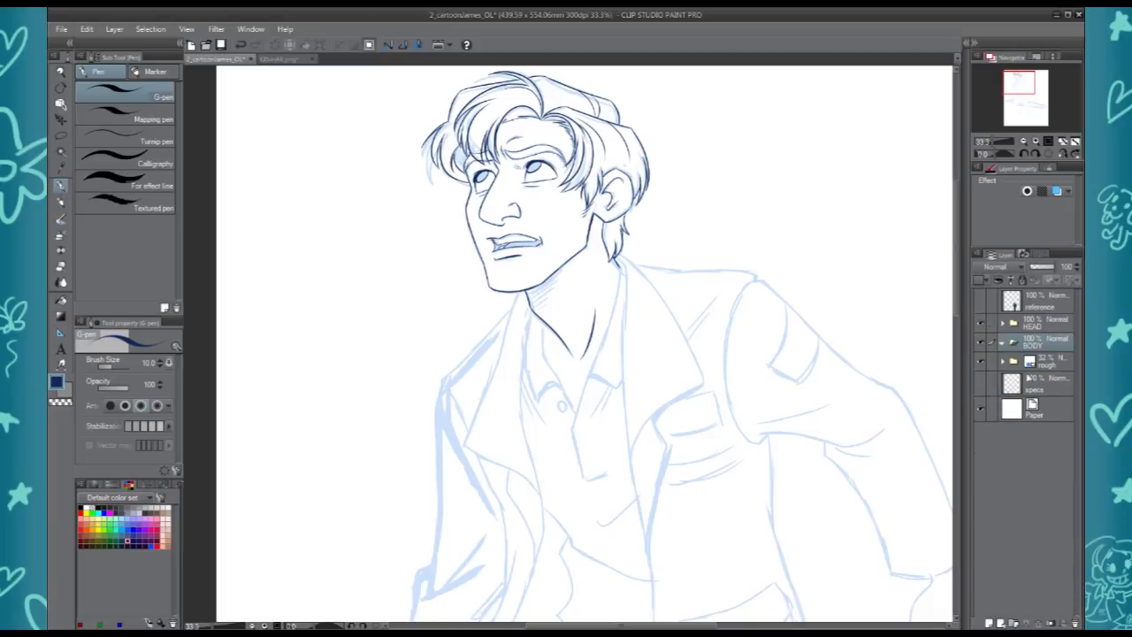
pyautogui.hotkey('ctrl', 'shift', 'n')
pyautogui.press('Return')
# Ink the outline of the jacket's far lapel from the neck to its tip and along its lower edge
pyautogui.hotkey('ctrl', '+')
pyautogui.hotkey('ctrl', '+')
pyautogui.hotkey('ctrl', '+')
pyautogui.moveTo(448, 324); pyautogui.dragTo(557, 217)
pyautogui.moveTo(536, 90); pyautogui.dragTo(442, 380)
pyautogui.hotkey('ctrl', 'z')
pyautogui.hotkey('ctrl', '-')
pyautogui.moveTo(540, 258); pyautogui.dragTo(510, 156)
pyautogui.moveTo(518, 70)
pyautogui.mouseDown()
pyautogui.moveTo(405, 366)
pyautogui.moveTo(514, 446)
pyautogui.mouseUp()
pyautogui.hotkey('ctrl', 'z')
pyautogui.moveTo(563, 506)
pyautogui.mouseDown()
pyautogui.moveTo(533, 444)
pyautogui.moveTo(402, 368)
pyautogui.mouseUp()
pyautogui.moveTo(538, 144)
pyautogui.mouseDown()
pyautogui.moveTo(529, 345)
pyautogui.moveTo(562, 500)
pyautogui.mouseUp()
pyautogui.moveTo(562, 500)
pyautogui.mouseDown()
pyautogui.moveTo(513, 347)
pyautogui.moveTo(466, 259)
pyautogui.moveTo(498, 171)
pyautogui.moveTo(324, 536)
pyautogui.moveTo(362, 450)
pyautogui.mouseUp()
pyautogui.moveTo(521, 75)
pyautogui.mouseDown()
pyautogui.moveTo(452, 275)
pyautogui.moveTo(494, 353)
pyautogui.mouseUp()
# Ink the narrow front edge of the jacket below the far lapel, down to its pointed lower corner
pyautogui.moveTo(397, 205)
pyautogui.mouseDown()
pyautogui.moveTo(460, 351)
pyautogui.moveTo(421, 276)
pyautogui.moveTo(457, 464)
pyautogui.mouseUp()
pyautogui.hotkey('ctrl', 'z')
pyautogui.moveTo(471, 447)
pyautogui.mouseDown()
pyautogui.moveTo(497, 258)
pyautogui.moveTo(476, 310)
pyautogui.mouseUp()
pyautogui.hotkey('ctrl', 'z')
pyautogui.moveTo(498, 237); pyautogui.dragTo(397, 465)
pyautogui.hotkey('ctrl', 'z')
pyautogui.moveTo(355, 606); pyautogui.dragTo(494, 246)
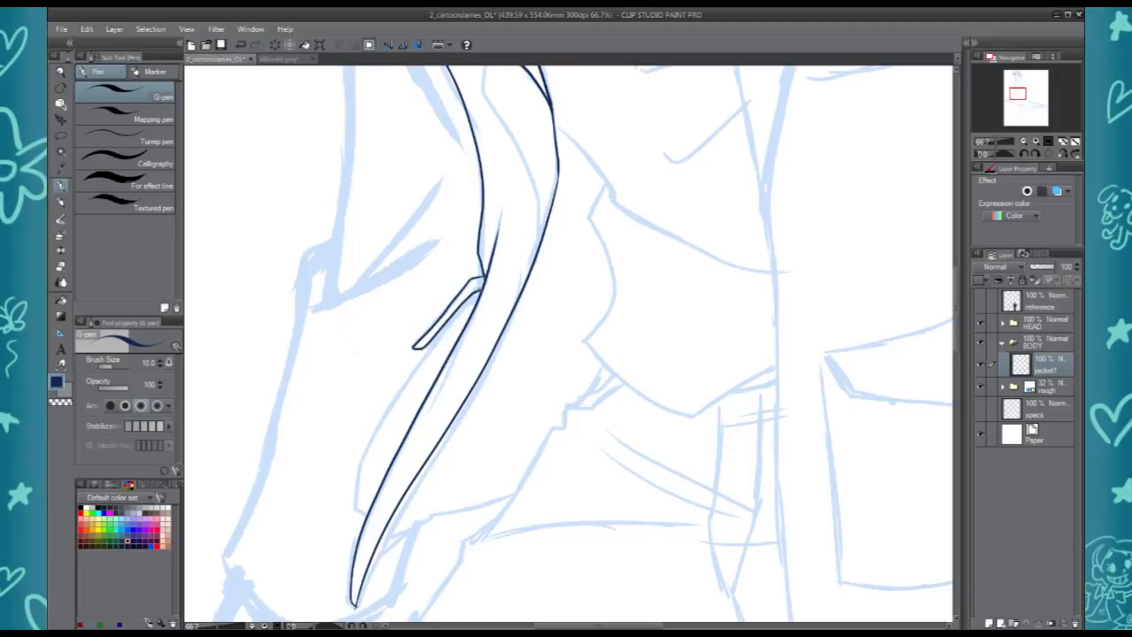
# Ink the curve outside the far front edge and the short line running from the lower corner toward the waist
pyautogui.moveTo(469, 294); pyautogui.dragTo(355, 444)
pyautogui.hotkey('ctrl', 'z')
pyautogui.moveTo(460, 306); pyautogui.dragTo(359, 458)
pyautogui.hotkey('ctrl', 'z')
pyautogui.moveTo(383, 536)
pyautogui.mouseDown()
pyautogui.moveTo(302, 390)
pyautogui.moveTo(477, 330)
pyautogui.mouseUp()
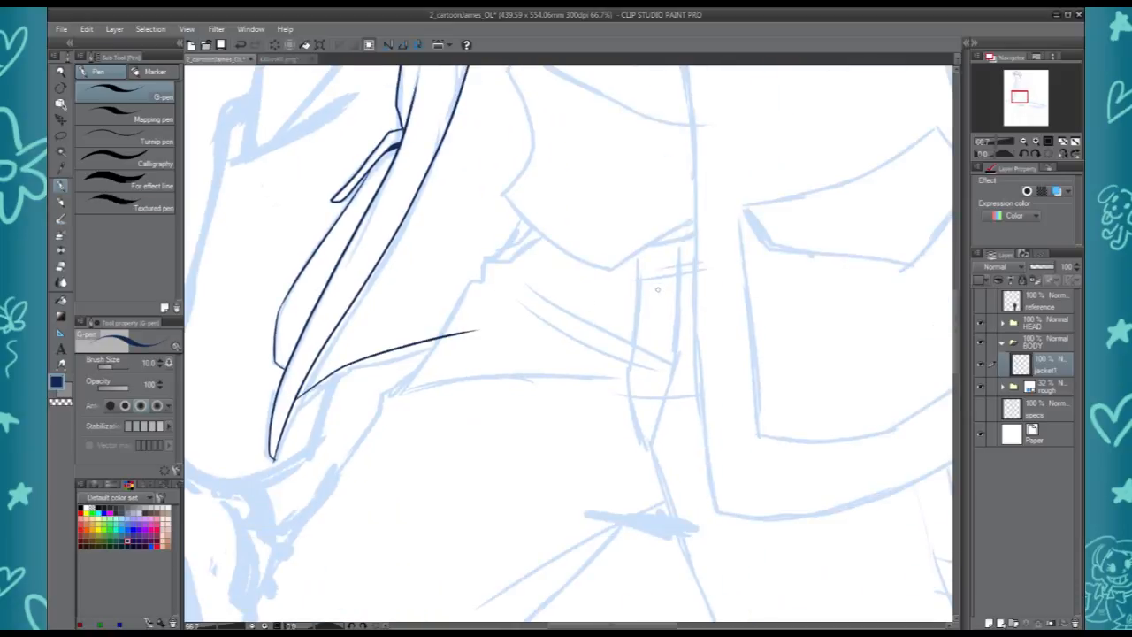
# Mirror the view and ink the upper part of the jacket's near front edge from the neck downward
pyautogui.moveTo(442, 159); pyautogui.dragTo(416, 425)
pyautogui.moveTo(425, 169); pyautogui.dragTo(393, 401)
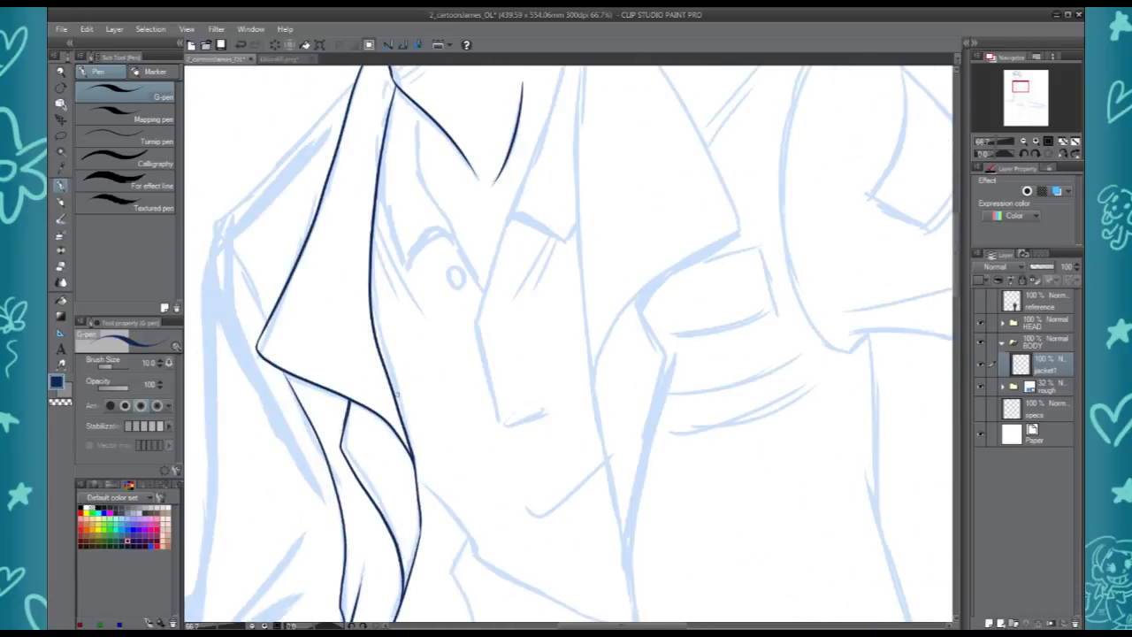
pyautogui.press('h')
pyautogui.moveTo(742, 193); pyautogui.dragTo(688, 329)
pyautogui.moveTo(685, 284); pyautogui.dragTo(617, 259)
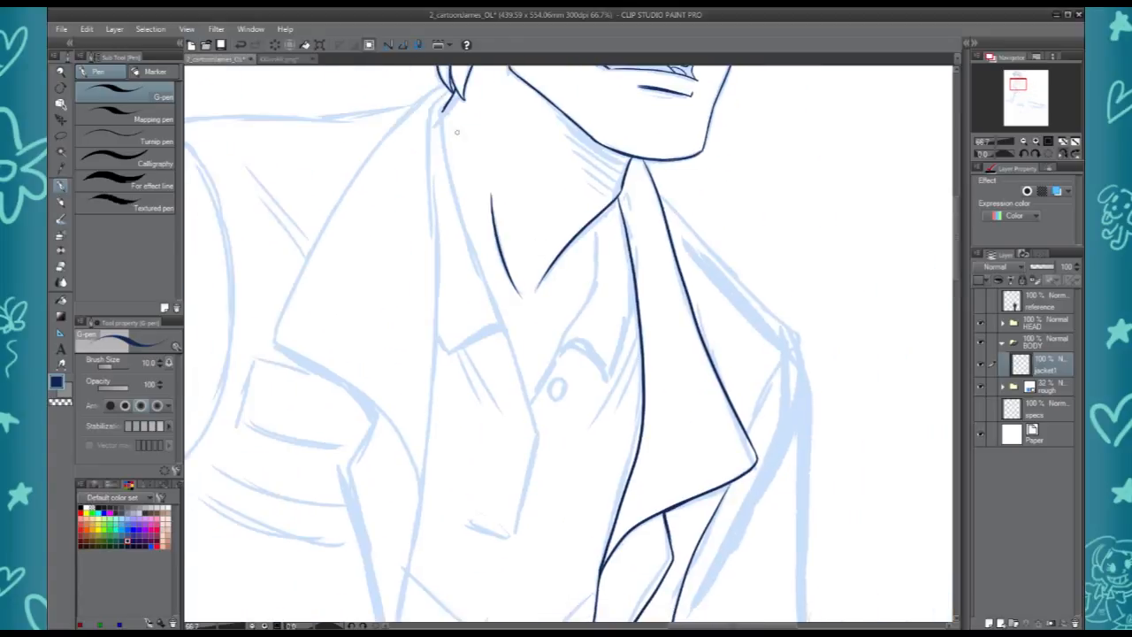
pyautogui.moveTo(428, 105)
pyautogui.mouseDown()
pyautogui.moveTo(432, 313)
pyautogui.moveTo(414, 529)
pyautogui.moveTo(389, 612)
pyautogui.mouseUp()
pyautogui.hotkey('ctrl', 'z')
pyautogui.hotkey('ctrl', 'z')
pyautogui.moveTo(429, 105); pyautogui.dragTo(411, 614)
pyautogui.hotkey('ctrl', 'z')
pyautogui.hotkey('ctrl', 'z')
pyautogui.moveTo(429, 101); pyautogui.dragTo(414, 536)
# Extend the jacket's near front edge down to the hem, clean it up and flip the view back
pyautogui.moveTo(461, 451); pyautogui.dragTo(481, 159)
pyautogui.moveTo(443, 198)
pyautogui.mouseDown()
pyautogui.moveTo(391, 488)
pyautogui.moveTo(419, 329)
pyautogui.moveTo(404, 395)
pyautogui.moveTo(418, 241)
pyautogui.moveTo(407, 451)
pyautogui.mouseUp()
pyautogui.hotkey('ctrl', 'z')
pyautogui.hotkey('ctrl', 'z')
pyautogui.hotkey('ctrl', 'z')
pyautogui.moveTo(422, 214); pyautogui.dragTo(403, 531)
pyautogui.moveTo(406, 458); pyautogui.dragTo(432, 290)
pyautogui.moveTo(429, 343); pyautogui.dragTo(411, 515)
pyautogui.press('c')
pyautogui.press('c')
pyautogui.moveTo(430, 384); pyautogui.dragTo(421, 469)
pyautogui.press('h')
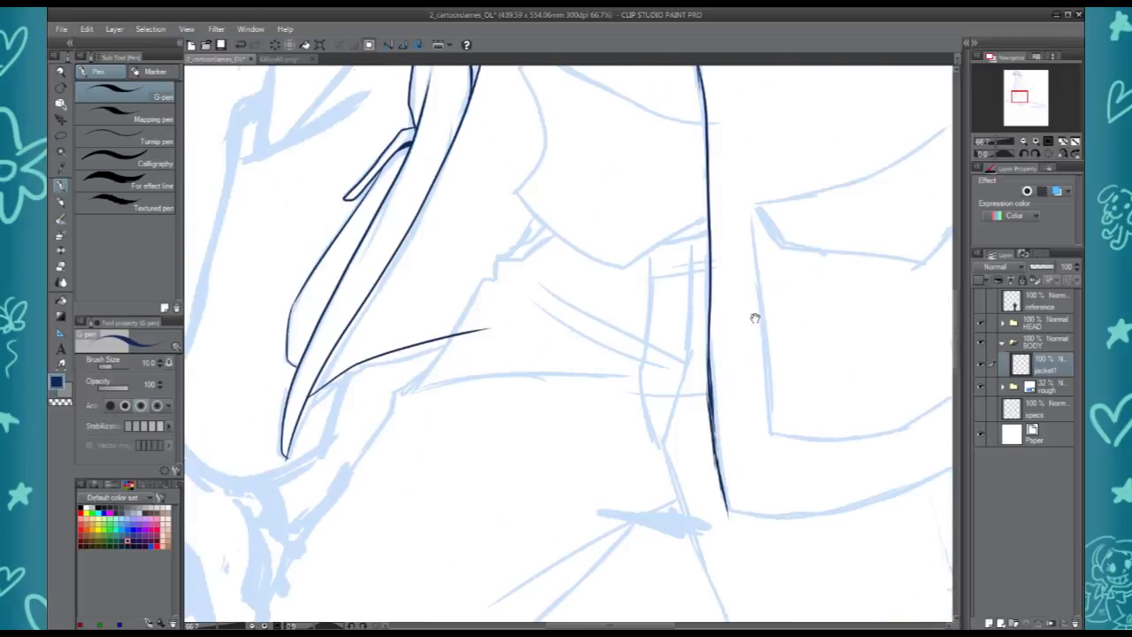
# Erase the stray ink along the upper part of the jacket's near front edge
pyautogui.moveTo(755, 316); pyautogui.dragTo(672, 611)
pyautogui.moveTo(619, 88); pyautogui.dragTo(554, 356)
pyautogui.press('c')
pyautogui.moveTo(512, 152); pyautogui.dragTo(513, 180)
pyautogui.press('c')
# Mirror the view, ink the near lapel's outer edge from the neck to its tip and erase the excess
pyautogui.press('h')
pyautogui.scroll(1, 498, 147)
pyautogui.moveTo(582, 254); pyautogui.dragTo(505, 315)
pyautogui.moveTo(631, 189)
pyautogui.mouseDown()
pyautogui.moveTo(602, 210)
pyautogui.moveTo(386, 556)
pyautogui.mouseUp()
pyautogui.moveTo(498, 467)
pyautogui.mouseDown()
pyautogui.moveTo(483, 392)
pyautogui.moveTo(456, 365)
pyautogui.mouseUp()
pyautogui.hotkey('ctrl', 'z')
pyautogui.hotkey('ctrl', 'z')
pyautogui.moveTo(588, 86); pyautogui.dragTo(457, 232)
pyautogui.hotkey('ctrl', 'z')
pyautogui.moveTo(586, 89); pyautogui.dragTo(334, 482)
pyautogui.press('c')
pyautogui.moveTo(496, 161); pyautogui.dragTo(488, 172)
pyautogui.press('c')
# Clean up the tip of the near lapel where its outer and lower edges meet
pyautogui.moveTo(407, 412); pyautogui.dragTo(348, 218)
pyautogui.moveTo(301, 217)
pyautogui.mouseDown()
pyautogui.moveTo(281, 274)
pyautogui.moveTo(487, 529)
pyautogui.moveTo(292, 230)
pyautogui.mouseUp()
pyautogui.hotkey('ctrl', 'z')
pyautogui.press('c')
pyautogui.moveTo(279, 275); pyautogui.dragTo(275, 303)
pyautogui.press('c')
# Ink the inner front fold below the near lapel and thicken the lapel's lower edge
pyautogui.moveTo(425, 389); pyautogui.dragTo(401, 226)
pyautogui.moveTo(413, 210)
pyautogui.mouseDown()
pyautogui.moveTo(350, 322)
pyautogui.moveTo(417, 235)
pyautogui.moveTo(421, 605)
pyautogui.mouseUp()
pyautogui.hotkey('ctrl', 'z')
pyautogui.hotkey('ctrl', 'z')
pyautogui.moveTo(504, 505); pyautogui.dragTo(534, 277)
pyautogui.press('c')
pyautogui.moveTo(452, 389); pyautogui.dragTo(446, 427)
pyautogui.press('c')
pyautogui.moveTo(435, 132); pyautogui.dragTo(451, 382)
pyautogui.moveTo(343, 157); pyautogui.dragTo(452, 233)
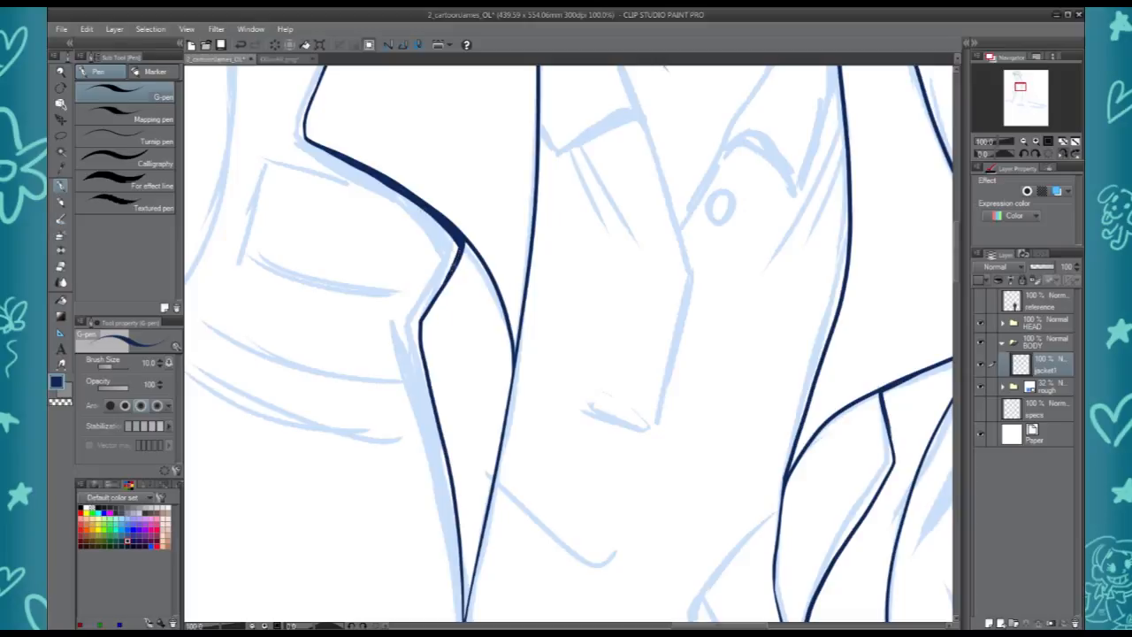
# Ink the near shoulder line outward from the collar and check the jacket with the rough sketch hidden
pyautogui.moveTo(453, 467); pyautogui.dragTo(432, 354)
pyautogui.moveTo(457, 170); pyautogui.dragTo(478, 460)
pyautogui.moveTo(408, 316); pyautogui.dragTo(662, 293)
pyautogui.moveTo(335, 285); pyautogui.dragTo(692, 237)
pyautogui.hotkey('ctrl', 'z')
pyautogui.moveTo(334, 285); pyautogui.dragTo(703, 237)
pyautogui.scroll(-4, 696, 205)
pyautogui.moveTo(731, 345); pyautogui.dragTo(452, 326)
pyautogui.click(981, 387)
pyautogui.click(981, 388)
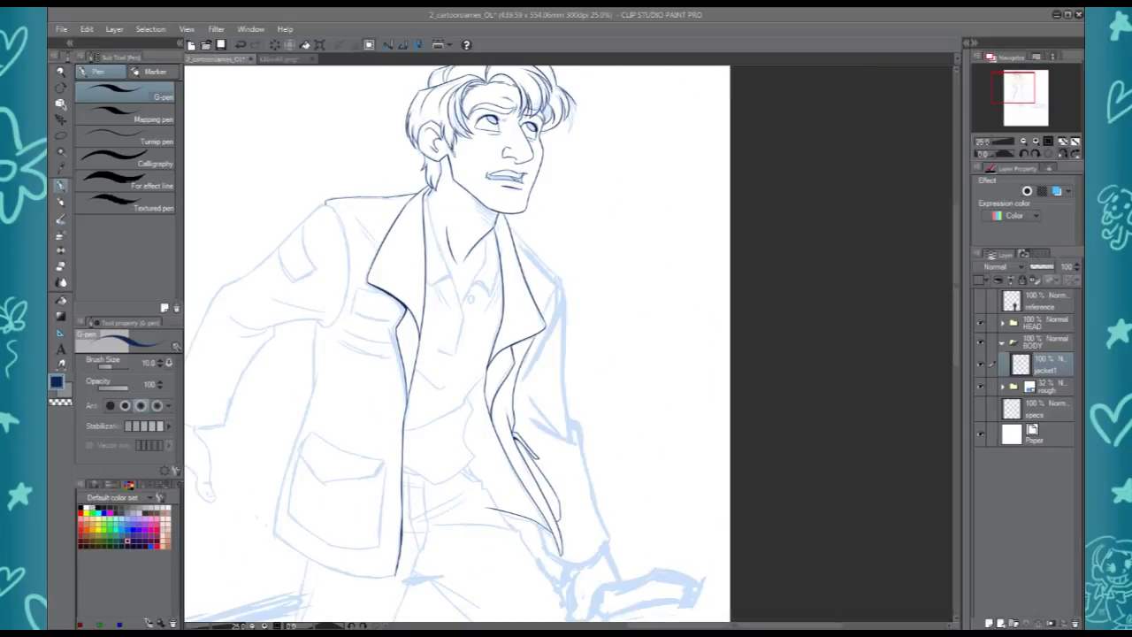
pyautogui.moveTo(561, 382); pyautogui.dragTo(665, 382)
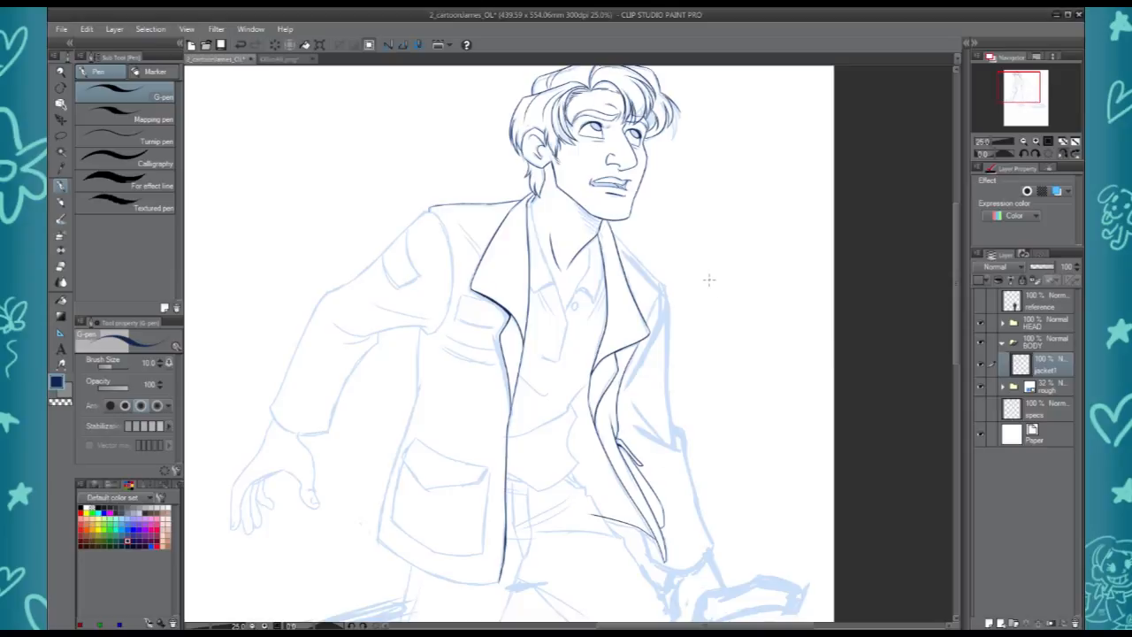
# Ink the jacket's near side seam from below the arm down to the hem corner
pyautogui.scroll(2, 721, 322)
pyautogui.moveTo(721, 322); pyautogui.dragTo(603, 90)
pyautogui.moveTo(505, 121)
pyautogui.mouseDown()
pyautogui.moveTo(499, 271)
pyautogui.moveTo(490, 254)
pyautogui.moveTo(500, 278)
pyautogui.moveTo(502, 260)
pyautogui.mouseUp()
pyautogui.hotkey('ctrl', 'z')
pyautogui.hotkey('ctrl', 'z')
pyautogui.press('c')
pyautogui.press('c')
pyautogui.moveTo(508, 225); pyautogui.dragTo(495, 287)
pyautogui.moveTo(490, 344); pyautogui.dragTo(516, 239)
pyautogui.hotkey('ctrl', 'z')
pyautogui.moveTo(523, 172); pyautogui.dragTo(448, 433)
pyautogui.scroll(1, 548, 456)
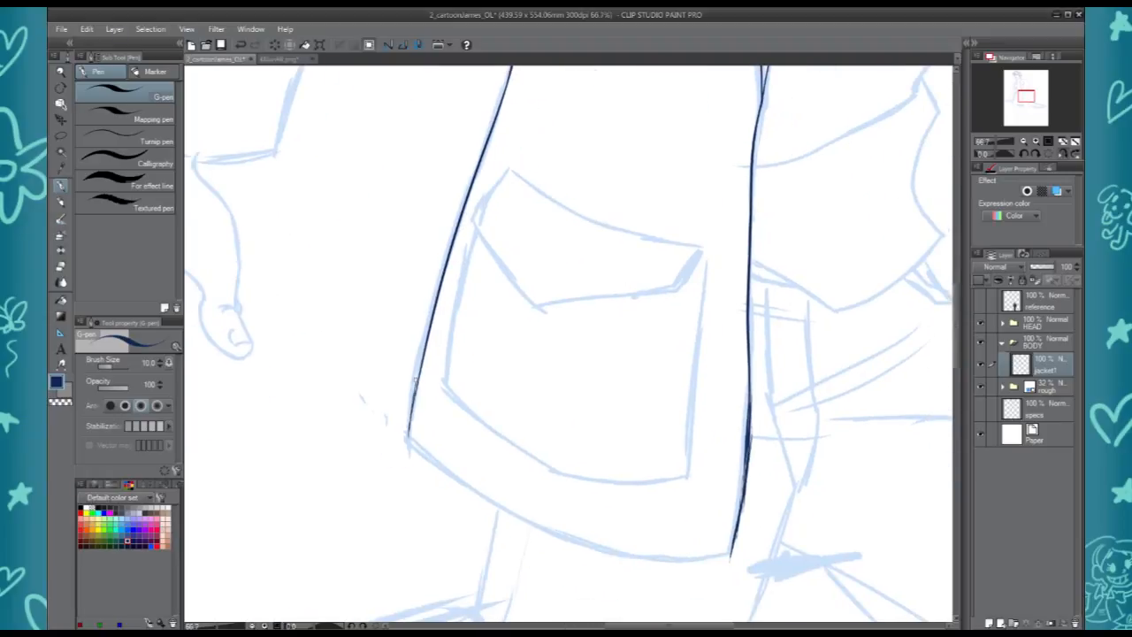
pyautogui.moveTo(416, 398); pyautogui.dragTo(408, 444)
# Ink the jacket's near bottom hem between the side seam and front edge, clean its corners and save the document
pyautogui.press('h')
pyautogui.moveTo(579, 508); pyautogui.dragTo(579, 414)
pyautogui.hotkey('ctrl', 'z')
pyautogui.moveTo(407, 458)
pyautogui.mouseDown()
pyautogui.moveTo(555, 457)
pyautogui.moveTo(769, 310)
pyautogui.mouseUp()
pyautogui.press('c')
pyautogui.moveTo(401, 462); pyautogui.dragTo(409, 468)
pyautogui.press('c')
pyautogui.press('c')
pyautogui.moveTo(734, 343)
pyautogui.mouseDown()
pyautogui.moveTo(728, 351)
pyautogui.moveTo(771, 307)
pyautogui.mouseUp()
pyautogui.press('c')
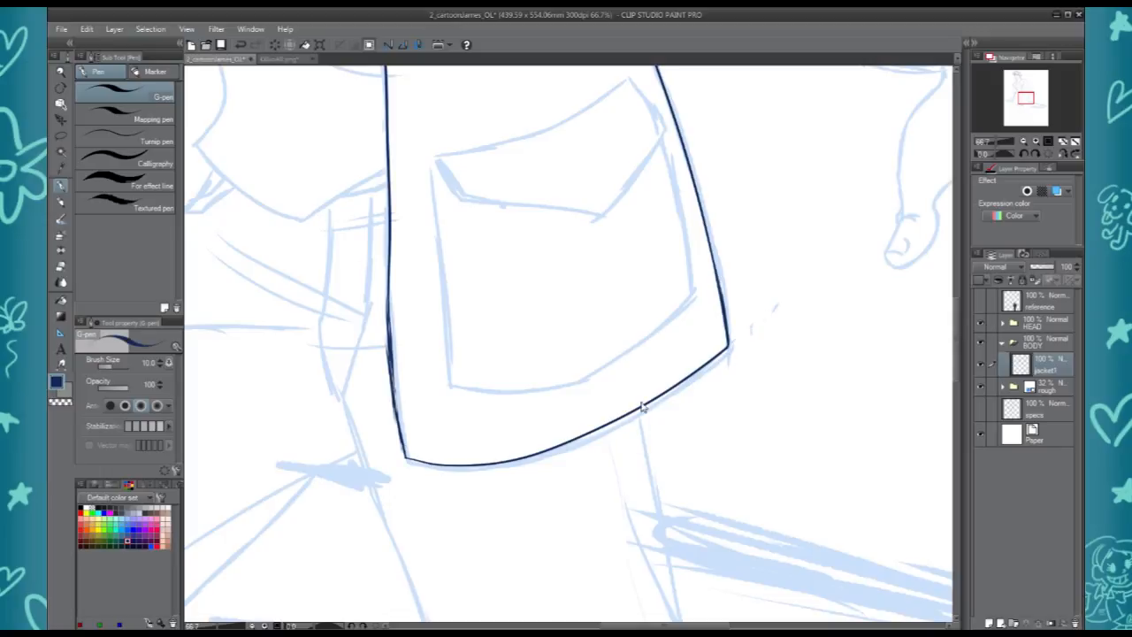
pyautogui.hotkey('ctrl', 's')
# Ink the flap of the jacket's near lower pocket and thicken its lower edge
pyautogui.hotkey('ctrl', '+')
pyautogui.moveTo(619, 265); pyautogui.dragTo(618, 380)
pyautogui.moveTo(367, 189)
pyautogui.mouseDown()
pyautogui.moveTo(612, 265)
pyautogui.moveTo(637, 257)
pyautogui.mouseUp()
pyautogui.hotkey('ctrl', 'z')
pyautogui.hotkey('ctrl', 'z')
pyautogui.moveTo(360, 199)
pyautogui.mouseDown()
pyautogui.moveTo(461, 154)
pyautogui.moveTo(595, 122)
pyautogui.mouseUp()
pyautogui.moveTo(609, 163); pyautogui.dragTo(536, 255)
pyautogui.moveTo(456, 231)
pyautogui.mouseDown()
pyautogui.moveTo(582, 156)
pyautogui.moveTo(546, 345)
pyautogui.moveTo(641, 232)
pyautogui.mouseUp()
pyautogui.hotkey('ctrl', 'z')
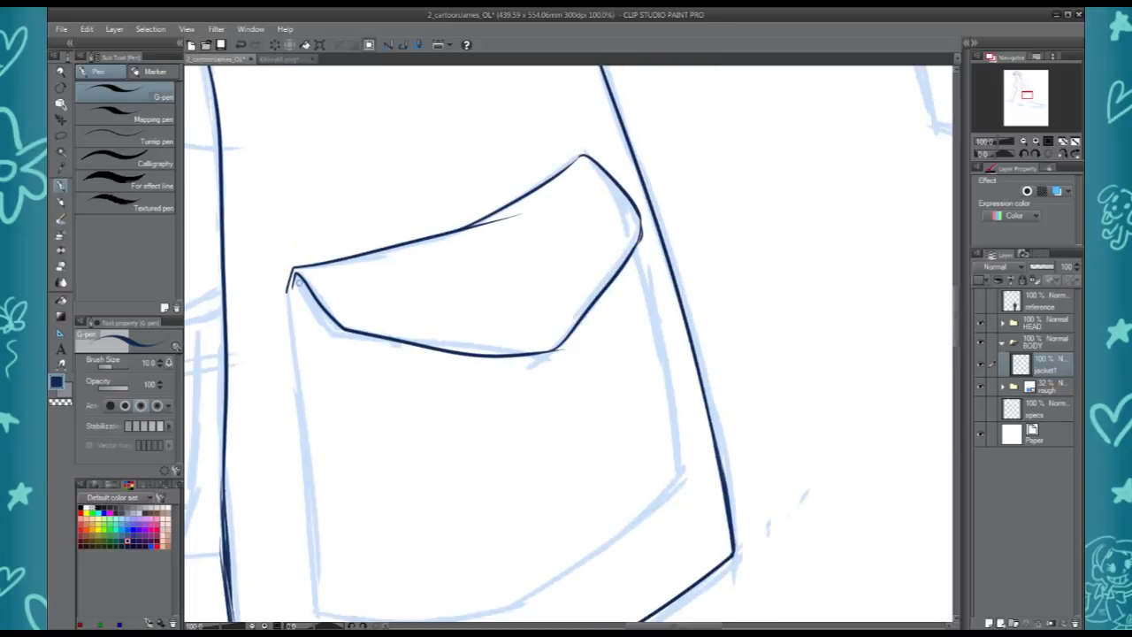
pyautogui.moveTo(312, 295); pyautogui.dragTo(423, 348)
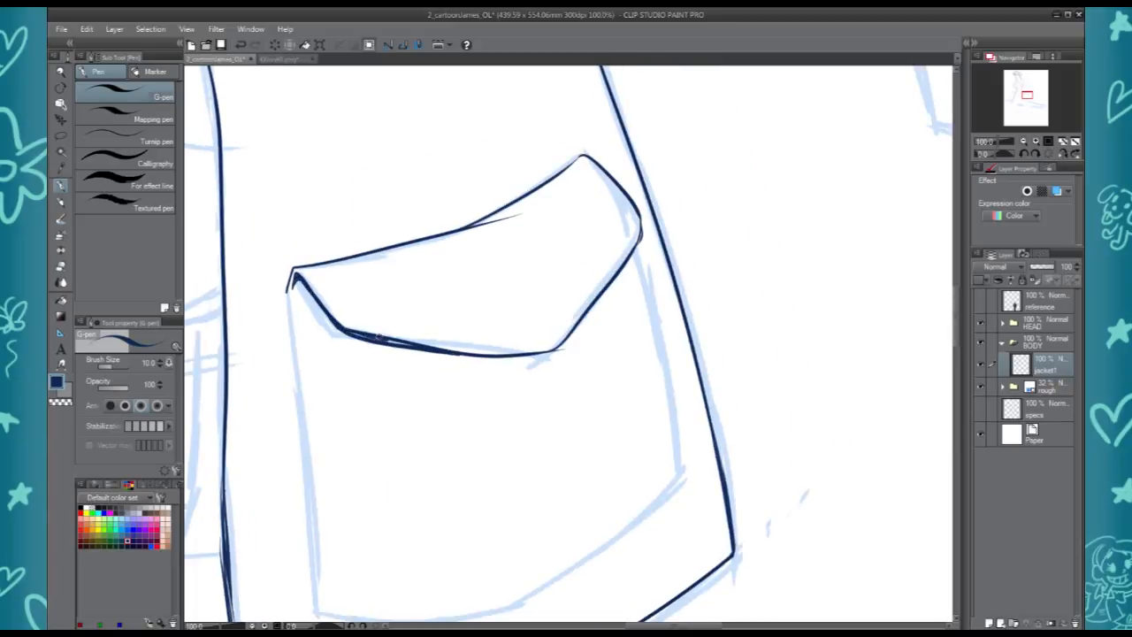
# Ink the sides and bottom edge of the near lower pocket below its flap
pyautogui.scroll(-3, 549, 354)
pyautogui.moveTo(292, 190)
pyautogui.mouseDown()
pyautogui.moveTo(315, 511)
pyautogui.moveTo(554, 482)
pyautogui.mouseUp()
pyautogui.moveTo(635, 149)
pyautogui.mouseDown()
pyautogui.moveTo(679, 412)
pyautogui.moveTo(664, 259)
pyautogui.moveTo(668, 400)
pyautogui.mouseUp()
pyautogui.hotkey('ctrl', 'z')
pyautogui.moveTo(538, 491); pyautogui.dragTo(643, 411)
pyautogui.hotkey('ctrl', 'z')
pyautogui.moveTo(546, 485); pyautogui.dragTo(670, 398)
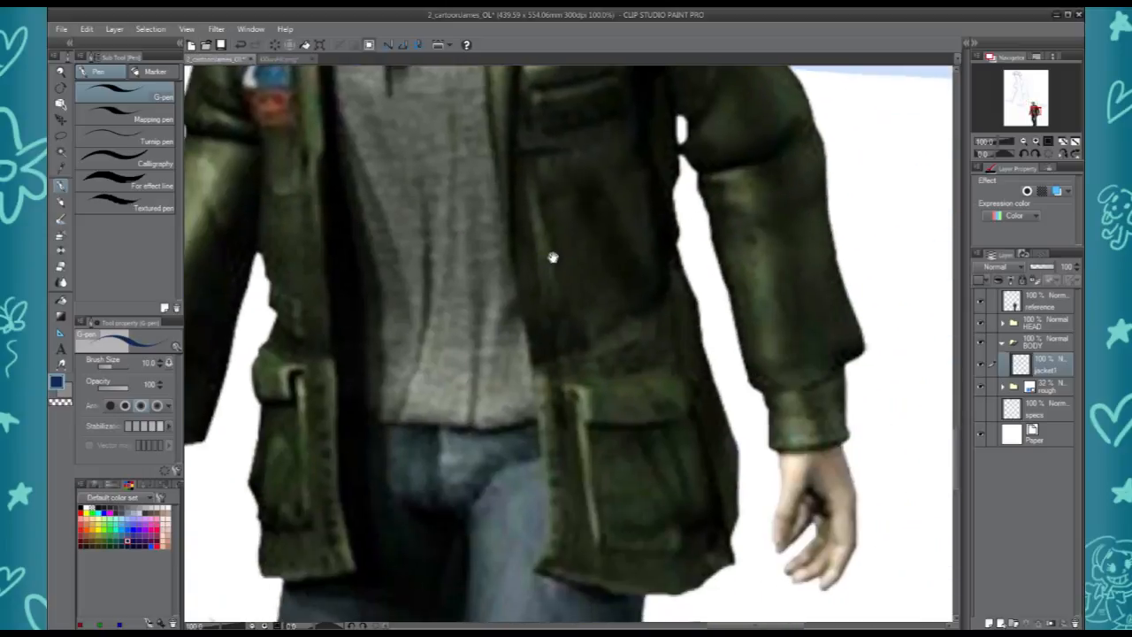
# Examine the jacket and its pockets in the reference image, then return to the drawing's shirt collar
pyautogui.moveTo(551, 253); pyautogui.dragTo(602, 284)
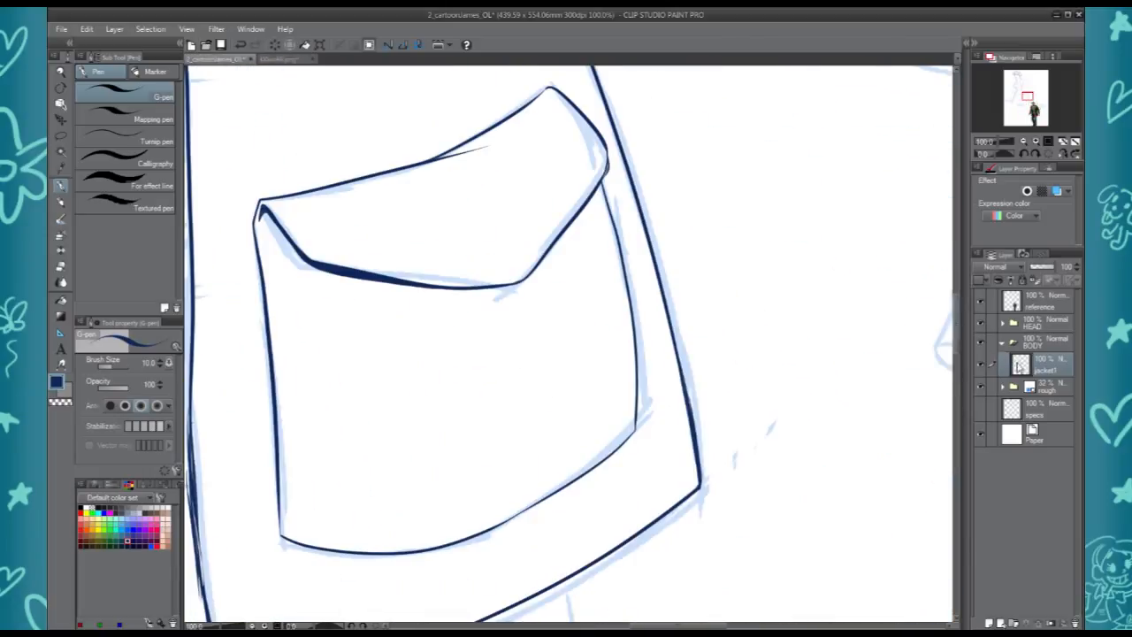
pyautogui.moveTo(436, 306)
pyautogui.mouseDown()
pyautogui.moveTo(491, 372)
pyautogui.moveTo(536, 496)
pyautogui.moveTo(571, 313)
pyautogui.moveTo(553, 248)
pyautogui.mouseUp()
pyautogui.moveTo(593, 342)
pyautogui.mouseDown()
pyautogui.moveTo(685, 493)
pyautogui.moveTo(823, 548)
pyautogui.mouseUp()
pyautogui.moveTo(265, 416); pyautogui.dragTo(487, 496)
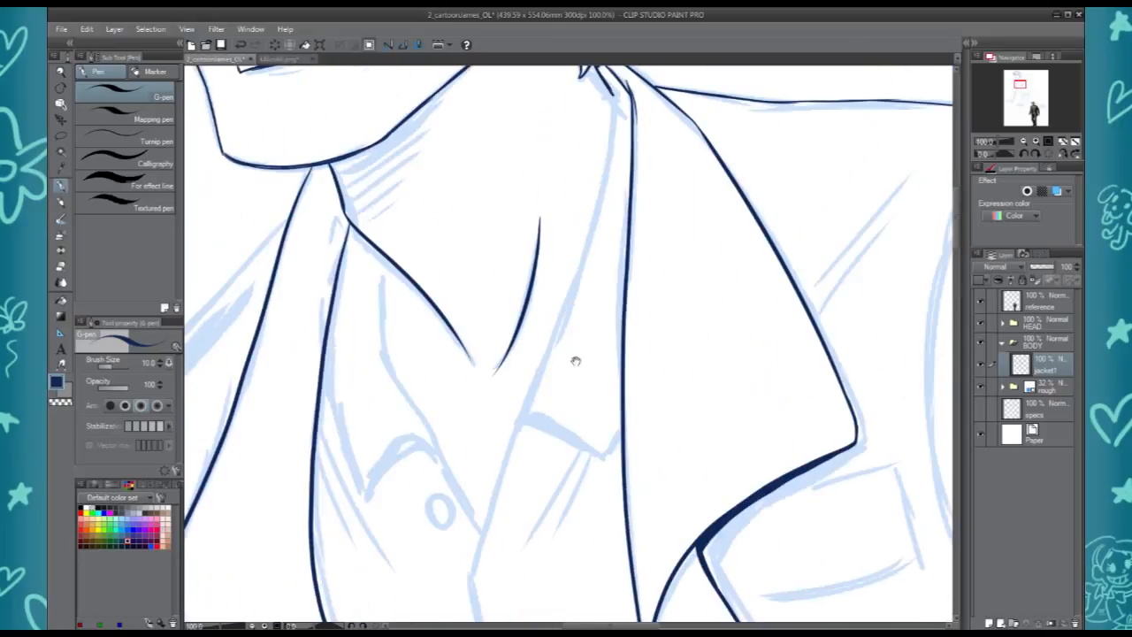
# Create a layer named top and ink the shirt collar's far flap, the neck opening and the near flap's lower edge
pyautogui.hotkey('ctrl', 'shift', 'n')
pyautogui.press('Return')
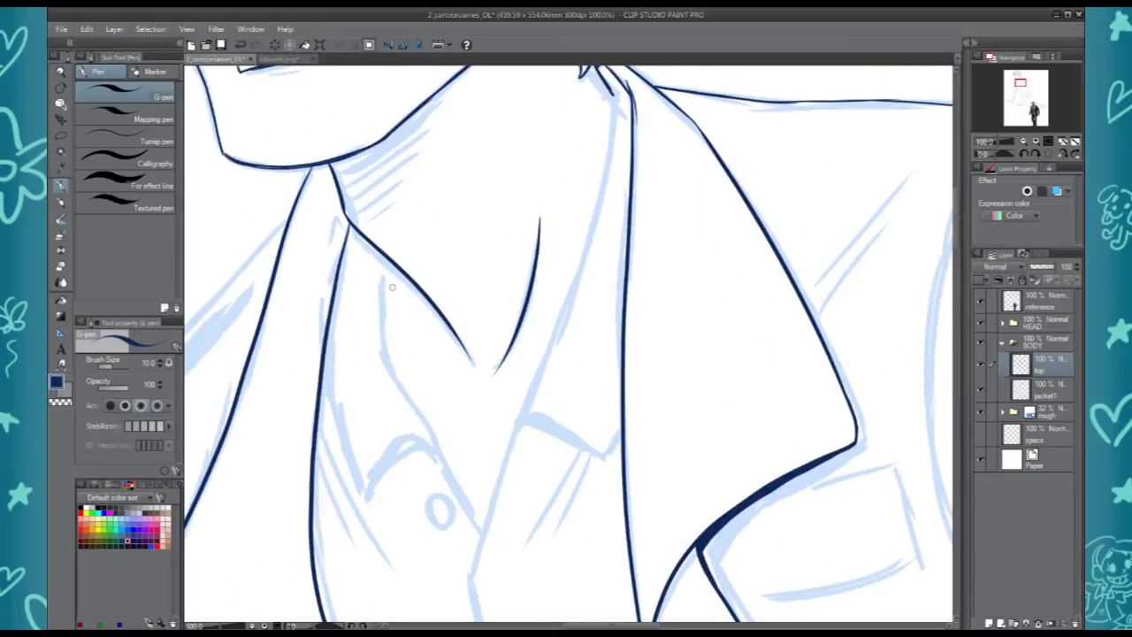
pyautogui.moveTo(384, 317)
pyautogui.mouseDown()
pyautogui.moveTo(440, 456)
pyautogui.moveTo(366, 492)
pyautogui.mouseUp()
pyautogui.moveTo(329, 371); pyautogui.dragTo(371, 487)
pyautogui.moveTo(443, 477); pyautogui.dragTo(360, 342)
pyautogui.moveTo(359, 322); pyautogui.dragTo(375, 355)
pyautogui.moveTo(399, 408); pyautogui.dragTo(441, 289)
pyautogui.hotkey('ctrl', 'z')
pyautogui.moveTo(390, 436); pyautogui.dragTo(432, 293)
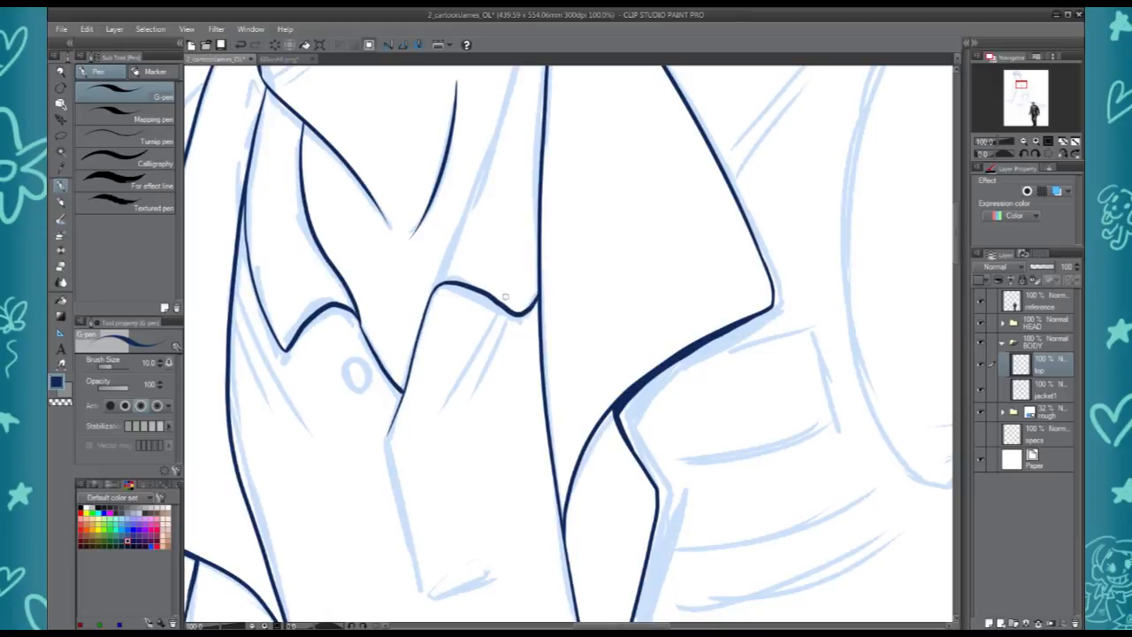
# Ink the long edge of the shirt collar's near flap up to the neck and the round button below the far flap
pyautogui.moveTo(505, 296); pyautogui.dragTo(457, 489)
pyautogui.moveTo(381, 494)
pyautogui.mouseDown()
pyautogui.moveTo(457, 328)
pyautogui.moveTo(480, 157)
pyautogui.mouseUp()
pyautogui.hotkey('ctrl', 'z')
pyautogui.moveTo(473, 136)
pyautogui.mouseDown()
pyautogui.moveTo(481, 149)
pyautogui.moveTo(415, 413)
pyautogui.moveTo(382, 492)
pyautogui.mouseUp()
pyautogui.moveTo(443, 547); pyautogui.dragTo(518, 346)
pyautogui.moveTo(380, 353); pyautogui.dragTo(378, 375)
pyautogui.hotkey('ctrl', 'z')
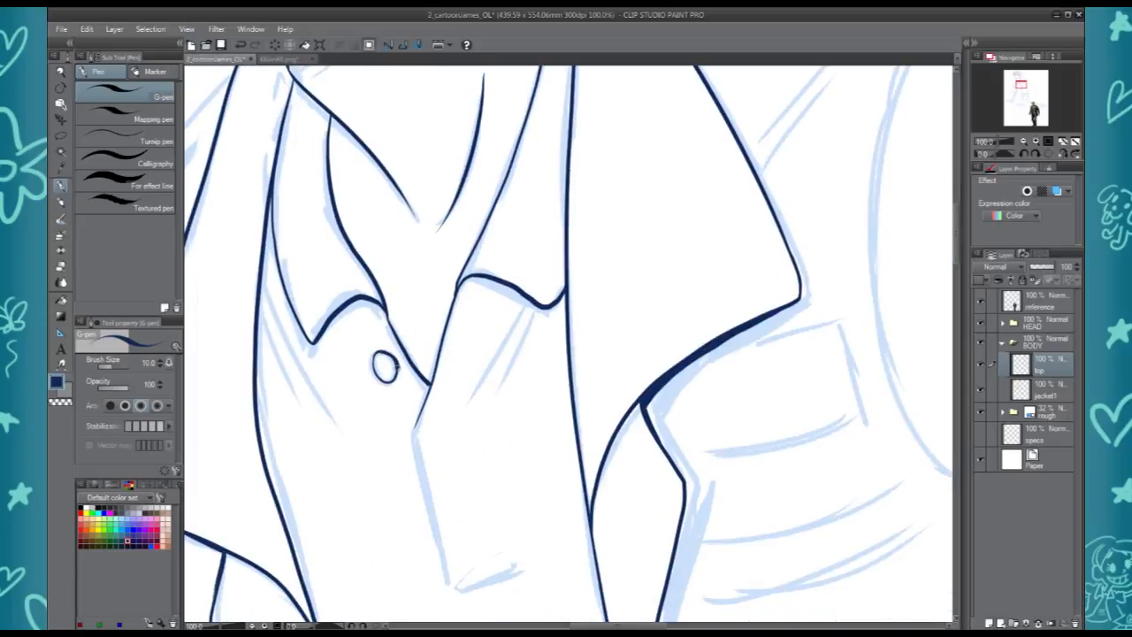
# Ink the side and bottom edge of the shirt's button placket below the collar opening
pyautogui.moveTo(424, 456); pyautogui.dragTo(408, 315)
pyautogui.moveTo(397, 289)
pyautogui.mouseDown()
pyautogui.moveTo(430, 451)
pyautogui.moveTo(493, 438)
pyautogui.mouseUp()
pyautogui.hotkey('ctrl', 'z')
pyautogui.moveTo(407, 368); pyautogui.dragTo(490, 440)
# Ink the short curved fold across the shirt's chest and erase its overshoot at the jacket's near front edge
pyautogui.moveTo(522, 488); pyautogui.dragTo(489, 268)
pyautogui.moveTo(439, 354)
pyautogui.mouseDown()
pyautogui.moveTo(584, 273)
pyautogui.moveTo(608, 251)
pyautogui.moveTo(592, 237)
pyautogui.mouseUp()
pyautogui.hotkey('ctrl', 'z')
pyautogui.hotkey('ctrl', 'z')
pyautogui.press('c')
pyautogui.moveTo(564, 277); pyautogui.dragTo(594, 237)
pyautogui.press('c')
# Ink the long fold sweeping across the shirt's waist from the far jacket edge to the near one
pyautogui.moveTo(415, 488); pyautogui.dragTo(387, 347)
pyautogui.moveTo(248, 170); pyautogui.dragTo(279, 195)
pyautogui.hotkey('ctrl', 'z')
pyautogui.moveTo(331, 280)
pyautogui.mouseDown()
pyautogui.moveTo(296, 217)
pyautogui.moveTo(236, 161)
pyautogui.moveTo(646, 379)
pyautogui.moveTo(682, 380)
pyautogui.mouseUp()
pyautogui.hotkey('ctrl', 'z')
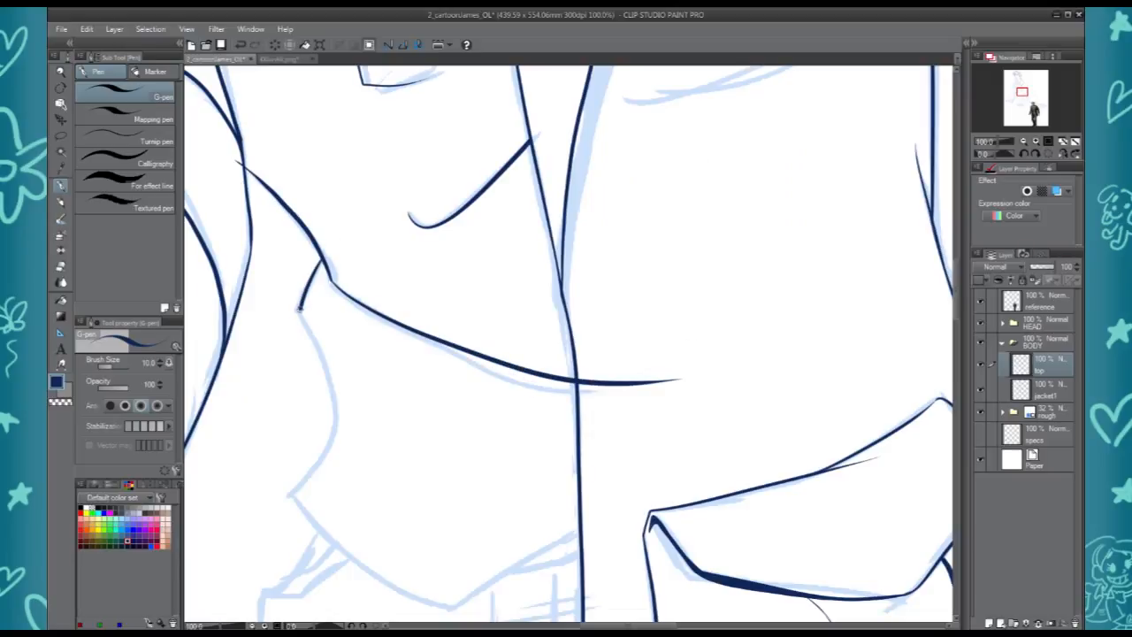
# Ink the shirt's wavy side and bottom hem with the small inner hem curve, erasing the overshoot at the jacket edge
pyautogui.moveTo(301, 303); pyautogui.dragTo(293, 468)
pyautogui.moveTo(349, 498)
pyautogui.mouseDown()
pyautogui.moveTo(347, 336)
pyautogui.moveTo(487, 441)
pyautogui.mouseUp()
pyautogui.hotkey('ctrl', 'z')
pyautogui.moveTo(290, 317); pyautogui.dragTo(465, 426)
pyautogui.hotkey('ctrl', 'z')
pyautogui.moveTo(290, 316); pyautogui.dragTo(575, 363)
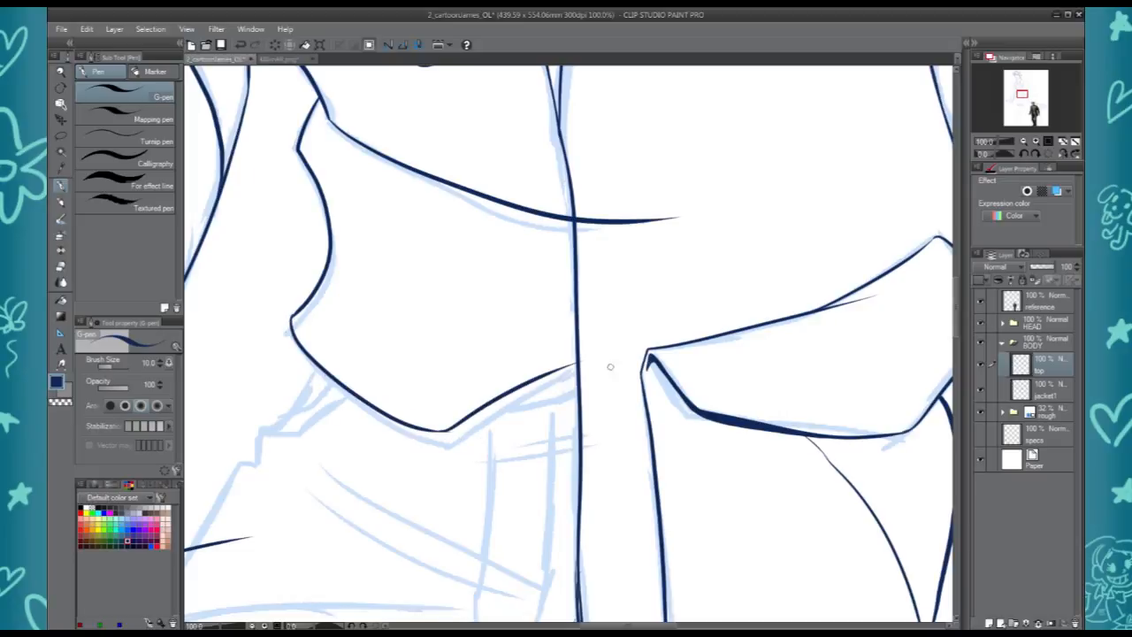
pyautogui.moveTo(503, 399)
pyautogui.mouseDown()
pyautogui.moveTo(609, 370)
pyautogui.moveTo(602, 392)
pyautogui.mouseUp()
pyautogui.hotkey('ctrl', 'z')
pyautogui.press('c')
pyautogui.moveTo(581, 400); pyautogui.dragTo(600, 390)
# Remove the waist fold's overshoot past the jacket edge and check the line art with the rough folder temporarily hidden
pyautogui.press('m')
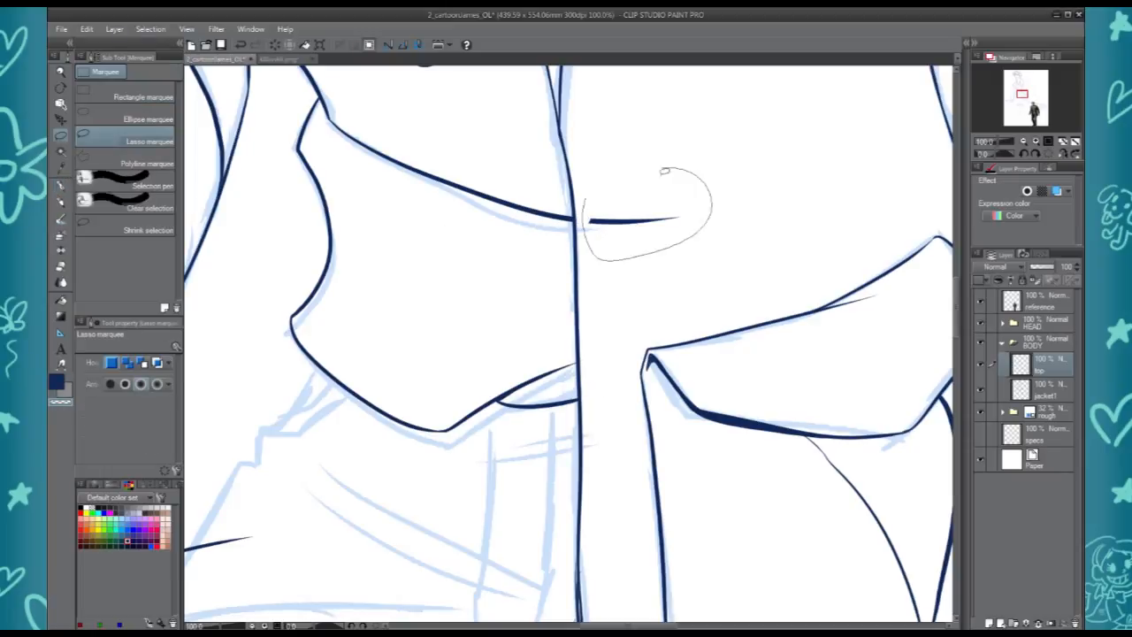
pyautogui.hotkey('ctrl', 'z')
pyautogui.scroll(-3, 679, 188)
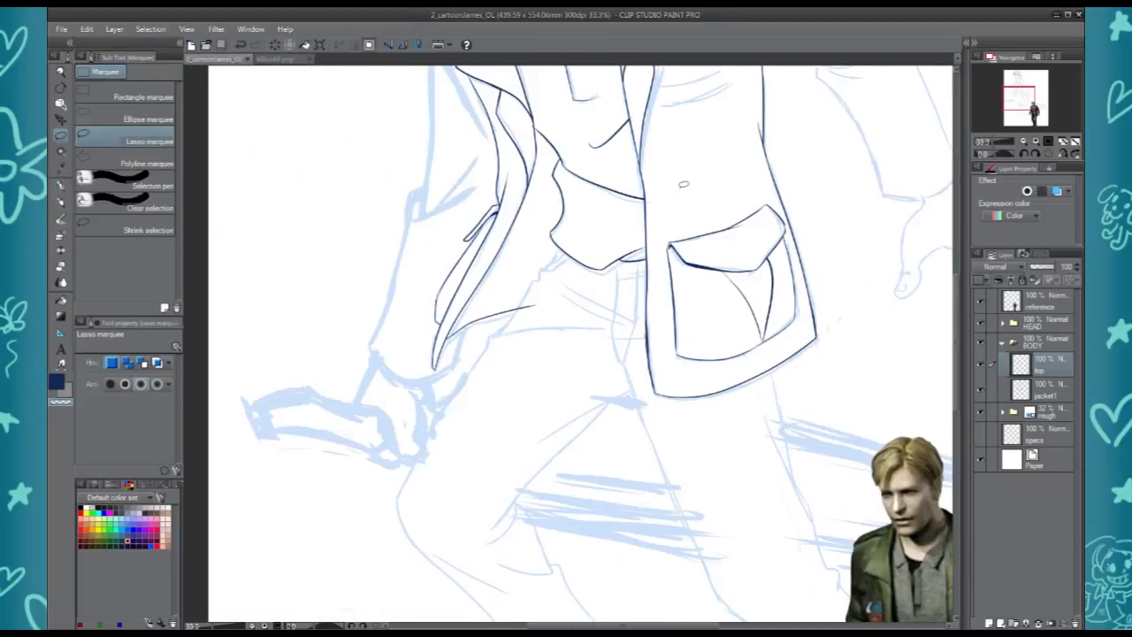
pyautogui.moveTo(682, 182); pyautogui.dragTo(592, 416)
pyautogui.click(981, 412)
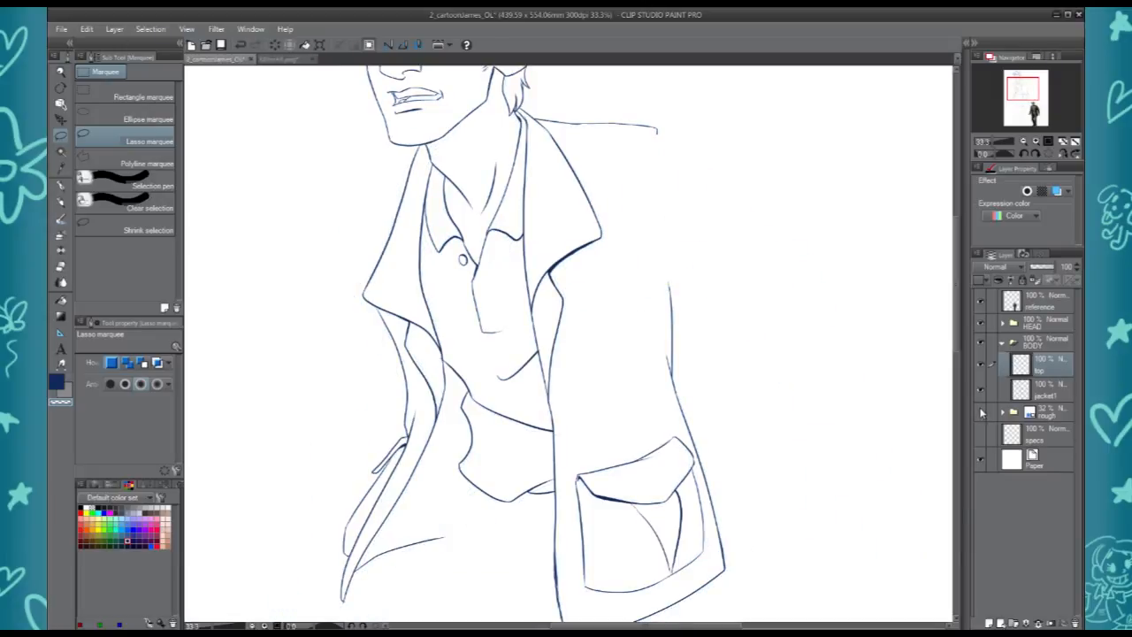
pyautogui.click(980, 412)
# Create a layer named short and ink the undershirt's neckline band with fine ribbing lines inside the collar
pyautogui.press('p')
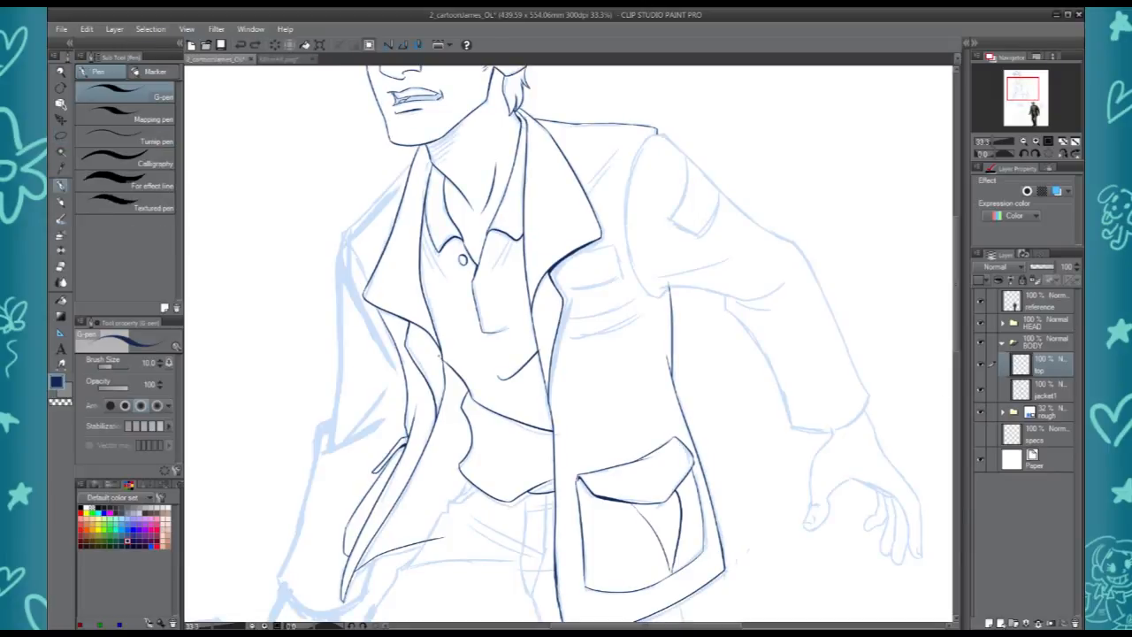
pyautogui.scroll(2, 515, 168)
pyautogui.hotkey('ctrl', 'shift', 'n')
pyautogui.write('short')
pyautogui.press('Return')
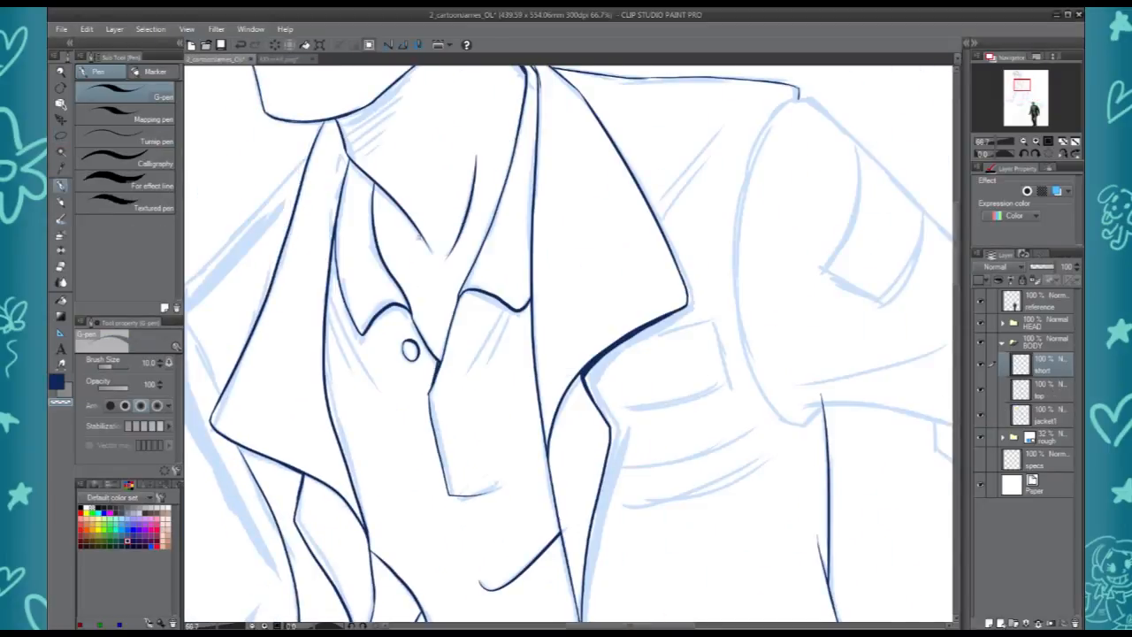
pyautogui.moveTo(373, 231); pyautogui.dragTo(505, 208)
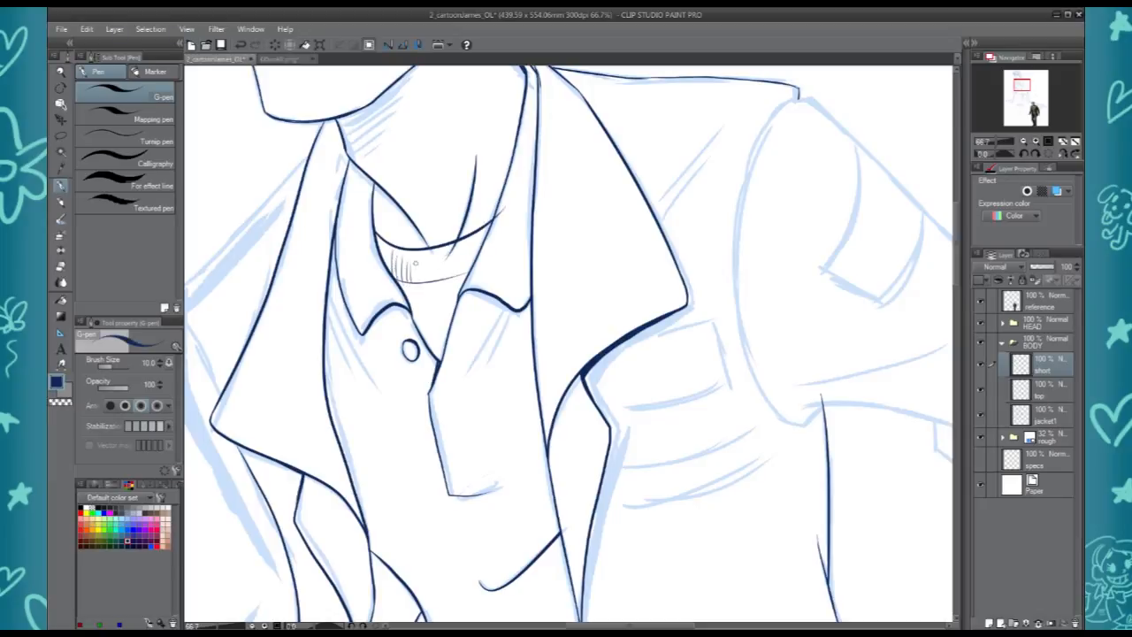
pyautogui.moveTo(504, 352); pyautogui.dragTo(554, 439)
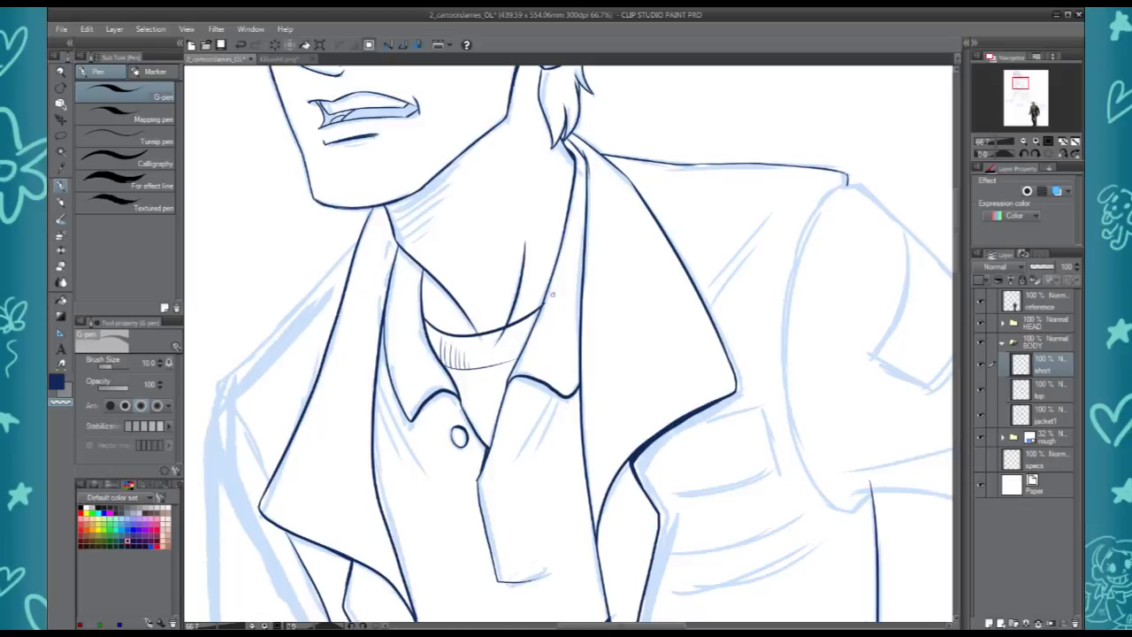
# Look through the rough folder's layers, select the head1 layer and examine the figure's line art with and without the rough
pyautogui.click(1002, 437)
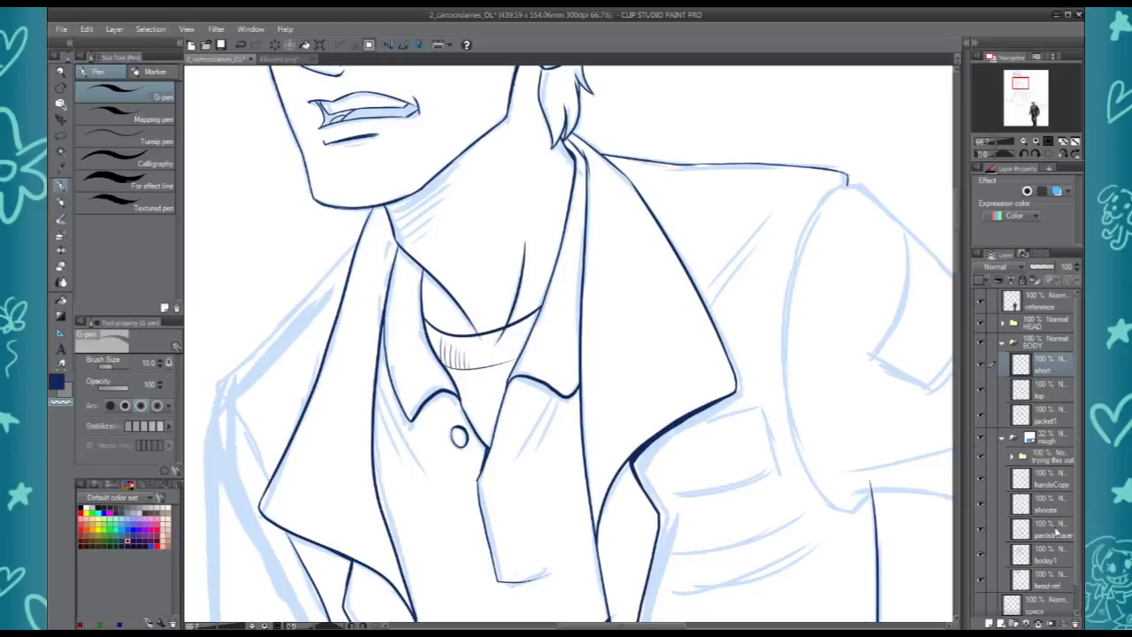
pyautogui.click(1055, 587)
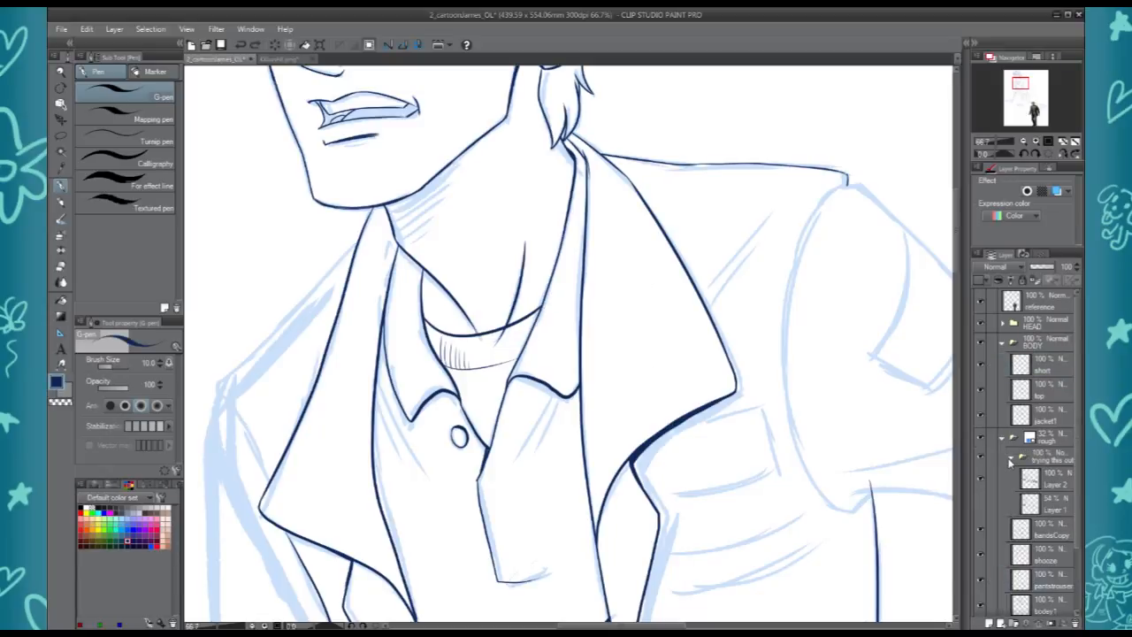
pyautogui.click(1002, 437)
pyautogui.keyDown('ctrl'); pyautogui.keyDown('shift'); pyautogui.click(498, 340); pyautogui.keyUp('shift'); pyautogui.keyUp('ctrl')
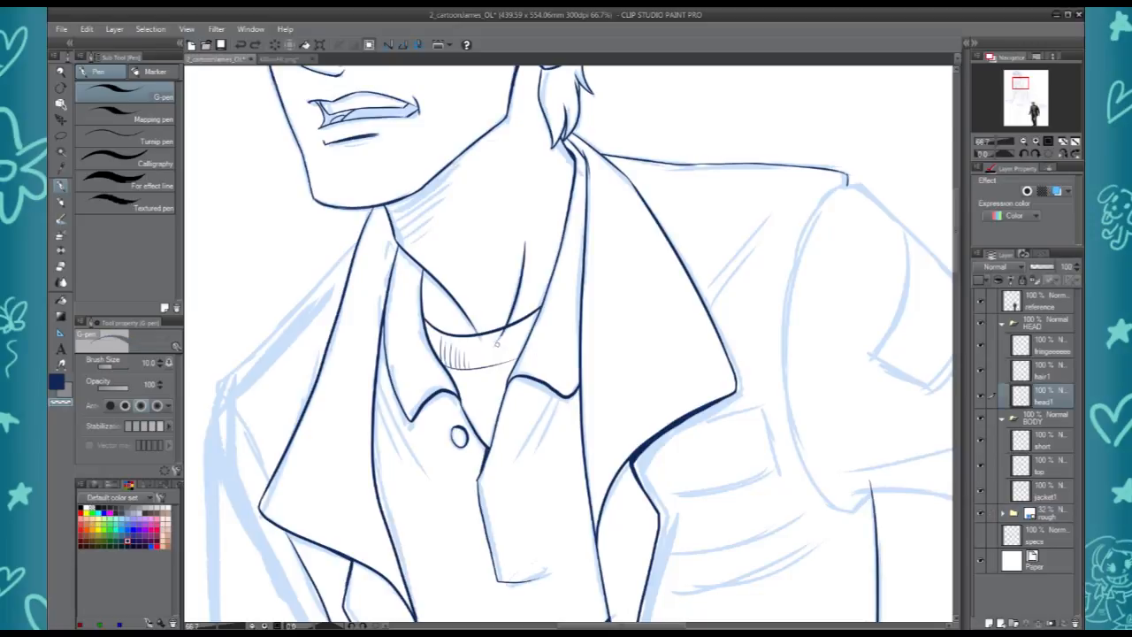
pyautogui.scroll(-3, 508, 332)
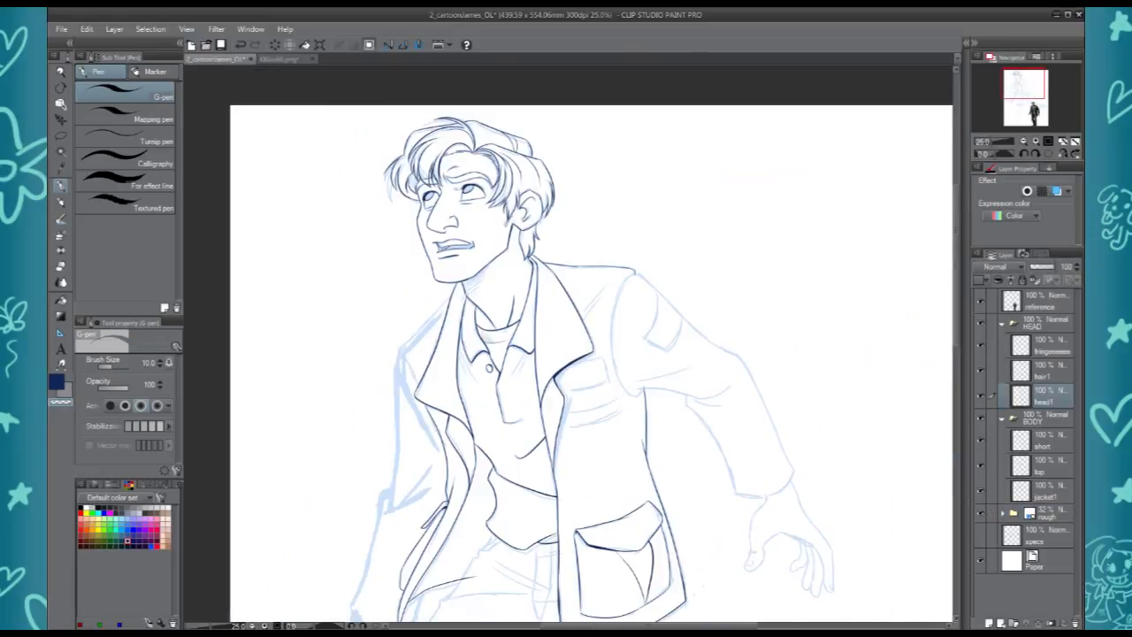
pyautogui.click(980, 514)
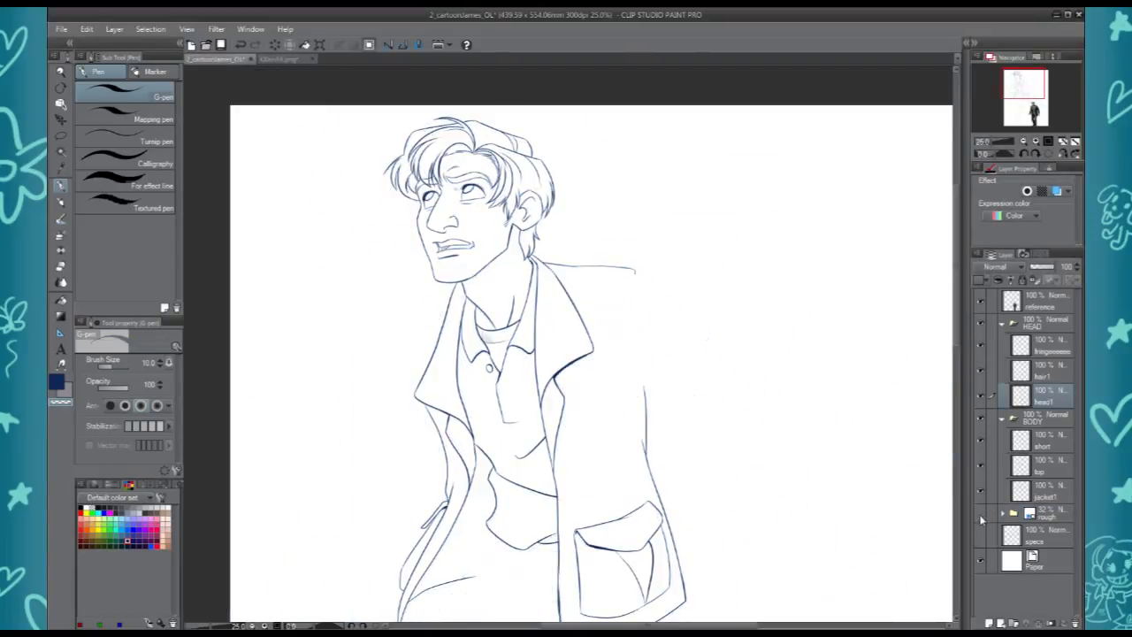
pyautogui.click(980, 514)
pyautogui.scroll(-5, 566, 372)
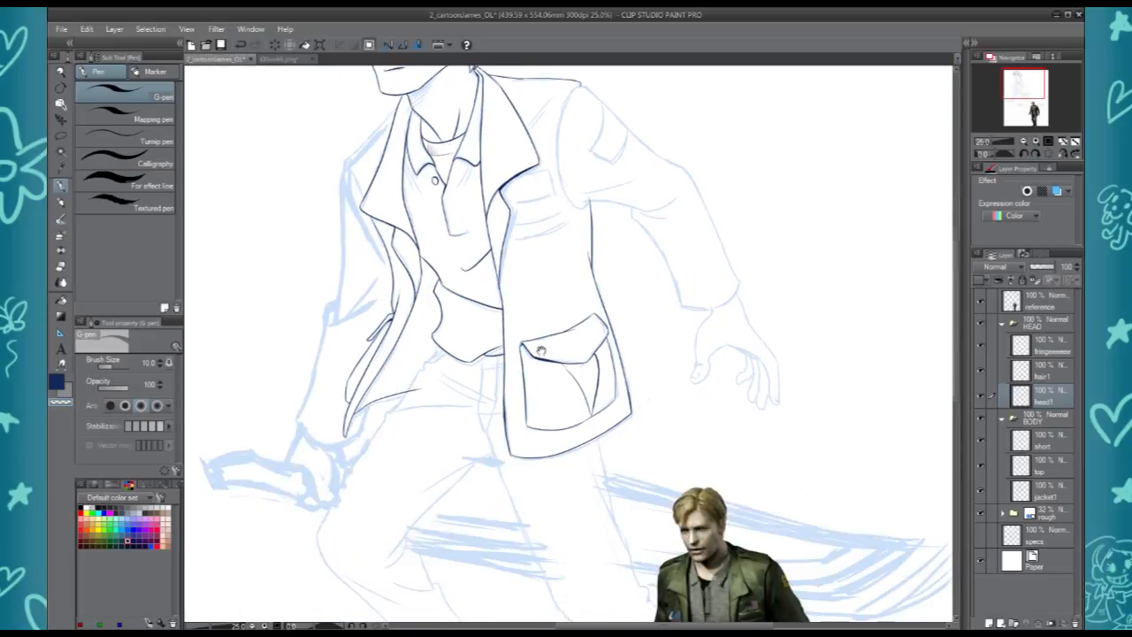
pyautogui.scroll(1, 563, 314)
pyautogui.scroll(5, 564, 314)
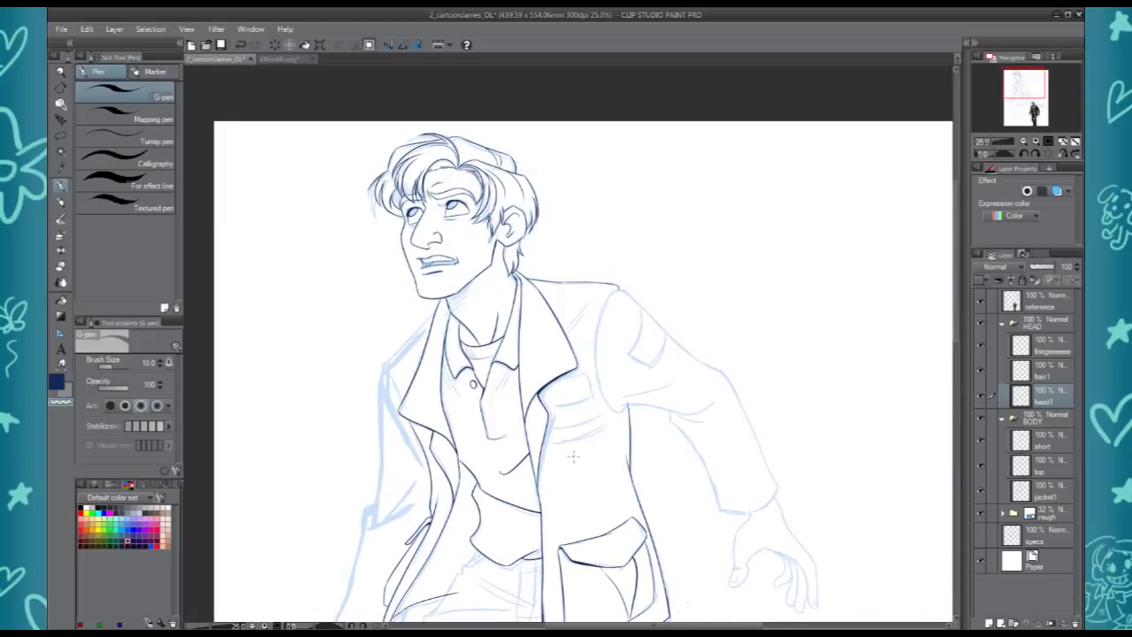
# Mirror the canvas view and create a folder named free arm inside BODY containing a layer named arm
pyautogui.scroll(2, 574, 461)
pyautogui.scroll(3, 574, 462)
pyautogui.hscroll(-3, 574, 462)
pyautogui.click(1035, 344)
pyautogui.click(1014, 327)
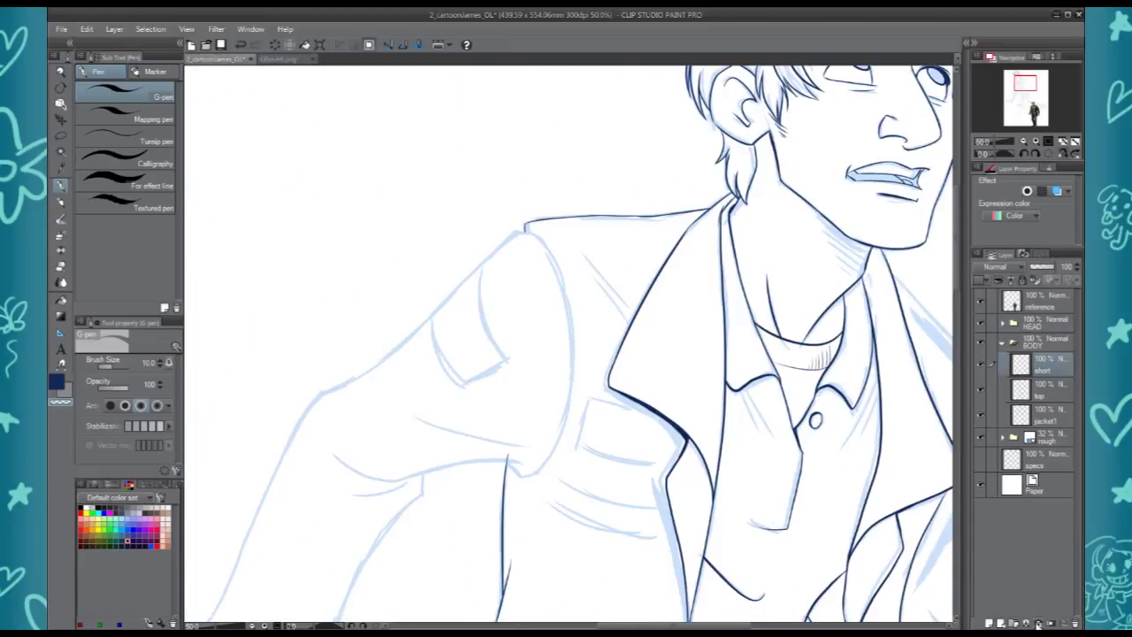
pyautogui.write('free arm')
pyautogui.press('Return')
pyautogui.hotkey('ctrl', 'shift', 'n')
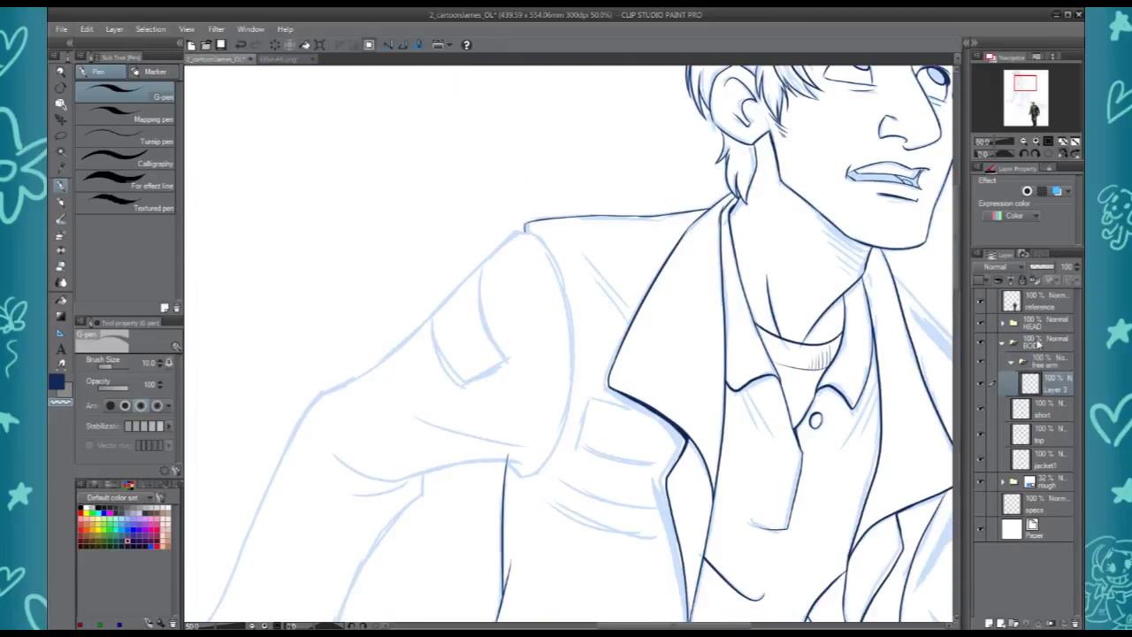
pyautogui.write('arm')
pyautogui.press('Return')
# Ink the near sleeve's armhole seam and the upper arm's outer contour from the shoulder to the elbow
pyautogui.scroll(1, 902, 304)
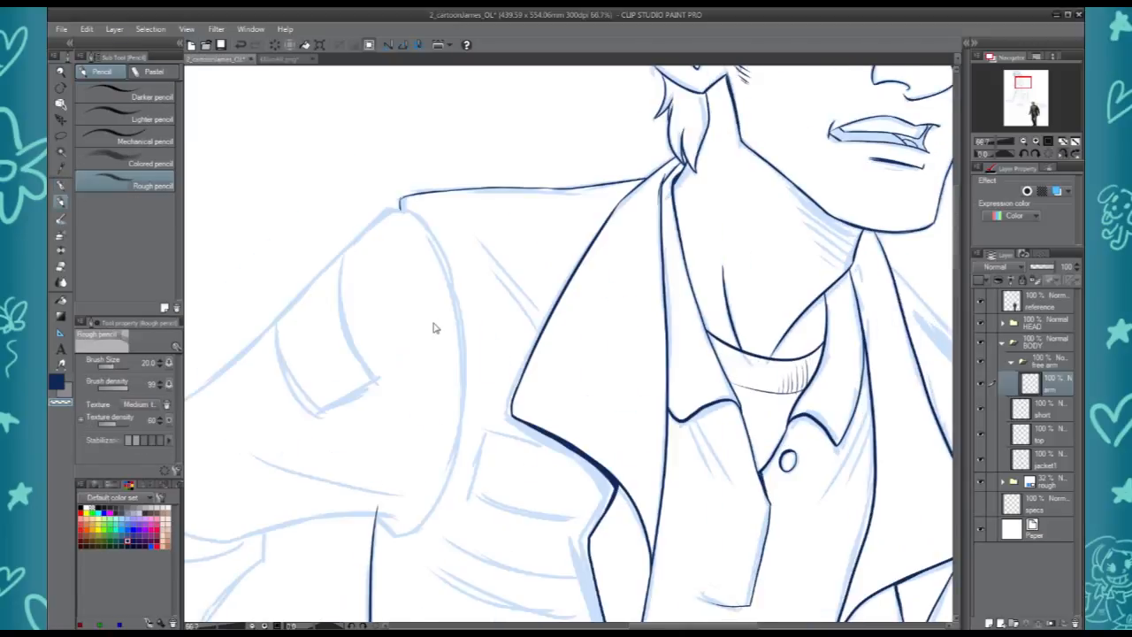
pyautogui.scroll(1, 433, 326)
pyautogui.moveTo(382, 150)
pyautogui.mouseDown()
pyautogui.moveTo(405, 161)
pyautogui.moveTo(480, 518)
pyautogui.moveTo(529, 253)
pyautogui.mouseUp()
pyautogui.moveTo(518, 204)
pyautogui.mouseDown()
pyautogui.moveTo(409, 372)
pyautogui.moveTo(557, 518)
pyautogui.moveTo(564, 587)
pyautogui.mouseUp()
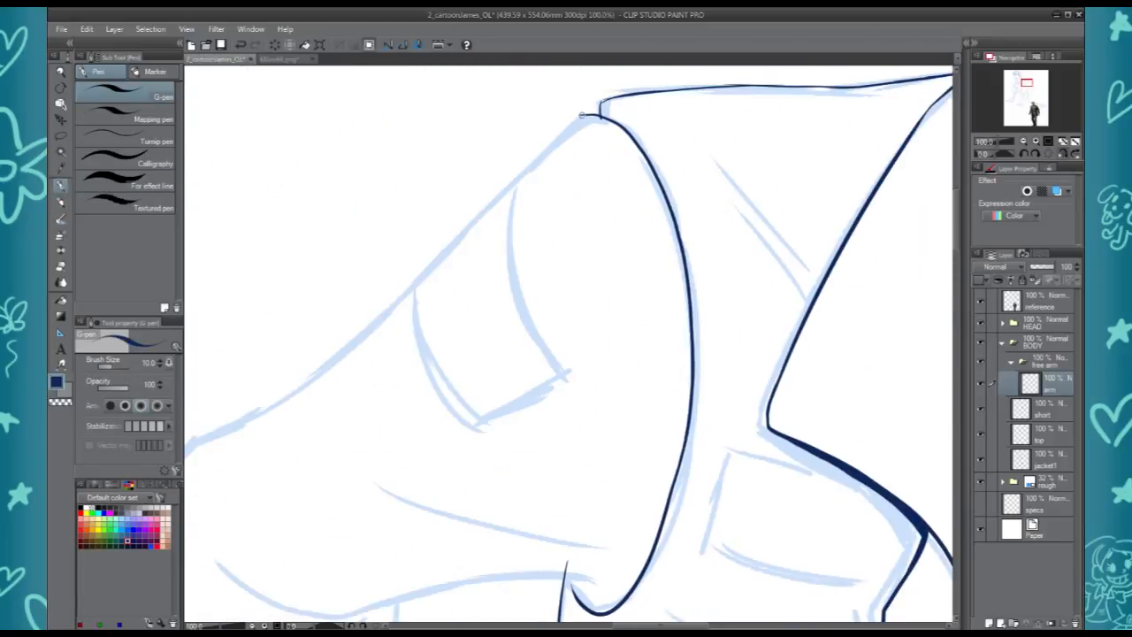
pyautogui.moveTo(580, 115)
pyautogui.mouseDown()
pyautogui.moveTo(361, 380)
pyautogui.moveTo(565, 266)
pyautogui.mouseUp()
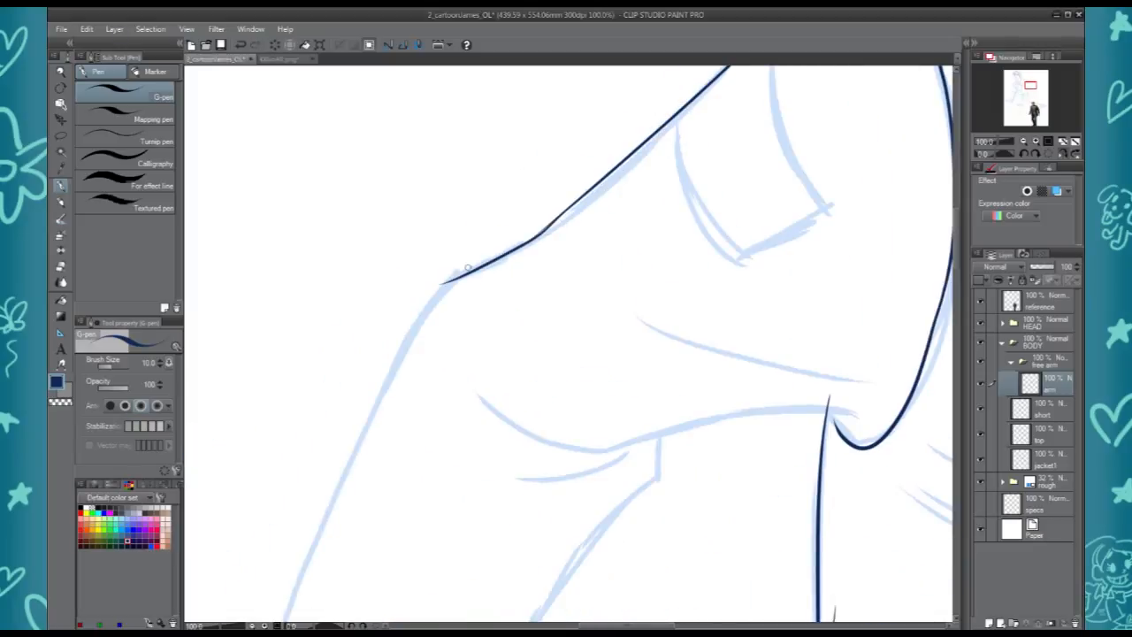
# Ink the near sleeve's outer forearm edge from the elbow to the cuff, redoing the stroke until it follows the rough
pyautogui.hotkey('ctrl', '-')
pyautogui.moveTo(509, 136); pyautogui.dragTo(458, 207)
pyautogui.hotkey('ctrl', 'z')
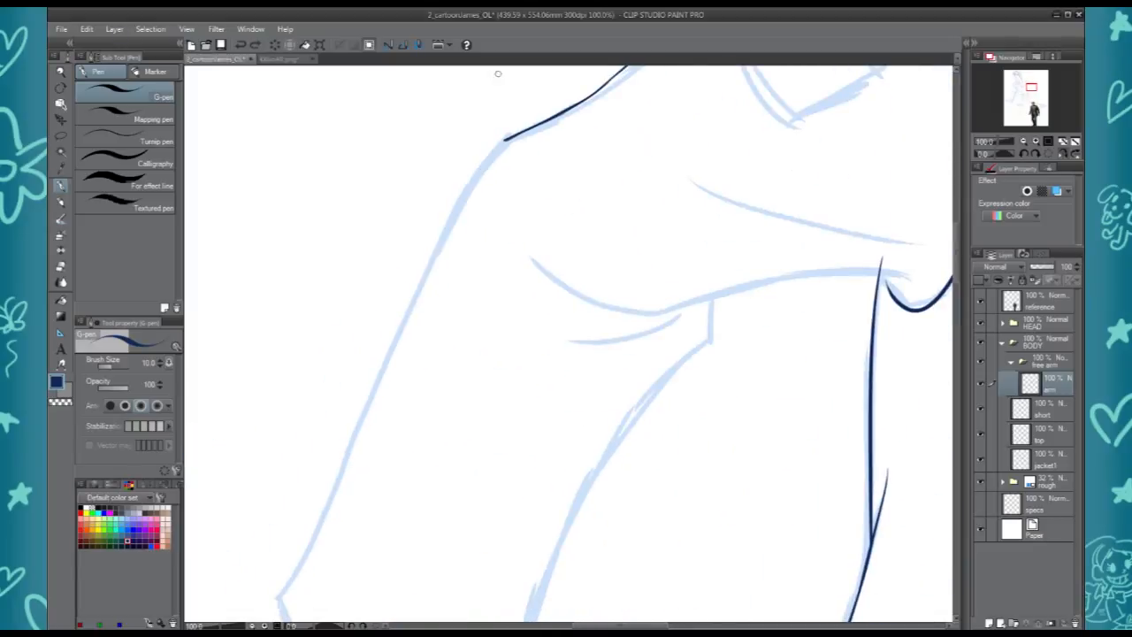
pyautogui.moveTo(513, 265); pyautogui.dragTo(381, 202)
pyautogui.moveTo(496, 102); pyautogui.dragTo(320, 460)
pyautogui.hotkey('ctrl', 'z')
pyautogui.hotkey('ctrl', 'z')
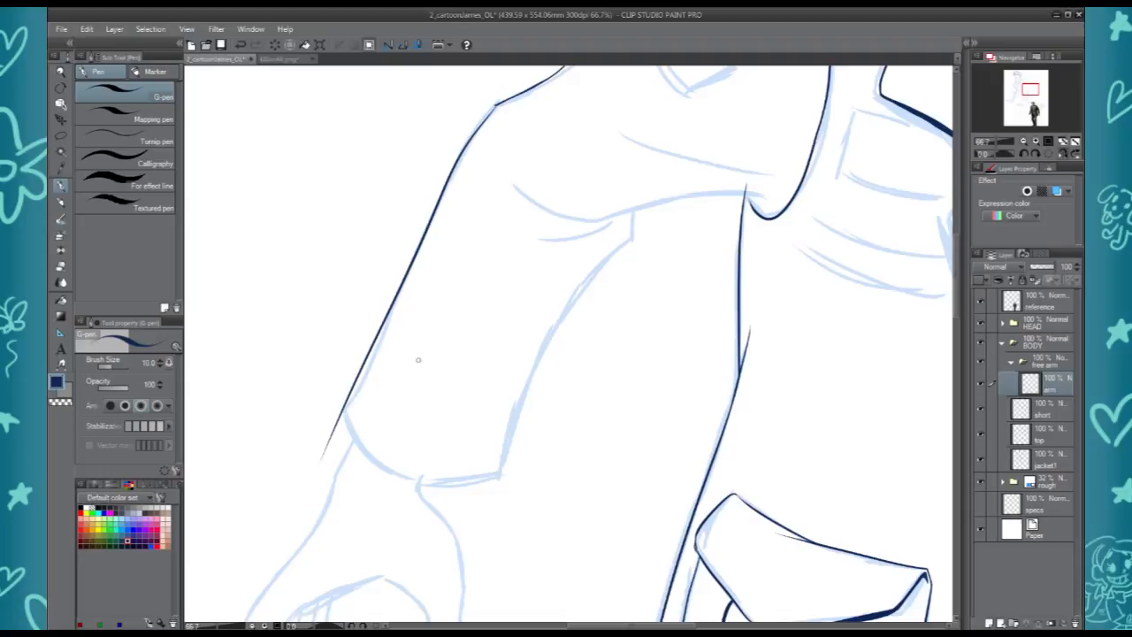
pyautogui.moveTo(398, 297); pyautogui.dragTo(342, 424)
pyautogui.hotkey('ctrl', 'z')
pyautogui.hotkey('ctrl', 'z')
pyautogui.hotkey('ctrl', 'z')
pyautogui.hotkey('ctrl', 'z')
pyautogui.moveTo(496, 102)
pyautogui.mouseDown()
pyautogui.moveTo(442, 186)
pyautogui.moveTo(326, 442)
pyautogui.mouseUp()
pyautogui.hotkey('ctrl', 'z')
pyautogui.hotkey('ctrl', 'z')
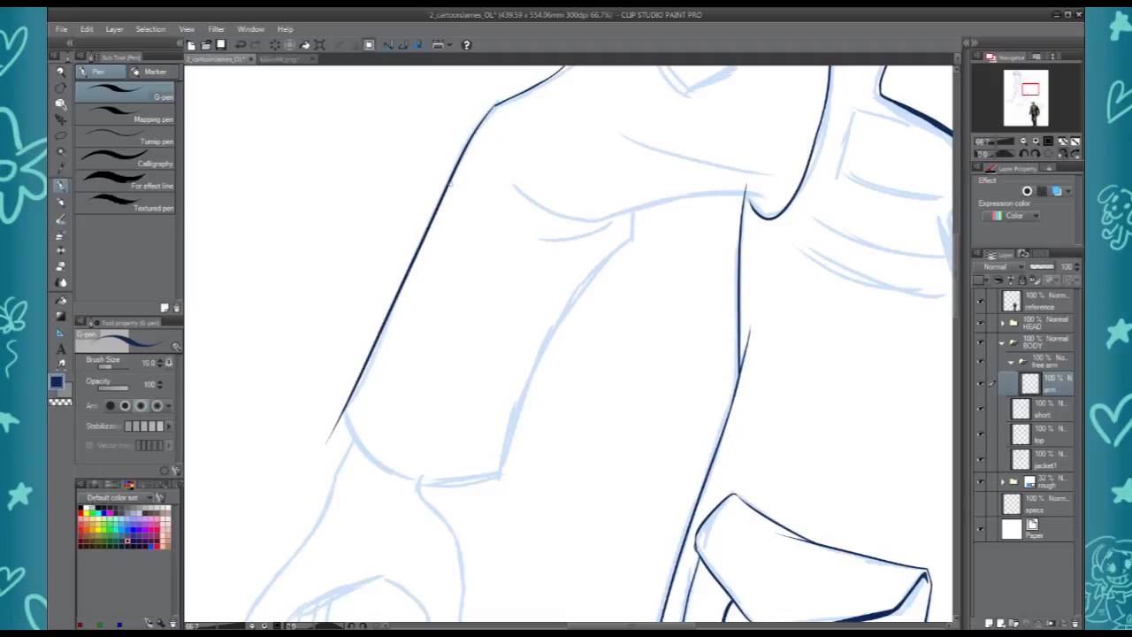
# Ink the sleeve's inner forearm edge, the elbow crease and the underside of the upper arm
pyautogui.moveTo(625, 243); pyautogui.dragTo(492, 498)
pyautogui.scroll(2, 505, 328)
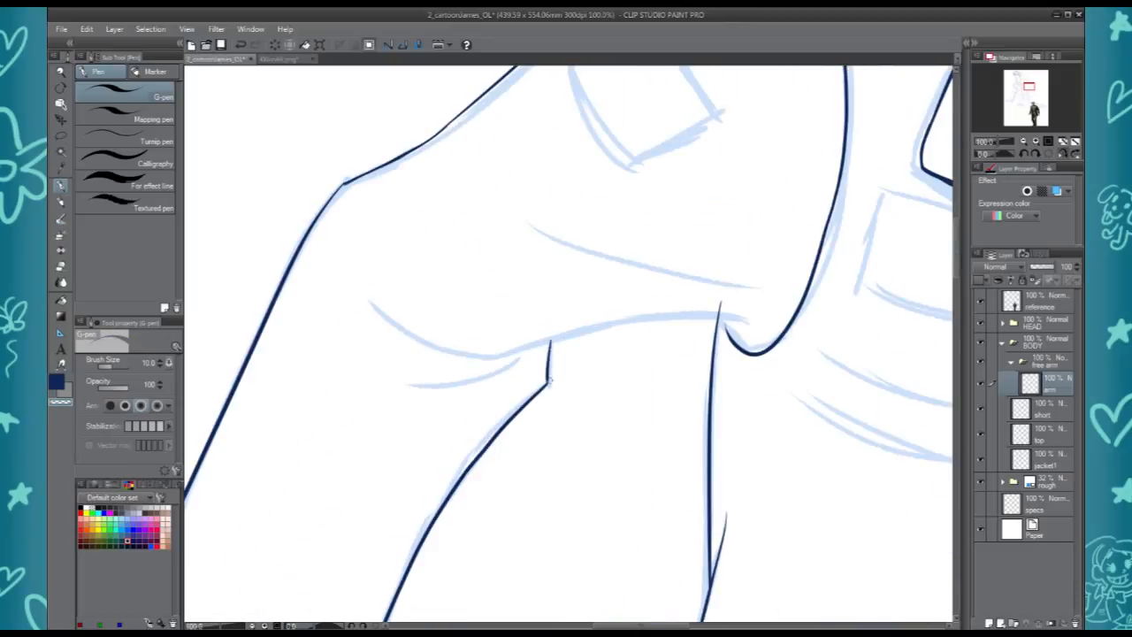
pyautogui.moveTo(375, 305); pyautogui.dragTo(499, 356)
pyautogui.moveTo(752, 323)
pyautogui.mouseDown()
pyautogui.moveTo(711, 316)
pyautogui.moveTo(484, 356)
pyautogui.mouseUp()
# Ink the small secondary fold beneath the elbow crease of the near sleeve
pyautogui.press('c')
pyautogui.press('c')
pyautogui.press('c')
pyautogui.press('c')
pyautogui.moveTo(534, 347); pyautogui.dragTo(385, 360)
pyautogui.hotkey('ctrl', 'z')
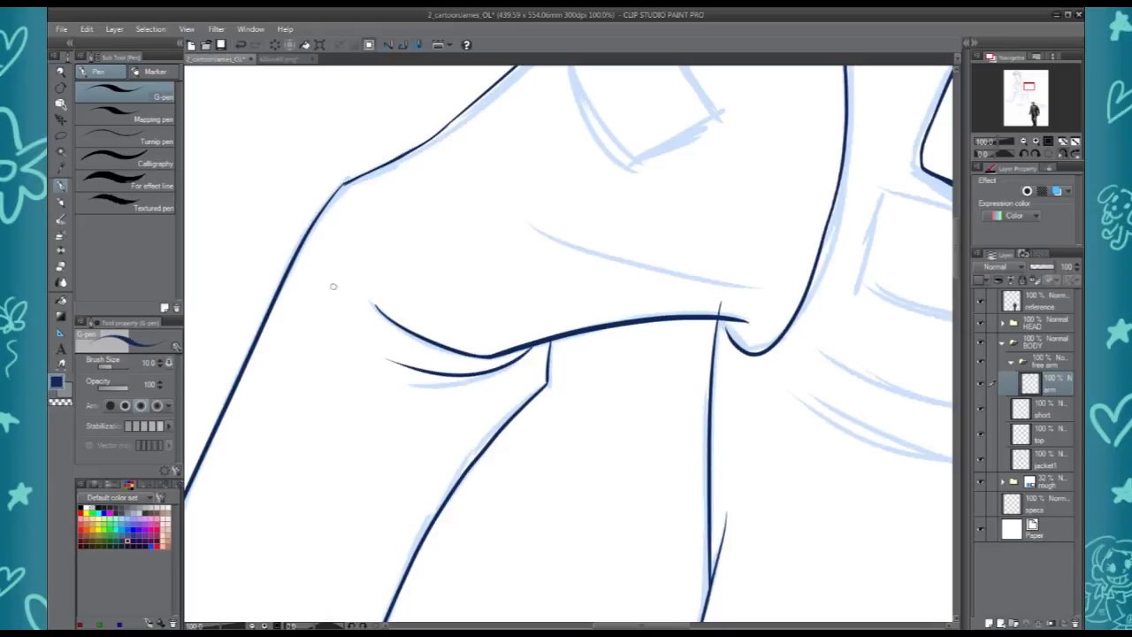
# Ink the sides and bottom edge of the patch on the near sleeve's upper arm
pyautogui.moveTo(685, 183); pyautogui.dragTo(561, 391)
pyautogui.moveTo(542, 137)
pyautogui.mouseDown()
pyautogui.moveTo(575, 297)
pyautogui.moveTo(598, 317)
pyautogui.mouseUp()
pyautogui.moveTo(442, 231)
pyautogui.mouseDown()
pyautogui.moveTo(477, 347)
pyautogui.moveTo(504, 372)
pyautogui.mouseUp()
pyautogui.moveTo(502, 370); pyautogui.dragTo(598, 316)
# Ink the curved cuff edge of the near sleeve and erase the stray line end at its corner
pyautogui.moveTo(393, 532); pyautogui.dragTo(708, 71)
pyautogui.moveTo(316, 302)
pyautogui.mouseDown()
pyautogui.moveTo(387, 401)
pyautogui.moveTo(545, 397)
pyautogui.mouseUp()
pyautogui.press('c')
pyautogui.moveTo(311, 295); pyautogui.dragTo(287, 358)
pyautogui.press('c')
# Examine the sleeves in the reference image, then create a layer named hand in the free arm folder
pyautogui.moveTo(885, 619); pyautogui.dragTo(516, 417)
pyautogui.scroll(-2, 561, 246)
pyautogui.moveTo(336, 570); pyautogui.dragTo(601, 115)
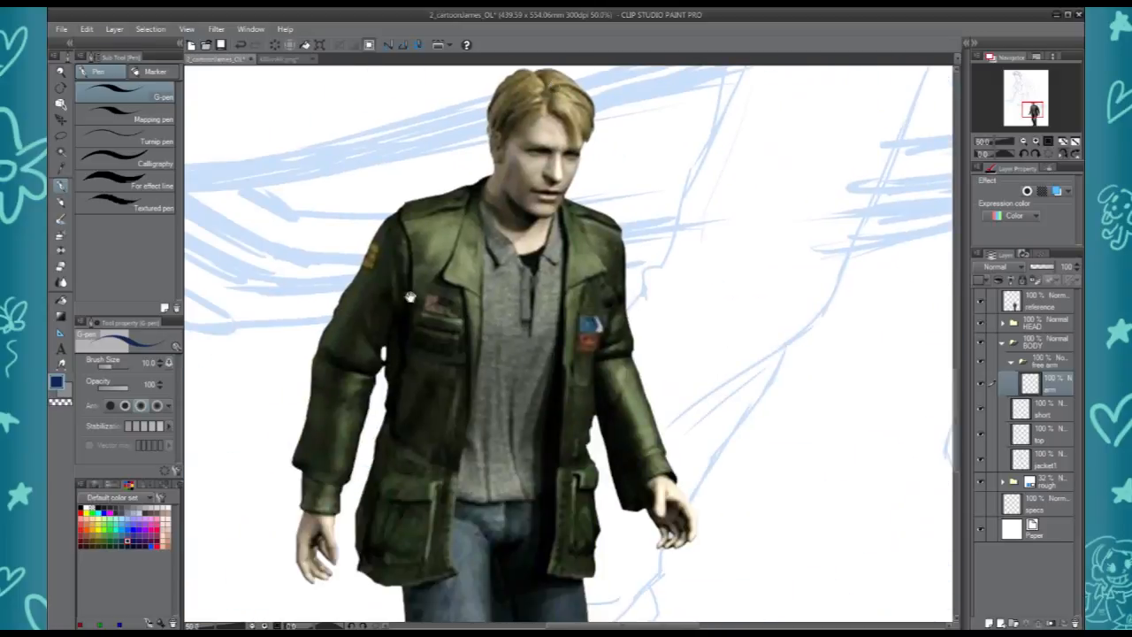
pyautogui.moveTo(419, 199); pyautogui.dragTo(403, 566)
pyautogui.moveTo(403, 239); pyautogui.dragTo(389, 455)
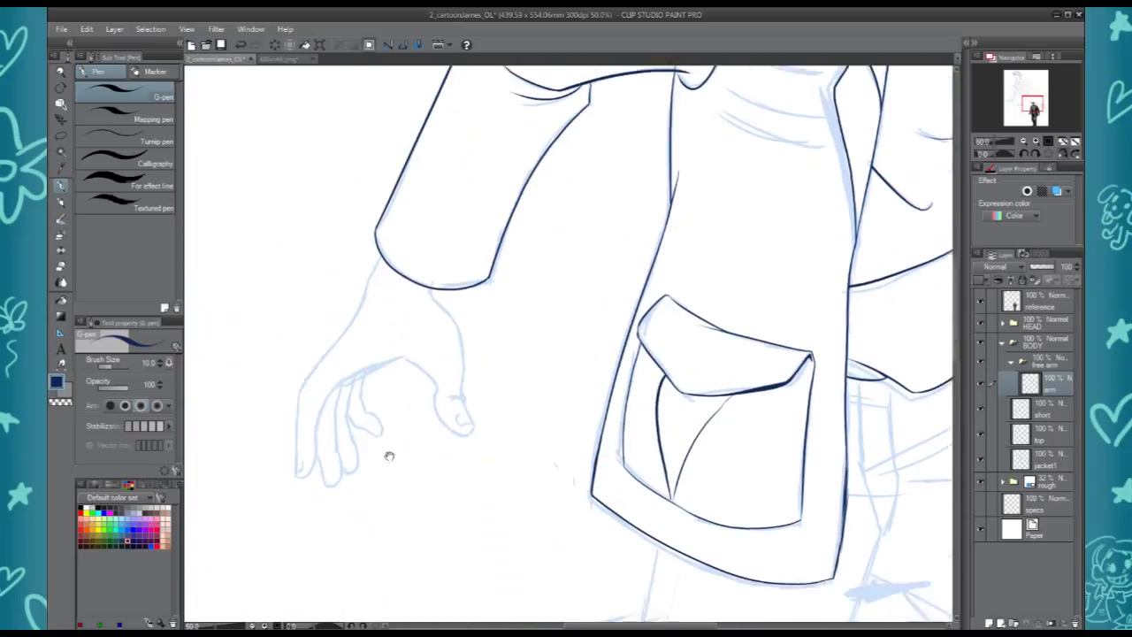
pyautogui.moveTo(405, 277); pyautogui.dragTo(388, 393)
pyautogui.hotkey('ctrl', 'shift', 'n')
pyautogui.write('hand')
pyautogui.press('Return')
# Ink the thumb side of the wrist and the thumb with its knuckle creases and nail
pyautogui.scroll(2, 403, 348)
pyautogui.moveTo(402, 348)
pyautogui.mouseDown()
pyautogui.moveTo(483, 167)
pyautogui.moveTo(422, 266)
pyautogui.moveTo(423, 351)
pyautogui.mouseUp()
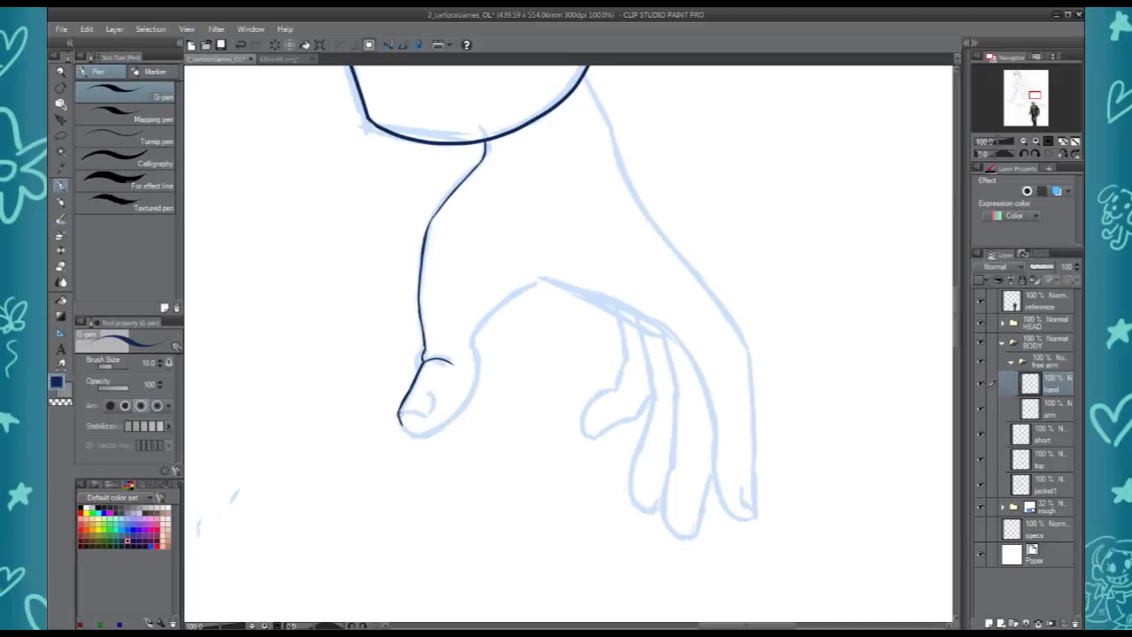
pyautogui.moveTo(427, 352); pyautogui.dragTo(454, 353)
pyautogui.moveTo(431, 349); pyautogui.dragTo(450, 348)
pyautogui.moveTo(415, 432)
pyautogui.mouseDown()
pyautogui.moveTo(461, 411)
pyautogui.moveTo(477, 340)
pyautogui.moveTo(537, 286)
pyautogui.mouseUp()
# Mirror the view, then ink the palm's lower edge between thumb and fingers and try the outer wrist line
pyautogui.press('h')
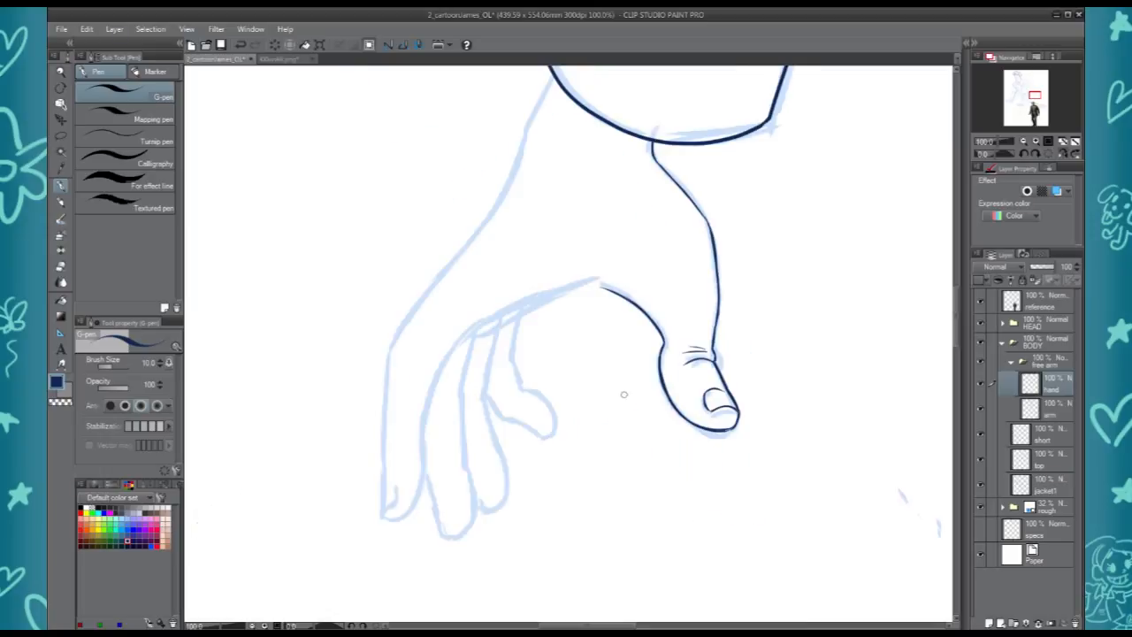
pyautogui.moveTo(597, 284); pyautogui.dragTo(459, 344)
pyautogui.moveTo(550, 80)
pyautogui.mouseDown()
pyautogui.moveTo(490, 217)
pyautogui.moveTo(382, 352)
pyautogui.moveTo(522, 137)
pyautogui.mouseUp()
pyautogui.hotkey('ctrl', 'z')
pyautogui.moveTo(541, 98); pyautogui.dragTo(471, 249)
pyautogui.hotkey('ctrl', 'z')
# Ink the outer wrist line and the long fingers with their nails on the free hand
pyautogui.moveTo(496, 209)
pyautogui.mouseDown()
pyautogui.moveTo(419, 296)
pyautogui.moveTo(395, 354)
pyautogui.moveTo(382, 459)
pyautogui.moveTo(380, 513)
pyautogui.moveTo(419, 447)
pyautogui.moveTo(454, 345)
pyautogui.moveTo(466, 520)
pyautogui.mouseUp()
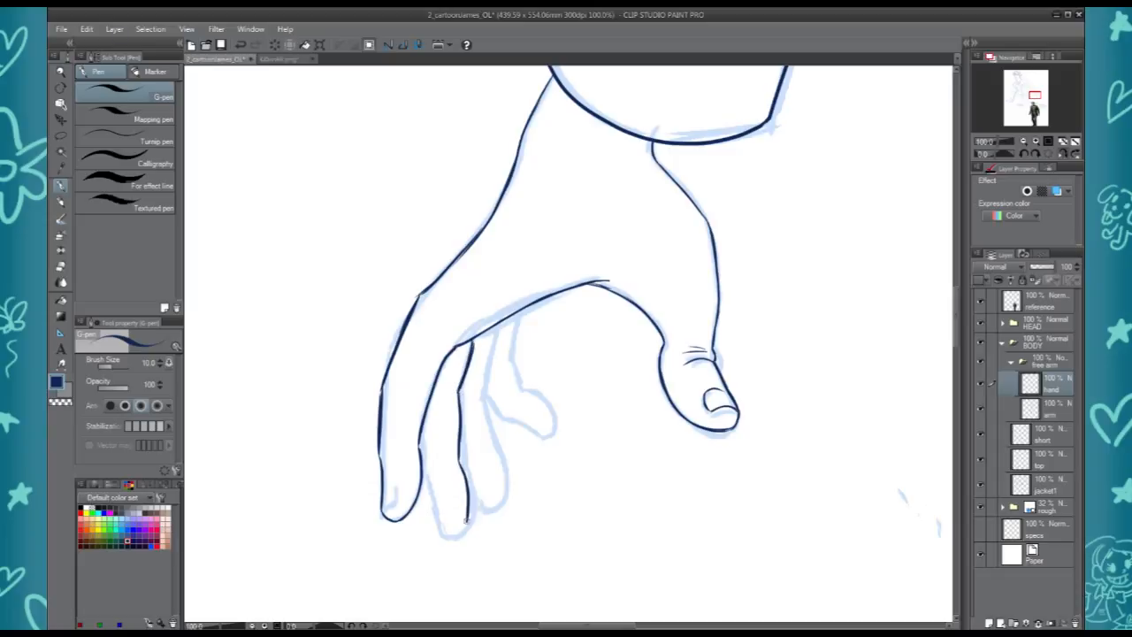
pyautogui.moveTo(495, 334)
pyautogui.mouseDown()
pyautogui.moveTo(483, 437)
pyautogui.moveTo(500, 506)
pyautogui.mouseUp()
pyautogui.press('c')
pyautogui.press('c')
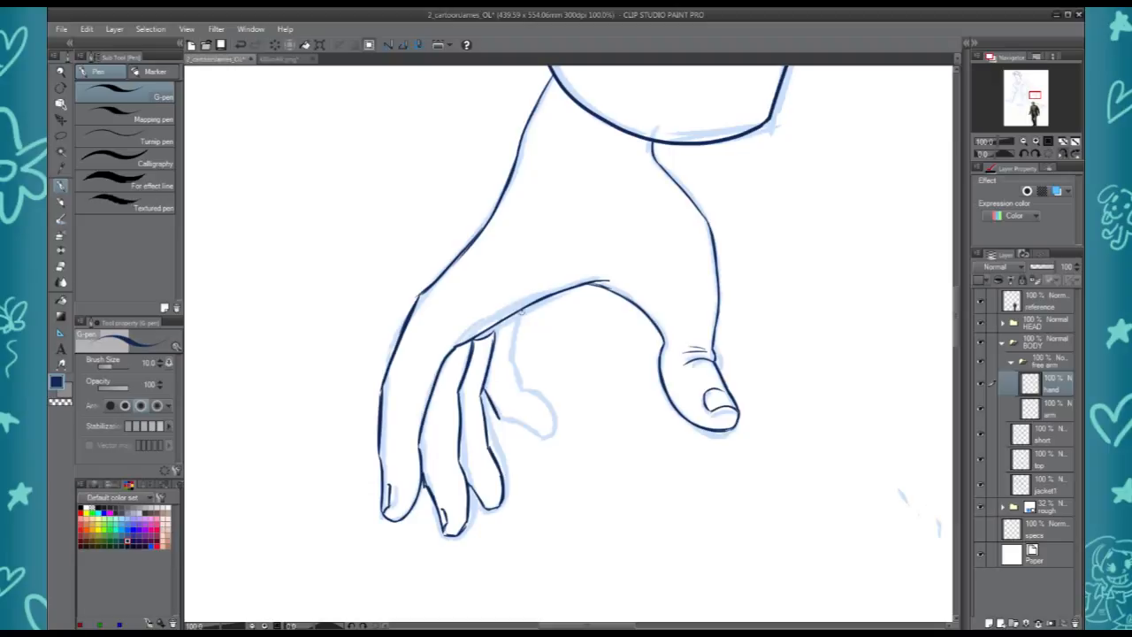
pyautogui.moveTo(512, 336); pyautogui.dragTo(520, 389)
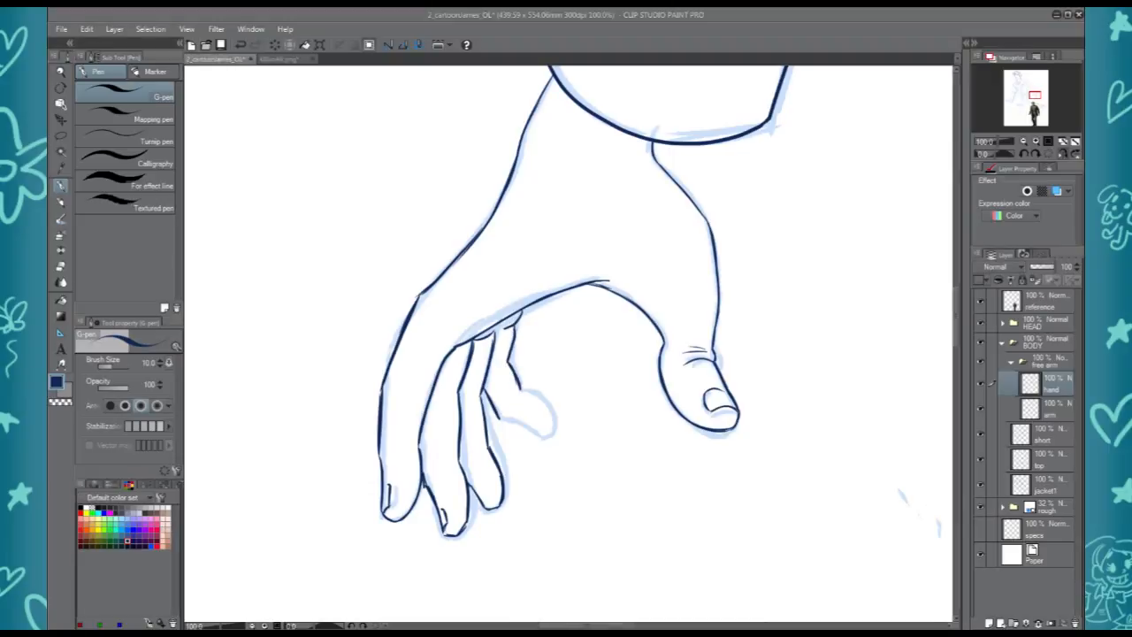
# Flip the view and finish the outline of the free hand's little finger
pyautogui.click(1063, 154)
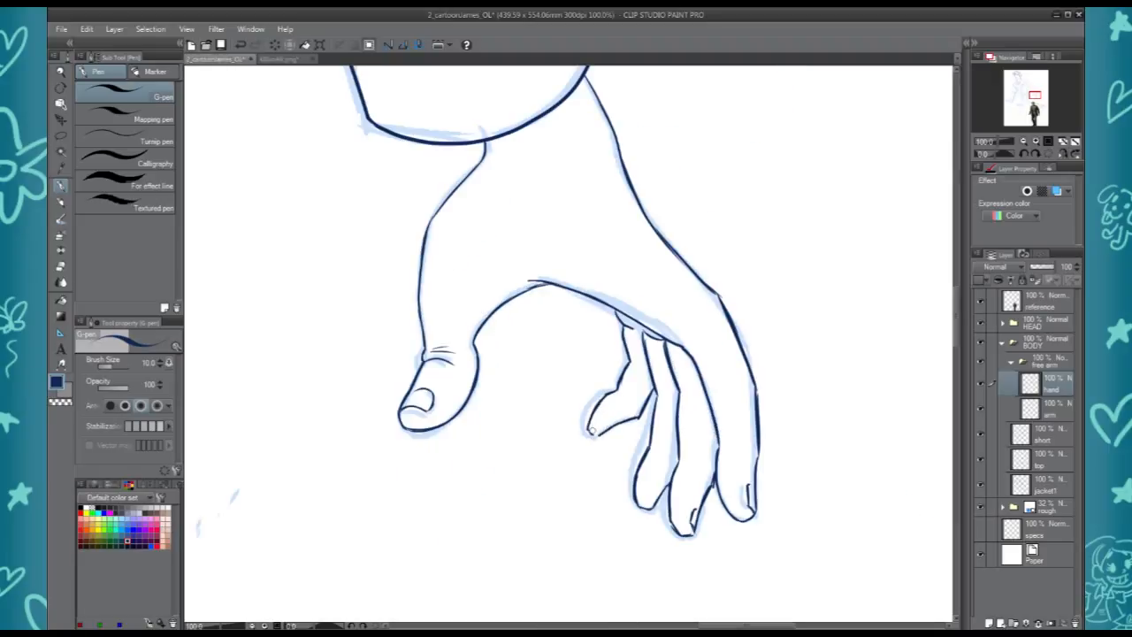
pyautogui.hotkey('ctrl', 'z')
pyautogui.moveTo(611, 150); pyautogui.dragTo(751, 450)
pyautogui.scroll(-4, 726, 311)
pyautogui.moveTo(737, 353); pyautogui.dragTo(835, 402)
# Hide the rough sketch and examine the inked hand, sleeve and jacket lines with the view mirrored
pyautogui.click(982, 506)
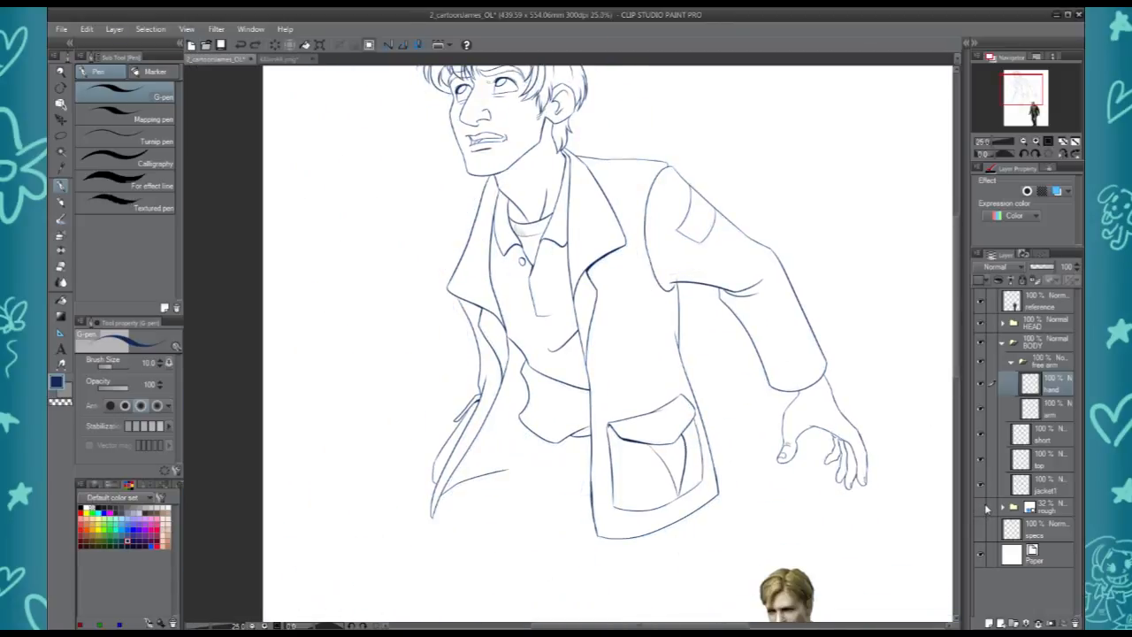
pyautogui.press('h')
pyautogui.hotkey('ctrl', '+')
pyautogui.hotkey('ctrl', '+')
pyautogui.hotkey('ctrl', '+')
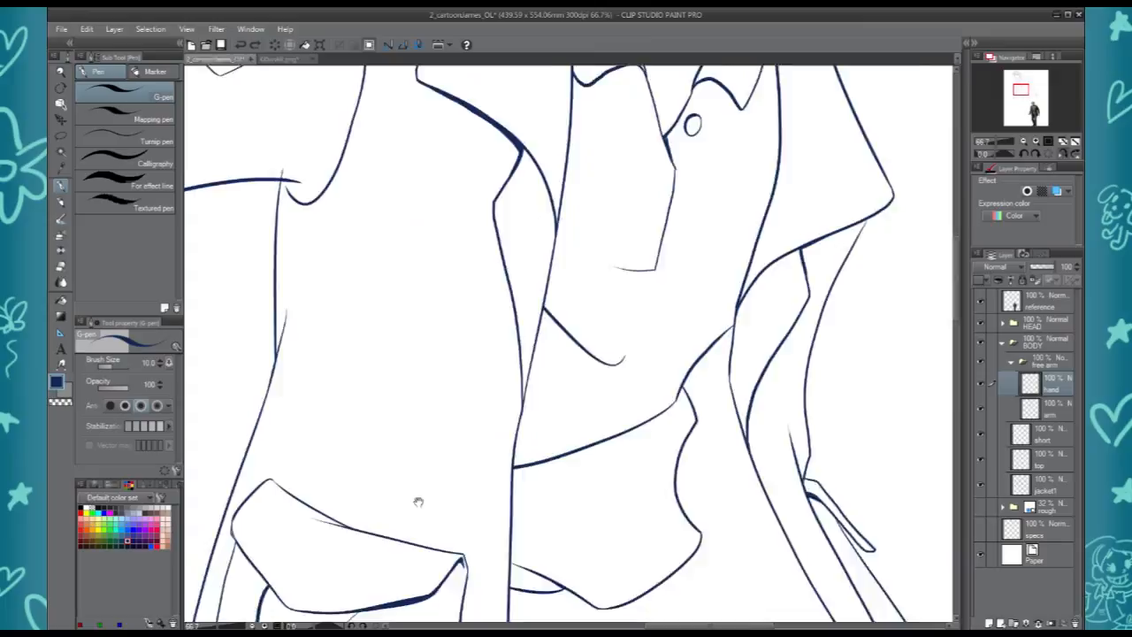
pyautogui.keyDown('space'); pyautogui.moveTo(420, 500); pyautogui.dragTo(930, 266); pyautogui.keyUp('space')
pyautogui.press('c')
pyautogui.press('c')
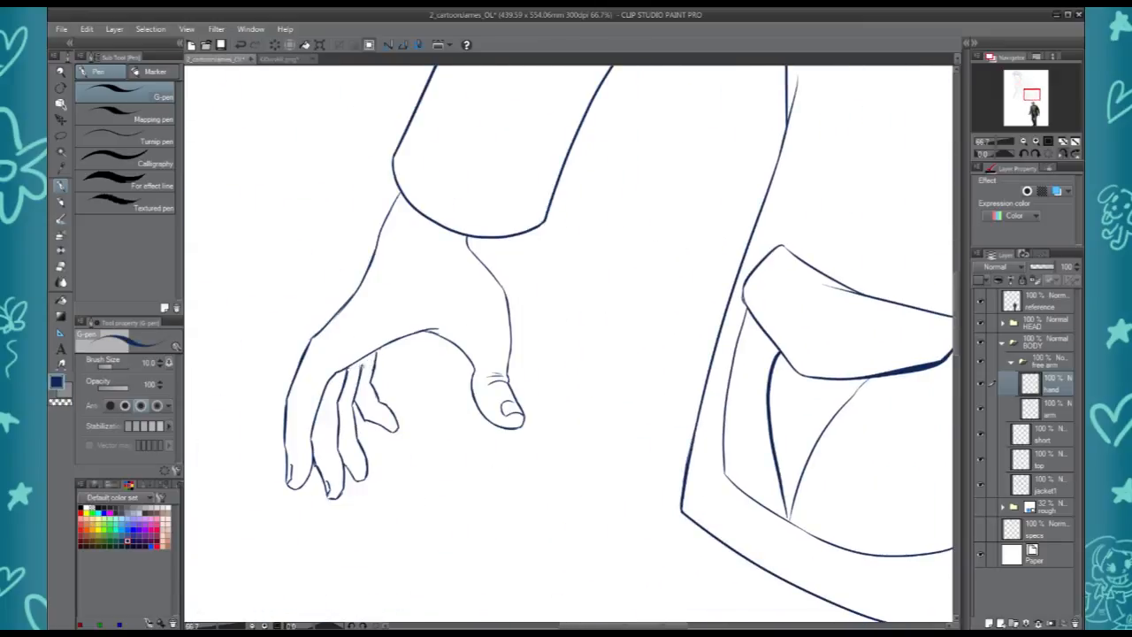
pyautogui.moveTo(751, 75); pyautogui.dragTo(344, 606)
pyautogui.click(1051, 409)
pyautogui.click(1058, 485)
pyautogui.press('c')
pyautogui.moveTo(671, 361); pyautogui.dragTo(531, 67)
pyautogui.click(1051, 383)
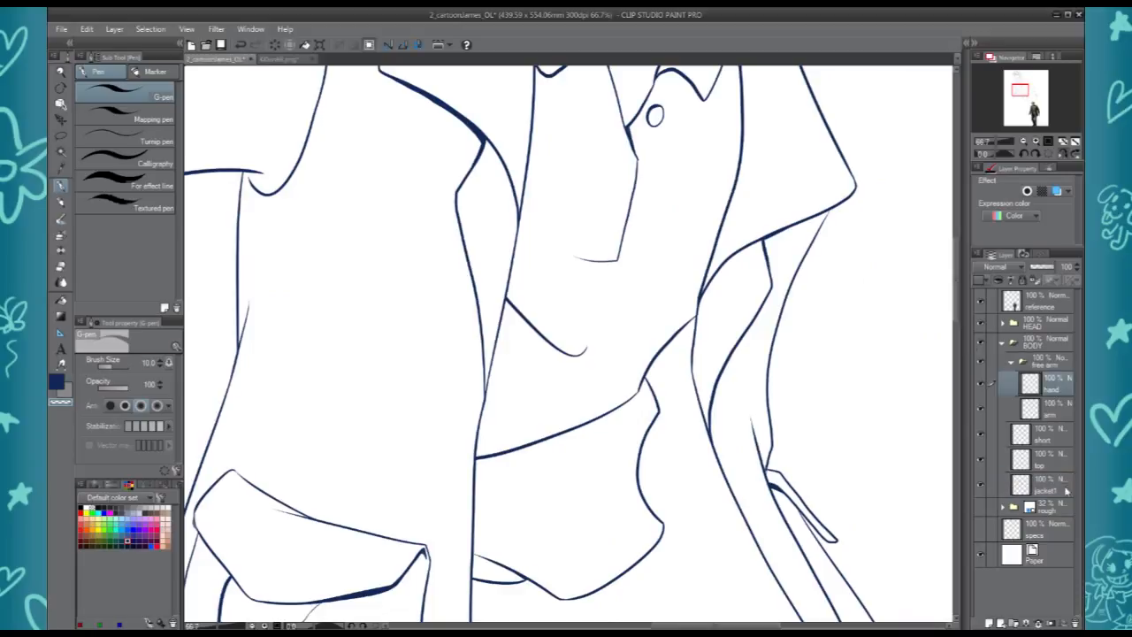
# Create a layer named j-details above jacket1 and show the rough sketch again in the unmirrored view
pyautogui.click(1059, 480)
pyautogui.hotkey('ctrl', 'shift', 'n')
pyautogui.write('j-details')
pyautogui.press('Return')
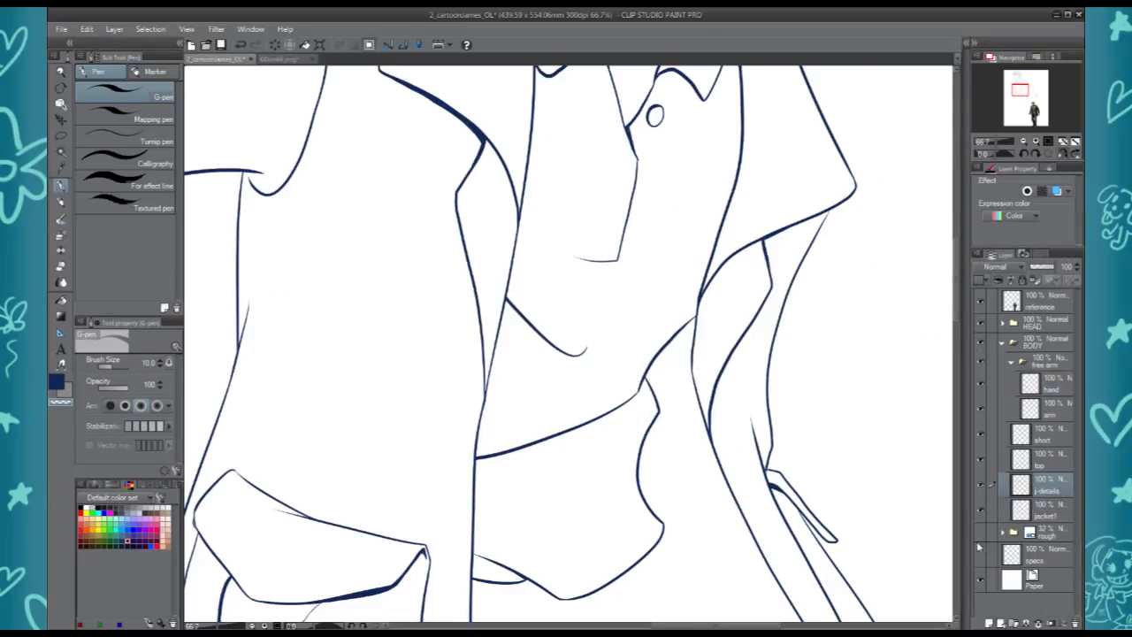
pyautogui.click(980, 532)
pyautogui.press('h')
# Ink the rectangular patch on the jacket's chest beside the lapel
pyautogui.moveTo(690, 155)
pyautogui.mouseDown()
pyautogui.moveTo(657, 345)
pyautogui.moveTo(746, 325)
pyautogui.mouseUp()
pyautogui.press('c')
pyautogui.hotkey('ctrl', 'z')
pyautogui.moveTo(639, 347); pyautogui.dragTo(766, 321)
pyautogui.hotkey('ctrl', 'z')
pyautogui.moveTo(750, 263); pyautogui.dragTo(767, 320)
pyautogui.moveTo(671, 276); pyautogui.dragTo(749, 261)
pyautogui.hotkey('ctrl', 'z')
# Ink the thick curved crease below the chest patch and the lighter line underneath it
pyautogui.moveTo(653, 403); pyautogui.dragTo(800, 362)
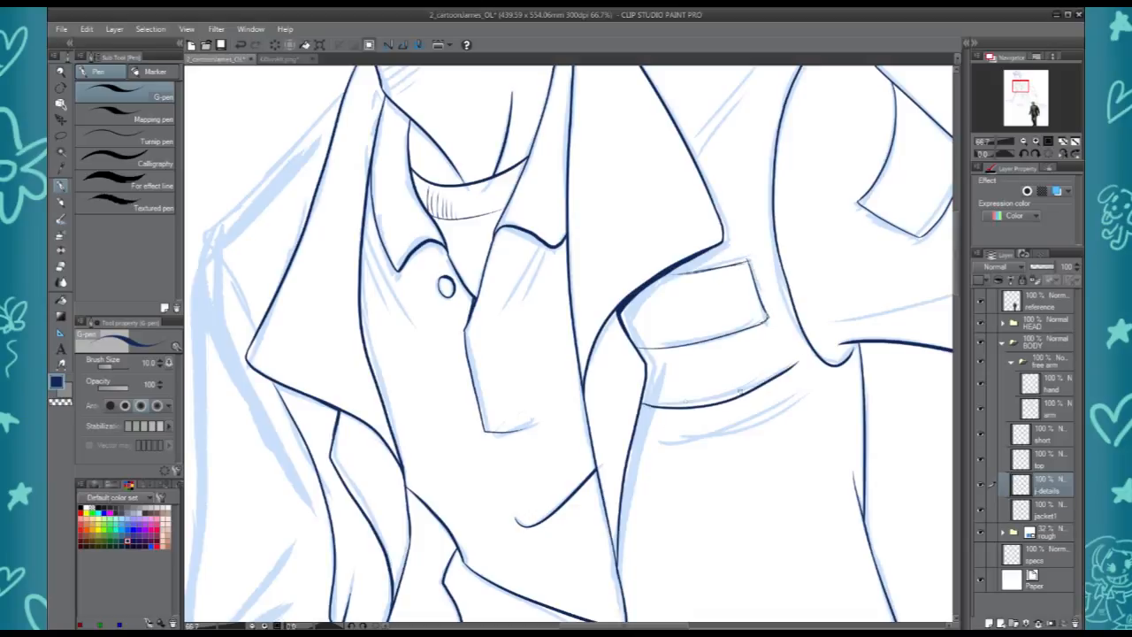
pyautogui.moveTo(650, 404); pyautogui.dragTo(795, 367)
pyautogui.moveTo(655, 404)
pyautogui.mouseDown()
pyautogui.moveTo(784, 372)
pyautogui.moveTo(721, 435)
pyautogui.mouseUp()
pyautogui.moveTo(660, 433); pyautogui.dragTo(734, 435)
pyautogui.hotkey('ctrl', 'z')
pyautogui.hotkey('ctrl', 'z')
pyautogui.moveTo(663, 433); pyautogui.dragTo(727, 434)
pyautogui.hotkey('ctrl', 'z')
pyautogui.moveTo(652, 432); pyautogui.dragTo(722, 436)
# Ink the loose fold lines on the jacket front beneath the chest creases
pyautogui.moveTo(659, 457); pyautogui.dragTo(804, 512)
pyautogui.moveTo(692, 467); pyautogui.dragTo(798, 484)
pyautogui.moveTo(807, 457); pyautogui.dragTo(774, 482)
# Create a folder named heavy arm and place it above the free arm folder
pyautogui.moveTo(534, 479)
pyautogui.mouseDown()
pyautogui.moveTo(602, 411)
pyautogui.moveTo(720, 522)
pyautogui.moveTo(659, 382)
pyautogui.mouseUp()
pyautogui.click(1011, 362)
pyautogui.click(1013, 623)
pyautogui.doubleClick(1047, 435)
pyautogui.write('heavy arm')
pyautogui.press('Return')
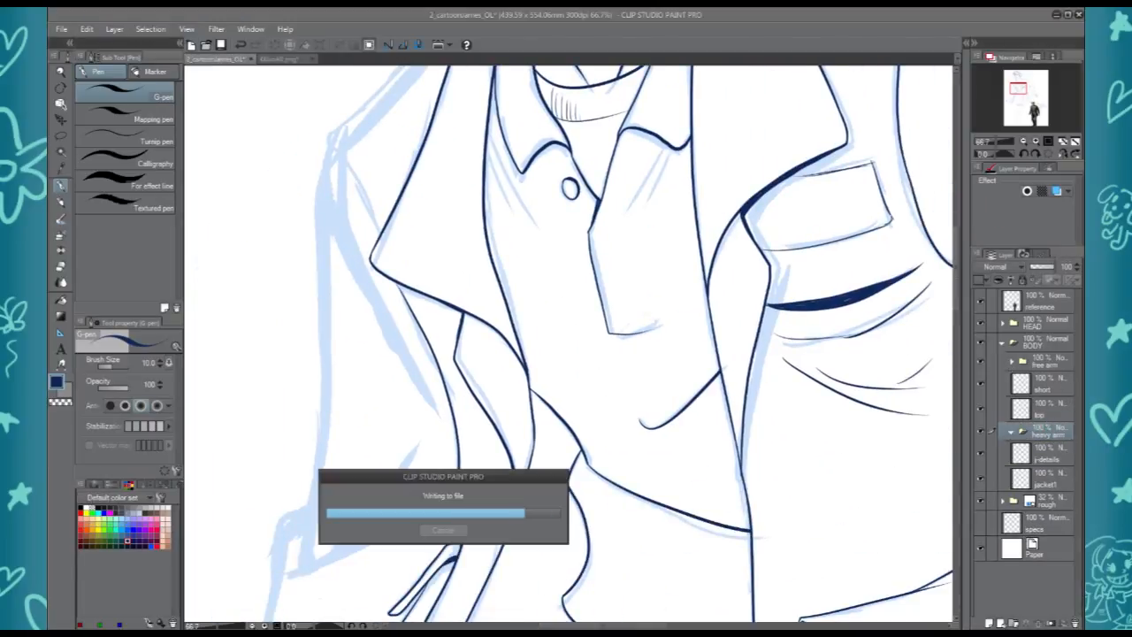
pyautogui.moveTo(1048, 428); pyautogui.dragTo(1059, 363)
# Add a layer named arm inside the heavy arm folder
pyautogui.hotkey('ctrl', 'shift', 'n')
pyautogui.write('arm')
pyautogui.press('Return')
# Ink the inner sleeve edge and the sloping shoulder line of the heavy arm
pyautogui.moveTo(333, 144)
pyautogui.mouseDown()
pyautogui.moveTo(395, 325)
pyautogui.moveTo(445, 389)
pyautogui.mouseUp()
pyautogui.moveTo(376, 201)
pyautogui.mouseDown()
pyautogui.moveTo(420, 372)
pyautogui.moveTo(378, 305)
pyautogui.moveTo(453, 234)
pyautogui.mouseUp()
pyautogui.hotkey('ctrl', 'z')
pyautogui.moveTo(380, 315); pyautogui.dragTo(515, 160)
pyautogui.hotkey('ctrl', 'z')
pyautogui.hotkey('ctrl', 'z')
pyautogui.moveTo(380, 317); pyautogui.dragTo(504, 192)
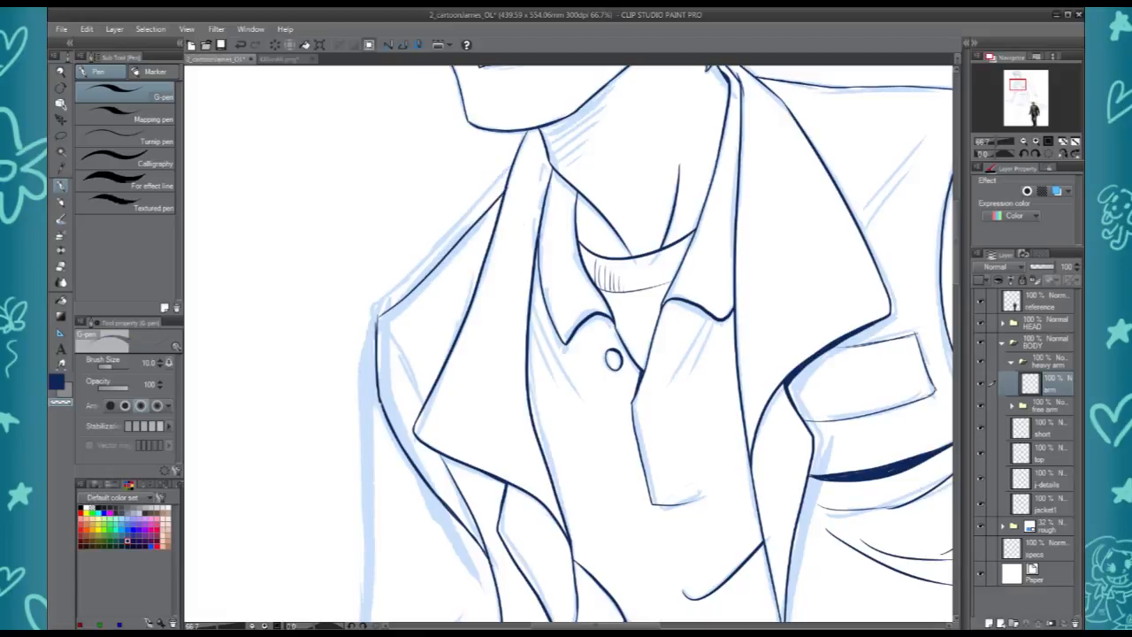
# Ink the outer upper edge of the heavy arm's sleeve with the creases and corner at the elbow
pyautogui.moveTo(499, 359); pyautogui.dragTo(513, 145)
pyautogui.moveTo(391, 114)
pyautogui.mouseDown()
pyautogui.moveTo(381, 122)
pyautogui.moveTo(361, 513)
pyautogui.moveTo(383, 397)
pyautogui.mouseUp()
pyautogui.moveTo(375, 400); pyautogui.dragTo(506, 286)
pyautogui.moveTo(394, 359); pyautogui.dragTo(404, 295)
pyautogui.moveTo(398, 295); pyautogui.dragTo(378, 308)
# Ink the forearm's outer edge and the curved cuff of the heavy arm's sleeve
pyautogui.moveTo(357, 356); pyautogui.dragTo(383, 205)
pyautogui.moveTo(404, 157)
pyautogui.mouseDown()
pyautogui.moveTo(386, 252)
pyautogui.moveTo(320, 447)
pyautogui.mouseUp()
pyautogui.moveTo(322, 450)
pyautogui.mouseDown()
pyautogui.moveTo(399, 524)
pyautogui.moveTo(498, 420)
pyautogui.mouseUp()
pyautogui.moveTo(460, 229)
pyautogui.mouseDown()
pyautogui.moveTo(392, 492)
pyautogui.moveTo(493, 406)
pyautogui.mouseUp()
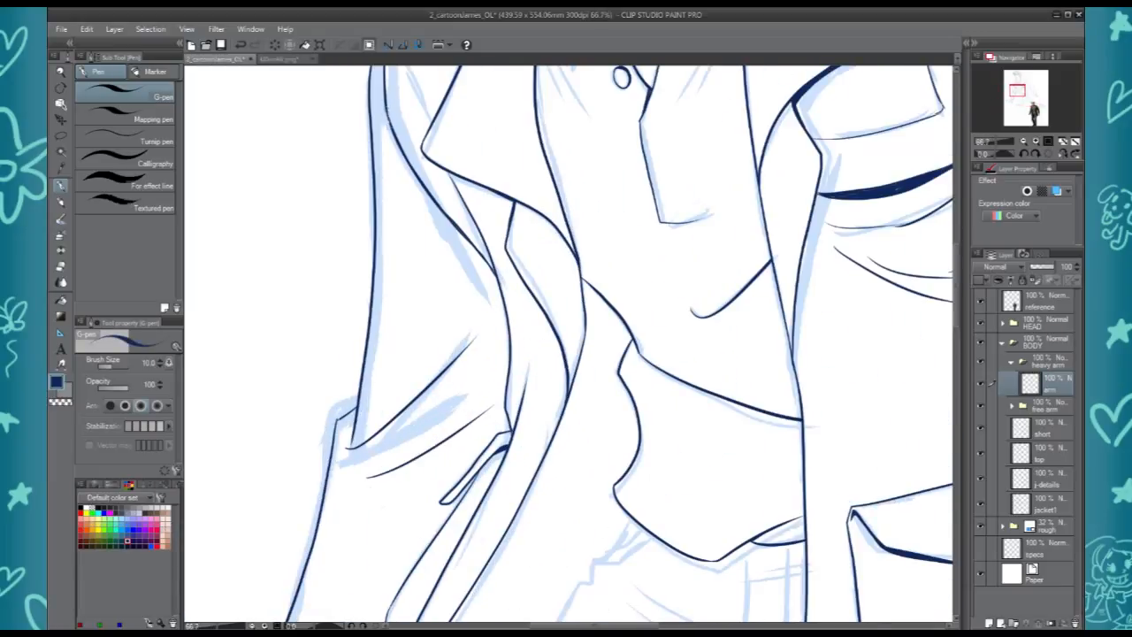
# Erase the jacket1 edge line overlapping the heavy arm's sleeve and check the whole figure without the rough sketch
pyautogui.moveTo(390, 124); pyautogui.dragTo(412, 372)
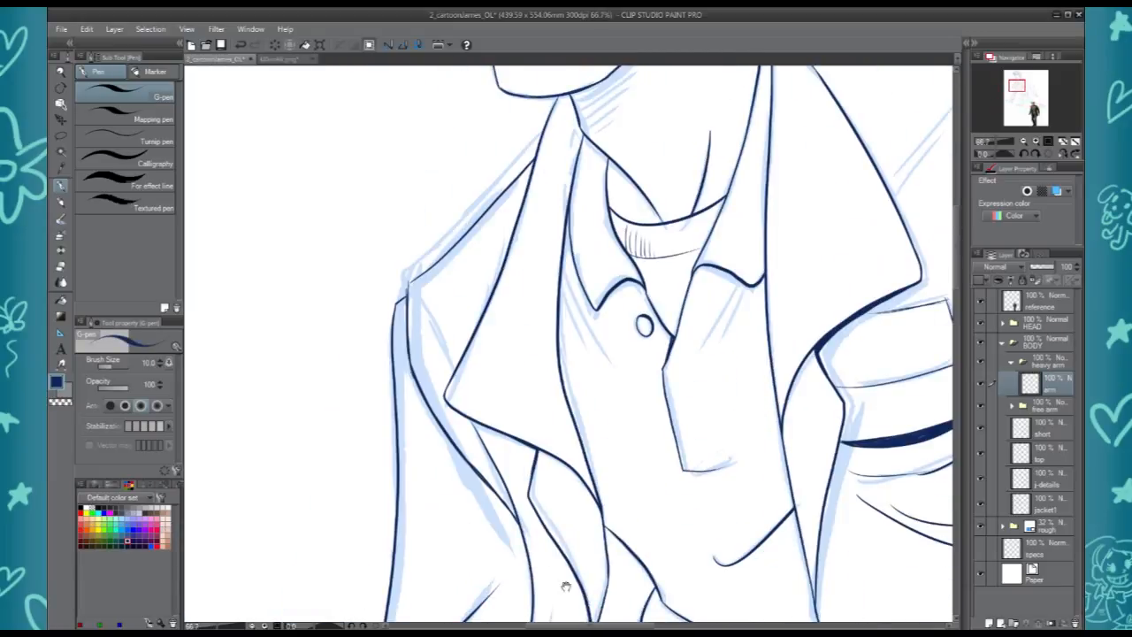
pyautogui.moveTo(555, 551); pyautogui.dragTo(415, 419)
pyautogui.click(1045, 504)
pyautogui.press('c')
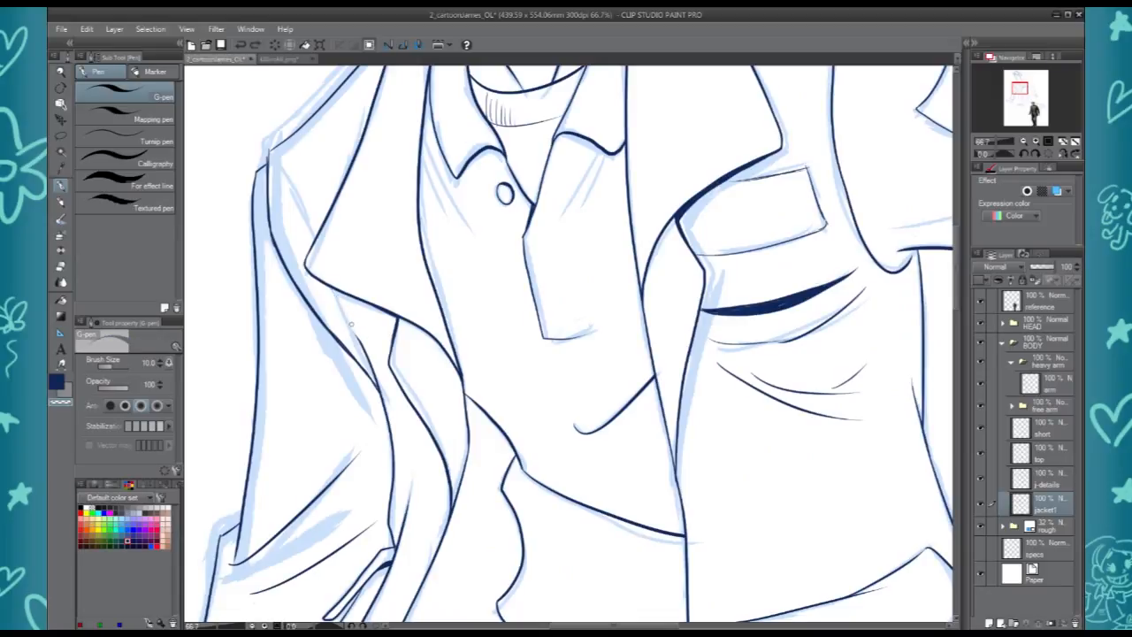
pyautogui.scroll(-5, 325, 241)
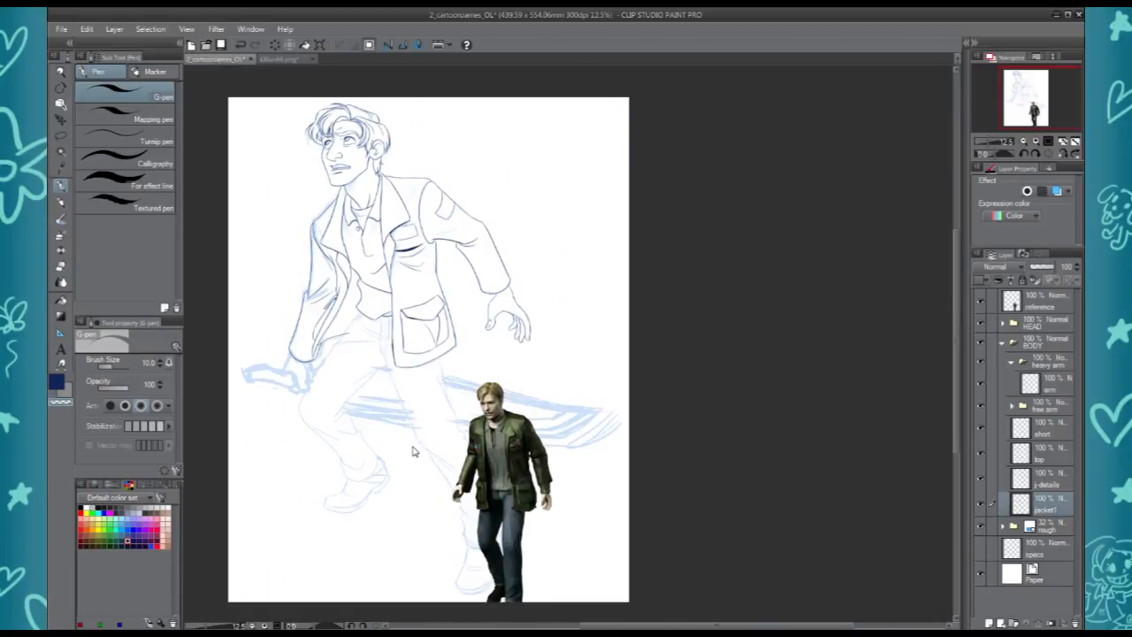
pyautogui.moveTo(412, 450); pyautogui.dragTo(489, 478)
pyautogui.click(982, 526)
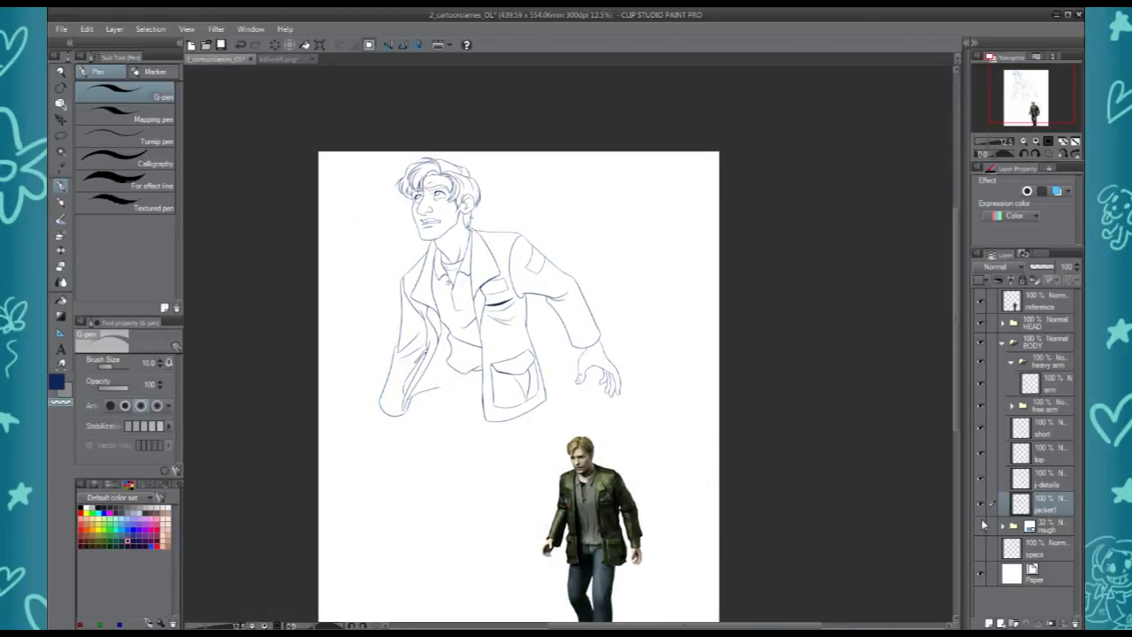
pyautogui.click(980, 525)
# Create a layer named hand clutching above the arm layer in the heavy arm folder
pyautogui.hotkey('ctrl', '+')
pyautogui.hotkey('ctrl', '+')
pyautogui.hotkey('ctrl', '+')
pyautogui.moveTo(853, 582); pyautogui.dragTo(768, 351)
pyautogui.moveTo(398, 353); pyautogui.dragTo(903, 405)
pyautogui.click(1049, 384)
pyautogui.hotkey('ctrl', 'shift', 'n')
pyautogui.write('hand clutching')
pyautogui.press('Return')
# Ink the hand clutching the weapon's handle, from the wrist lines to the curled fingertips
pyautogui.hotkey('ctrl', '+')
pyautogui.press('c')
pyautogui.moveTo(437, 279); pyautogui.dragTo(433, 289)
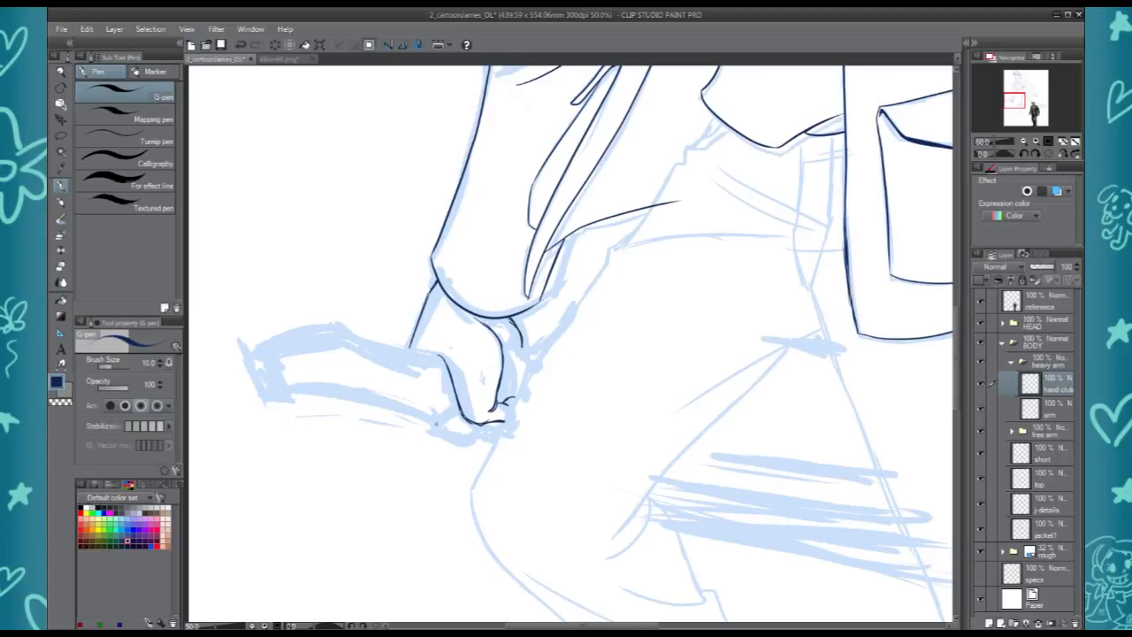
pyautogui.hotkey('ctrl', 'z')
pyautogui.moveTo(440, 438); pyautogui.dragTo(456, 444)
pyautogui.moveTo(606, 447); pyautogui.dragTo(737, 510)
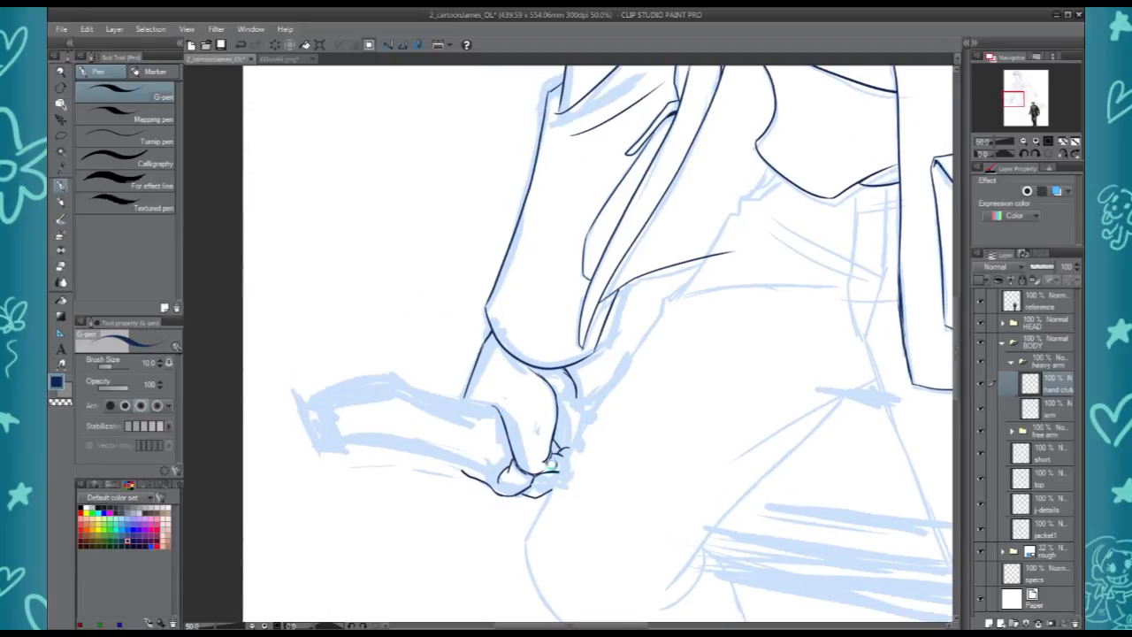
pyautogui.press('c')
pyautogui.press('c')
pyautogui.hotkey('ctrl', 'z')
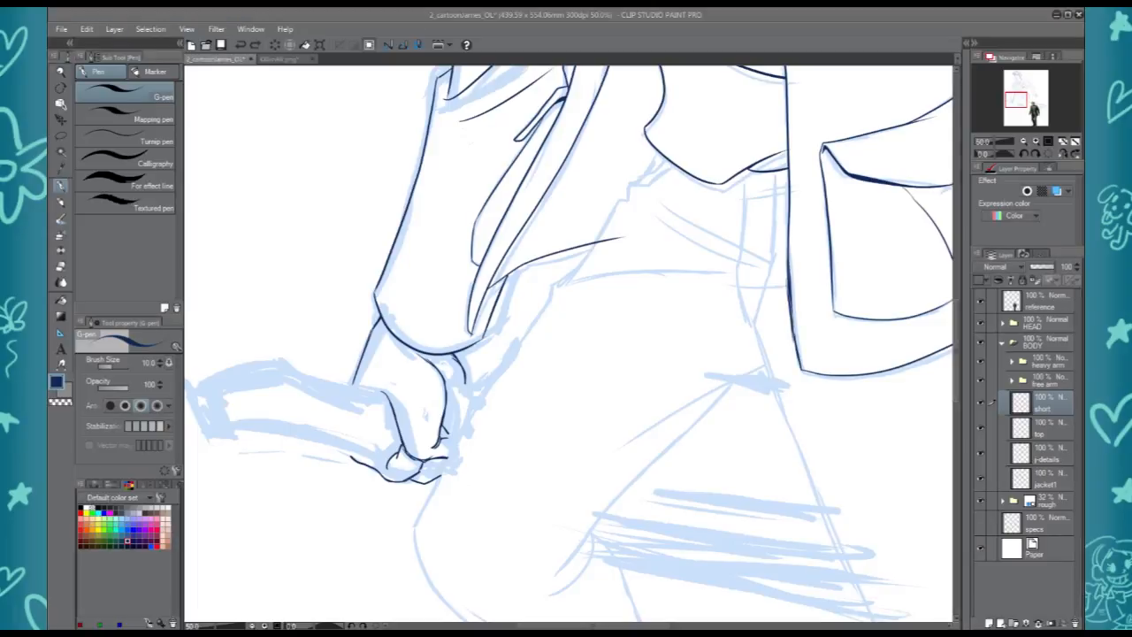
# Create a pants folder with a new layer inside and start the trouser lines at the hips
pyautogui.hotkey('ctrl', 'shift', 'n')
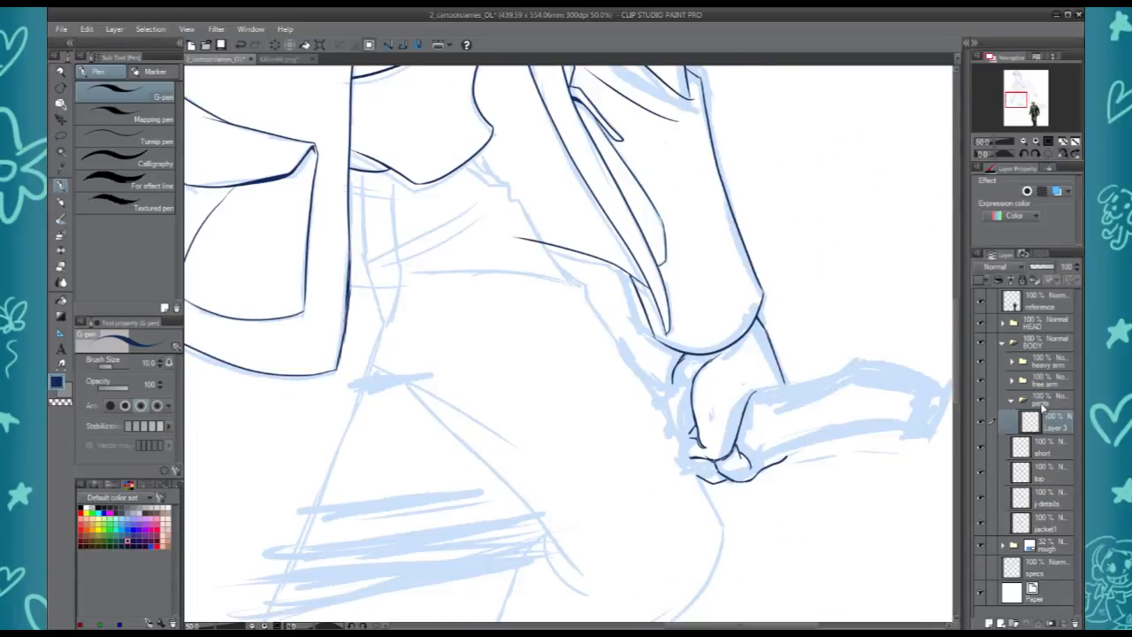
pyautogui.hotkey('ctrl', '+')
pyautogui.moveTo(479, 148); pyautogui.dragTo(531, 309)
pyautogui.press('h')
pyautogui.scroll(1, 651, 202)
pyautogui.moveTo(566, 382)
pyautogui.mouseDown()
pyautogui.moveTo(567, 351)
pyautogui.moveTo(627, 286)
pyautogui.mouseUp()
pyautogui.moveTo(591, 373)
pyautogui.mouseDown()
pyautogui.moveTo(576, 244)
pyautogui.moveTo(515, 291)
pyautogui.moveTo(408, 417)
pyautogui.moveTo(688, 384)
pyautogui.mouseUp()
pyautogui.moveTo(400, 423); pyautogui.dragTo(394, 449)
pyautogui.moveTo(391, 474); pyautogui.dragTo(429, 188)
# Ink the bent leg's outer thigh line from the hip past the clutching hand
pyautogui.moveTo(439, 157)
pyautogui.mouseDown()
pyautogui.moveTo(352, 268)
pyautogui.moveTo(230, 475)
pyautogui.mouseUp()
pyautogui.hotkey('ctrl', 'z')
pyautogui.scroll(-1, 502, 203)
pyautogui.moveTo(459, 173); pyautogui.dragTo(274, 494)
pyautogui.hotkey('ctrl', 'z')
pyautogui.moveTo(439, 205); pyautogui.dragTo(292, 455)
pyautogui.moveTo(390, 462)
pyautogui.mouseDown()
pyautogui.moveTo(488, 346)
pyautogui.moveTo(563, 295)
pyautogui.mouseUp()
# Extend the bent leg's thigh line down to the knee and clean up the join
pyautogui.press('c')
pyautogui.hotkey('ctrl', '+')
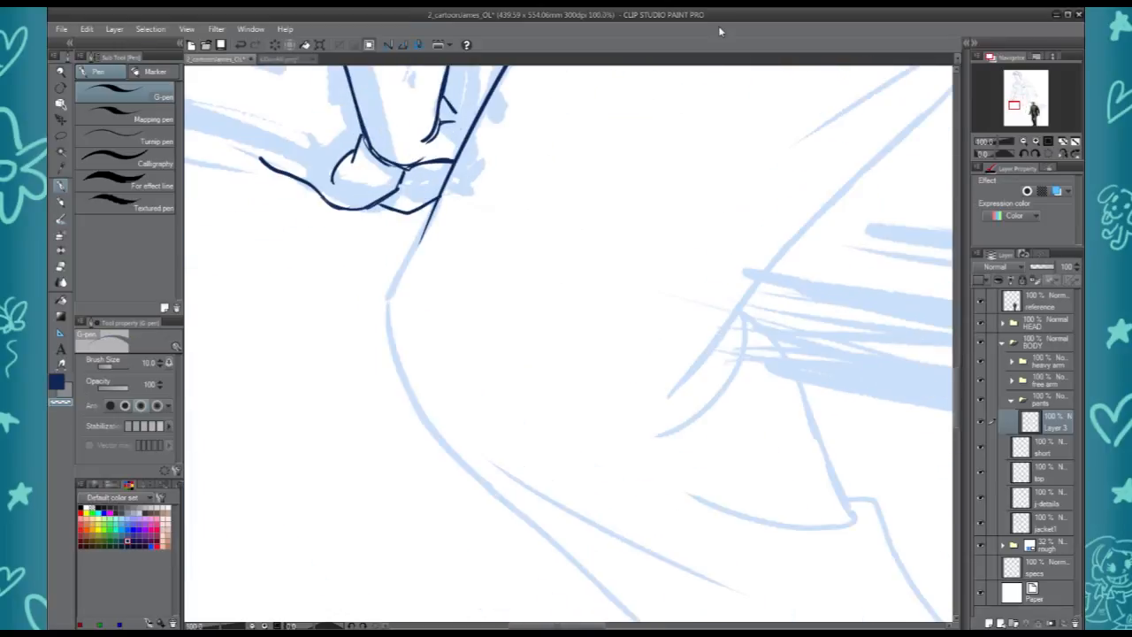
pyautogui.press('c')
pyautogui.moveTo(432, 212); pyautogui.dragTo(388, 306)
pyautogui.hotkey('ctrl', 'z')
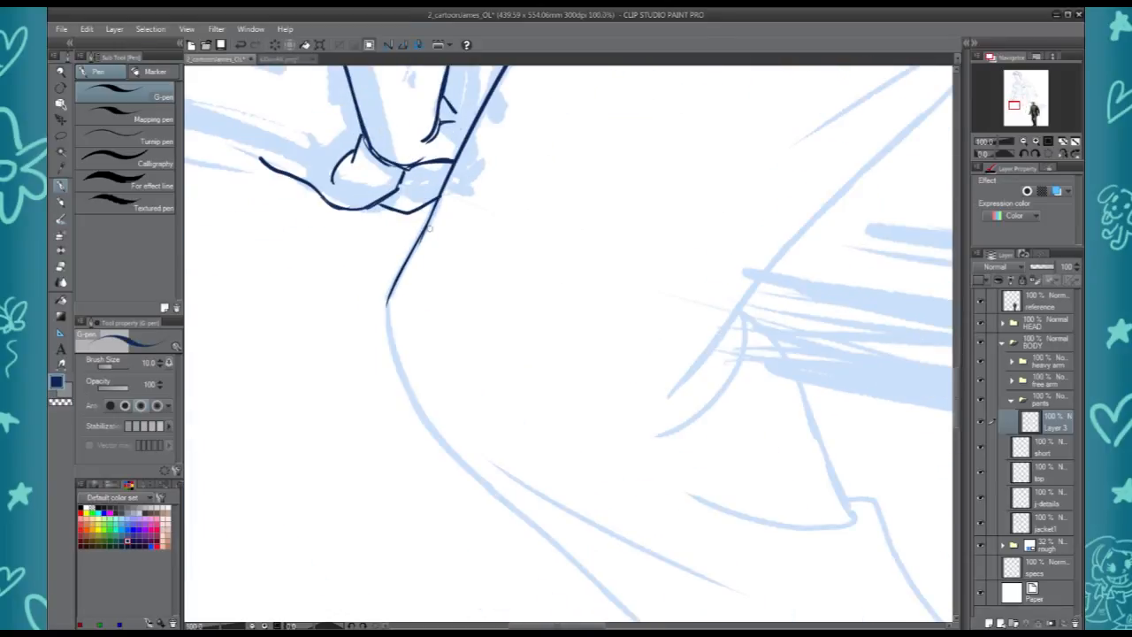
pyautogui.press('c')
# Flip the view and ink the bent leg's long front edge from the knee down to the ankle
pyautogui.press('h')
pyautogui.press('c')
pyautogui.moveTo(750, 299); pyautogui.dragTo(612, 522)
pyautogui.moveTo(710, 412); pyautogui.dragTo(797, 148)
pyautogui.moveTo(715, 242); pyautogui.dragTo(609, 338)
pyautogui.hotkey('ctrl', 'z')
pyautogui.moveTo(717, 240); pyautogui.dragTo(493, 487)
pyautogui.hotkey('ctrl', 'z')
pyautogui.moveTo(716, 245)
pyautogui.mouseDown()
pyautogui.moveTo(637, 310)
pyautogui.moveTo(487, 495)
pyautogui.mouseUp()
pyautogui.hotkey('ctrl', 'z')
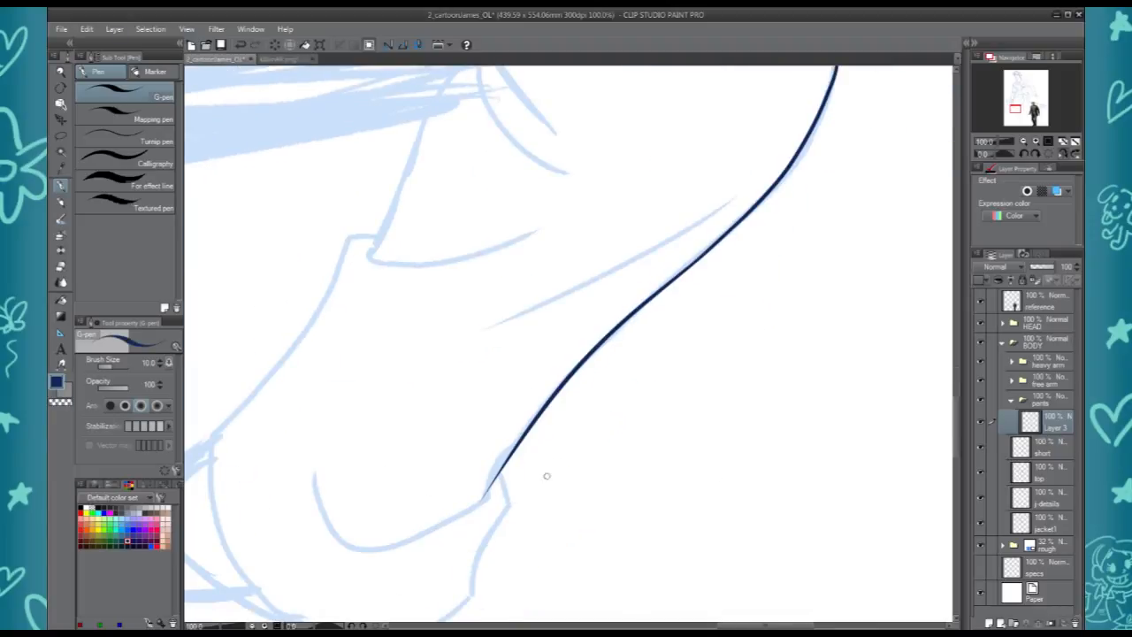
# Ink the underside of the bent leg's thigh and the curved fold behind the knee
pyautogui.moveTo(639, 281); pyautogui.dragTo(496, 521)
pyautogui.moveTo(385, 221); pyautogui.dragTo(659, 430)
pyautogui.moveTo(264, 161); pyautogui.dragTo(566, 342)
pyautogui.moveTo(330, 194); pyautogui.dragTo(653, 547)
pyautogui.moveTo(660, 560)
pyautogui.mouseDown()
pyautogui.moveTo(498, 292)
pyautogui.moveTo(590, 335)
pyautogui.mouseUp()
pyautogui.hotkey('ctrl', 'z')
pyautogui.moveTo(448, 220)
pyautogui.mouseDown()
pyautogui.moveTo(523, 350)
pyautogui.moveTo(624, 238)
pyautogui.mouseUp()
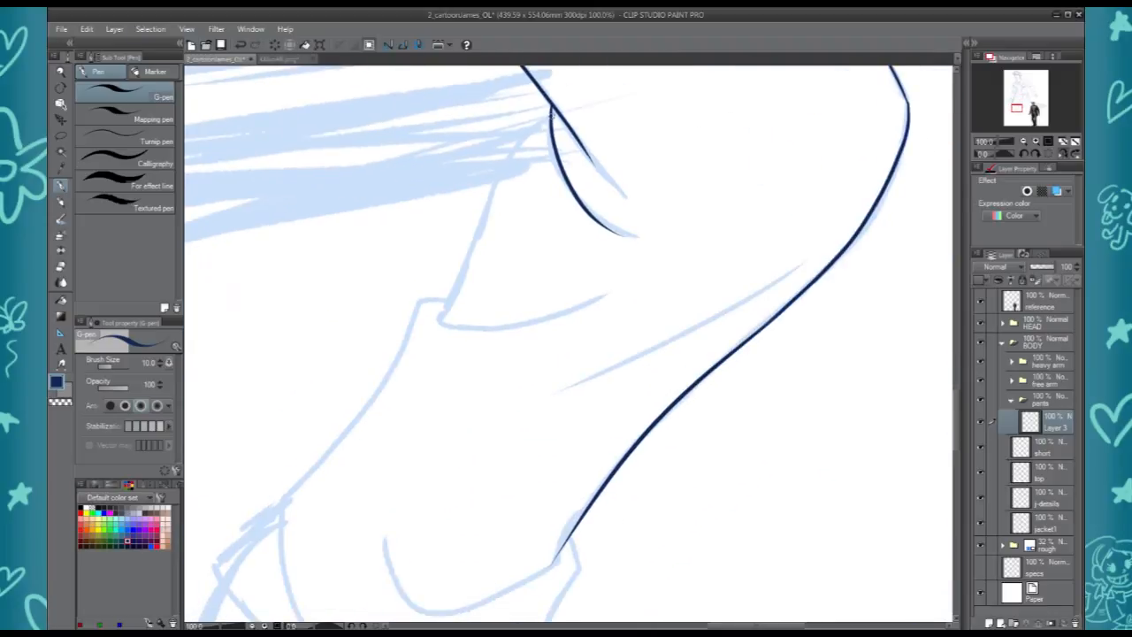
# Ink the back edge of the bent lower leg from behind the knee down towards the ankle
pyautogui.hotkey('ctrl', 'z')
pyautogui.moveTo(550, 116); pyautogui.dragTo(429, 322)
pyautogui.hotkey('ctrl', 'z')
pyautogui.moveTo(550, 120); pyautogui.dragTo(435, 324)
pyautogui.moveTo(438, 321)
pyautogui.mouseDown()
pyautogui.moveTo(611, 281)
pyautogui.moveTo(279, 508)
pyautogui.mouseUp()
# Ink the outline of the bent leg's trouser cuff around the ankle
pyautogui.moveTo(352, 511); pyautogui.dragTo(547, 192)
pyautogui.moveTo(472, 187)
pyautogui.mouseDown()
pyautogui.moveTo(427, 288)
pyautogui.moveTo(719, 364)
pyautogui.mouseUp()
pyautogui.moveTo(739, 369); pyautogui.dragTo(449, 498)
pyautogui.moveTo(431, 490)
pyautogui.mouseDown()
pyautogui.moveTo(480, 380)
pyautogui.moveTo(473, 342)
pyautogui.mouseUp()
pyautogui.press('c')
pyautogui.press('h')
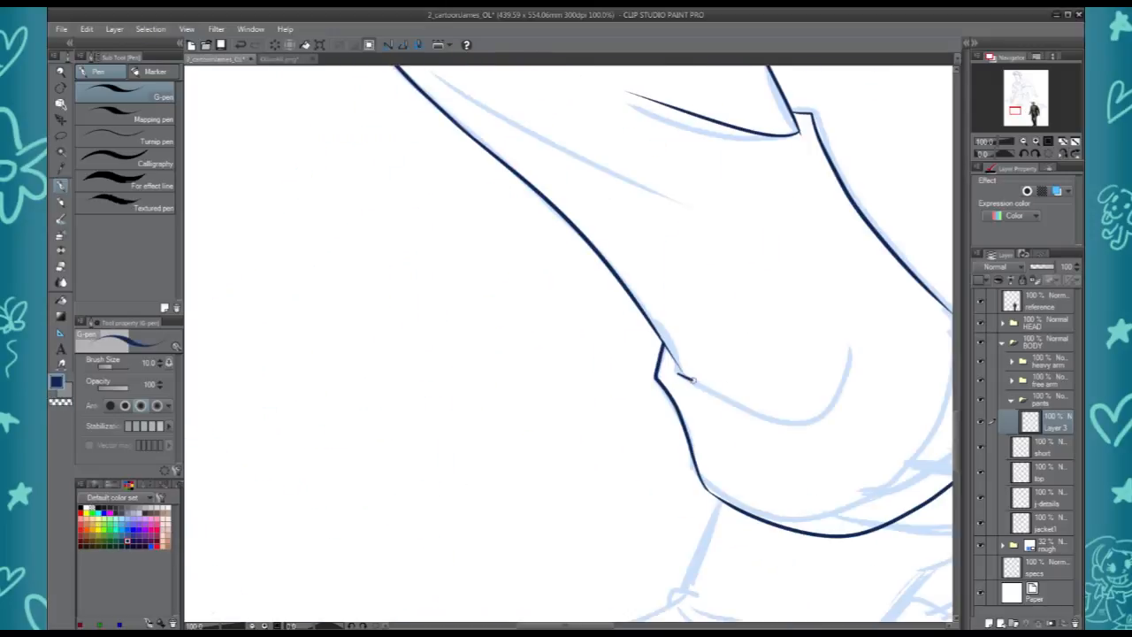
# Ink the curved fold lines inside the bent leg's trouser cuff
pyautogui.moveTo(664, 367)
pyautogui.mouseDown()
pyautogui.moveTo(783, 318)
pyautogui.moveTo(540, 317)
pyautogui.mouseUp()
pyautogui.moveTo(536, 359); pyautogui.dragTo(629, 477)
pyautogui.hotkey('ctrl', 'z')
pyautogui.moveTo(485, 363); pyautogui.dragTo(636, 433)
# Ink the curved folds across the upper trousers beside the fly and the short lines at the waistband
pyautogui.moveTo(695, 345); pyautogui.dragTo(934, 557)
pyautogui.moveTo(433, 261)
pyautogui.mouseDown()
pyautogui.moveTo(511, 317)
pyautogui.moveTo(575, 402)
pyautogui.moveTo(693, 495)
pyautogui.moveTo(404, 505)
pyautogui.mouseUp()
pyautogui.moveTo(567, 226)
pyautogui.mouseDown()
pyautogui.moveTo(549, 445)
pyautogui.moveTo(595, 559)
pyautogui.moveTo(628, 243)
pyautogui.mouseUp()
pyautogui.moveTo(390, 305); pyautogui.dragTo(645, 398)
pyautogui.hotkey('ctrl', 'z')
pyautogui.moveTo(391, 281); pyautogui.dragTo(620, 327)
pyautogui.moveTo(377, 310); pyautogui.dragTo(588, 340)
pyautogui.moveTo(510, 451); pyautogui.dragTo(672, 456)
pyautogui.moveTo(352, 244); pyautogui.dragTo(430, 211)
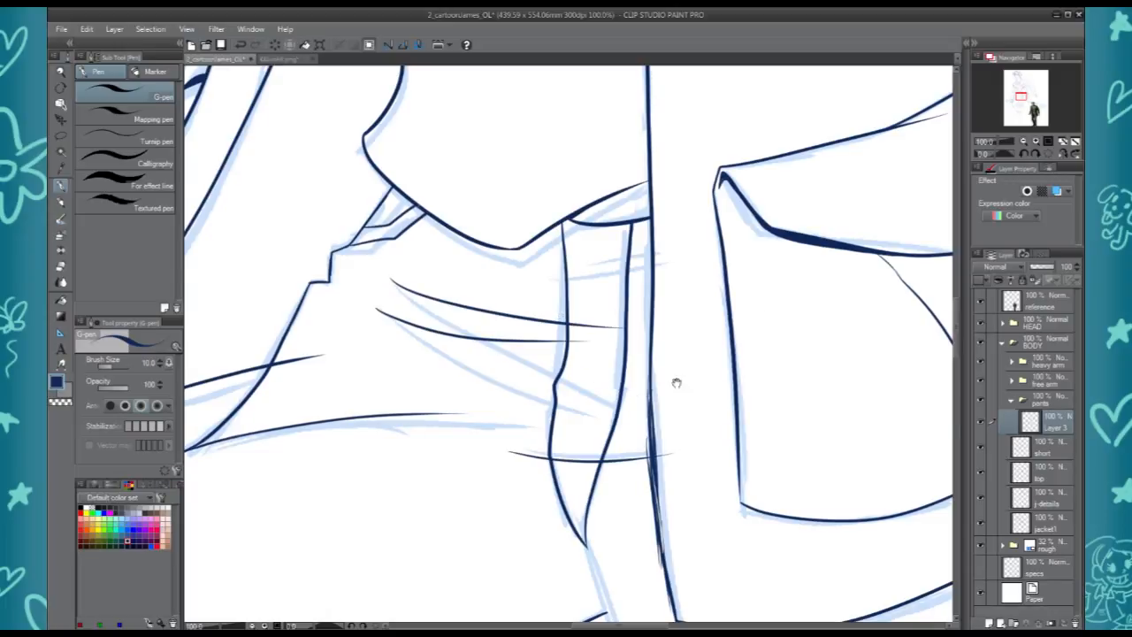
# Create a new raster layer named oleg in the pants folder for the straight leg
pyautogui.hotkey('ctrl', '+')
pyautogui.press('o')
pyautogui.hotkey('ctrl', 'shift', 'n')
pyautogui.write('cle')
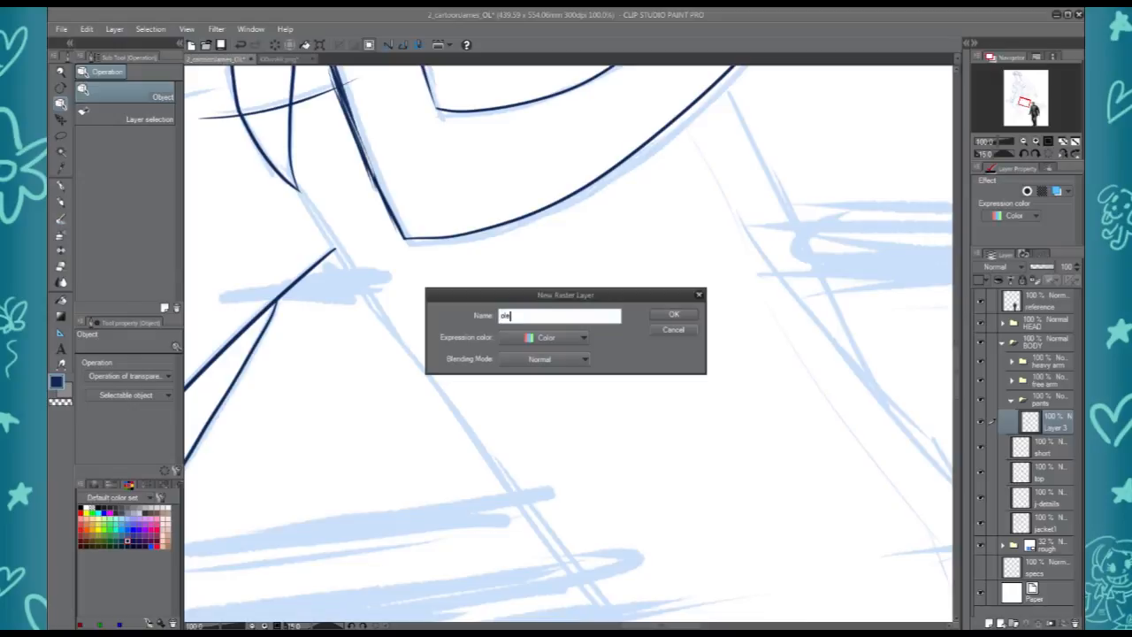
pyautogui.write('g')
pyautogui.press('Return')
# Ink the long edges of the straight leg's thigh from the jacket hem down to the knee
pyautogui.press('p')
pyautogui.hotkey('ctrl', '-')
pyautogui.moveTo(595, 347); pyautogui.dragTo(699, 334)
pyautogui.moveTo(738, 269)
pyautogui.mouseDown()
pyautogui.moveTo(765, 212)
pyautogui.moveTo(672, 80)
pyautogui.mouseUp()
pyautogui.hotkey('ctrl', '+')
pyautogui.moveTo(331, 146)
pyautogui.mouseDown()
pyautogui.moveTo(469, 491)
pyautogui.moveTo(601, 593)
pyautogui.mouseUp()
# Hide the reference layer and ink the straight leg's knee and the edges of its lower leg
pyautogui.click(980, 300)
pyautogui.moveTo(550, 151)
pyautogui.mouseDown()
pyautogui.moveTo(630, 447)
pyautogui.moveTo(654, 492)
pyautogui.mouseUp()
pyautogui.moveTo(687, 567); pyautogui.dragTo(577, 222)
pyautogui.moveTo(547, 150); pyautogui.dragTo(530, 234)
pyautogui.moveTo(541, 146)
pyautogui.mouseDown()
pyautogui.moveTo(530, 239)
pyautogui.moveTo(515, 215)
pyautogui.moveTo(529, 177)
pyautogui.mouseUp()
pyautogui.hotkey('ctrl', 'z')
pyautogui.hotkey('ctrl', 'z')
# Ink the straight leg's bunched cuff and its folds around the ankle
pyautogui.moveTo(403, 205)
pyautogui.mouseDown()
pyautogui.moveTo(510, 364)
pyautogui.moveTo(598, 453)
pyautogui.mouseUp()
pyautogui.moveTo(559, 514); pyautogui.dragTo(496, 332)
pyautogui.moveTo(470, 261)
pyautogui.mouseDown()
pyautogui.moveTo(491, 361)
pyautogui.moveTo(582, 412)
pyautogui.mouseUp()
pyautogui.moveTo(631, 319); pyautogui.dragTo(579, 396)
pyautogui.moveTo(529, 343)
pyautogui.mouseDown()
pyautogui.moveTo(607, 303)
pyautogui.moveTo(591, 343)
pyautogui.mouseUp()
pyautogui.moveTo(523, 79)
pyautogui.mouseDown()
pyautogui.moveTo(521, 295)
pyautogui.moveTo(380, 249)
pyautogui.moveTo(480, 262)
pyautogui.mouseUp()
pyautogui.hotkey('ctrl', 'z')
pyautogui.moveTo(474, 186)
pyautogui.mouseDown()
pyautogui.moveTo(597, 437)
pyautogui.moveTo(552, 280)
pyautogui.moveTo(540, 270)
pyautogui.moveTo(598, 458)
pyautogui.mouseUp()
pyautogui.hotkey('ctrl', 'z')
pyautogui.hotkey('ctrl', 'z')
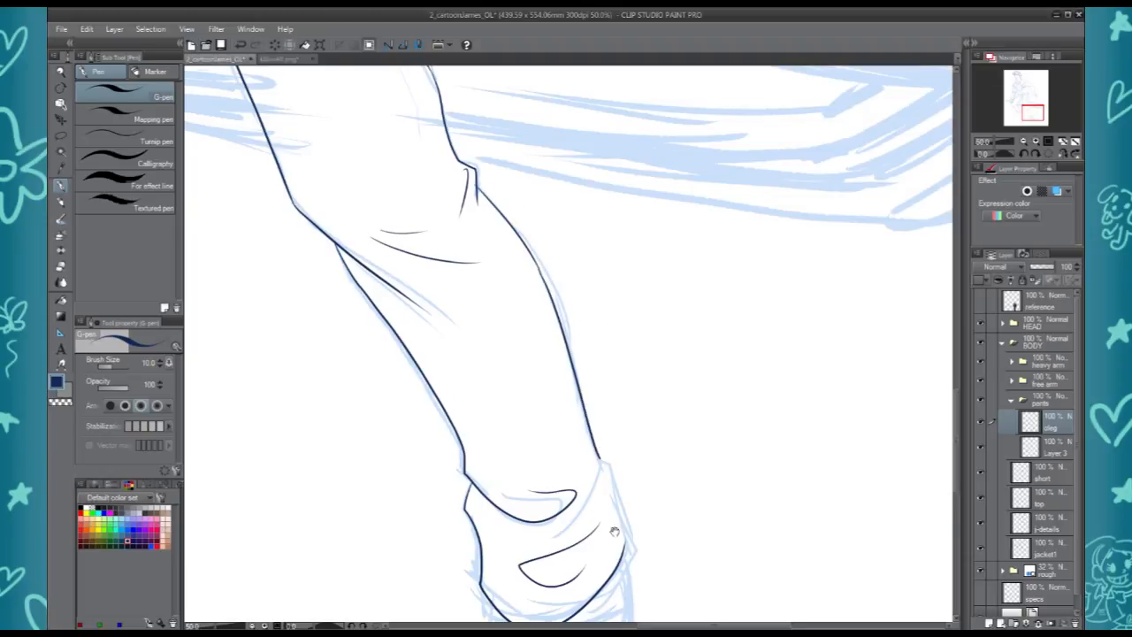
# Switch to the jacket1 layer and erase the jacket line that overshoots onto the thigh
pyautogui.moveTo(615, 531); pyautogui.dragTo(552, 385)
pyautogui.moveTo(596, 437); pyautogui.dragTo(740, 513)
pyautogui.moveTo(442, 98); pyautogui.dragTo(620, 504)
pyautogui.hotkey('alt', '[')
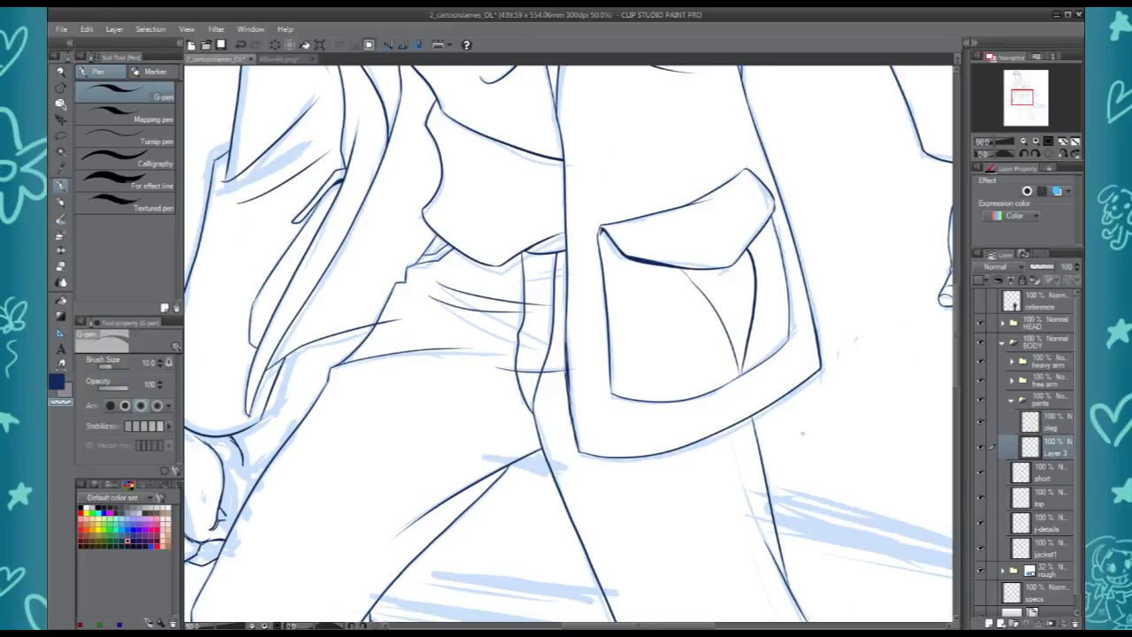
pyautogui.moveTo(508, 345); pyautogui.dragTo(594, 409)
pyautogui.click(984, 541)
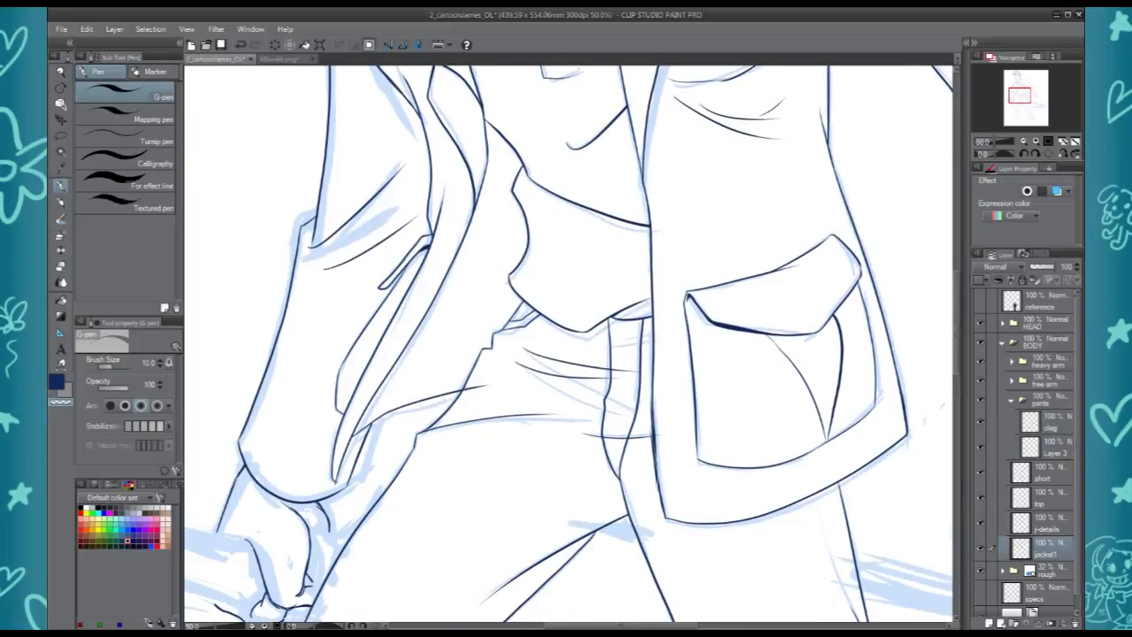
pyautogui.press('m')
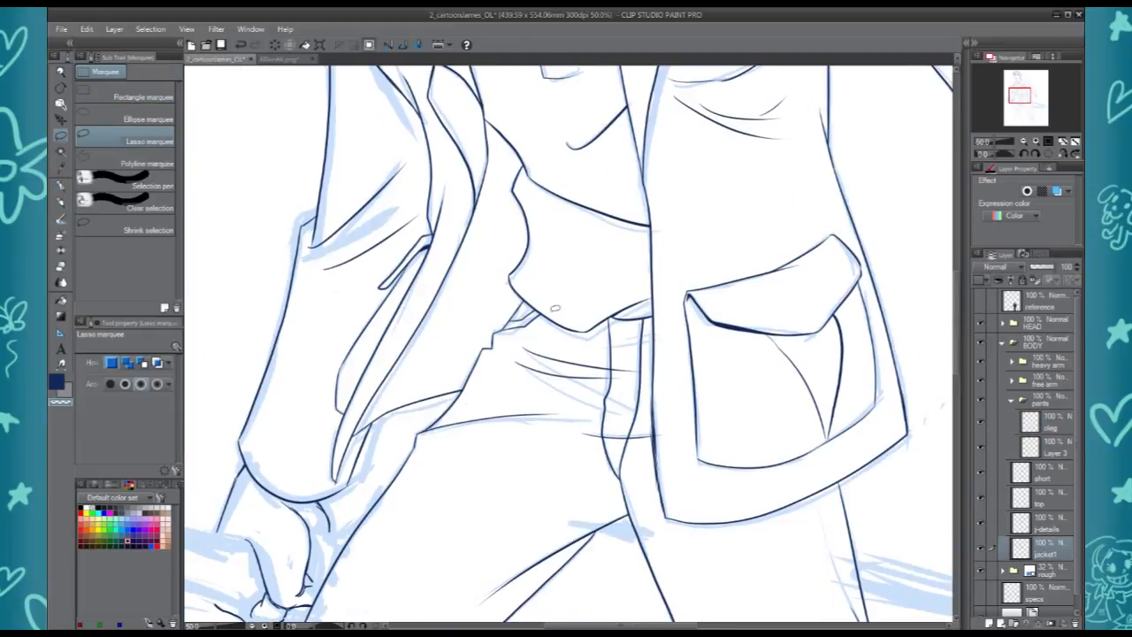
# Examine the whole figure's line art with the rough folder hidden and shown
pyautogui.hotkey('ctrl', '-')
pyautogui.hotkey('ctrl', '-')
pyautogui.moveTo(862, 398); pyautogui.dragTo(820, 407)
pyautogui.click(981, 571)
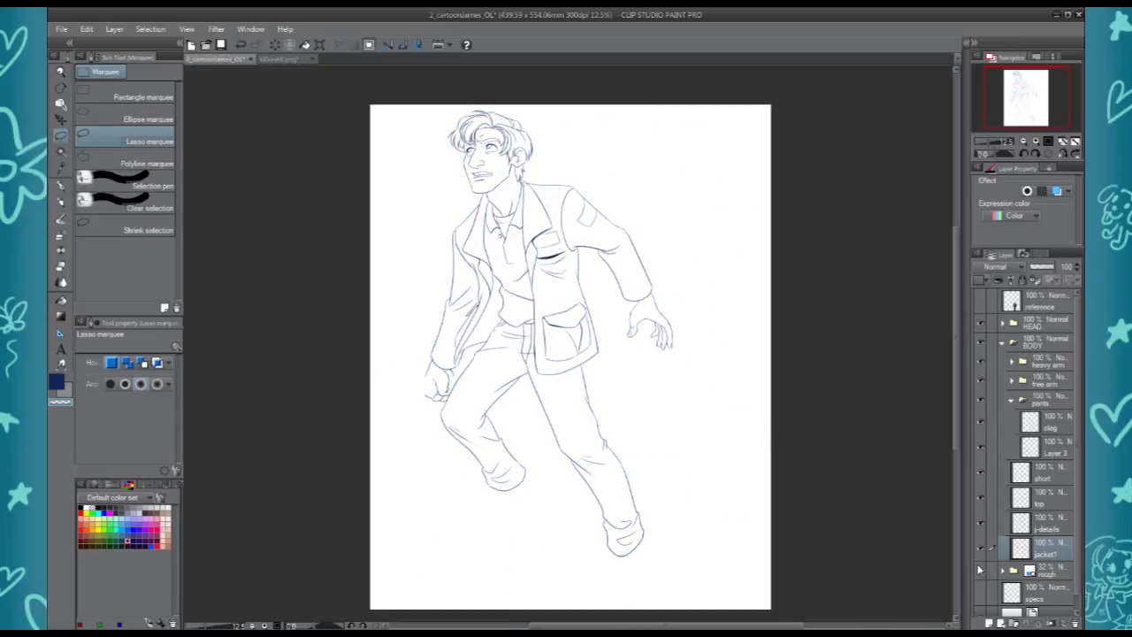
pyautogui.click(981, 570)
pyautogui.click(980, 570)
pyautogui.click(981, 571)
pyautogui.click(980, 570)
pyautogui.click(980, 570)
# Collapse the pants folder and create a folder named shoesies in BODY with a new raster layer inside
pyautogui.click(1013, 404)
pyautogui.click(1018, 623)
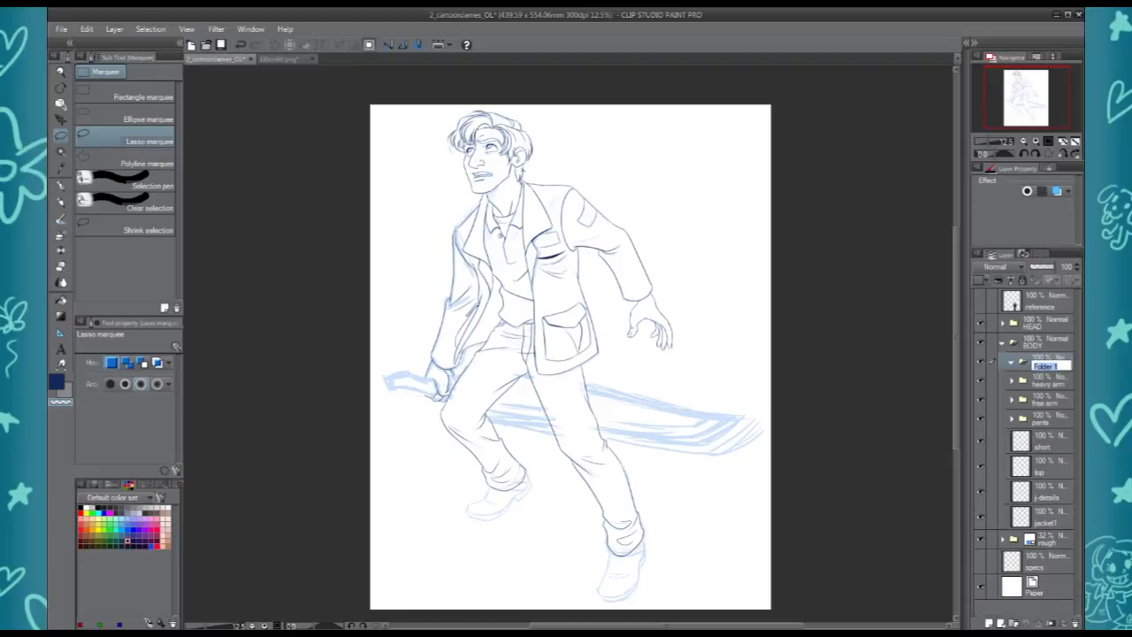
pyautogui.write('shoesies')
pyautogui.press('Return')
pyautogui.hotkey('ctrl', 'shift', 'n')
# Ink the front ankle line and the top of the toe on the bent leg's shoe
pyautogui.scroll(8, 493, 322)
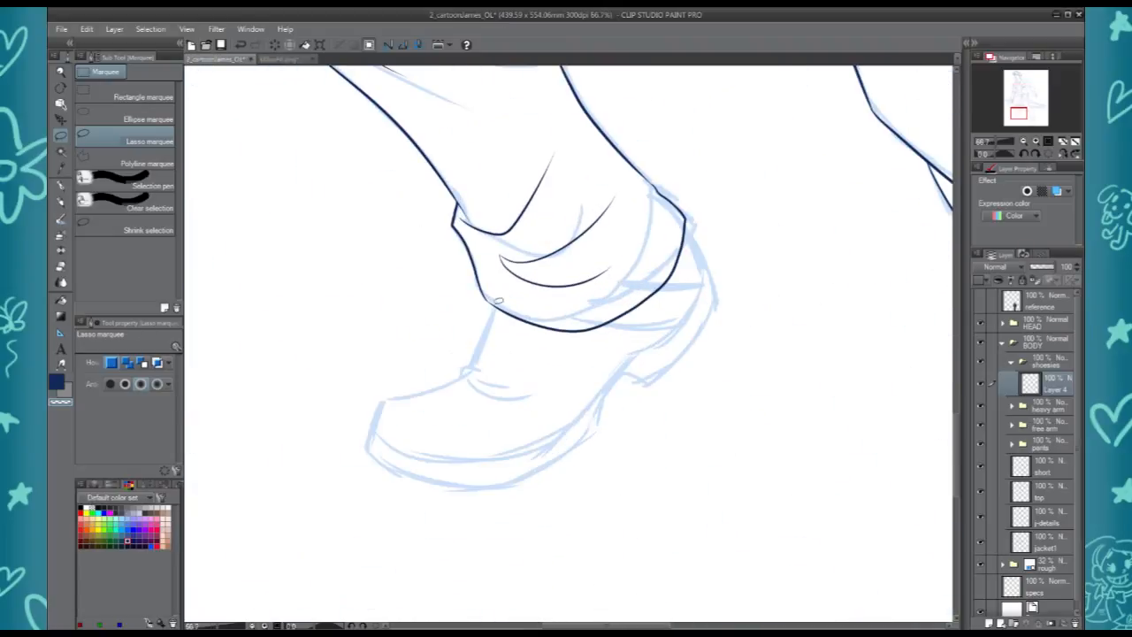
pyautogui.press('p')
pyautogui.moveTo(493, 307)
pyautogui.mouseDown()
pyautogui.moveTo(460, 400)
pyautogui.moveTo(554, 435)
pyautogui.mouseUp()
pyautogui.moveTo(473, 419); pyautogui.dragTo(556, 407)
pyautogui.hotkey('ctrl', 'z')
pyautogui.press('h')
pyautogui.press('h')
pyautogui.hotkey('ctrl', 'z')
pyautogui.moveTo(346, 453)
pyautogui.mouseDown()
pyautogui.moveTo(444, 413)
pyautogui.moveTo(309, 527)
pyautogui.moveTo(437, 414)
pyautogui.mouseUp()
pyautogui.hotkey('ctrl', 'z')
# Ink the bottom edge of the bent leg's shoe sole and its rise into the arch
pyautogui.moveTo(311, 526)
pyautogui.mouseDown()
pyautogui.moveTo(511, 575)
pyautogui.moveTo(650, 487)
pyautogui.mouseUp()
pyautogui.hotkey('ctrl', 'z')
pyautogui.moveTo(619, 531); pyautogui.dragTo(695, 399)
# Ink crease lines across the instep of the bent leg's shoe
pyautogui.moveTo(472, 414)
pyautogui.mouseDown()
pyautogui.moveTo(545, 398)
pyautogui.moveTo(607, 437)
pyautogui.mouseUp()
pyautogui.hotkey('ctrl', 'z')
pyautogui.hotkey('ctrl', 'z')
pyautogui.moveTo(528, 428)
pyautogui.mouseDown()
pyautogui.moveTo(616, 430)
pyautogui.moveTo(627, 452)
pyautogui.mouseUp()
pyautogui.hotkey('ctrl', 'z')
pyautogui.hotkey('ctrl', 'z')
pyautogui.hotkey('ctrl', 'z')
pyautogui.moveTo(553, 414); pyautogui.dragTo(643, 425)
pyautogui.moveTo(568, 410); pyautogui.dragTo(641, 413)
# Ink the sole's upper seam, the heel and the shoe collar lines below the cuff on the bent leg's shoe
pyautogui.moveTo(316, 496)
pyautogui.mouseDown()
pyautogui.moveTo(521, 529)
pyautogui.moveTo(651, 455)
pyautogui.mouseUp()
pyautogui.moveTo(688, 403)
pyautogui.mouseDown()
pyautogui.moveTo(759, 391)
pyautogui.moveTo(806, 330)
pyautogui.moveTo(741, 356)
pyautogui.moveTo(801, 270)
pyautogui.moveTo(805, 227)
pyautogui.mouseUp()
pyautogui.moveTo(822, 265); pyautogui.dragTo(790, 195)
pyautogui.moveTo(677, 328); pyautogui.dragTo(789, 308)
pyautogui.moveTo(762, 257); pyautogui.dragTo(807, 250)
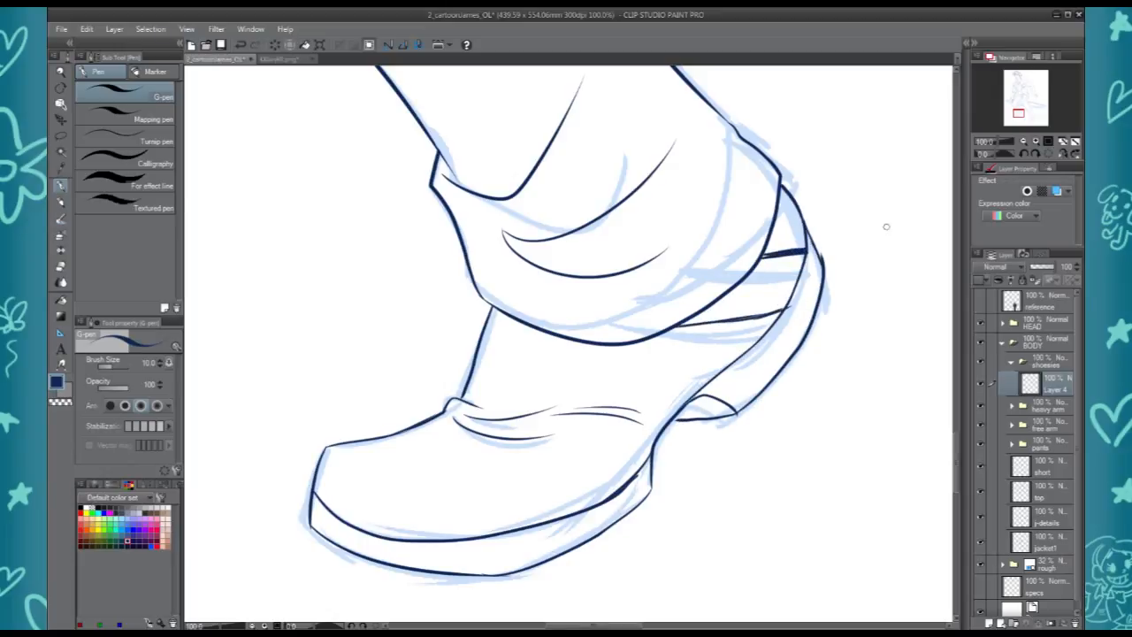
# Lasso and delete the crease lines on the instep of the bent leg's shoe
pyautogui.scroll(-4, 887, 232)
pyautogui.moveTo(831, 294); pyautogui.dragTo(492, 503)
pyautogui.scroll(3, 525, 465)
pyautogui.moveTo(526, 465); pyautogui.dragTo(683, 376)
pyautogui.press('m')
pyautogui.moveTo(481, 422)
pyautogui.mouseDown()
pyautogui.moveTo(532, 449)
pyautogui.moveTo(495, 414)
pyautogui.mouseUp()
pyautogui.press('Delete')
pyautogui.hotkey('ctrl', 'd')
pyautogui.press('p')
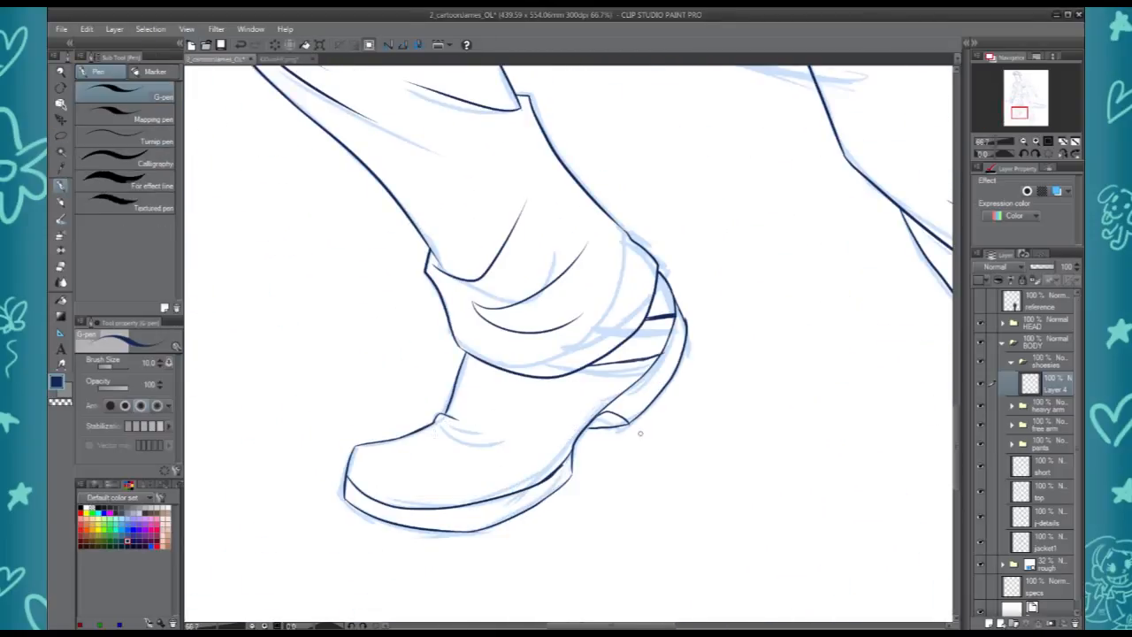
# Flip the view and ink three new instep creases on the bent leg's shoe
pyautogui.press('h')
pyautogui.moveTo(694, 425); pyautogui.dragTo(600, 447)
pyautogui.moveTo(650, 433); pyautogui.dragTo(567, 430)
pyautogui.moveTo(685, 410); pyautogui.dragTo(595, 429)
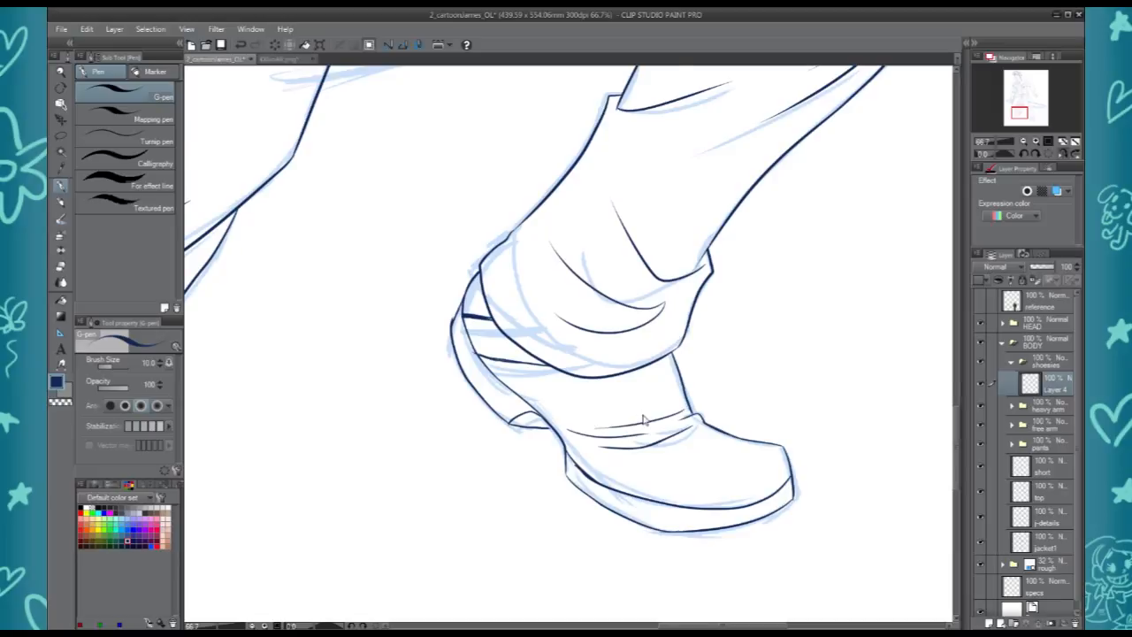
# Create a new raster layer named othershoes in the shoesies folder
pyautogui.scroll(-5, 644, 420)
pyautogui.scroll(4, 803, 408)
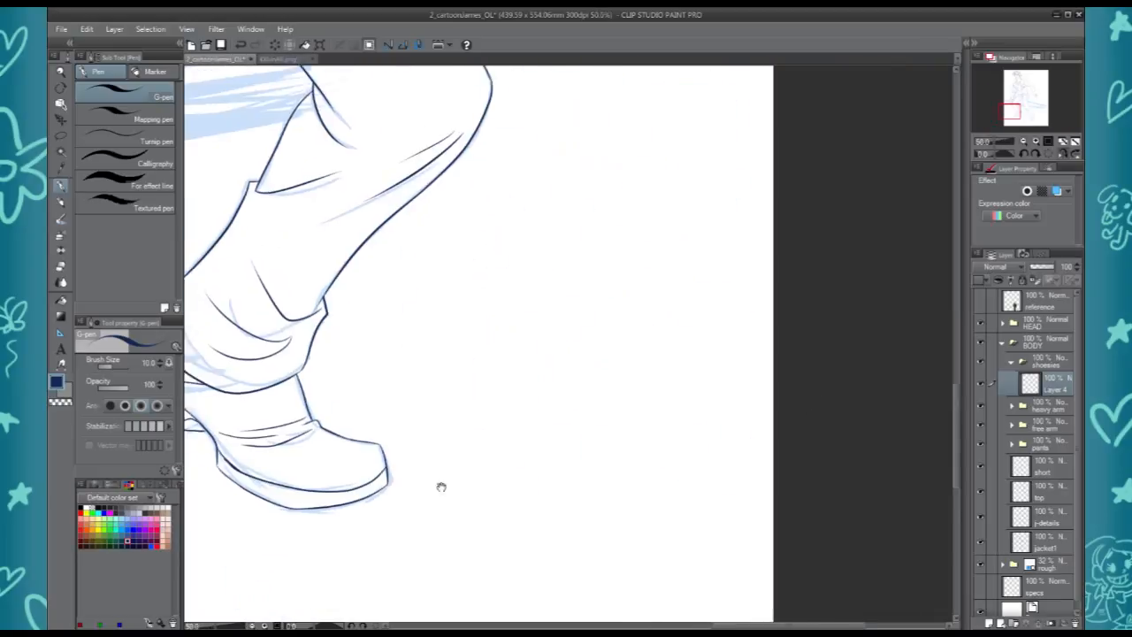
pyautogui.hotkey('ctrl', 'shift', 'n')
pyautogui.write('othershoes')
pyautogui.press('Return')
# Ink the collar, heel, upper sides and instep crease of the straight leg's shoe
pyautogui.scroll(1, 766, 366)
pyautogui.moveTo(320, 253)
pyautogui.mouseDown()
pyautogui.moveTo(319, 303)
pyautogui.moveTo(387, 322)
pyautogui.mouseUp()
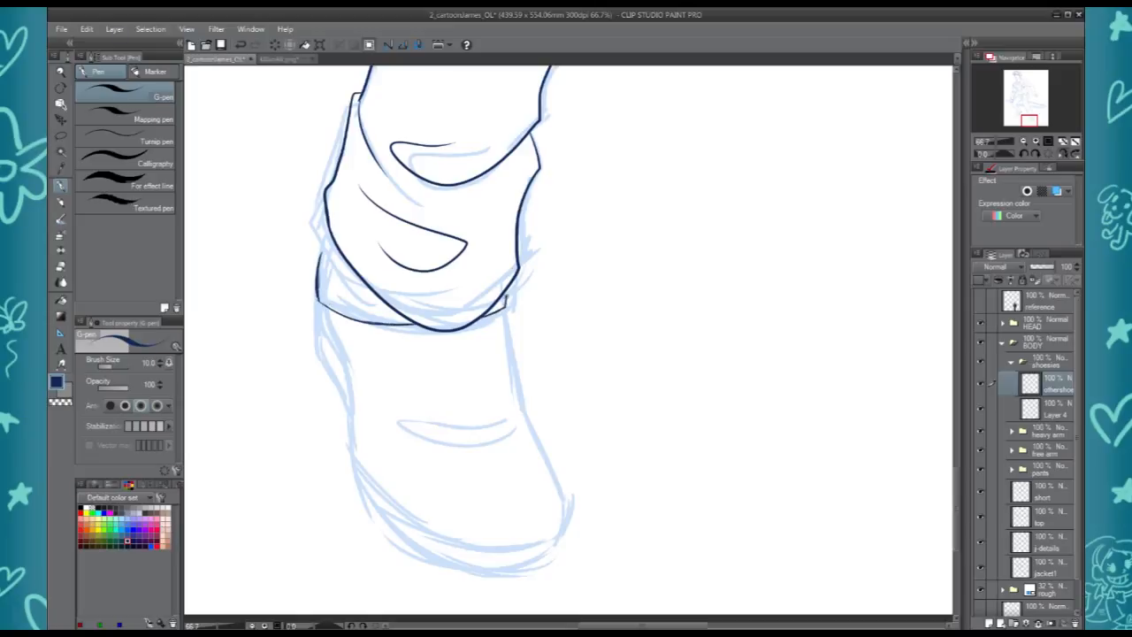
pyautogui.moveTo(317, 288)
pyautogui.mouseDown()
pyautogui.moveTo(313, 341)
pyautogui.moveTo(333, 364)
pyautogui.mouseUp()
pyautogui.moveTo(321, 305); pyautogui.dragTo(355, 455)
pyautogui.moveTo(313, 320); pyautogui.dragTo(344, 388)
pyautogui.moveTo(504, 310); pyautogui.dragTo(518, 419)
pyautogui.moveTo(392, 414); pyautogui.dragTo(513, 418)
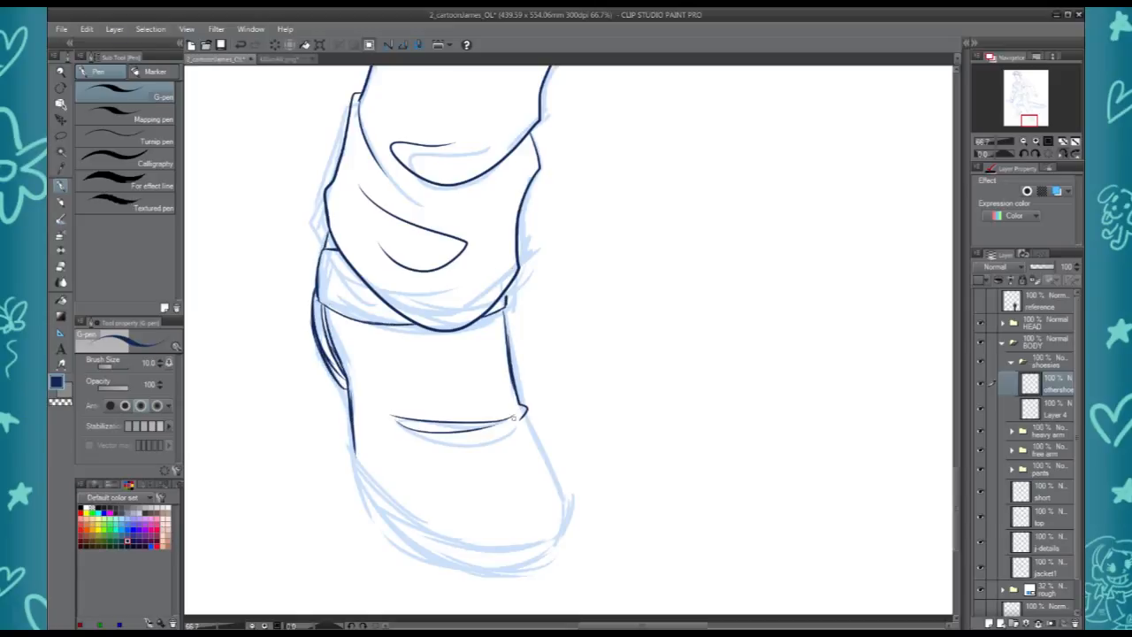
# Flip the view and ink the toe and sole edges of the straight leg's shoe
pyautogui.press('h')
pyautogui.moveTo(614, 381)
pyautogui.mouseDown()
pyautogui.moveTo(475, 318)
pyautogui.moveTo(439, 478)
pyautogui.moveTo(515, 495)
pyautogui.moveTo(641, 393)
pyautogui.moveTo(492, 493)
pyautogui.mouseUp()
pyautogui.hotkey('ctrl', 'z')
pyautogui.moveTo(437, 462)
pyautogui.mouseDown()
pyautogui.moveTo(467, 502)
pyautogui.moveTo(512, 494)
pyautogui.moveTo(466, 508)
pyautogui.mouseUp()
pyautogui.moveTo(463, 506); pyautogui.dragTo(644, 416)
pyautogui.moveTo(650, 337)
pyautogui.mouseDown()
pyautogui.moveTo(646, 403)
pyautogui.moveTo(630, 442)
pyautogui.mouseUp()
pyautogui.press('c')
pyautogui.moveTo(644, 401); pyautogui.dragTo(616, 438)
# Refine the sole and toe lines of the straight leg's shoe, alternating ink and transparent color to clean the joins
pyautogui.press('c')
pyautogui.press('c')
pyautogui.press('c')
pyautogui.press('c')
pyautogui.moveTo(484, 500); pyautogui.dragTo(559, 478)
pyautogui.press('c')
pyautogui.press('c')
pyautogui.moveTo(460, 496); pyautogui.dragTo(442, 484)
pyautogui.press('c')
pyautogui.moveTo(437, 481)
pyautogui.mouseDown()
pyautogui.moveTo(468, 514)
pyautogui.moveTo(500, 497)
pyautogui.mouseUp()
pyautogui.hotkey('ctrl', 'z')
pyautogui.press('c')
pyautogui.press('c')
pyautogui.moveTo(651, 309); pyautogui.dragTo(603, 329)
pyautogui.moveTo(483, 412); pyautogui.dragTo(461, 433)
# On Layer 4 of the shoesies folder, redraw the front ankle line of the bent leg's shoe and touch up its outline
pyautogui.scroll(-3, 750, 260)
pyautogui.moveTo(603, 287); pyautogui.dragTo(718, 539)
pyautogui.click(1032, 405)
pyautogui.scroll(2, 530, 340)
pyautogui.moveTo(531, 353); pyautogui.dragTo(530, 221)
pyautogui.press('c')
pyautogui.press('c')
pyautogui.moveTo(552, 275); pyautogui.dragTo(539, 315)
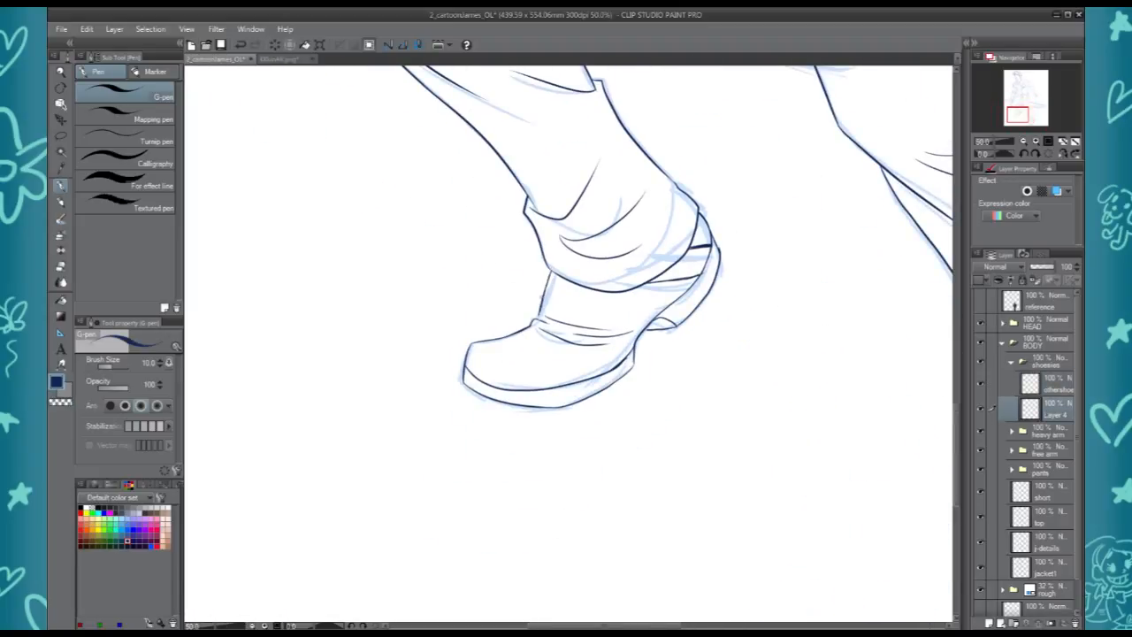
pyautogui.hotkey('ctrl', 'z')
pyautogui.scroll(3, 672, 157)
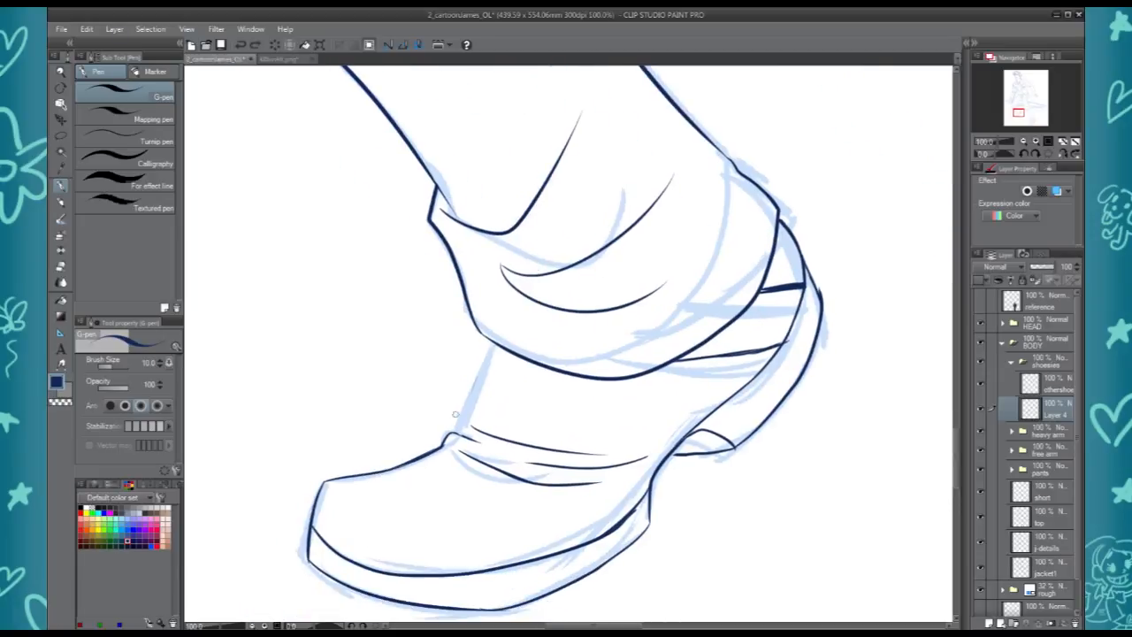
pyautogui.moveTo(483, 340); pyautogui.dragTo(457, 435)
pyautogui.moveTo(400, 511)
pyautogui.mouseDown()
pyautogui.moveTo(444, 536)
pyautogui.moveTo(449, 528)
pyautogui.mouseUp()
pyautogui.moveTo(339, 486); pyautogui.dragTo(370, 485)
pyautogui.moveTo(654, 392); pyautogui.dragTo(686, 409)
# Save the drawing and collapse the shoesies and BODY folders
pyautogui.scroll(-4, 787, 247)
pyautogui.moveTo(787, 247); pyautogui.dragTo(629, 305)
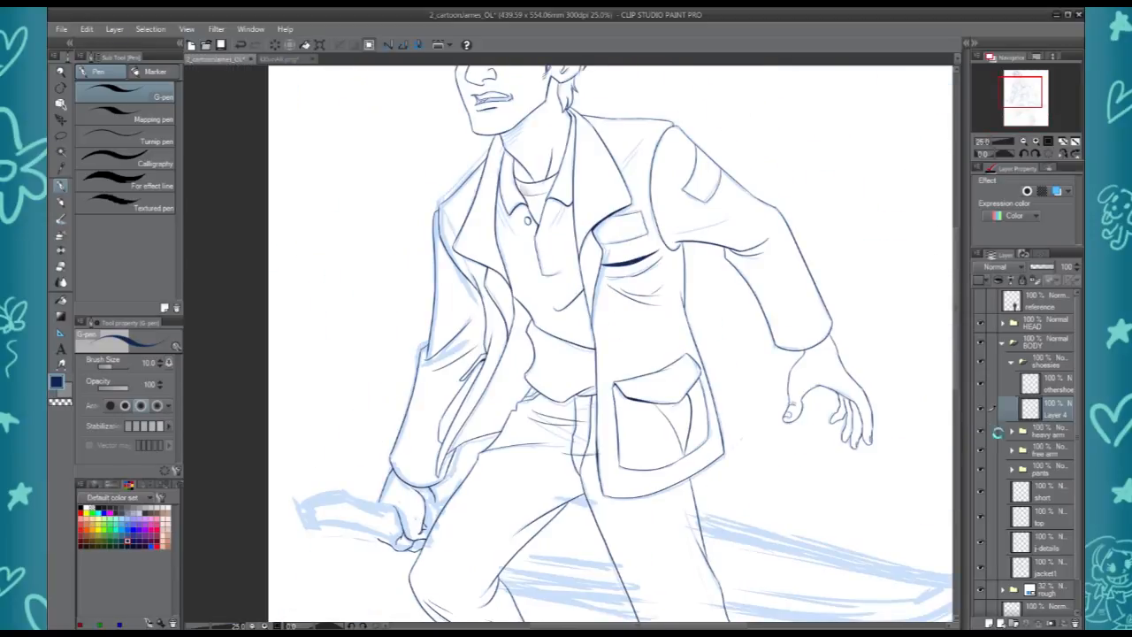
pyautogui.hotkey('ctrl', 's')
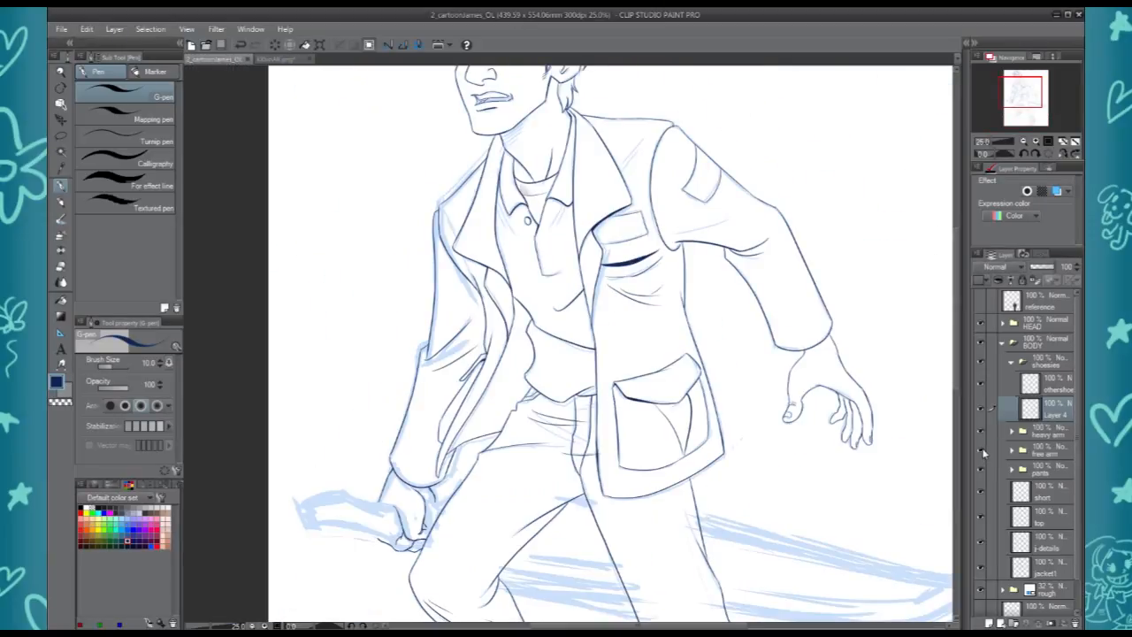
pyautogui.moveTo(543, 545); pyautogui.dragTo(520, 345)
pyautogui.click(1011, 362)
pyautogui.click(1003, 342)
# Check the whole figure's line art mirrored with the rough sketch hidden, and restore the normal view
pyautogui.hotkey('ctrl', '-')
pyautogui.moveTo(673, 299); pyautogui.dragTo(640, 364)
pyautogui.click(981, 362)
pyautogui.press('h')
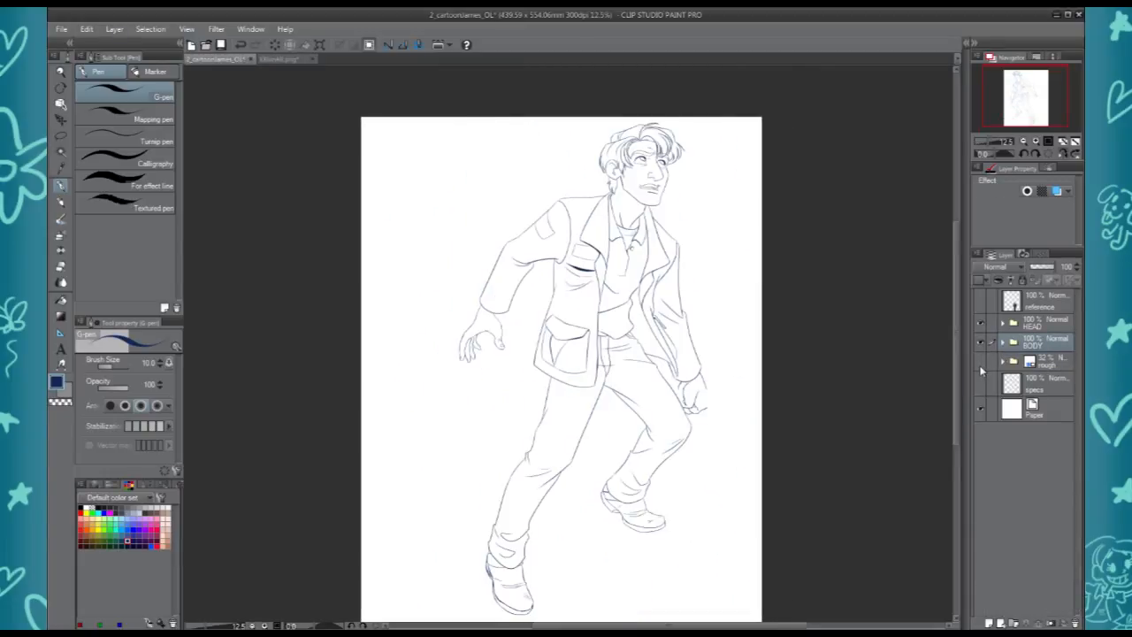
pyautogui.press('h')
pyautogui.click(981, 363)
# Create a layer folder named GREAT KNIFE above the HEAD folder and save the drawing
pyautogui.click(1035, 325)
pyautogui.click(1015, 623)
pyautogui.doubleClick(1046, 325)
pyautogui.write('GREAT KNIFE')
pyautogui.press('Return')
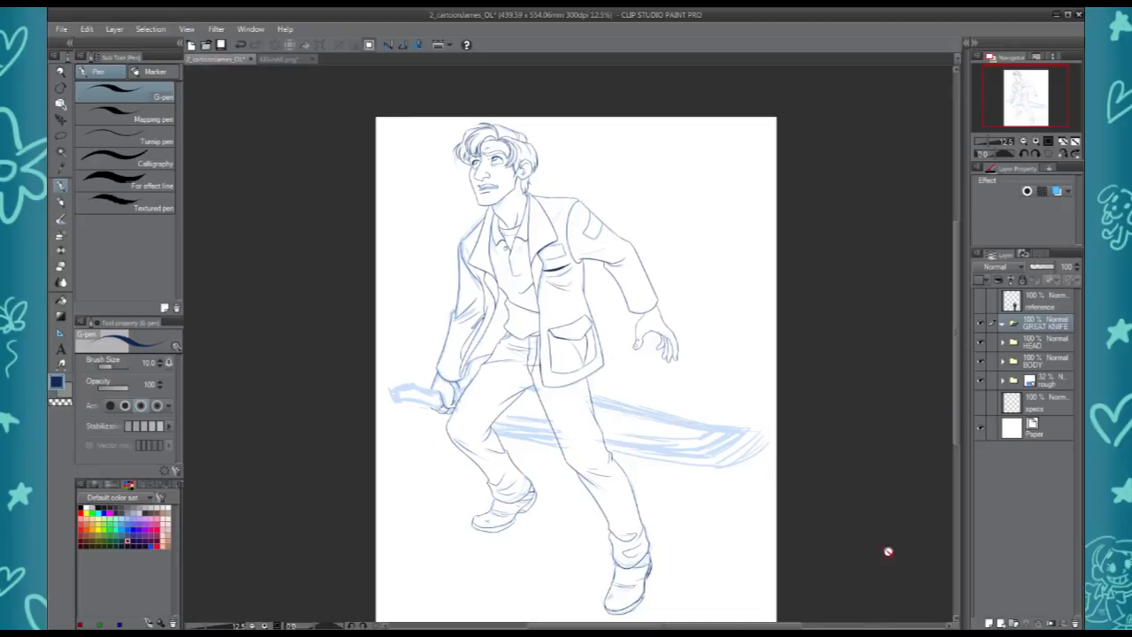
pyautogui.hotkey('ctrl', 's')
# Save a separate copy of the drawing as 2_cartoonJames_OL_greatknifeyo
pyautogui.click(61, 29)
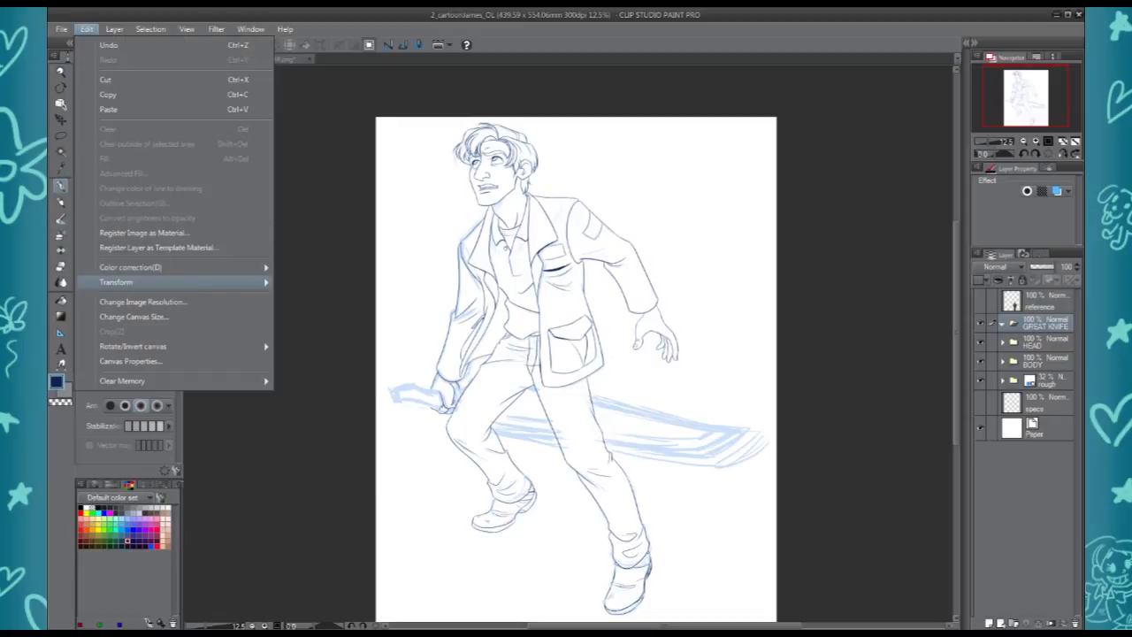
pyautogui.click(88, 124)
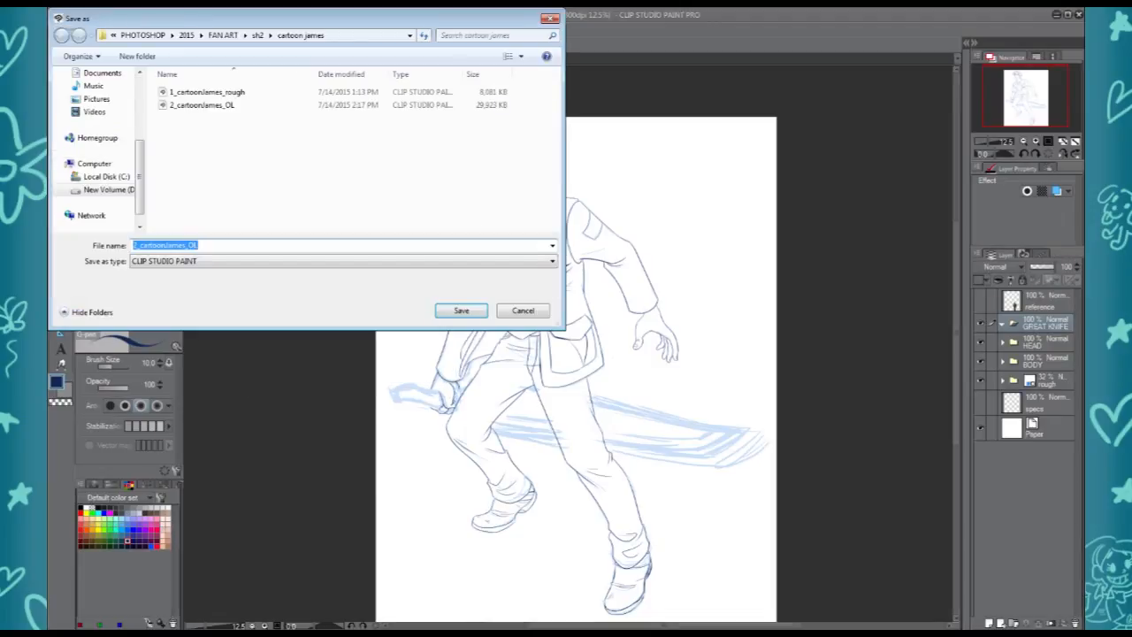
pyautogui.write('_greatknifeyo')
pyautogui.press('Return')
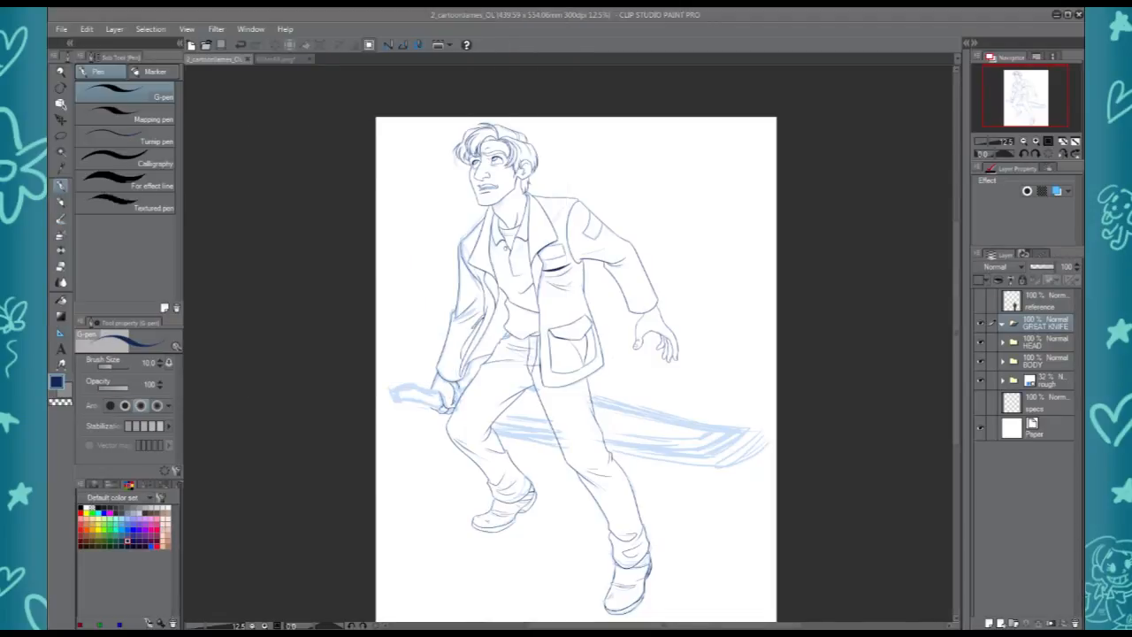
# Merge the HEAD folder into a single layer
pyautogui.click(1044, 352)
pyautogui.click(1003, 344)
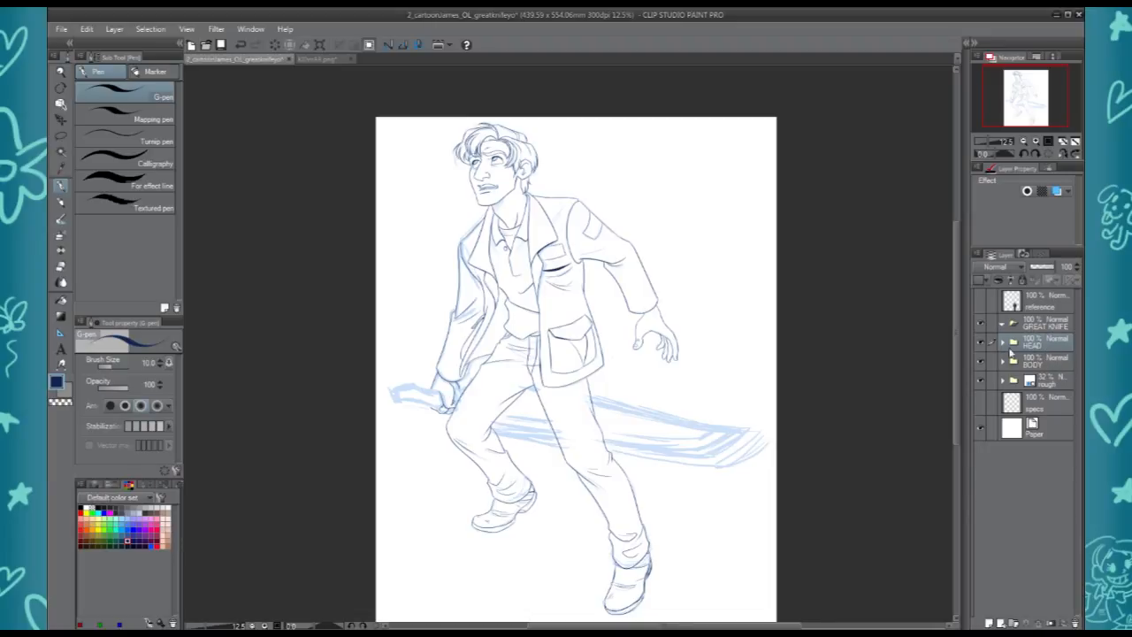
pyautogui.rightClick(1035, 342)
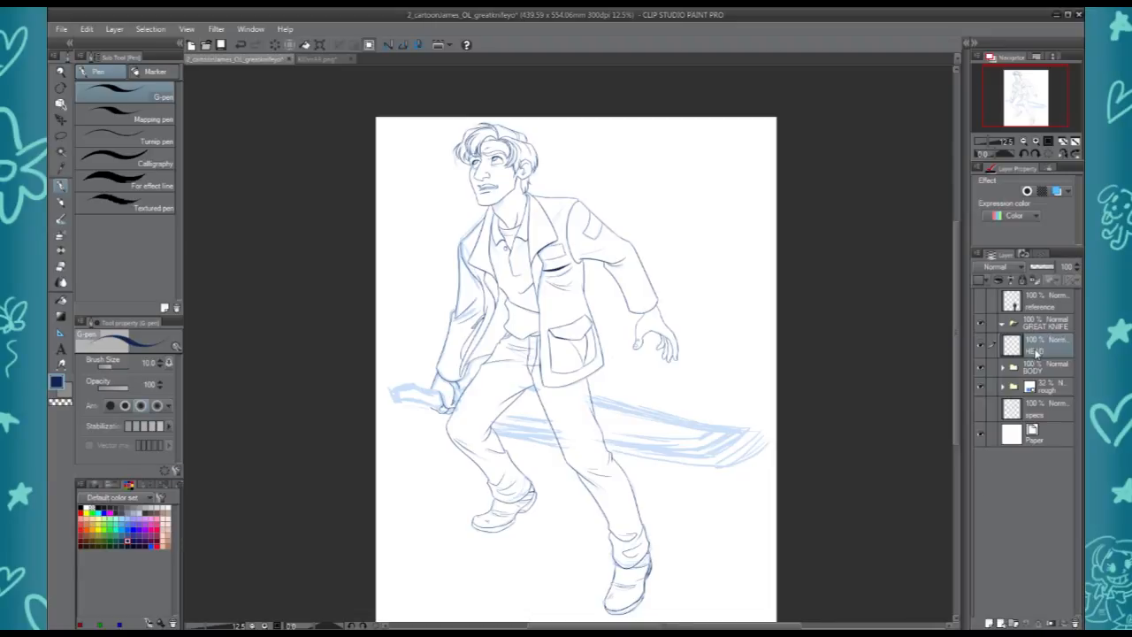
pyautogui.click(991, 568)
# Move the heavy arm folder out of BODY to above GREAT KNIFE, and merge the BODY folder into one layer
pyautogui.click(1003, 367)
pyautogui.click(1034, 369)
pyautogui.click(981, 406)
pyautogui.click(981, 406)
pyautogui.moveTo(1040, 406); pyautogui.dragTo(1041, 315)
pyautogui.rightClick(1005, 391)
pyautogui.click(986, 419)
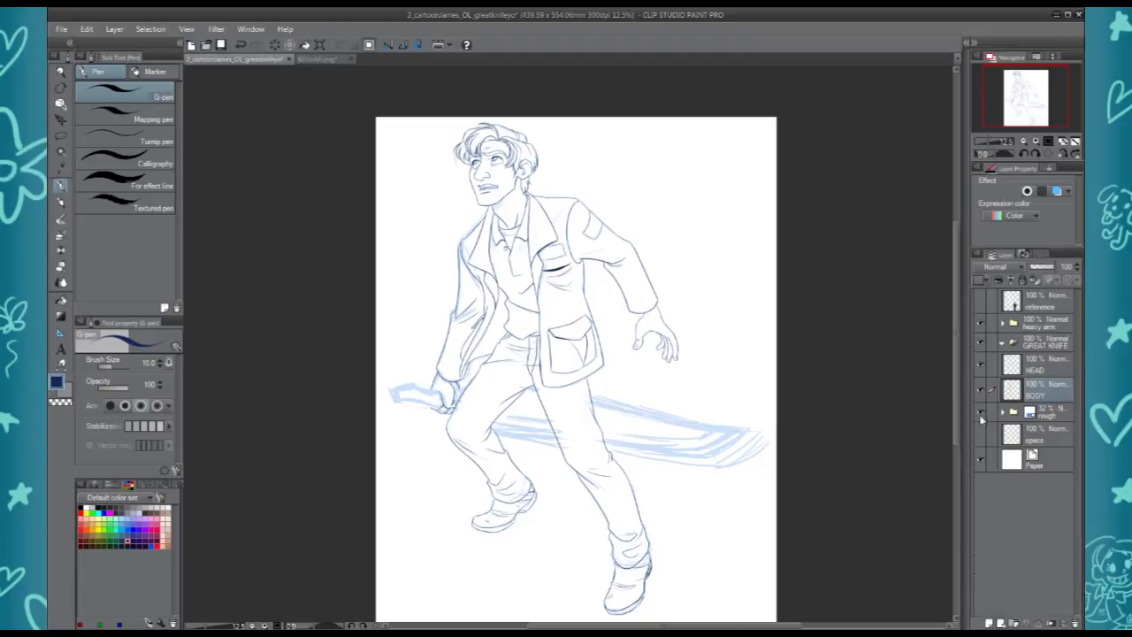
# Merge the HEAD layer down into BODY, hide the rough folder and check the merged layer's visibility
pyautogui.click(1017, 372)
pyautogui.hotkey('ctrl', 'e')
pyautogui.click(981, 387)
pyautogui.click(982, 371)
pyautogui.click(981, 371)
pyautogui.click(981, 372)
pyautogui.click(982, 372)
# Extend the canvas on the side in front of the figure to a width of about 665 mm
pyautogui.moveTo(610, 391); pyautogui.dragTo(652, 375)
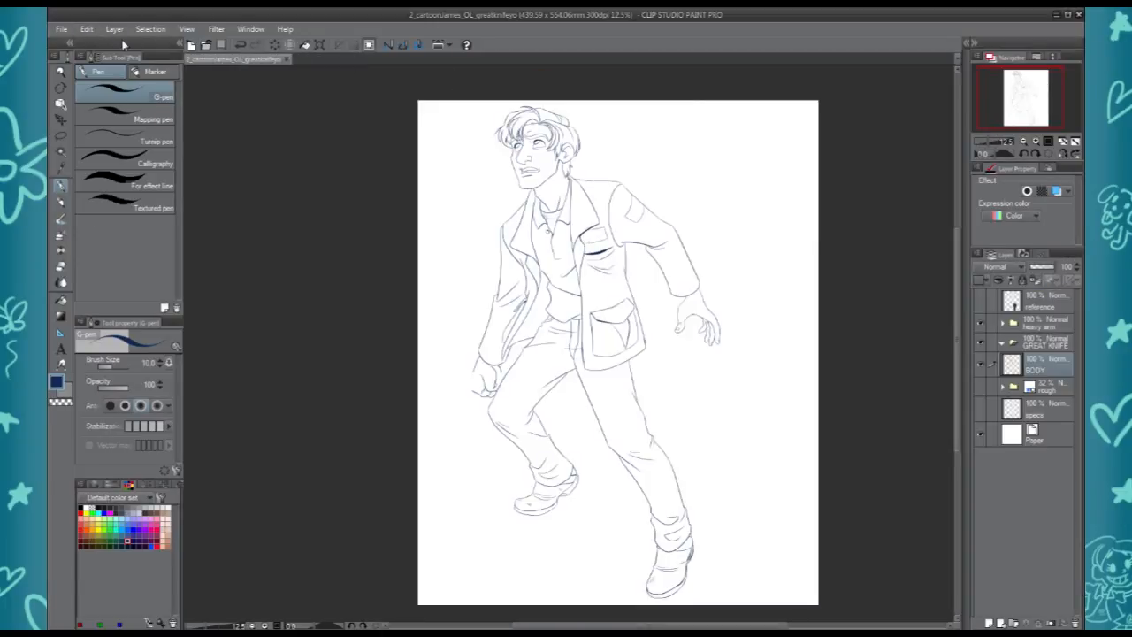
pyautogui.click(88, 30)
pyautogui.moveTo(124, 282)
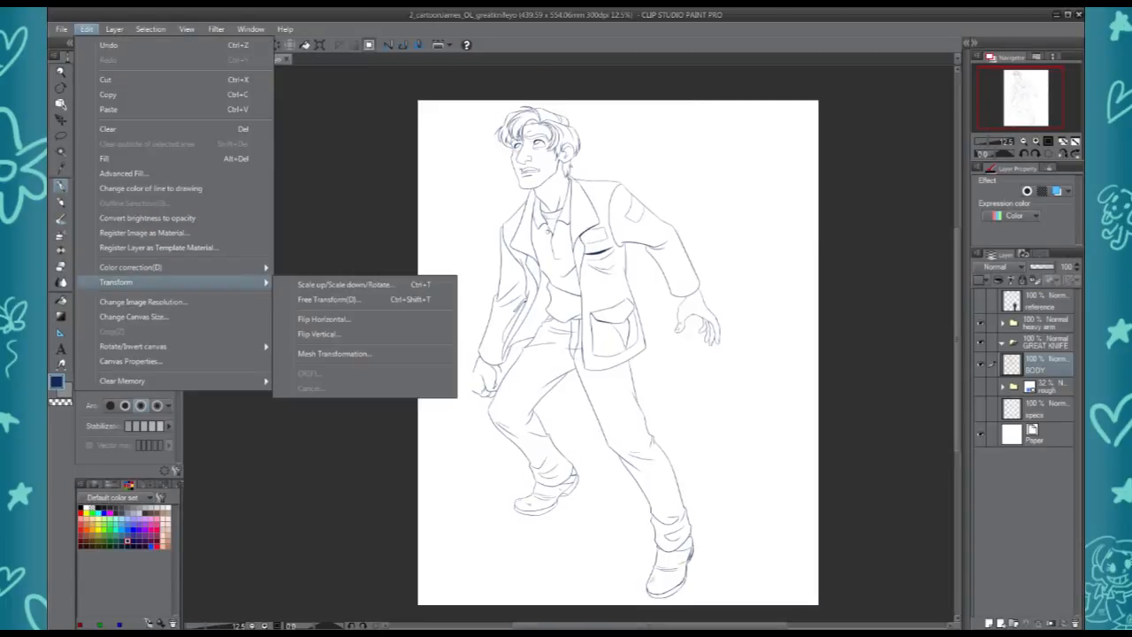
pyautogui.click(132, 317)
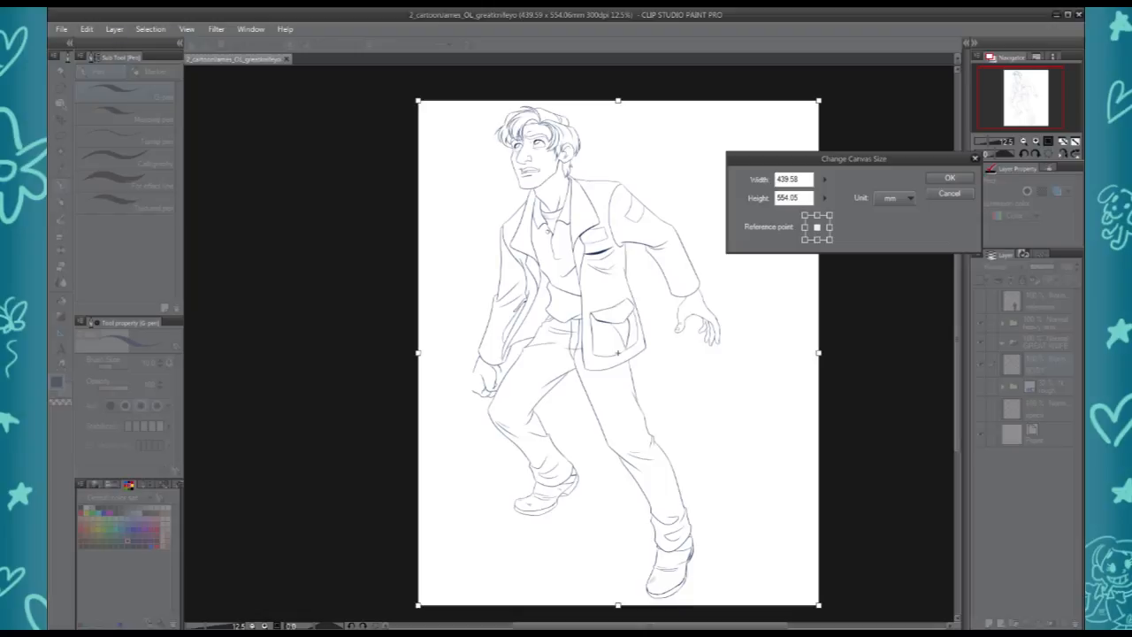
pyautogui.moveTo(418, 353); pyautogui.dragTo(212, 377)
pyautogui.press('Return')
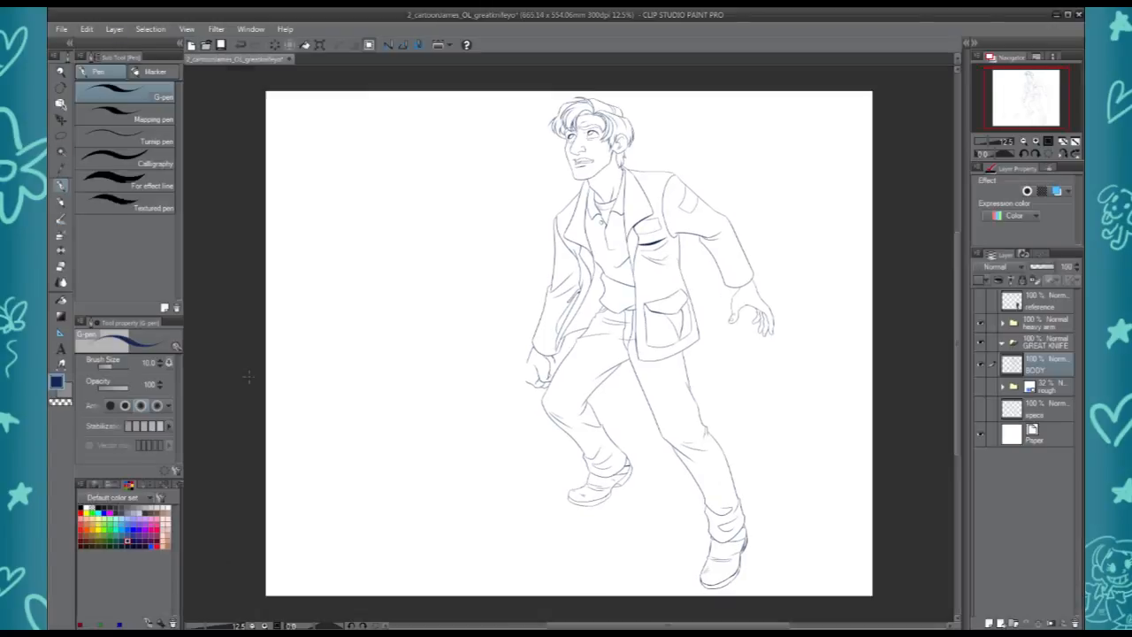
# Create a raster layer named trying AGAINNNN above the rough folder
pyautogui.click(1031, 389)
pyautogui.hotkey('ctrl', 'shift', 'n')
pyautogui.write('b')
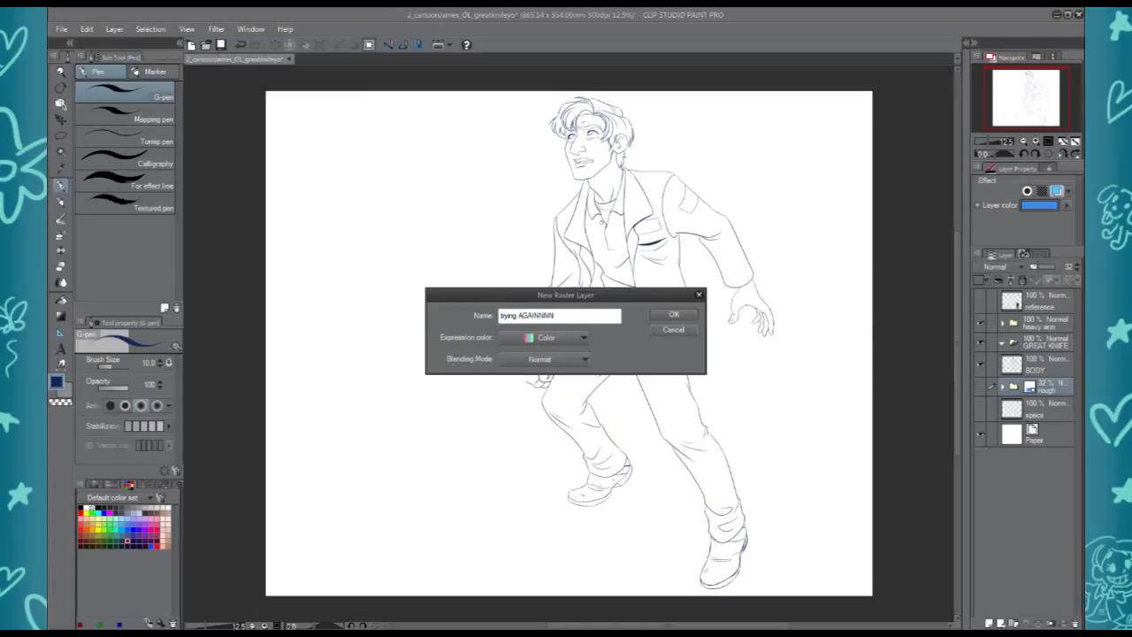
pyautogui.press('Return')
# Choose the Textured pen at size 80 and hide the clutching hand layer in the heavy arm folder
pyautogui.press(']')
pyautogui.press(']')
pyautogui.press(']')
pyautogui.press(']')
pyautogui.press(']')
pyautogui.press(']')
pyautogui.click(1002, 322)
pyautogui.click(980, 347)
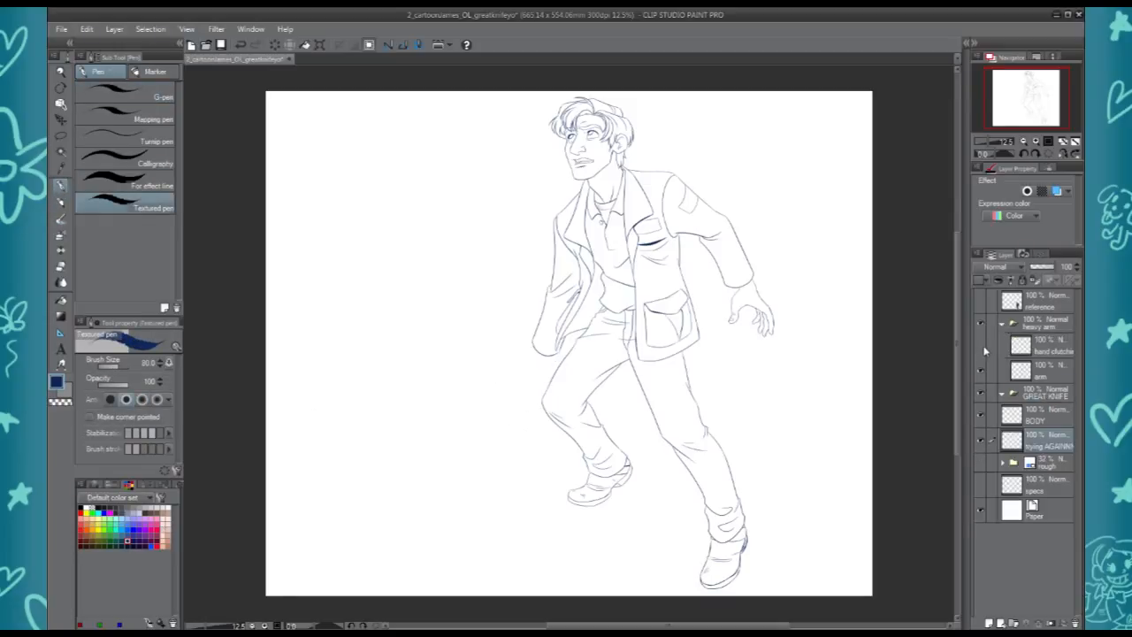
# Sketch a gripping hand at the heavy arm's cuff holding the great knife, with its blade pointing forward and down
pyautogui.moveTo(531, 376)
pyautogui.mouseDown()
pyautogui.moveTo(594, 338)
pyautogui.moveTo(610, 341)
pyautogui.mouseUp()
pyautogui.hotkey('ctrl', 'z')
pyautogui.moveTo(531, 363)
pyautogui.mouseDown()
pyautogui.moveTo(498, 350)
pyautogui.moveTo(290, 462)
pyautogui.moveTo(522, 394)
pyautogui.mouseUp()
pyautogui.moveTo(462, 426); pyautogui.dragTo(542, 381)
pyautogui.moveTo(368, 476); pyautogui.dragTo(540, 381)
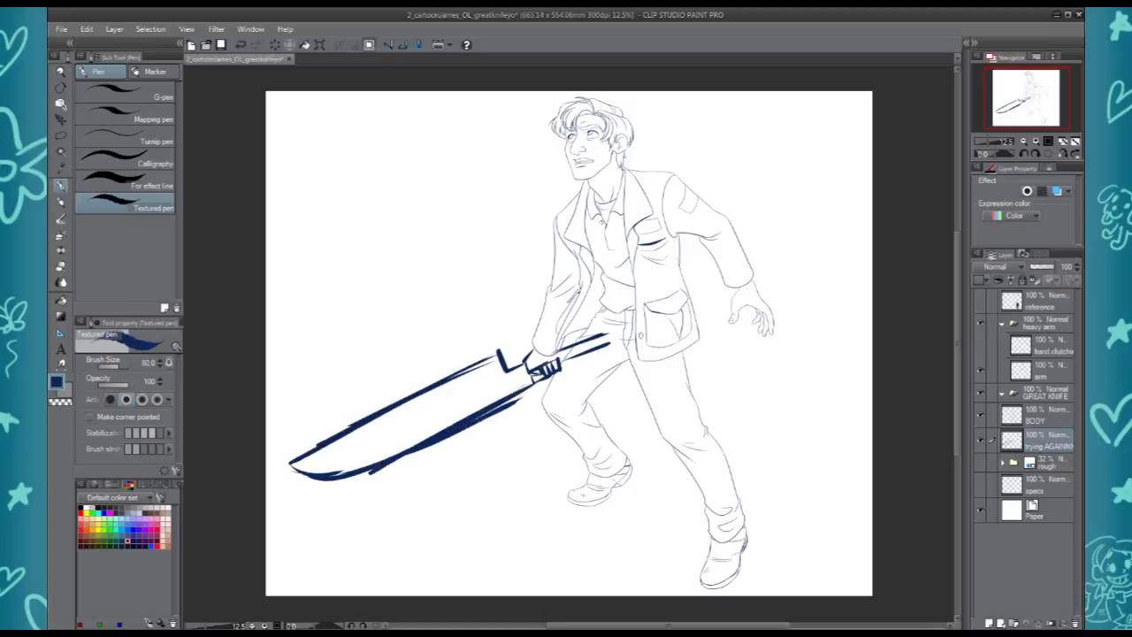
# Mirror the view and compare the forward knife sketch with the rough backward knife by toggling the hand, sketch and rough layers
pyautogui.press('h')
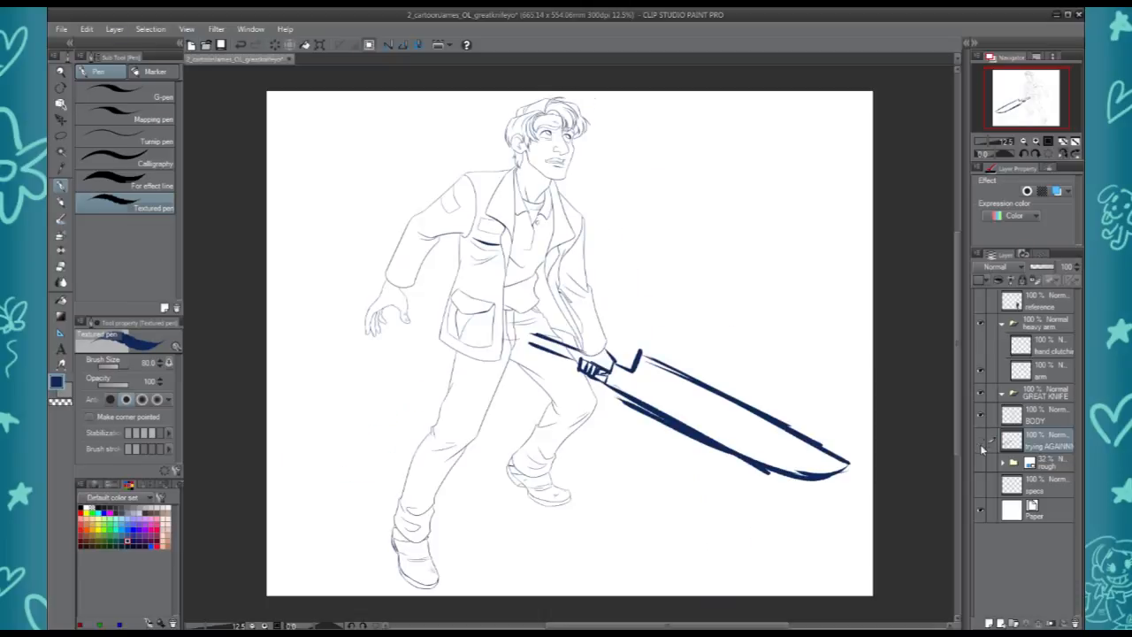
pyautogui.click(981, 441)
pyautogui.click(981, 347)
pyautogui.click(981, 463)
pyautogui.click(981, 463)
pyautogui.click(981, 442)
pyautogui.click(981, 441)
pyautogui.click(981, 463)
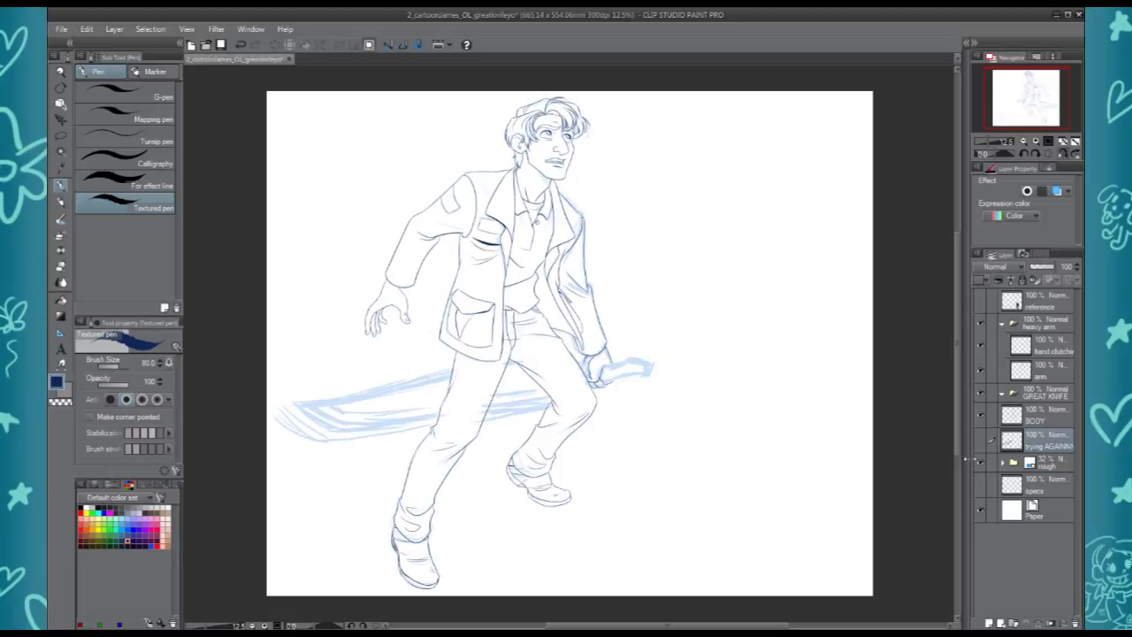
# Create a raster layer named sil1 in the heavy arm folder
pyautogui.click(1033, 325)
pyautogui.hotkey('ctrl', 'shift', 'n')
pyautogui.write('sil1')
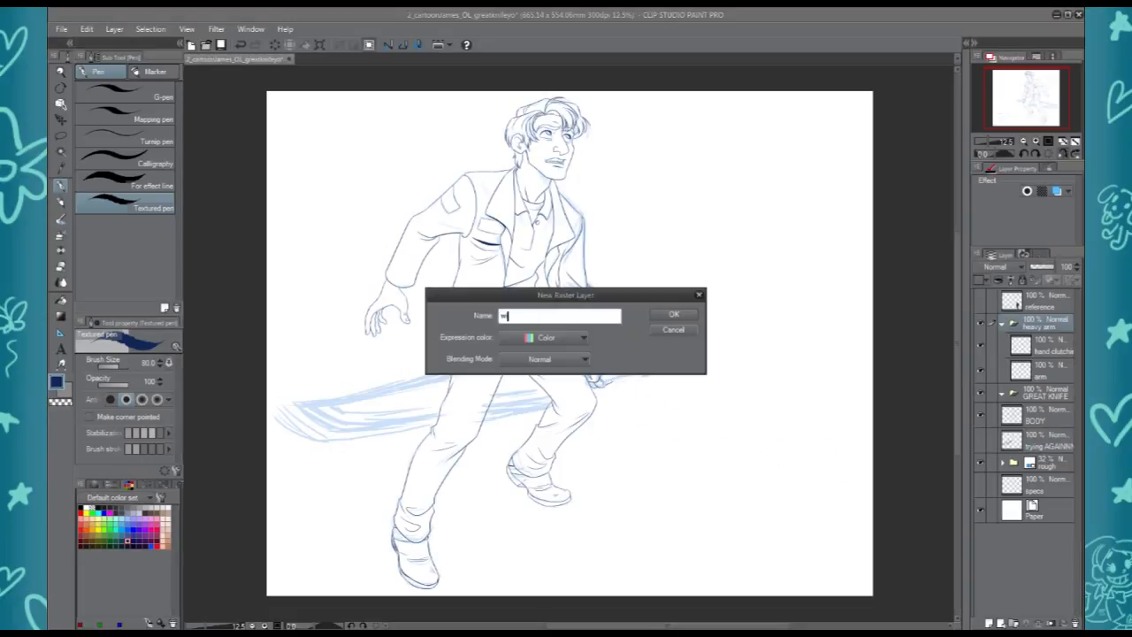
pyautogui.press('Return')
# Trace a thick closed outline around the whole figure on the sil1 layer, including head, jacket, legs, shoes and free hand
pyautogui.moveTo(387, 276)
pyautogui.mouseDown()
pyautogui.moveTo(433, 206)
pyautogui.moveTo(485, 172)
pyautogui.mouseUp()
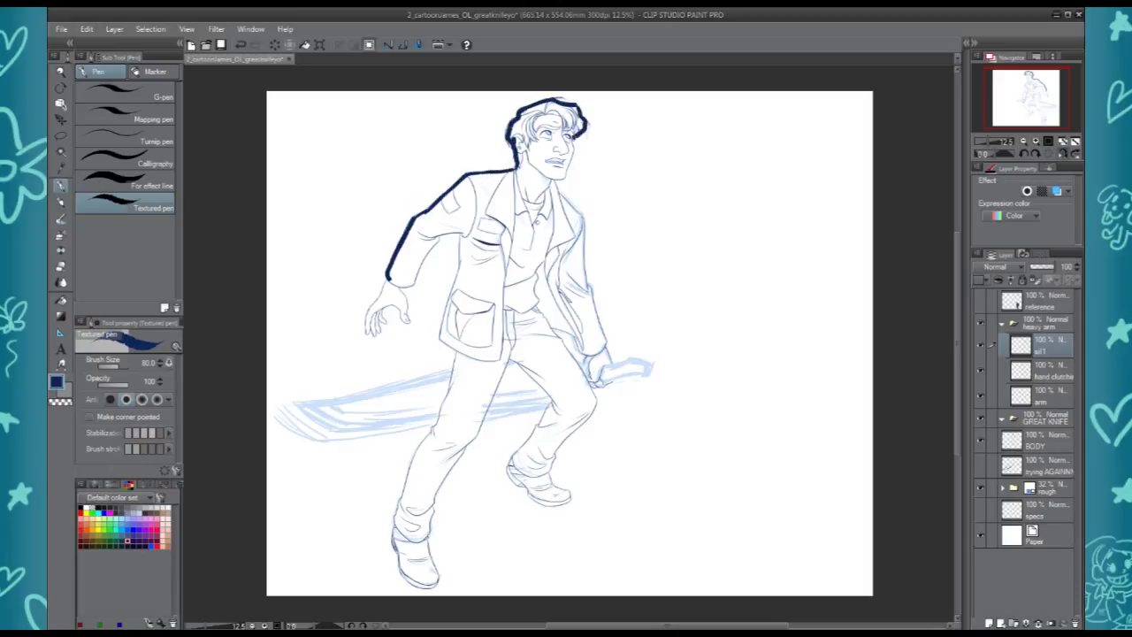
pyautogui.moveTo(554, 177)
pyautogui.mouseDown()
pyautogui.moveTo(585, 217)
pyautogui.moveTo(588, 278)
pyautogui.mouseUp()
pyautogui.hotkey('ctrl', 'z')
pyautogui.moveTo(582, 219)
pyautogui.mouseDown()
pyautogui.moveTo(604, 338)
pyautogui.moveTo(573, 355)
pyautogui.moveTo(594, 405)
pyautogui.mouseUp()
pyautogui.moveTo(508, 358)
pyautogui.mouseDown()
pyautogui.moveTo(558, 403)
pyautogui.moveTo(512, 483)
pyautogui.moveTo(552, 485)
pyautogui.moveTo(595, 394)
pyautogui.moveTo(488, 406)
pyautogui.moveTo(436, 485)
pyautogui.moveTo(433, 570)
pyautogui.moveTo(395, 551)
pyautogui.moveTo(458, 347)
pyautogui.moveTo(461, 227)
pyautogui.mouseUp()
pyautogui.moveTo(386, 279); pyautogui.dragTo(367, 327)
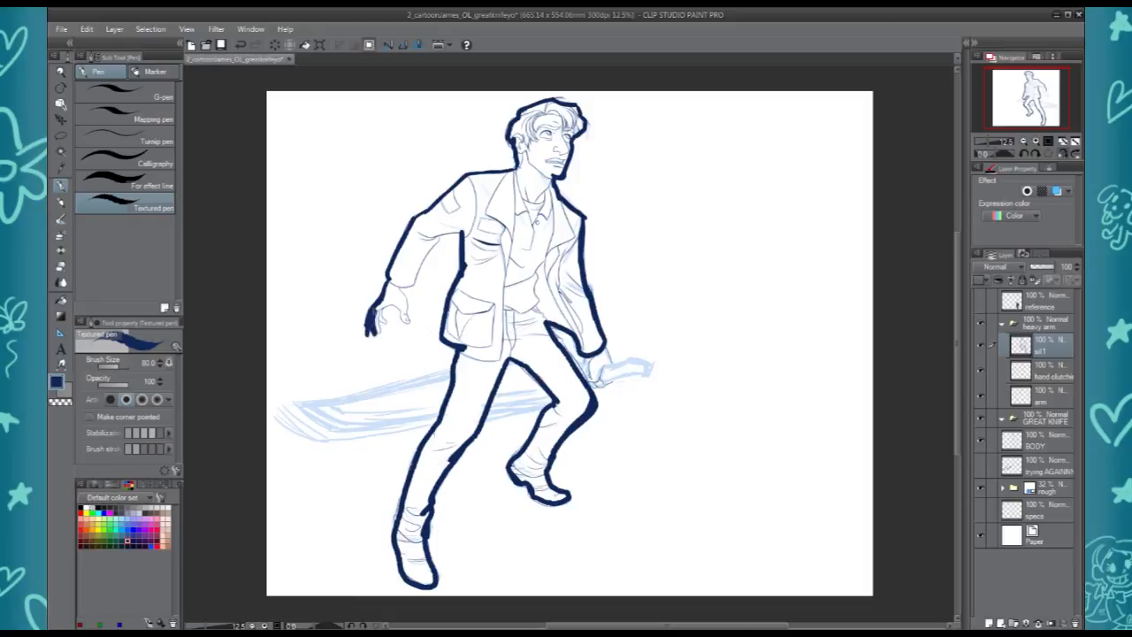
pyautogui.moveTo(403, 308)
pyautogui.mouseDown()
pyautogui.moveTo(433, 248)
pyautogui.moveTo(462, 230)
pyautogui.mouseUp()
# Fill the traced figure outline with solid dark blue to form a silhouette
pyautogui.press('g')
pyautogui.click(540, 218)
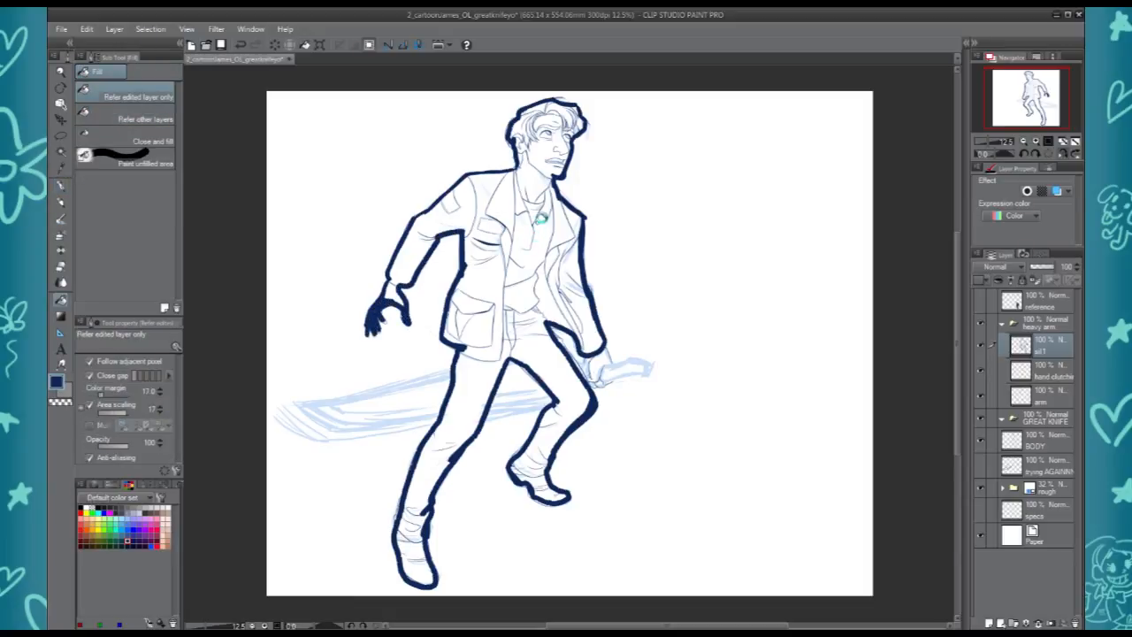
pyautogui.click(545, 213)
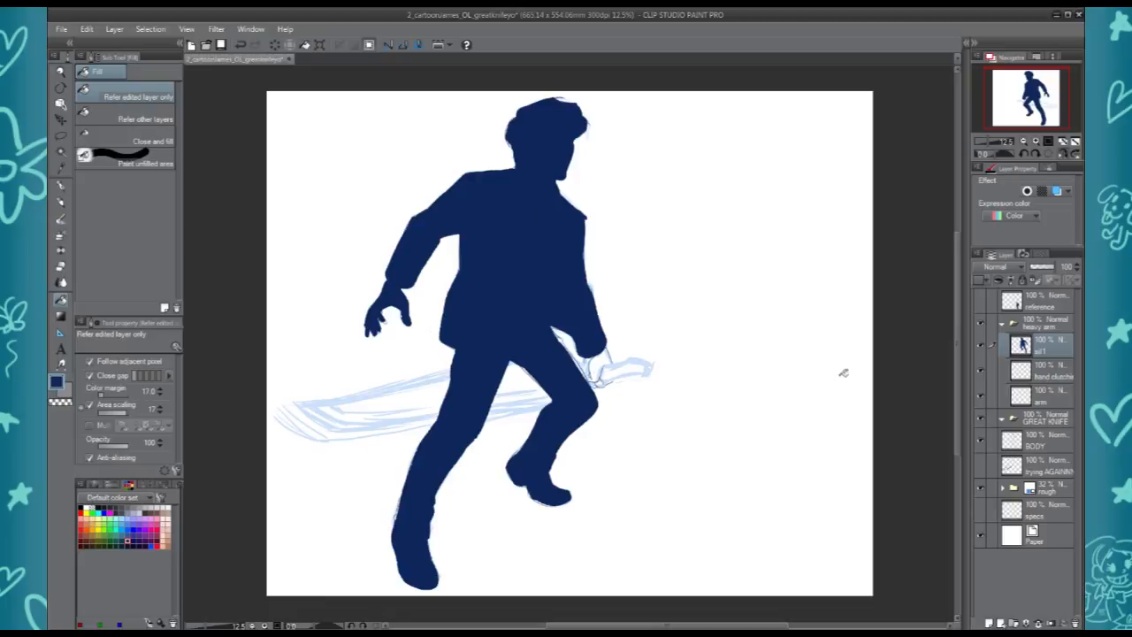
# Create a raster layer named knifeBACK and outline the gripping hand, handle and backward-pointing blade over the rough sketch
pyautogui.hotkey('ctrl', 'shift', 'n')
pyautogui.write('knifeBACK')
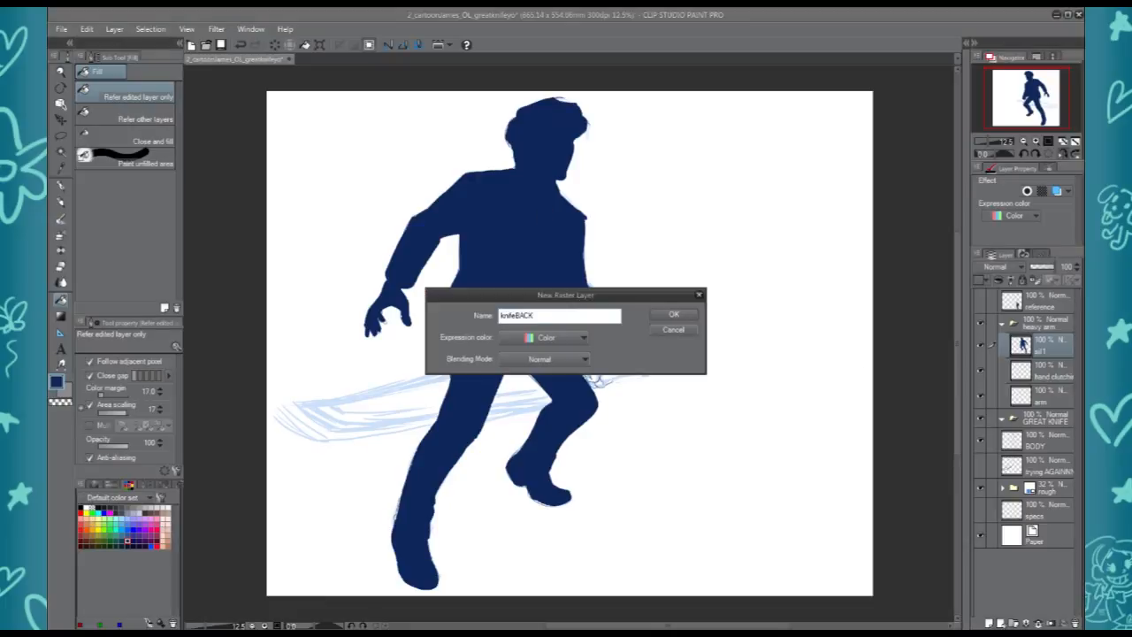
pyautogui.press('Return')
pyautogui.press('p')
pyautogui.moveTo(605, 352); pyautogui.dragTo(636, 360)
pyautogui.moveTo(589, 386); pyautogui.dragTo(598, 353)
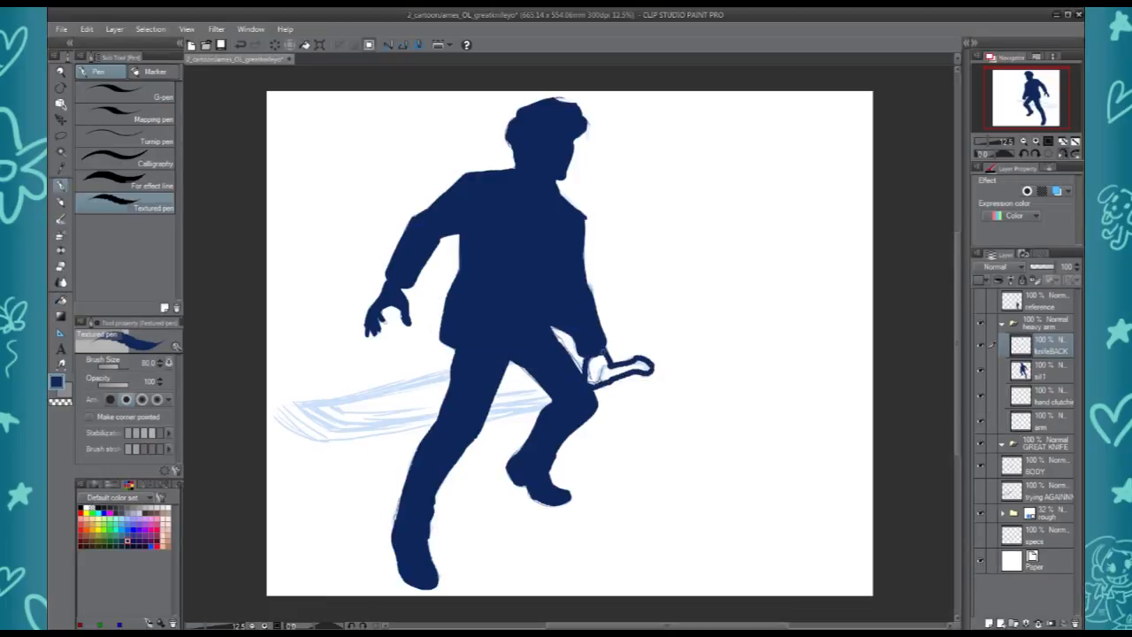
pyautogui.hotkey('ctrl', 'z')
pyautogui.moveTo(451, 382)
pyautogui.mouseDown()
pyautogui.moveTo(338, 415)
pyautogui.moveTo(372, 434)
pyautogui.moveTo(568, 400)
pyautogui.mouseUp()
pyautogui.press('g')
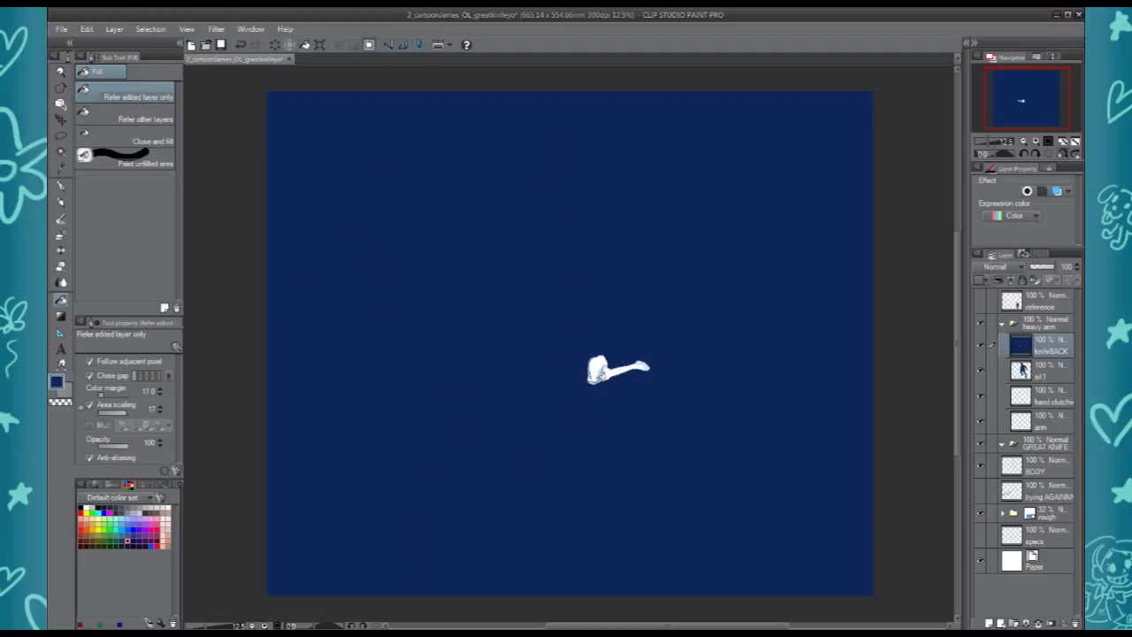
pyautogui.hotkey('ctrl', 'z')
pyautogui.hotkey('ctrl', 'z')
# Fill the backward knife's blade, handle and gripping hand with solid dark blue
pyautogui.press('p')
pyautogui.press('g')
pyautogui.click(519, 389)
pyautogui.click(623, 368)
pyautogui.click(605, 404)
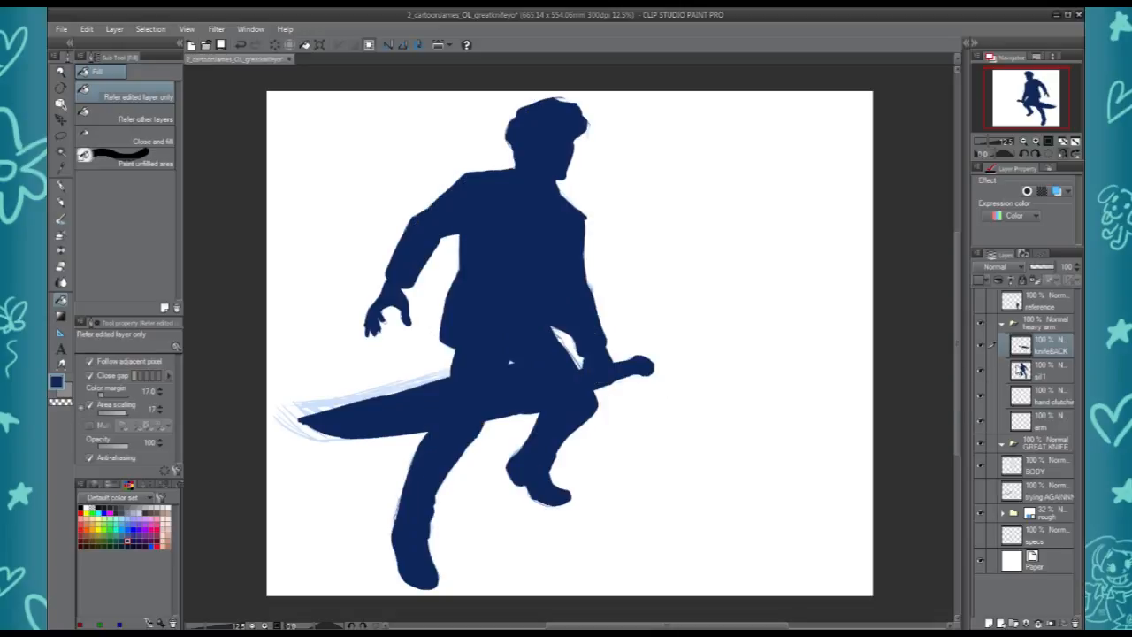
# Create a raster layer named knifeforward, hide knifeBACK and show the forward knife sketch as a guide
pyautogui.hotkey('ctrl', 'shift', 'n')
pyautogui.write('knifeforward')
pyautogui.press('Return')
pyautogui.click(982, 370)
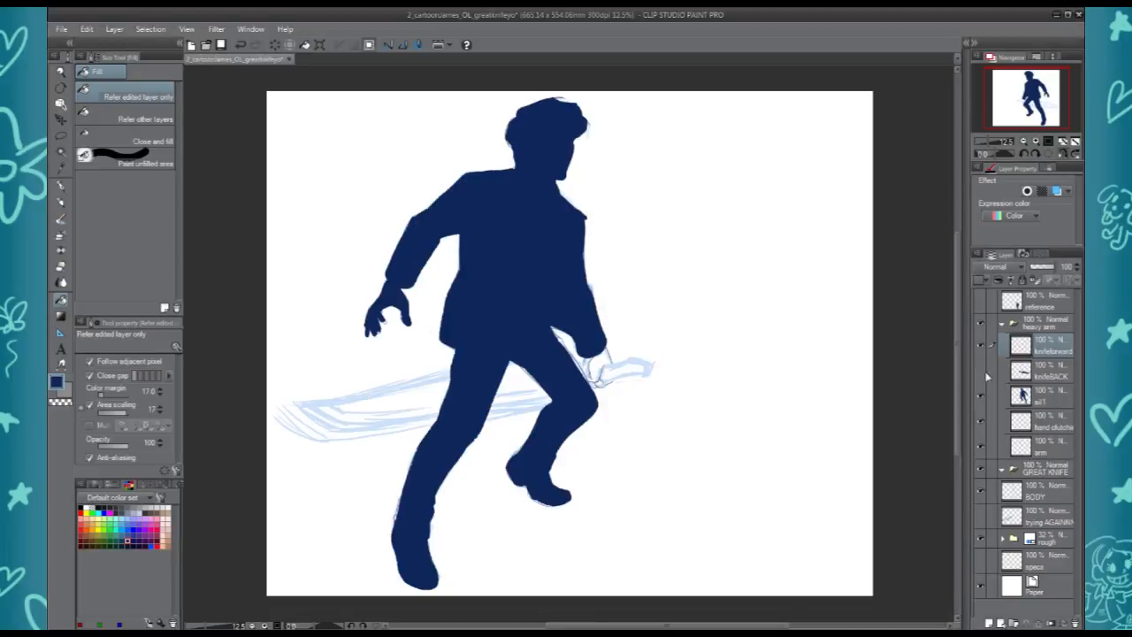
pyautogui.click(982, 518)
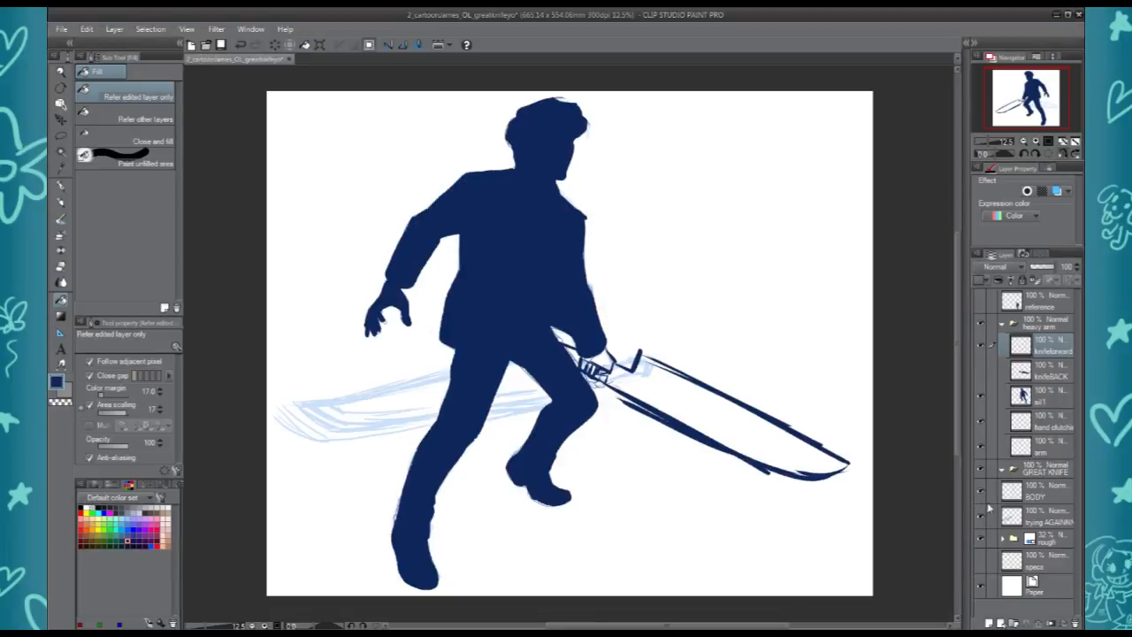
# Outline the forward-pointing knife from handle to blade tip over the sketch, flipping the view to close the blade's contour
pyautogui.press('p')
pyautogui.moveTo(566, 343)
pyautogui.mouseDown()
pyautogui.moveTo(639, 357)
pyautogui.moveTo(853, 462)
pyautogui.moveTo(701, 449)
pyautogui.moveTo(623, 395)
pyautogui.moveTo(613, 364)
pyautogui.moveTo(796, 472)
pyautogui.moveTo(849, 462)
pyautogui.mouseUp()
pyautogui.hotkey('ctrl', 'z')
pyautogui.moveTo(615, 363)
pyautogui.mouseDown()
pyautogui.moveTo(668, 376)
pyautogui.moveTo(840, 462)
pyautogui.mouseUp()
pyautogui.press('h')
pyautogui.moveTo(341, 438); pyautogui.dragTo(460, 380)
pyautogui.moveTo(460, 380)
pyautogui.mouseDown()
pyautogui.moveTo(491, 361)
pyautogui.moveTo(471, 369)
pyautogui.mouseUp()
# Fill the forward knife's outline with solid dark blue
pyautogui.press('g')
pyautogui.press('g')
pyautogui.click(476, 393)
# Hide the knife sketch, rough and arm layers, and move knifeforward, knifeBACK and sil1 out above the heavy arm folder
pyautogui.click(979, 516)
pyautogui.click(980, 537)
pyautogui.click(980, 446)
pyautogui.moveTo(1044, 396); pyautogui.dragTo(1044, 319)
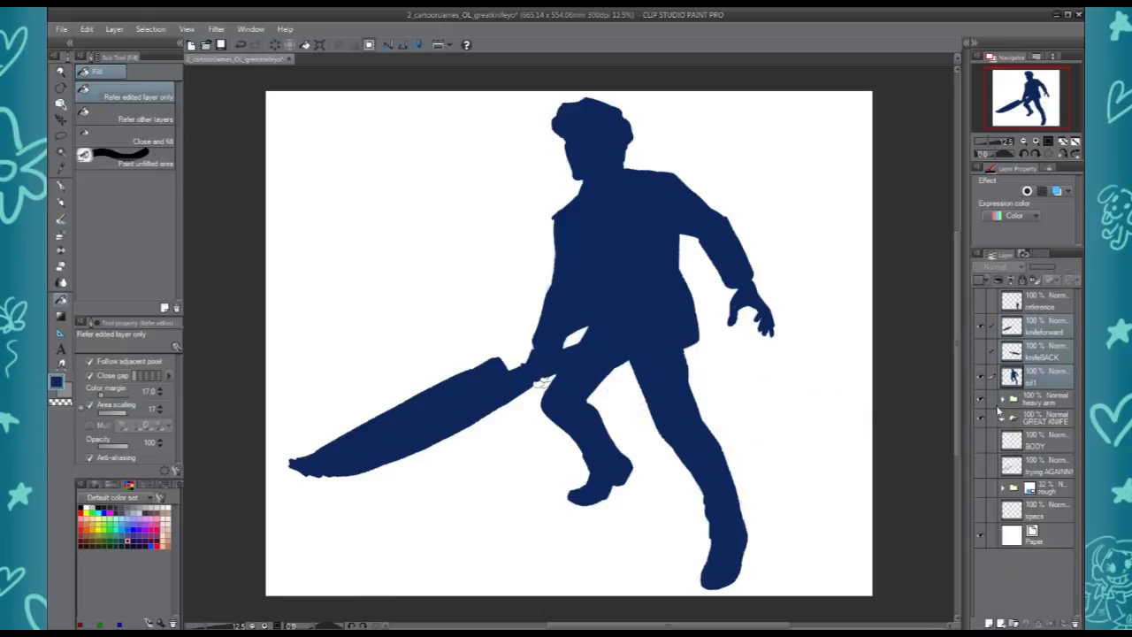
# Compare the body silhouette with the forward and backward knives by alternately showing the knifeforward and knifeBACK layers
pyautogui.click(982, 354)
pyautogui.click(981, 354)
pyautogui.click(982, 329)
pyautogui.click(982, 354)
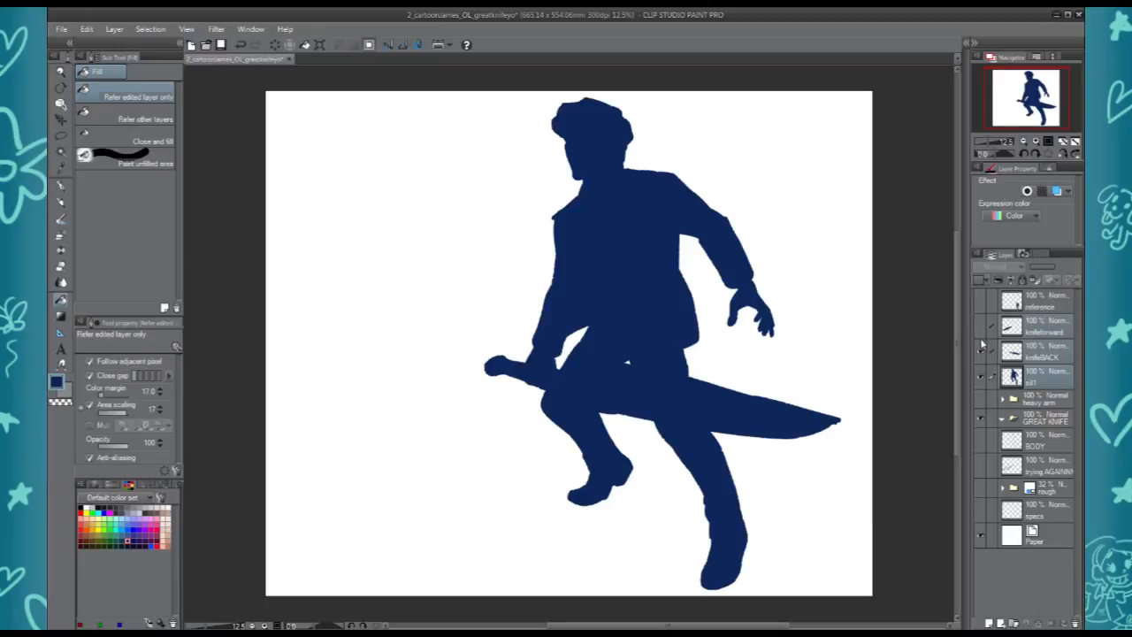
pyautogui.click(980, 351)
pyautogui.click(980, 328)
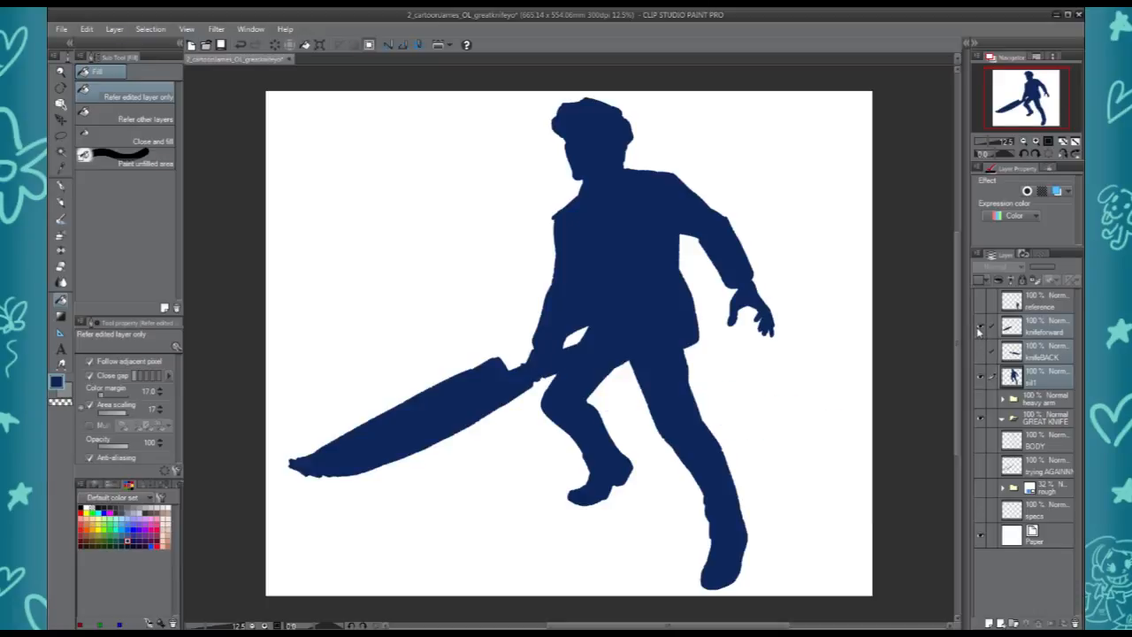
pyautogui.click(980, 328)
pyautogui.click(980, 351)
pyautogui.click(982, 353)
pyautogui.click(980, 329)
pyautogui.click(980, 329)
pyautogui.click(980, 351)
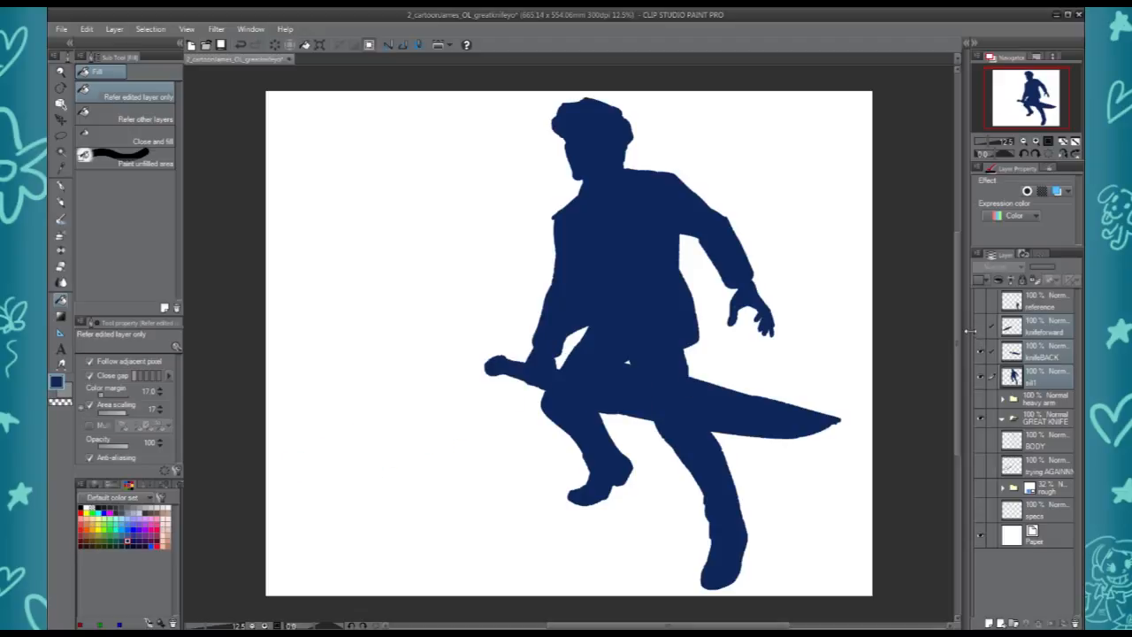
pyautogui.click(1011, 354)
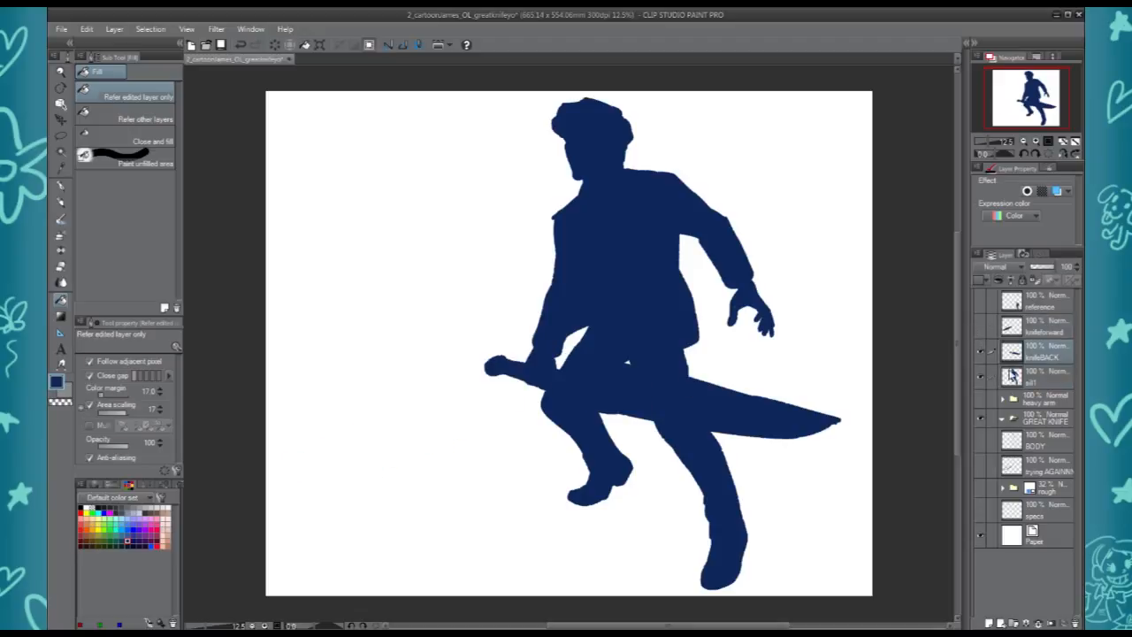
pyautogui.click(982, 352)
pyautogui.click(981, 329)
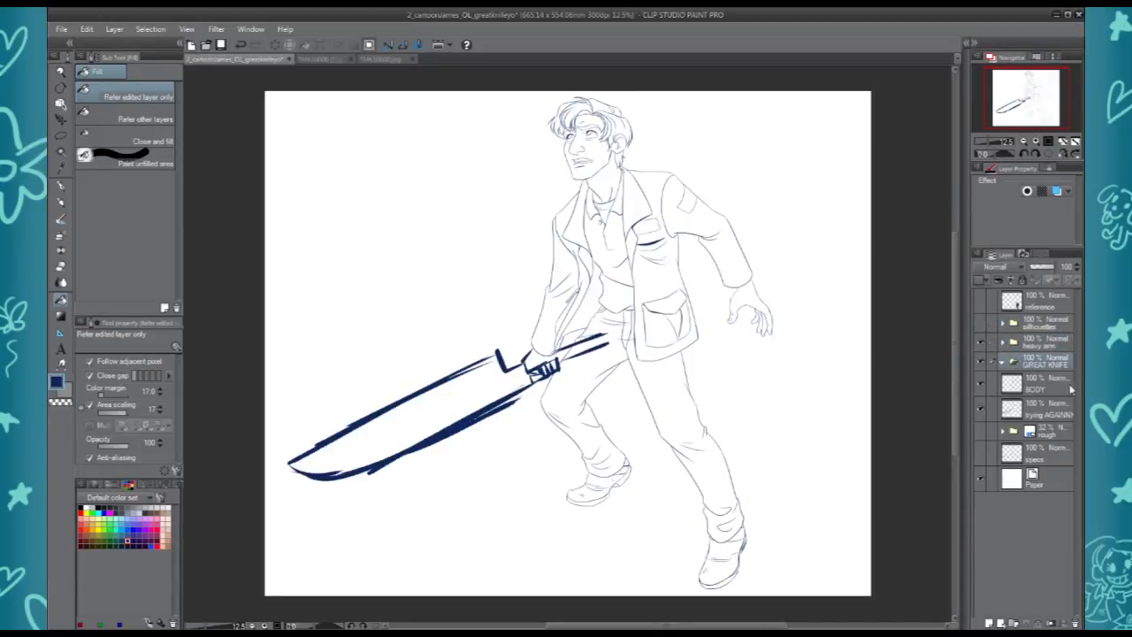
# Fade the forward knife sketch layer to 12% opacity and create a raster layer named basis in the GREAT KNIFE folder
pyautogui.click(1036, 411)
pyautogui.click(1033, 266)
pyautogui.click(1040, 365)
pyautogui.hotkey('ctrl', 'shift', 'n')
pyautogui.write('basis')
pyautogui.press('Return')
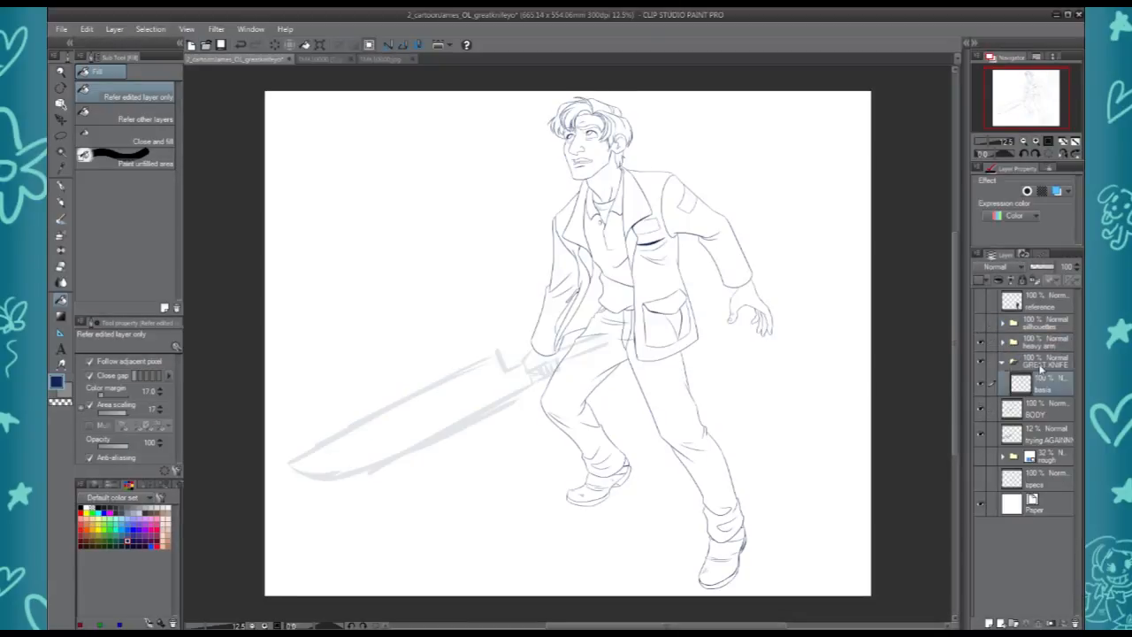
# Sketch long straight guide lines for the knife's upper and lower blade edges and its handle with the Textured pen, checking the figurine reference
pyautogui.press('p')
pyautogui.click(317, 58)
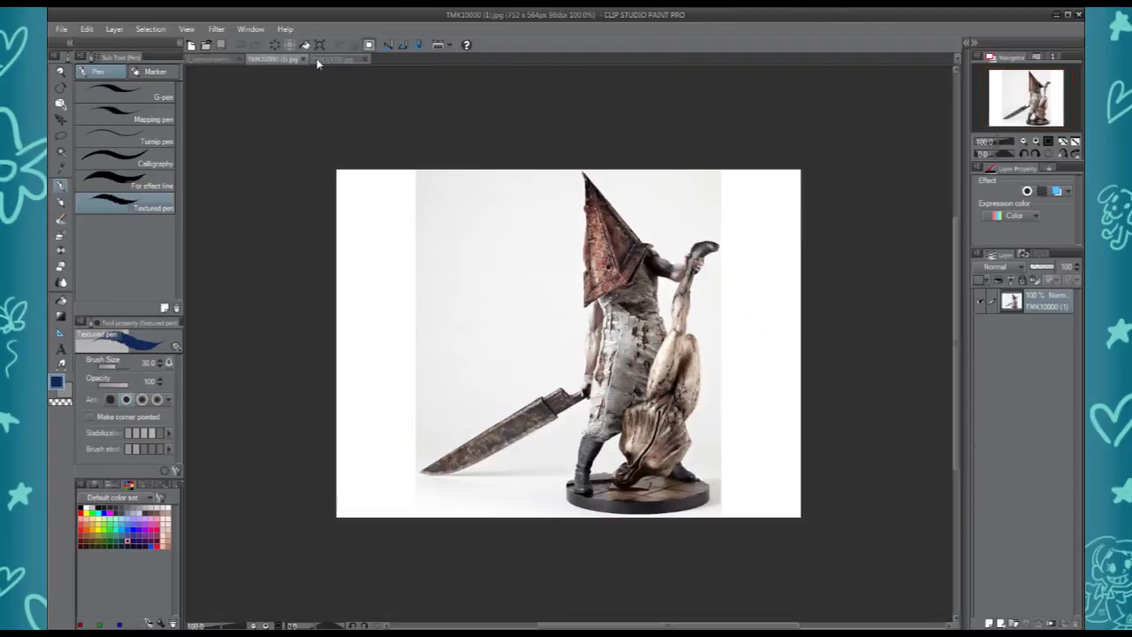
pyautogui.click(232, 59)
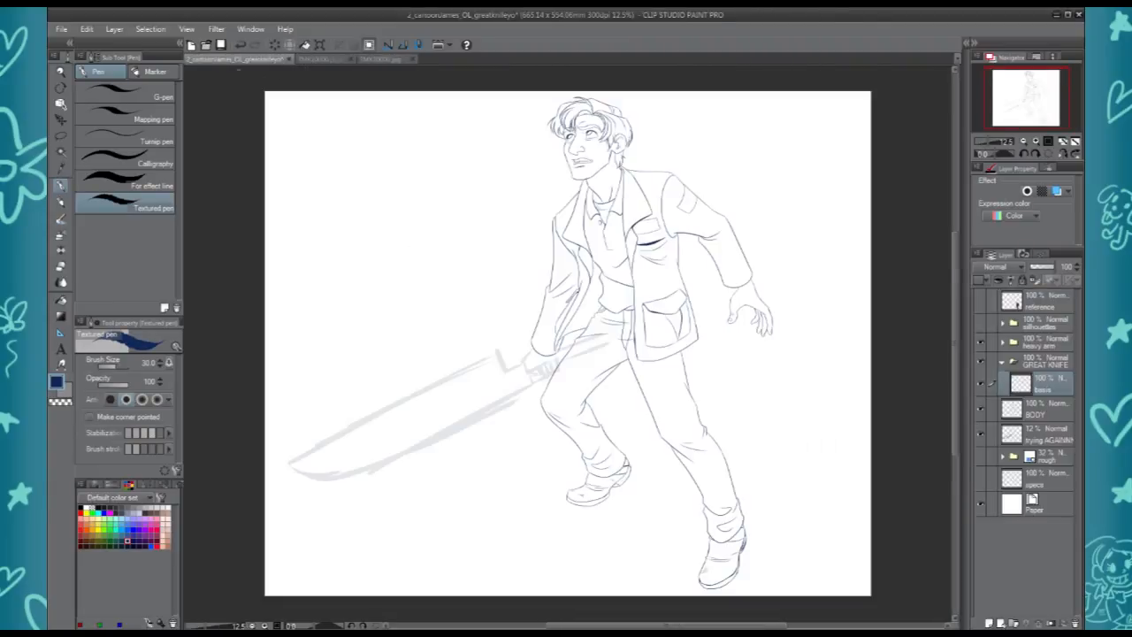
pyautogui.moveTo(611, 344); pyautogui.dragTo(261, 507)
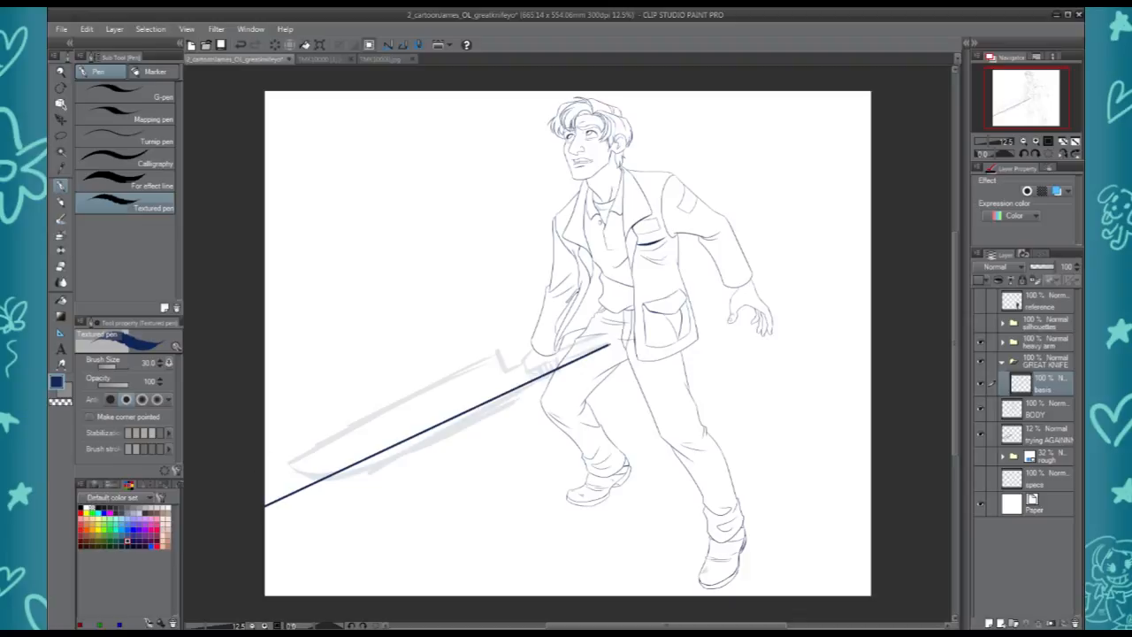
pyautogui.click(315, 58)
pyautogui.click(232, 59)
pyautogui.moveTo(258, 466); pyautogui.dragTo(625, 282)
pyautogui.moveTo(605, 335)
pyautogui.mouseDown()
pyautogui.moveTo(513, 369)
pyautogui.moveTo(649, 310)
pyautogui.mouseUp()
pyautogui.hotkey('ctrl', 'z')
pyautogui.moveTo(513, 369)
pyautogui.mouseDown()
pyautogui.moveTo(630, 319)
pyautogui.moveTo(499, 393)
pyautogui.moveTo(251, 500)
pyautogui.mouseUp()
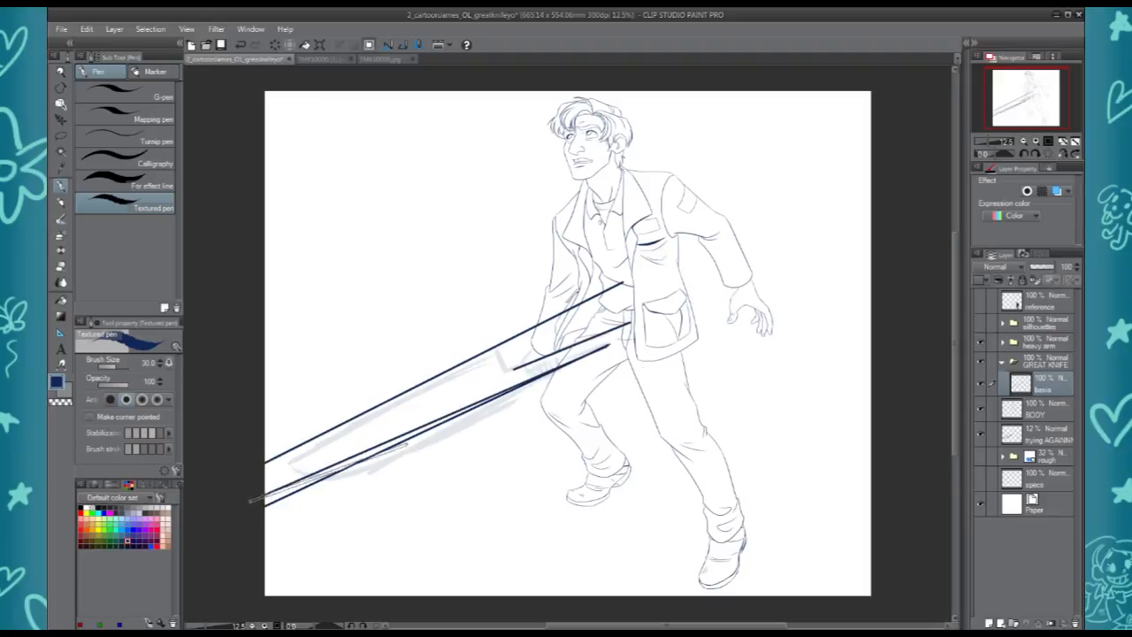
# Block in the knife's curved tip, the notch before the handle and the cross line at the blade's base, following the reference photo
pyautogui.moveTo(283, 453); pyautogui.dragTo(350, 461)
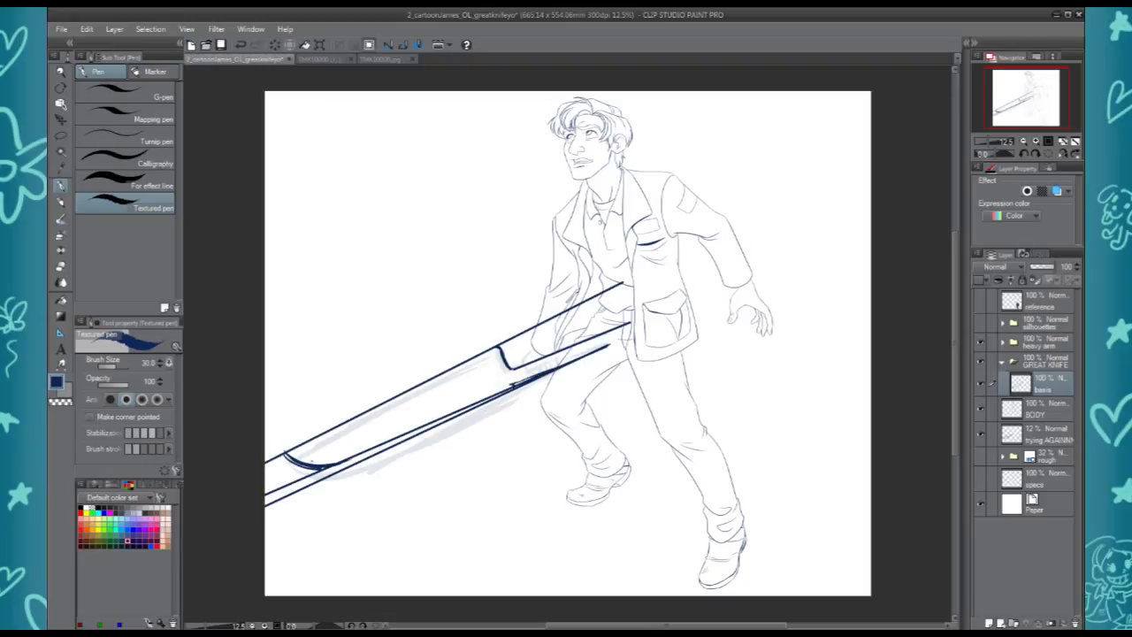
pyautogui.click(340, 59)
pyautogui.click(236, 59)
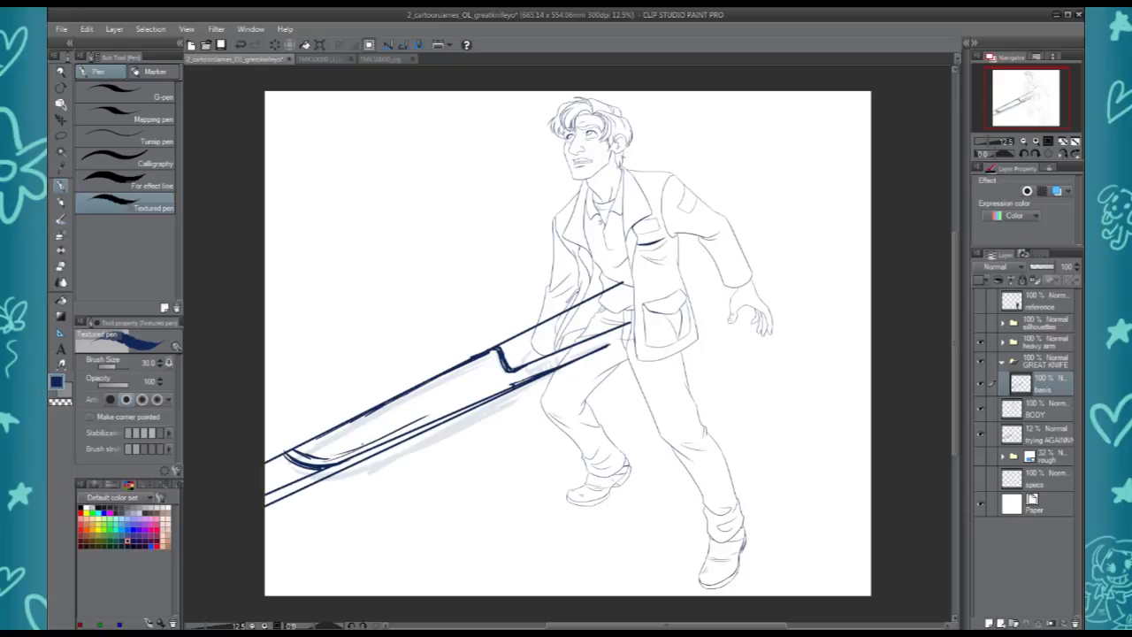
pyautogui.click(328, 58)
pyautogui.click(229, 60)
pyautogui.moveTo(477, 359); pyautogui.dragTo(492, 395)
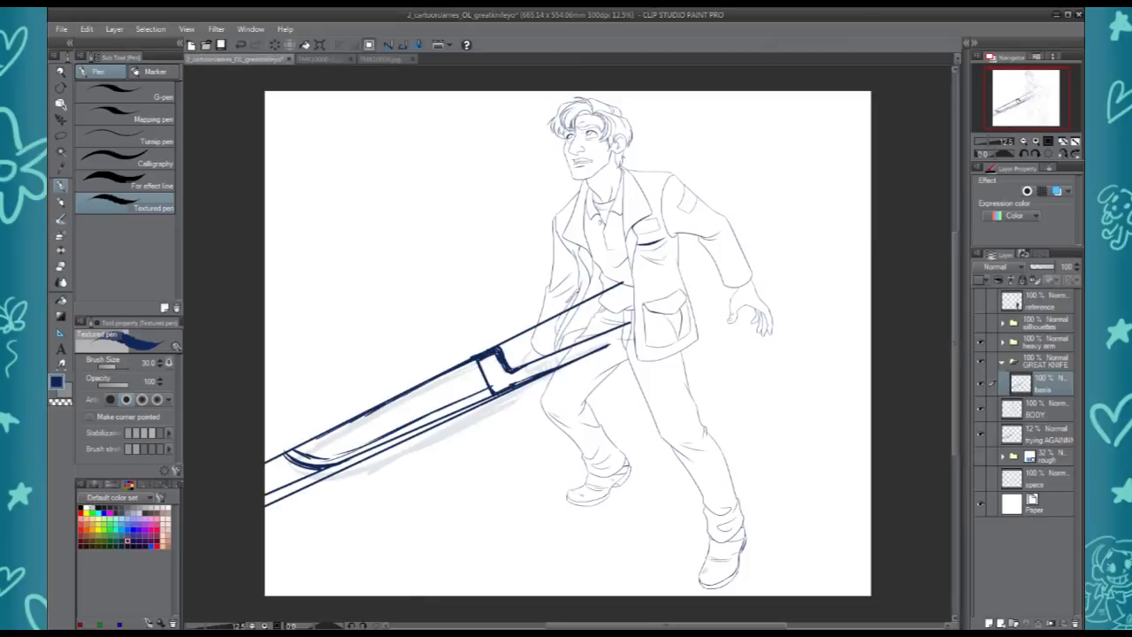
# Rework the blade's tip curve, erasing rough strokes and redrawing the blade's lower and upper edges darker
pyautogui.click(328, 59)
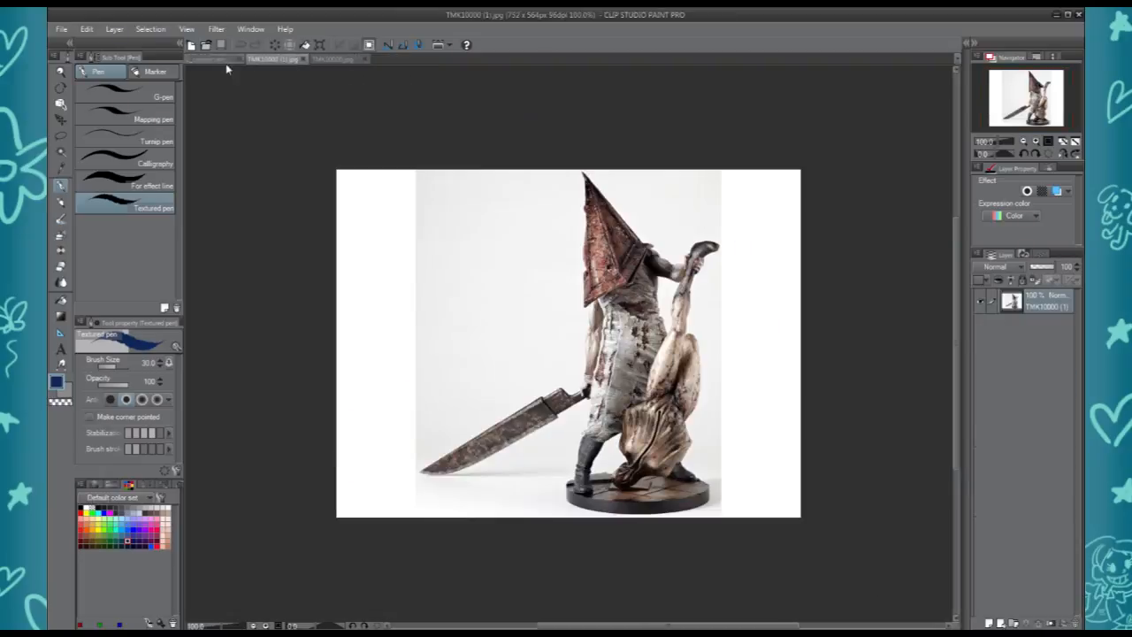
pyautogui.click(230, 60)
pyautogui.moveTo(296, 459); pyautogui.dragTo(366, 457)
pyautogui.press('e')
pyautogui.moveTo(286, 463)
pyautogui.mouseDown()
pyautogui.moveTo(351, 466)
pyautogui.moveTo(392, 445)
pyautogui.mouseUp()
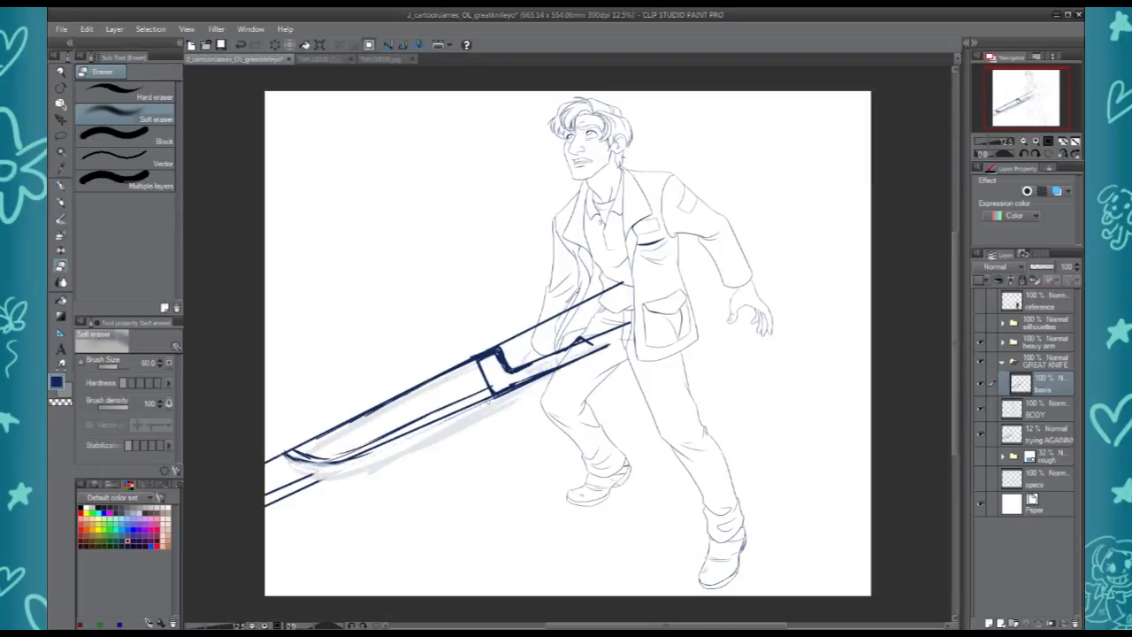
pyautogui.hotkey('ctrl', 'z')
pyautogui.moveTo(342, 468)
pyautogui.mouseDown()
pyautogui.moveTo(299, 481)
pyautogui.moveTo(492, 402)
pyautogui.moveTo(439, 425)
pyautogui.mouseUp()
pyautogui.press('p')
pyautogui.moveTo(377, 448); pyautogui.dragTo(494, 398)
pyautogui.moveTo(289, 457)
pyautogui.mouseDown()
pyautogui.moveTo(279, 462)
pyautogui.moveTo(323, 469)
pyautogui.mouseUp()
pyautogui.moveTo(270, 460)
pyautogui.mouseDown()
pyautogui.moveTo(308, 469)
pyautogui.moveTo(433, 373)
pyautogui.mouseUp()
# Delete the leftover guide line above the handle and erase the excess strokes at the blade tip and handle end
pyautogui.click(312, 60)
pyautogui.click(236, 60)
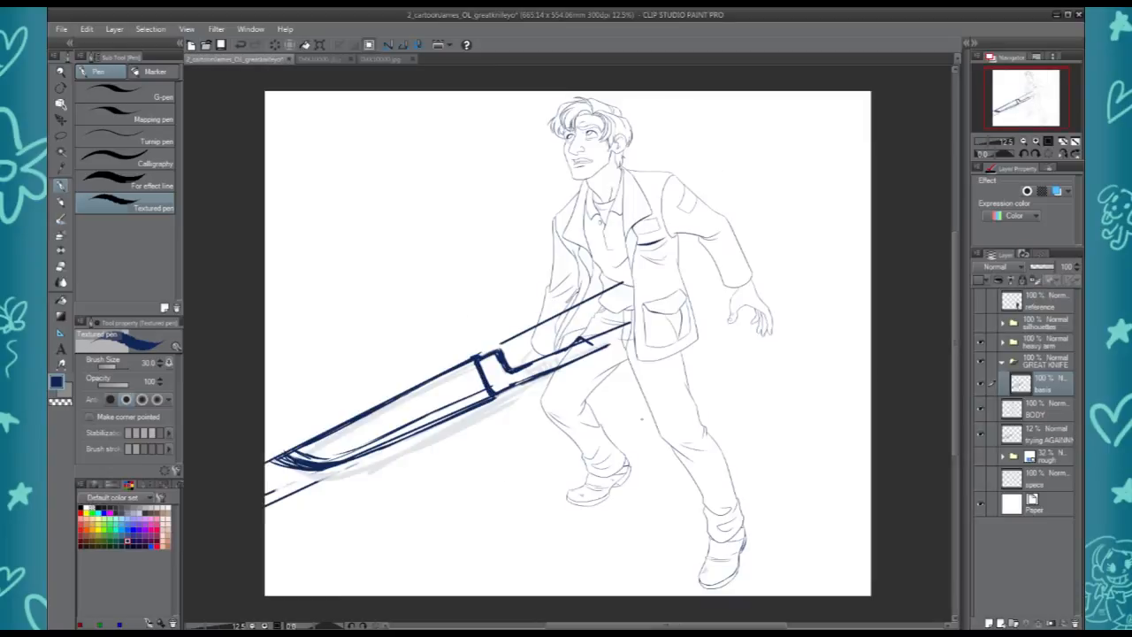
pyautogui.press('m')
pyautogui.moveTo(492, 339); pyautogui.dragTo(497, 330)
pyautogui.press('Delete')
pyautogui.hotkey('ctrl', 'd')
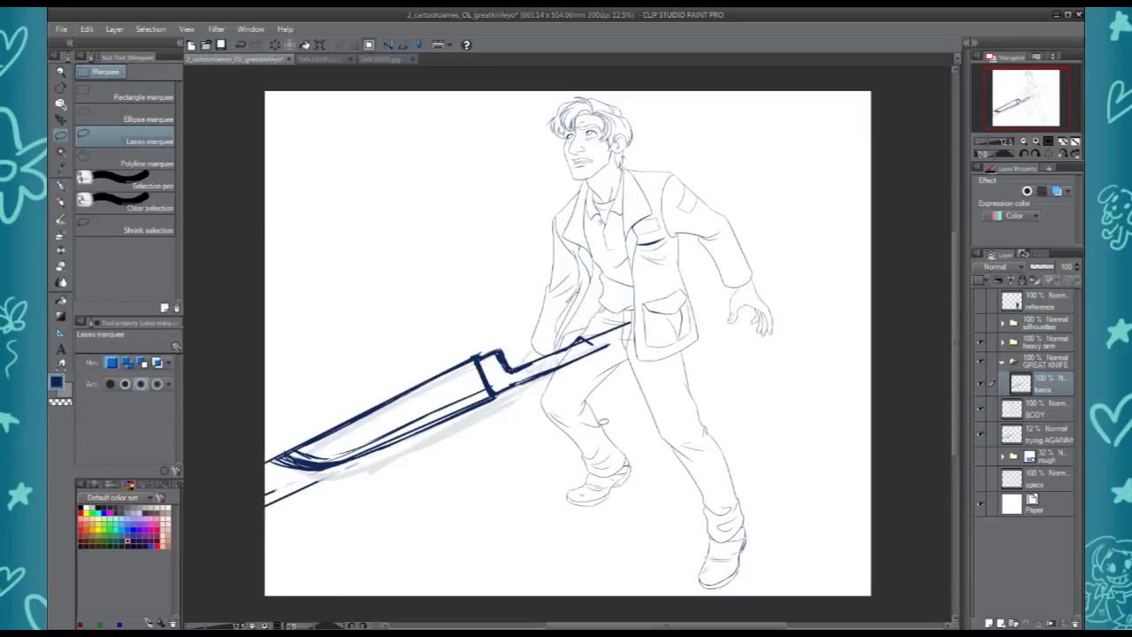
pyautogui.press('e')
pyautogui.moveTo(287, 453); pyautogui.dragTo(345, 459)
pyautogui.moveTo(587, 341)
pyautogui.mouseDown()
pyautogui.moveTo(629, 325)
pyautogui.moveTo(524, 193)
pyautogui.mouseUp()
pyautogui.rightClick(1021, 383)
pyautogui.rightClick(1046, 387)
pyautogui.click(961, 177)
pyautogui.hotkey('ctrl', 't')
pyautogui.moveTo(473, 439); pyautogui.dragTo(782, 439)
pyautogui.moveTo(849, 200); pyautogui.dragTo(775, 322)
pyautogui.press('Escape')
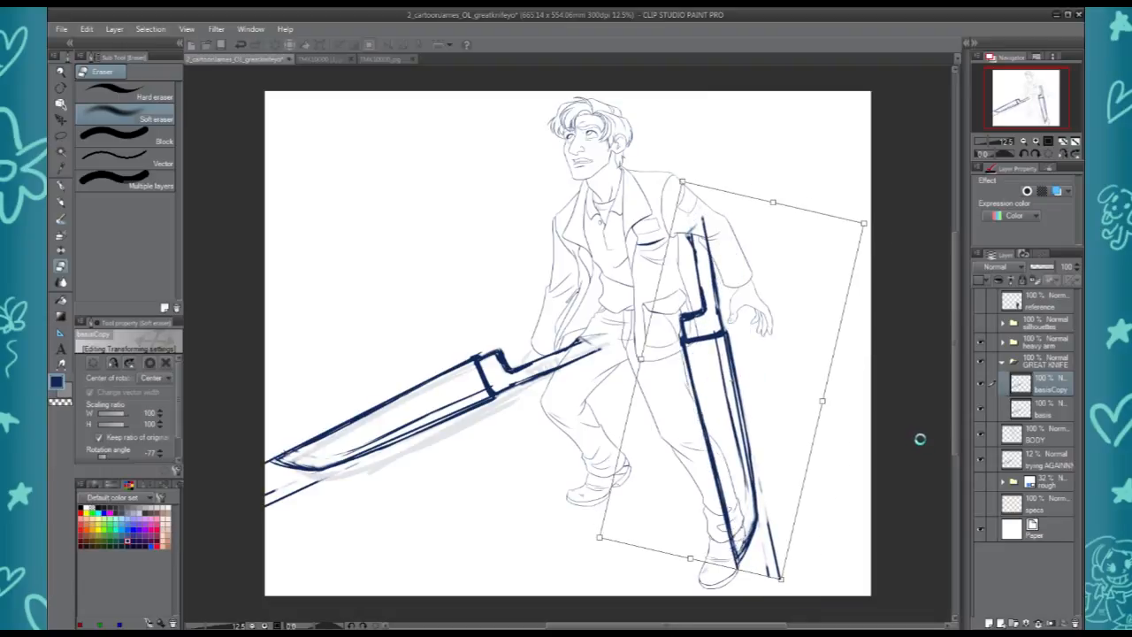
pyautogui.click(1076, 623)
# Transform the basis knife sketch by shifting its corners and moving it slightly so it fits the pose
pyautogui.hotkey('ctrl', 't')
pyautogui.moveTo(631, 322); pyautogui.dragTo(647, 302)
pyautogui.moveTo(632, 508)
pyautogui.mouseDown()
pyautogui.moveTo(644, 514)
pyautogui.moveTo(640, 500)
pyautogui.mouseUp()
pyautogui.moveTo(461, 395); pyautogui.dragTo(463, 405)
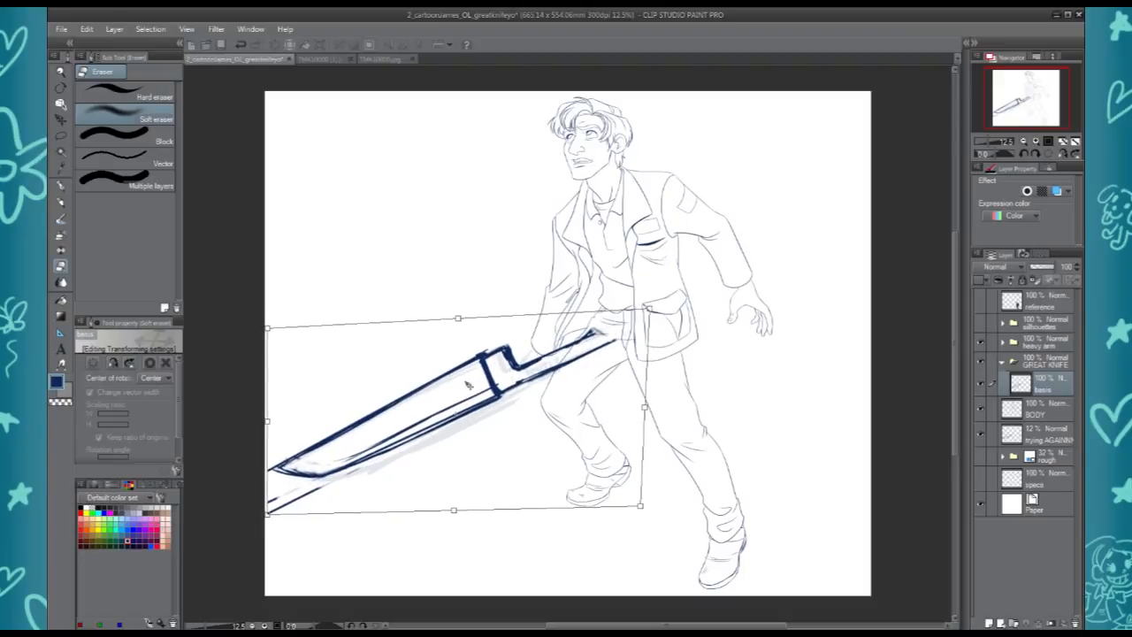
pyautogui.click(580, 500)
# Check the reference photos and turn the basis layer into a light blue guide at 44% opacity
pyautogui.click(323, 57)
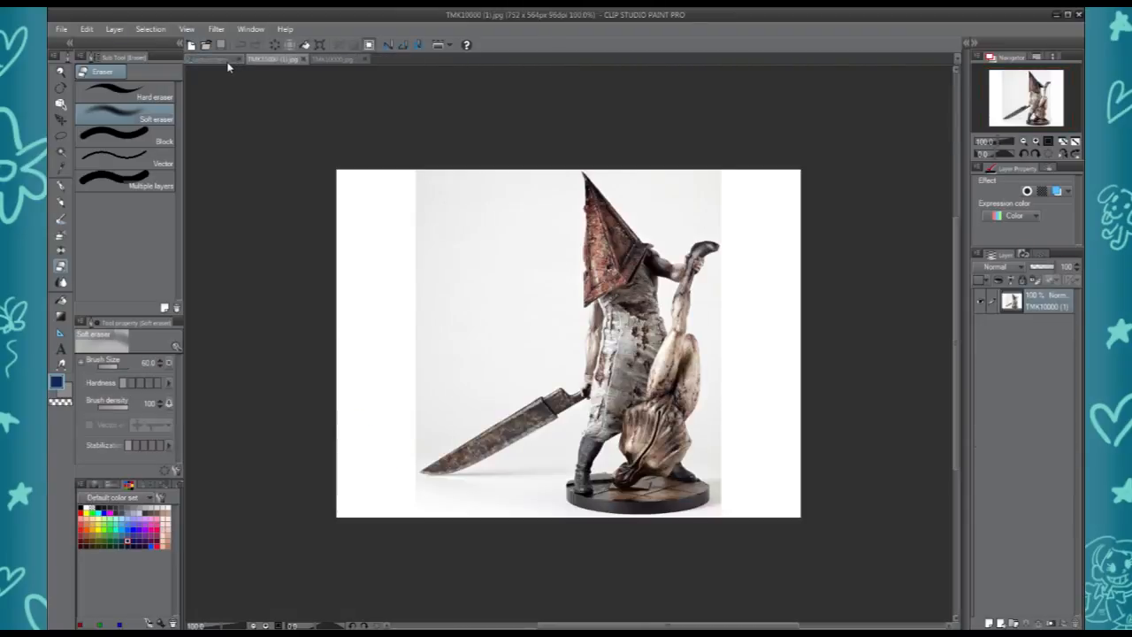
pyautogui.click(343, 61)
pyautogui.click(216, 61)
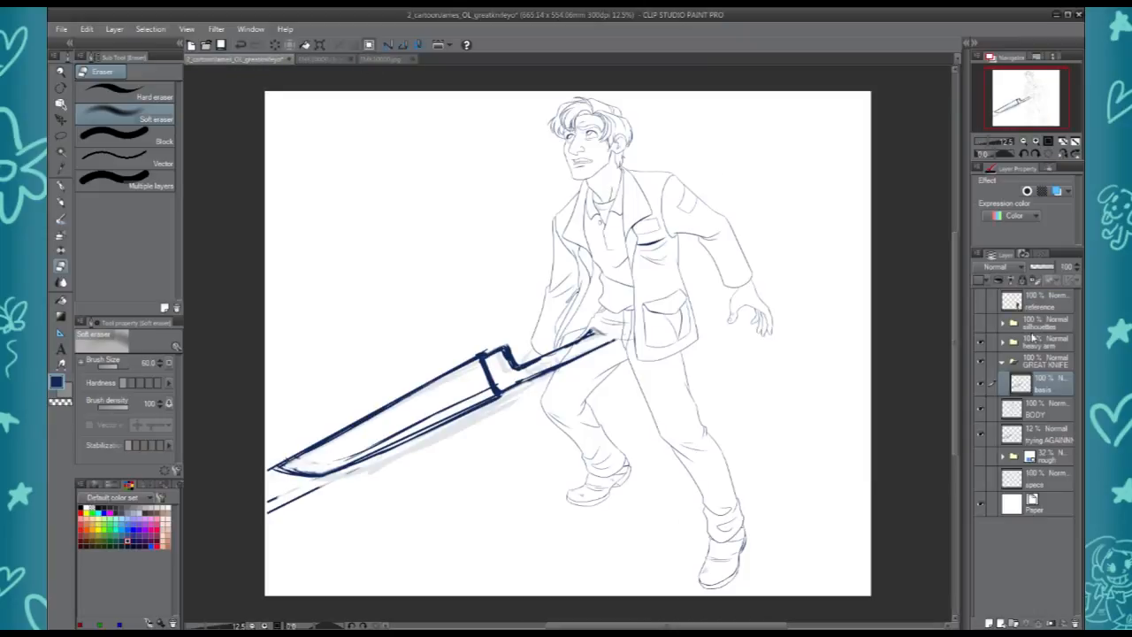
pyautogui.click(1057, 191)
pyautogui.click(1041, 267)
pyautogui.moveTo(1041, 268); pyautogui.dragTo(1042, 268)
# Create a new raster layer and ink the blade's straight upper and lower edges over the blue sketch with the G-pen
pyautogui.scroll(3, 525, 382)
pyautogui.moveTo(526, 381); pyautogui.dragTo(938, 287)
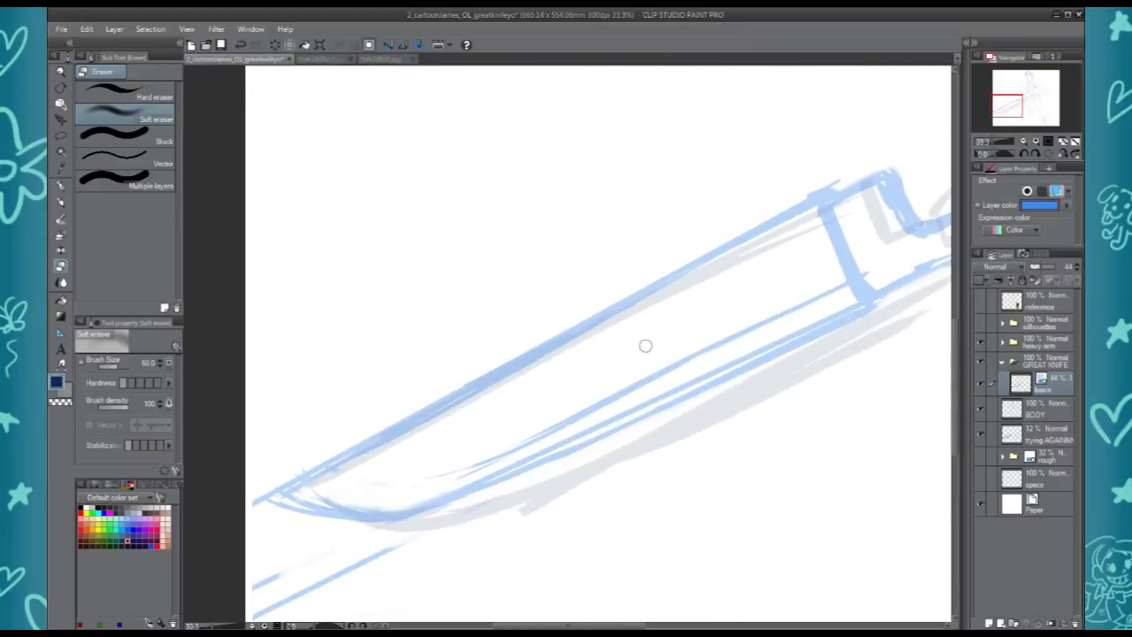
pyautogui.press('p')
pyautogui.click(135, 103)
pyautogui.hotkey('ctrl', 'shift', 'n')
pyautogui.press('Return')
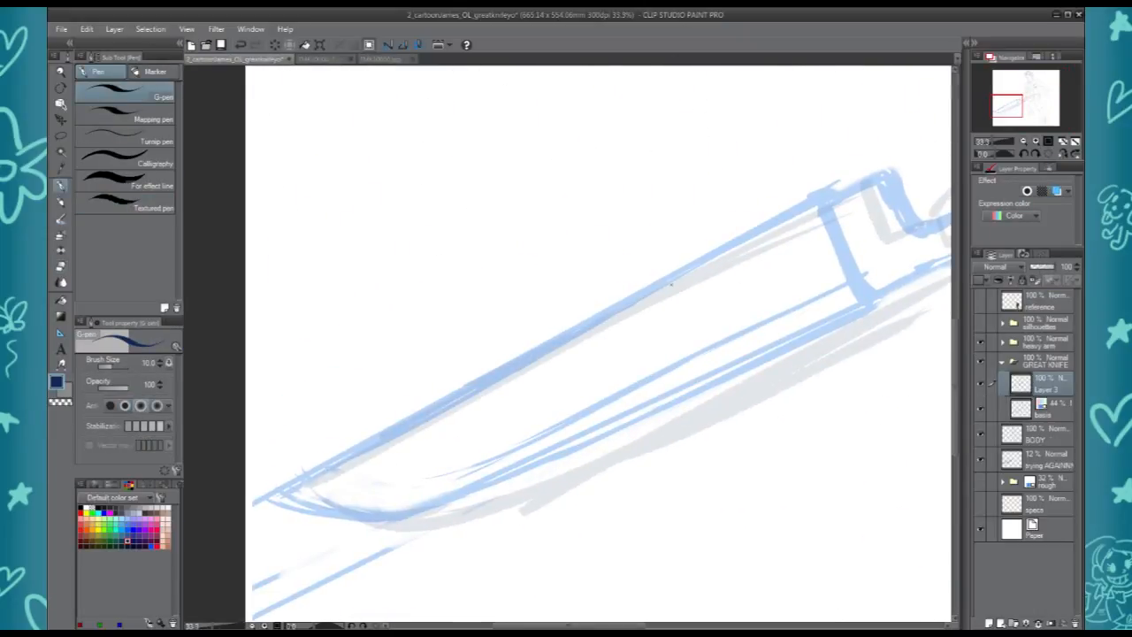
pyautogui.moveTo(266, 497); pyautogui.dragTo(827, 188)
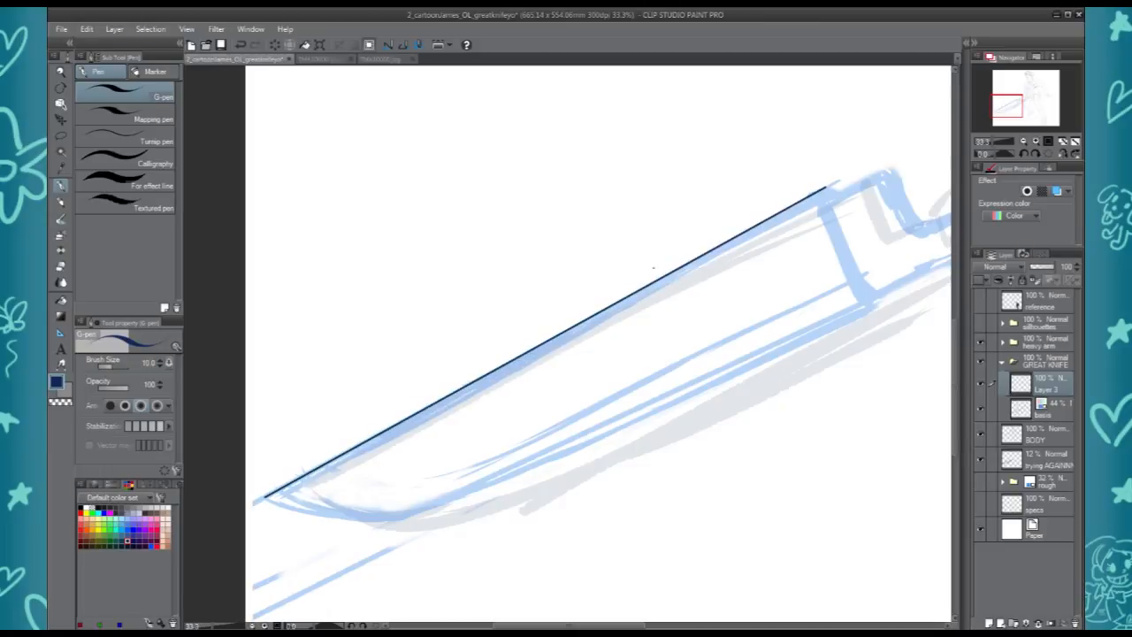
pyautogui.moveTo(400, 517); pyautogui.dragTo(880, 308)
pyautogui.keyDown('shift'); pyautogui.click(880, 307); pyautogui.keyUp('shift')
pyautogui.keyDown('shift'); pyautogui.click(402, 516); pyautogui.keyUp('shift')
pyautogui.keyDown('shift'); pyautogui.click(880, 307); pyautogui.keyUp('shift')
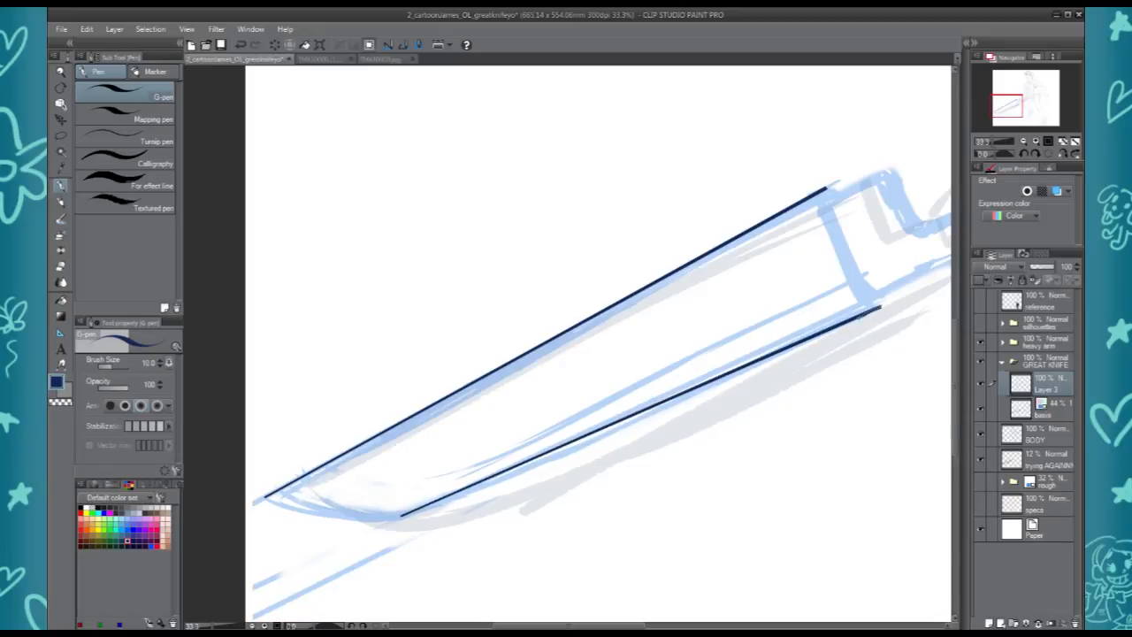
# Ink straight lines for the upper edge of the knife's neck and for the handle's lower and upper edges
pyautogui.moveTo(839, 319); pyautogui.dragTo(503, 421)
pyautogui.keyDown('shift'); pyautogui.click(549, 275); pyautogui.keyUp('shift')
pyautogui.click(542, 398)
pyautogui.keyDown('shift'); pyautogui.click(859, 251); pyautogui.keyUp('shift')
pyautogui.click(590, 327)
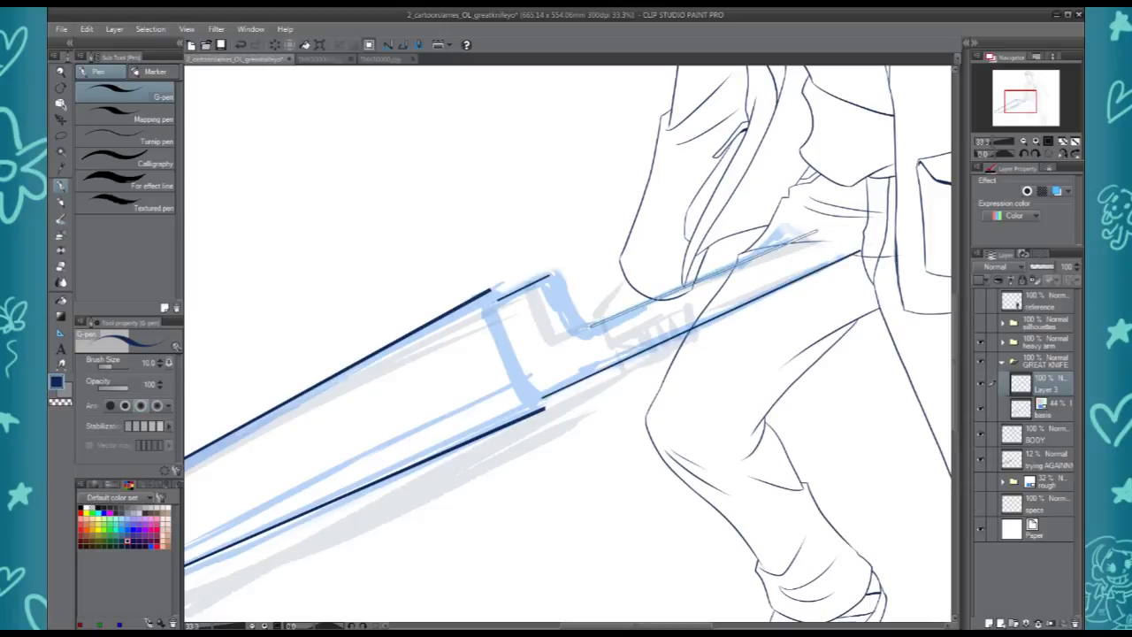
pyautogui.keyDown('shift'); pyautogui.click(822, 227); pyautogui.keyUp('shift')
pyautogui.hotkey('ctrl', 'z')
pyautogui.click(590, 334)
pyautogui.keyDown('shift'); pyautogui.click(809, 239); pyautogui.keyUp('shift')
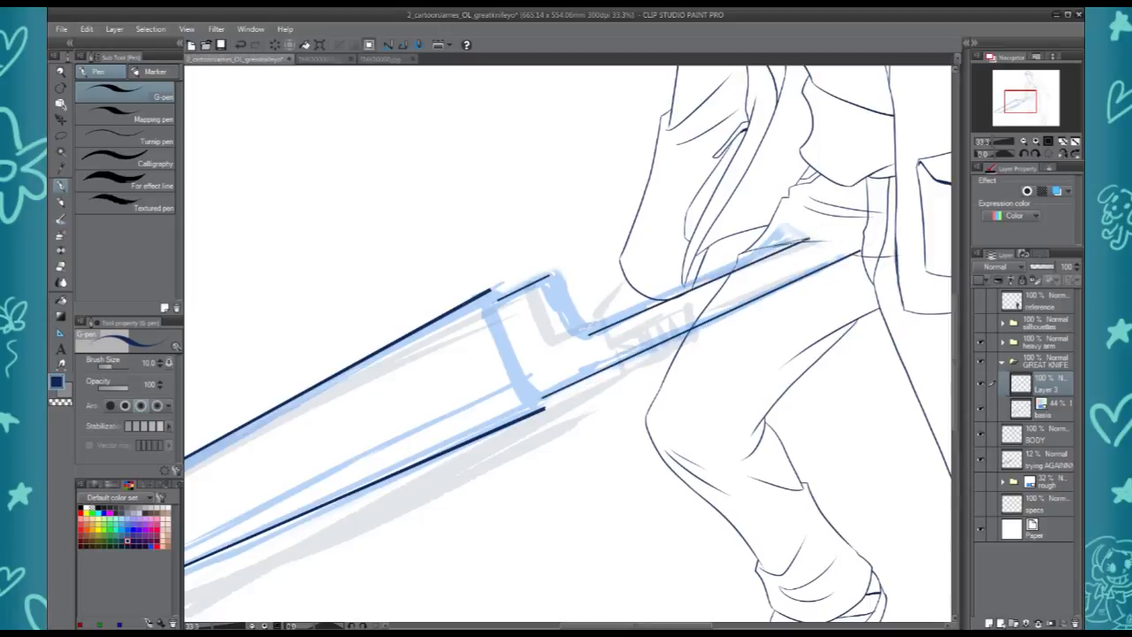
# Ink the slanted notch edge between neck and handle and the cross line at the blade's base
pyautogui.keyDown('shift'); pyautogui.click(557, 292); pyautogui.keyUp('shift')
pyautogui.hotkey('ctrl', 'z')
pyautogui.moveTo(558, 287); pyautogui.dragTo(575, 326)
pyautogui.hotkey('ctrl', 'z')
pyautogui.moveTo(489, 318); pyautogui.dragTo(522, 395)
pyautogui.moveTo(485, 459)
pyautogui.mouseDown()
pyautogui.moveTo(854, 225)
pyautogui.moveTo(520, 448)
pyautogui.mouseUp()
# Add another raster layer and ink the beveled double edge where the blade meets the neck
pyautogui.hotkey('ctrl', 'shift', 'n')
pyautogui.press('Return')
pyautogui.scroll(1, 872, 314)
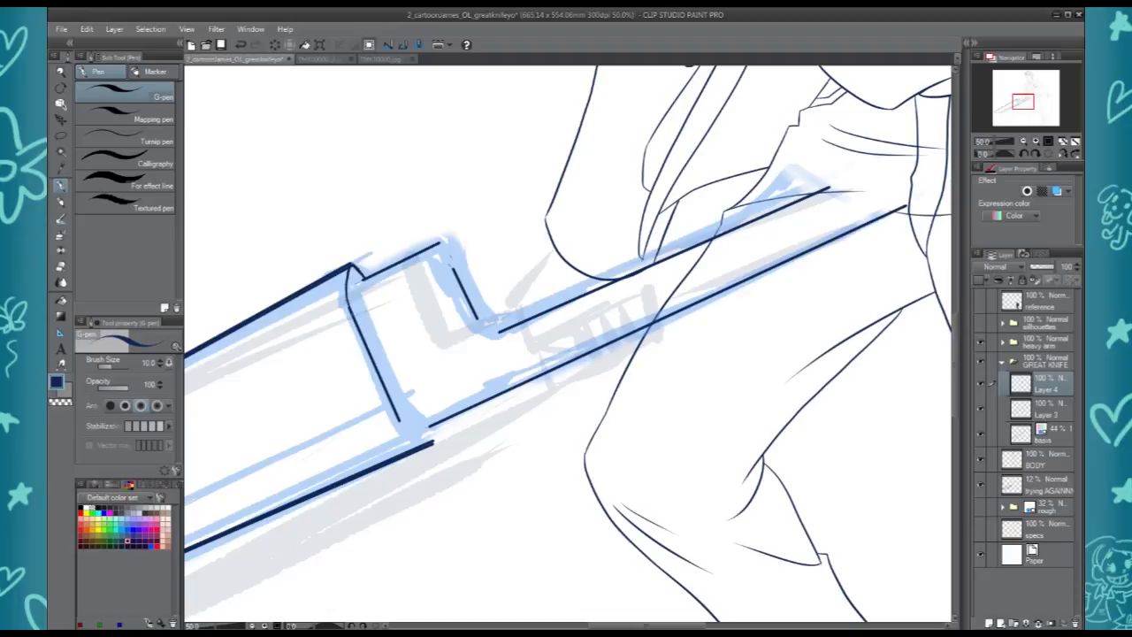
pyautogui.hotkey('ctrl', 'z')
pyautogui.moveTo(365, 279); pyautogui.dragTo(357, 283)
pyautogui.moveTo(368, 326); pyautogui.dragTo(412, 418)
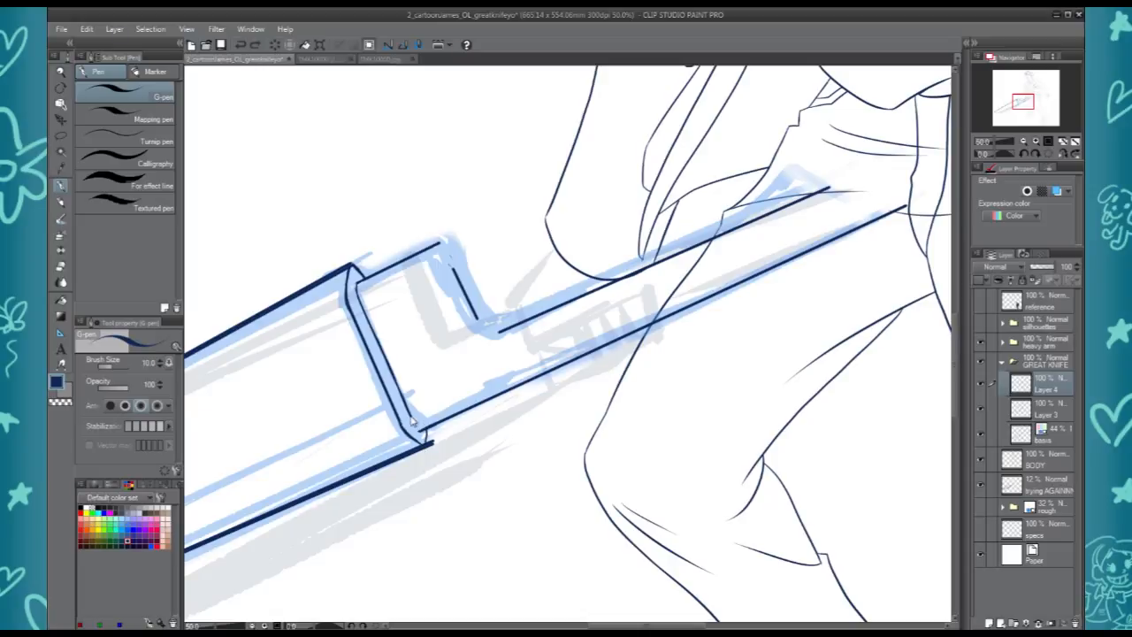
# Check the figurine reference and rework the neck and notch outline with rounded corners
pyautogui.press('c')
pyautogui.press('c')
pyautogui.click(320, 59)
pyautogui.click(214, 62)
pyautogui.hotkey('ctrl', 'z')
pyautogui.hotkey('ctrl', 'z')
pyautogui.hotkey('ctrl', 'z')
pyautogui.moveTo(360, 290); pyautogui.dragTo(430, 257)
pyautogui.hotkey('ctrl', 'z')
# With the basis sketch hidden, trim the overshooting line ends around the notch and blade base and merge Layer 4 into Layer 3
pyautogui.click(982, 435)
pyautogui.click(981, 413)
pyautogui.click(981, 413)
pyautogui.click(1014, 411)
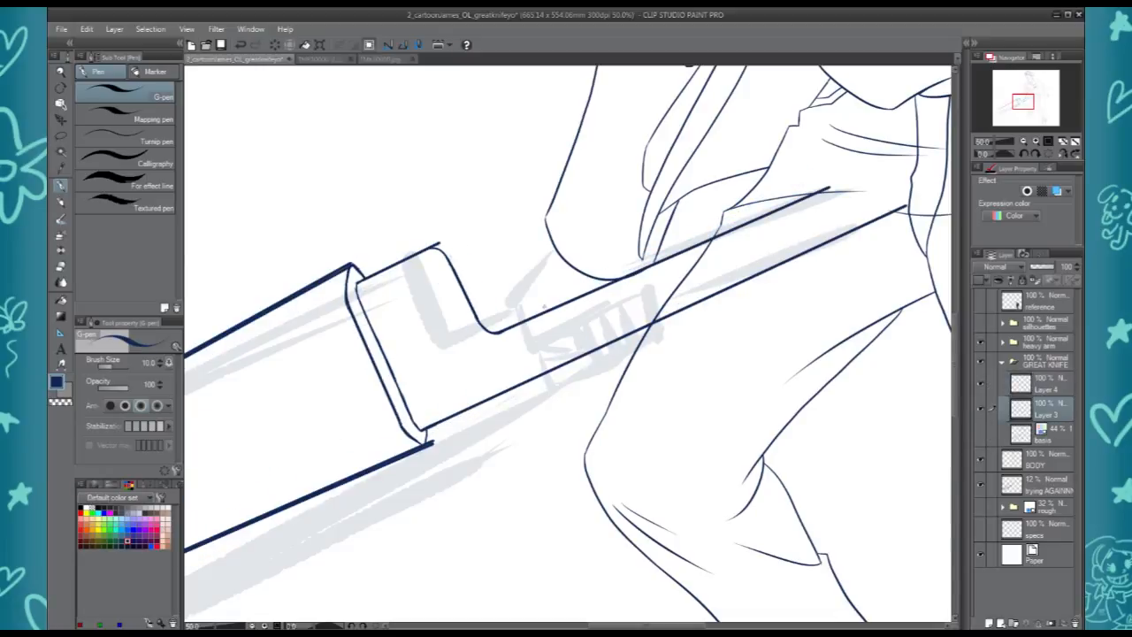
pyautogui.press('c')
pyautogui.click(1045, 387)
pyautogui.moveTo(346, 520); pyautogui.dragTo(623, 366)
pyautogui.hotkey('ctrl', 'e')
# Touch up the inked lines around the blade's base and along its lower edge
pyautogui.moveTo(792, 356); pyautogui.dragTo(620, 504)
pyautogui.press('c')
pyautogui.press('c')
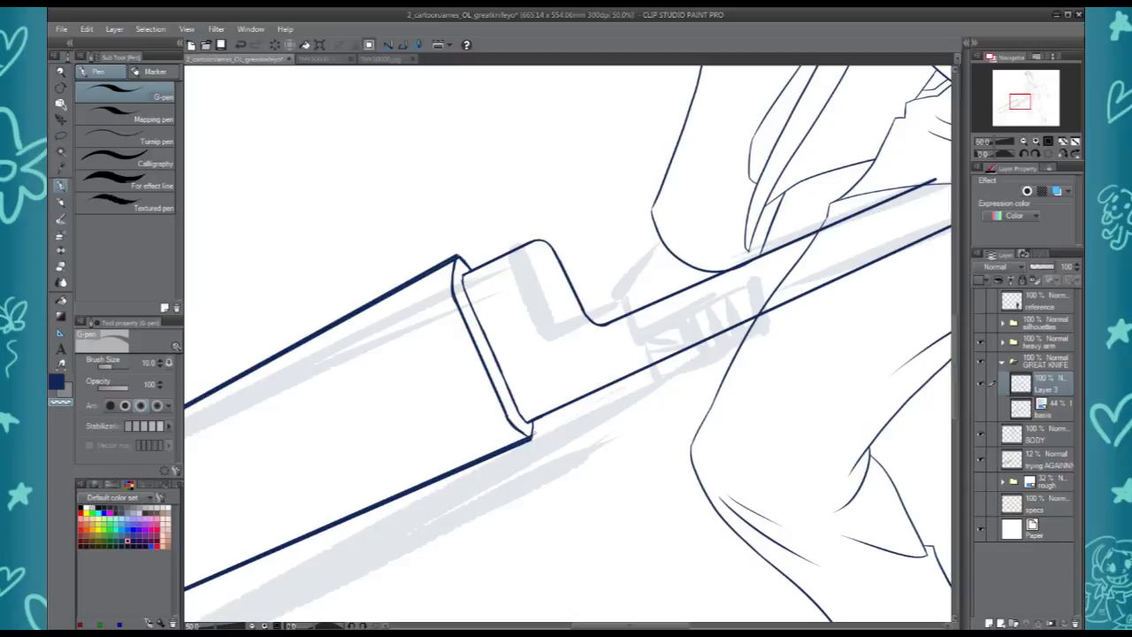
pyautogui.press('c')
pyautogui.press('c')
pyautogui.press('c')
pyautogui.moveTo(502, 485); pyautogui.dragTo(677, 400)
pyautogui.moveTo(229, 585); pyautogui.dragTo(708, 389)
# Create a raster layer named finelines and draw a thin size 6 bevel line along the blade, inside its lower edge
pyautogui.scroll(-2, 713, 320)
pyautogui.moveTo(906, 276); pyautogui.dragTo(574, 384)
pyautogui.hotkey('ctrl', 'shift', 'n')
pyautogui.write('finelines')
pyautogui.press('Return')
pyautogui.press('[')
pyautogui.click(343, 57)
pyautogui.click(235, 58)
pyautogui.moveTo(594, 331); pyautogui.dragTo(235, 496)
# Draw a fine inner line parallel to the neck's upper edge and continue it along the notch, following the reference
pyautogui.click(312, 59)
pyautogui.click(237, 60)
pyautogui.hotkey('ctrl', '+')
pyautogui.hotkey('ctrl', '+')
pyautogui.moveTo(598, 203); pyautogui.dragTo(471, 313)
pyautogui.click(470, 314)
pyautogui.keyDown('shift'); pyautogui.click(530, 288); pyautogui.keyUp('shift')
pyautogui.hotkey('ctrl', 'z')
pyautogui.click(468, 312)
pyautogui.keyDown('shift'); pyautogui.click(528, 285); pyautogui.keyUp('shift')
pyautogui.moveTo(528, 284)
pyautogui.mouseDown()
pyautogui.moveTo(586, 358)
pyautogui.moveTo(645, 345)
pyautogui.mouseUp()
pyautogui.moveTo(479, 473)
pyautogui.mouseDown()
pyautogui.moveTo(677, 397)
pyautogui.moveTo(939, 259)
pyautogui.mouseUp()
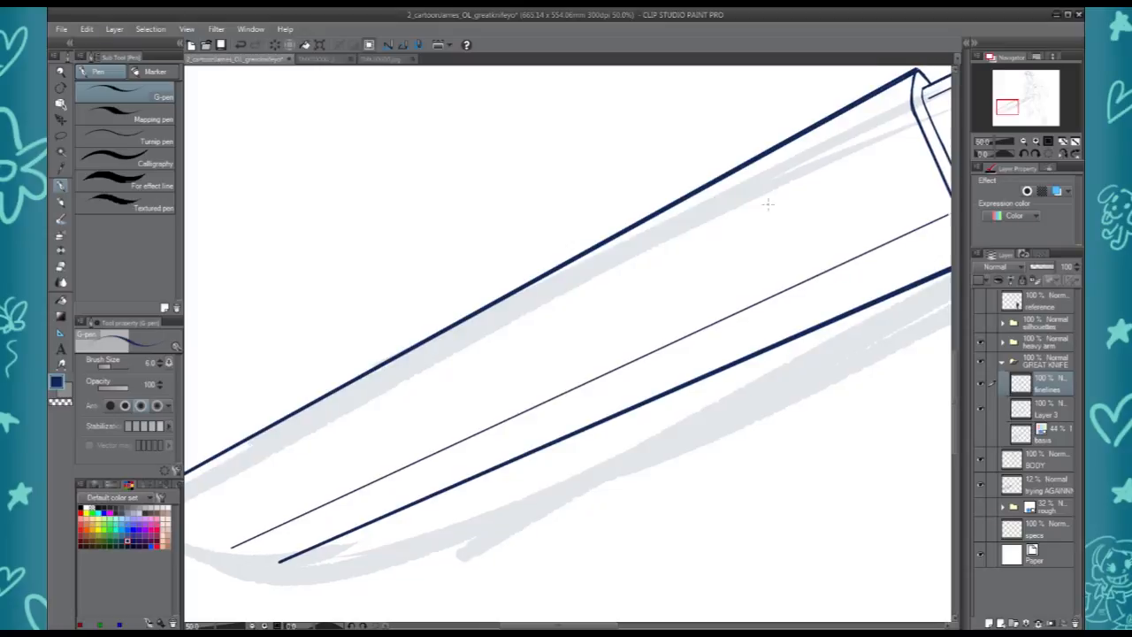
pyautogui.click(905, 102)
pyautogui.keyDown('shift'); pyautogui.click(682, 218); pyautogui.keyUp('shift')
pyautogui.hotkey('ctrl', 'z')
pyautogui.moveTo(904, 99); pyautogui.dragTo(888, 119)
pyautogui.moveTo(891, 109); pyautogui.dragTo(881, 122)
pyautogui.moveTo(884, 113); pyautogui.dragTo(872, 128)
pyautogui.hotkey('ctrl', 'z')
pyautogui.hotkey('ctrl', 'z')
pyautogui.hotkey('ctrl', 'z')
pyautogui.hotkey('ctrl', 'z')
# Create a raster layer named pointy end and draw a size 10 curve joining the blade's tip to its lower edge
pyautogui.moveTo(390, 487); pyautogui.dragTo(480, 384)
pyautogui.hotkey('ctrl', 'shift', 'n')
pyautogui.write('pointy end')
pyautogui.press('Return')
pyautogui.press(']')
pyautogui.press(']')
pyautogui.press(']')
pyautogui.moveTo(227, 396); pyautogui.dragTo(432, 423)
pyautogui.hotkey('ctrl', 'z')
pyautogui.moveTo(227, 396)
pyautogui.mouseDown()
pyautogui.moveTo(239, 404)
pyautogui.moveTo(575, 363)
pyautogui.moveTo(557, 369)
pyautogui.mouseUp()
pyautogui.hotkey('ctrl', 'z')
# On Layer 3, lasso and delete the lower edge's overshooting end beneath the tip curve, and save the file
pyautogui.press('e')
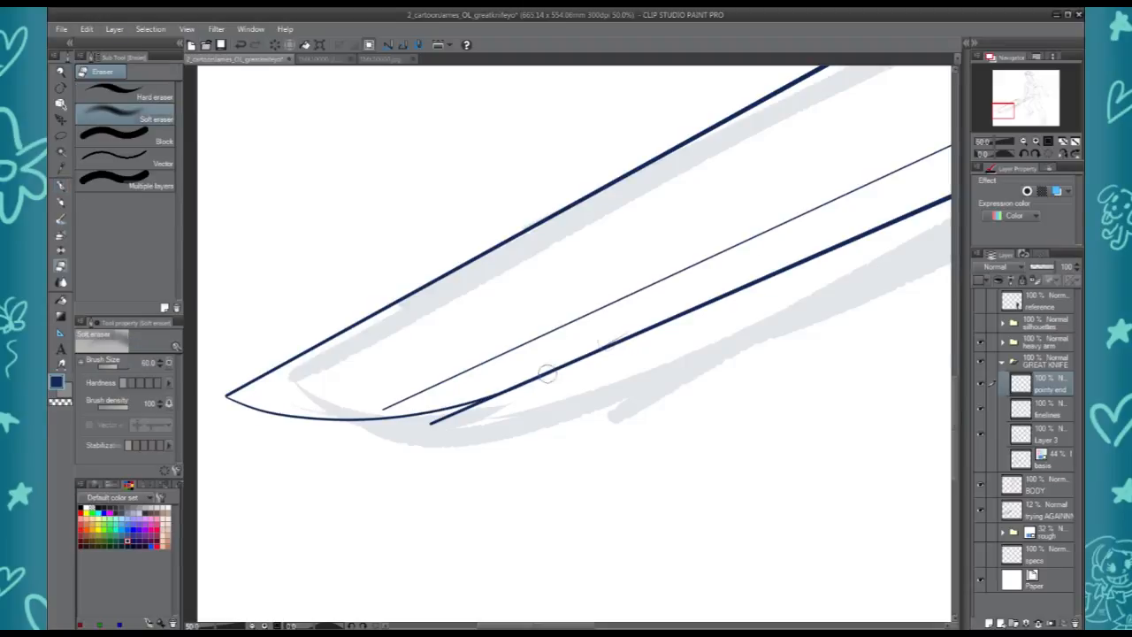
pyautogui.press('p')
pyautogui.press('h')
pyautogui.moveTo(908, 401); pyautogui.dragTo(772, 333)
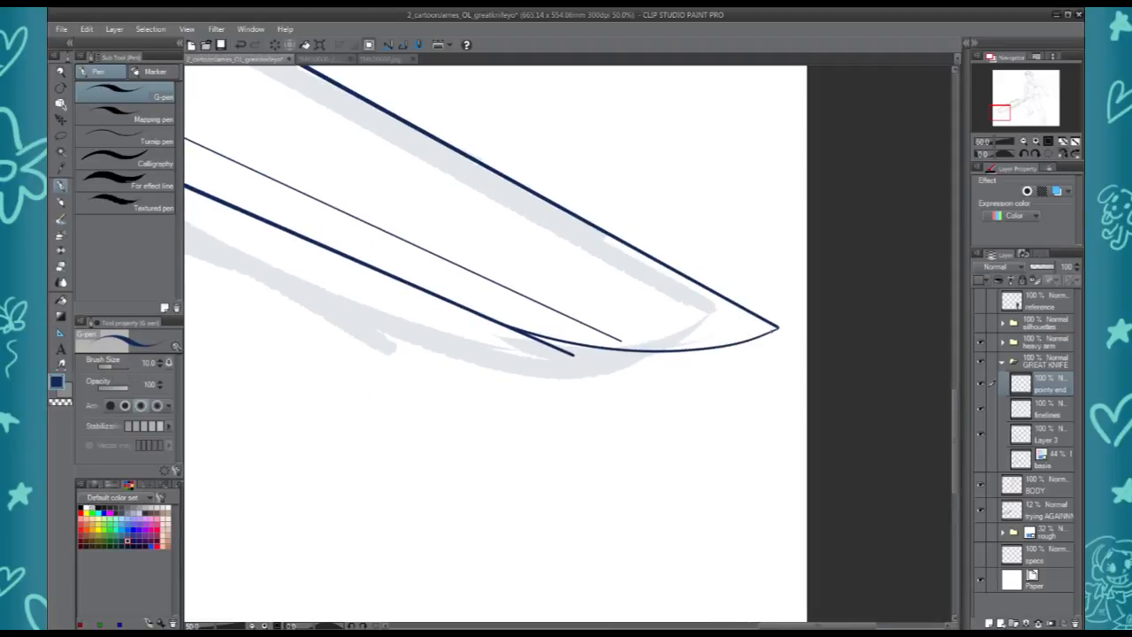
pyautogui.click(1026, 407)
pyautogui.click(1045, 438)
pyautogui.press('c')
pyautogui.moveTo(538, 340)
pyautogui.mouseDown()
pyautogui.moveTo(516, 334)
pyautogui.moveTo(518, 344)
pyautogui.mouseUp()
pyautogui.press('m')
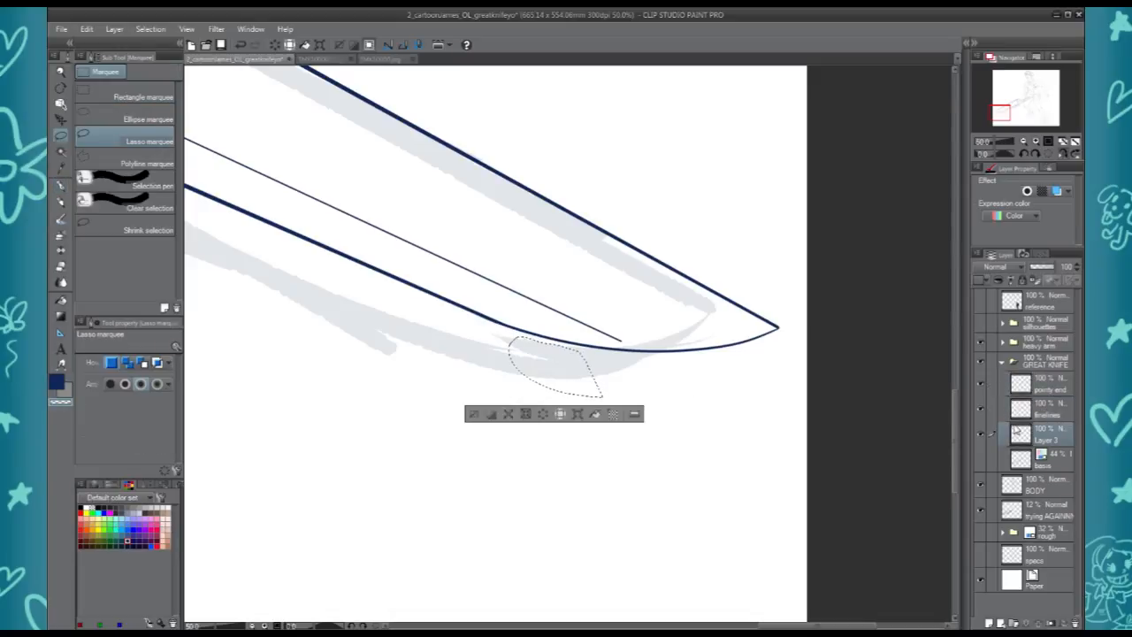
pyautogui.hotkey('ctrl', 's')
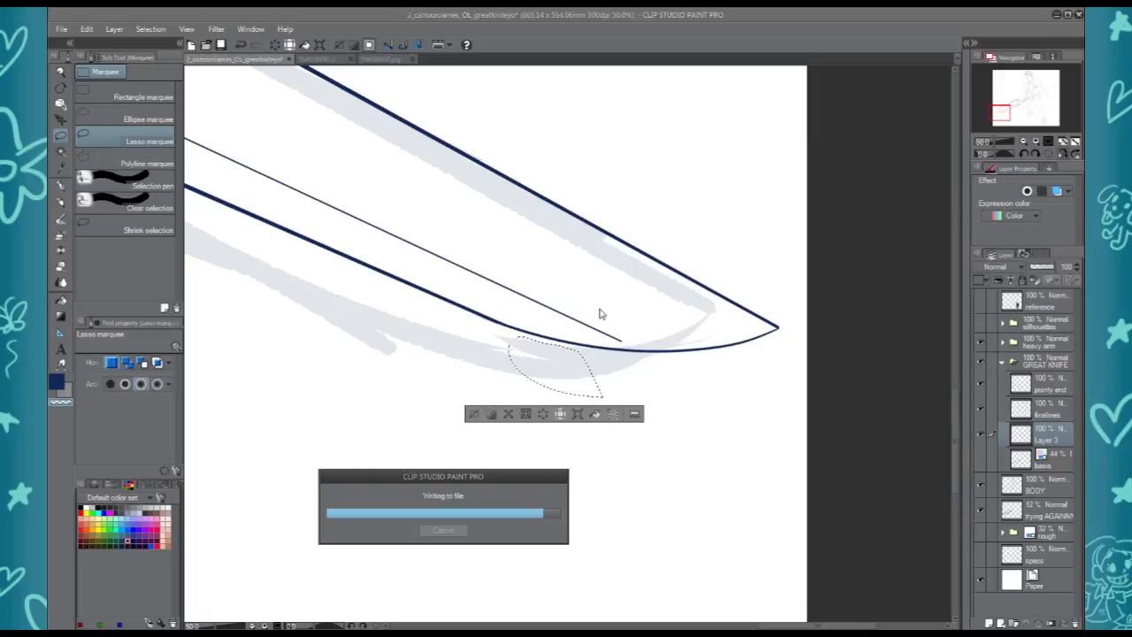
# On the finelines layer, lasso and delete the end of the bevel line near the blade's tip
pyautogui.scroll(-2, 590, 308)
pyautogui.press('h')
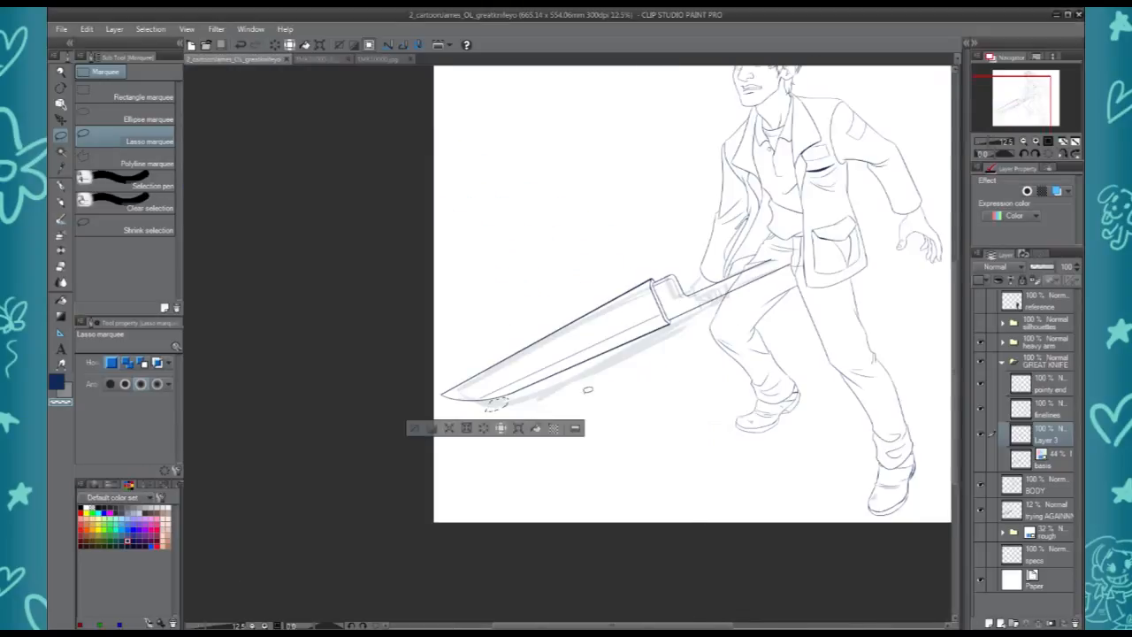
pyautogui.scroll(4, 443, 406)
pyautogui.moveTo(453, 413); pyautogui.dragTo(518, 367)
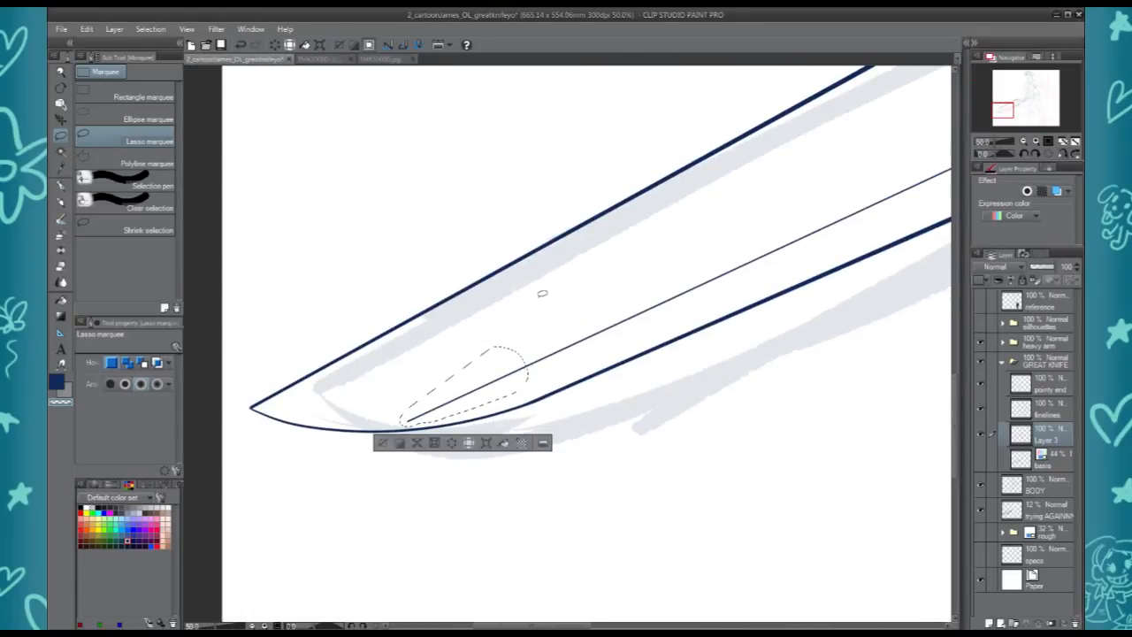
pyautogui.click(1035, 409)
pyautogui.press('Delete')
pyautogui.hotkey('ctrl', 'd')
# On a new raster layer, draw a fine curve continuing the bevel line towards the blade's tip, following the reference
pyautogui.hotkey('ctrl', 'shift', 'n')
pyautogui.press('p')
pyautogui.hotkey('ctrl', 'Tab')
pyautogui.hotkey('ctrl', 'shift', 'Tab')
pyautogui.moveTo(292, 400); pyautogui.dragTo(433, 391)
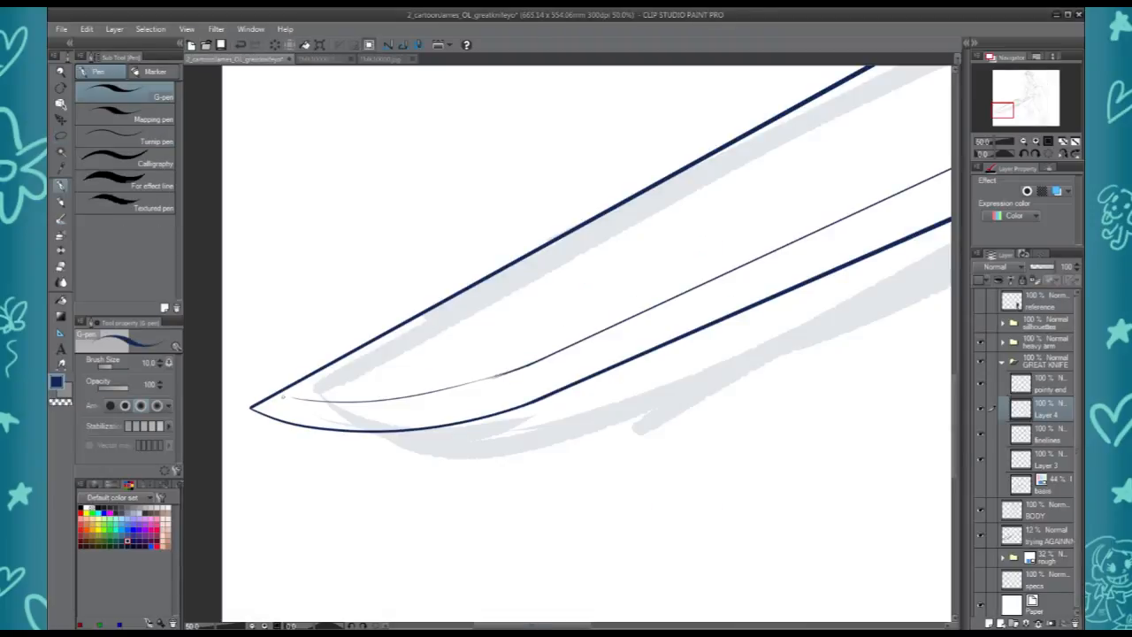
pyautogui.scroll(2, 599, 341)
pyautogui.scroll(-3, 604, 265)
pyautogui.scroll(3, 604, 265)
pyautogui.scroll(-2, 605, 265)
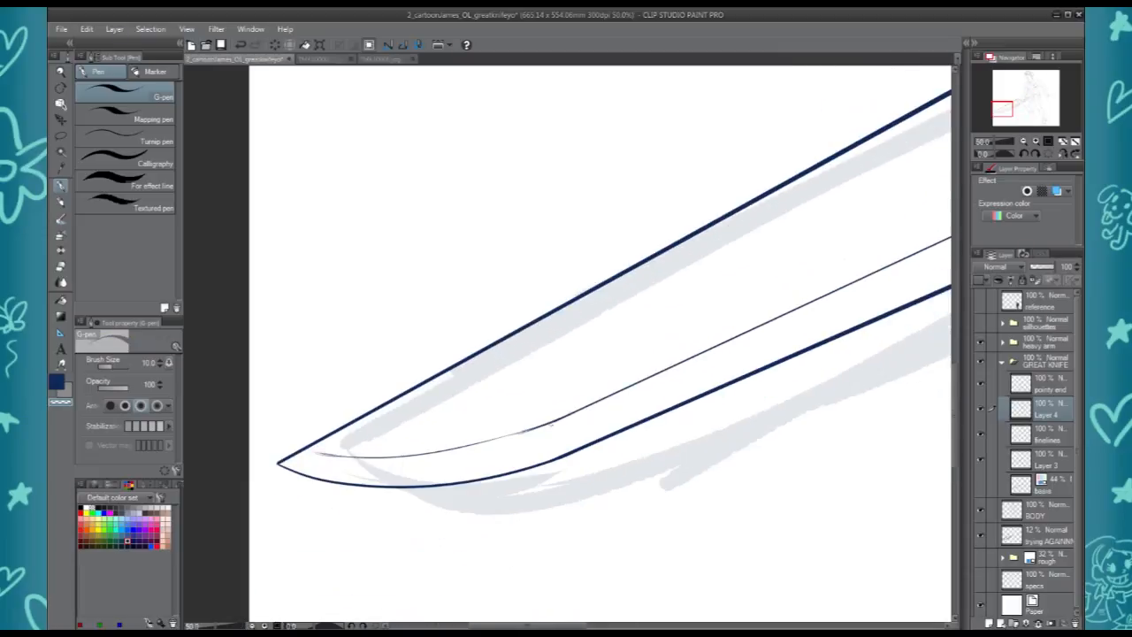
pyautogui.press('c')
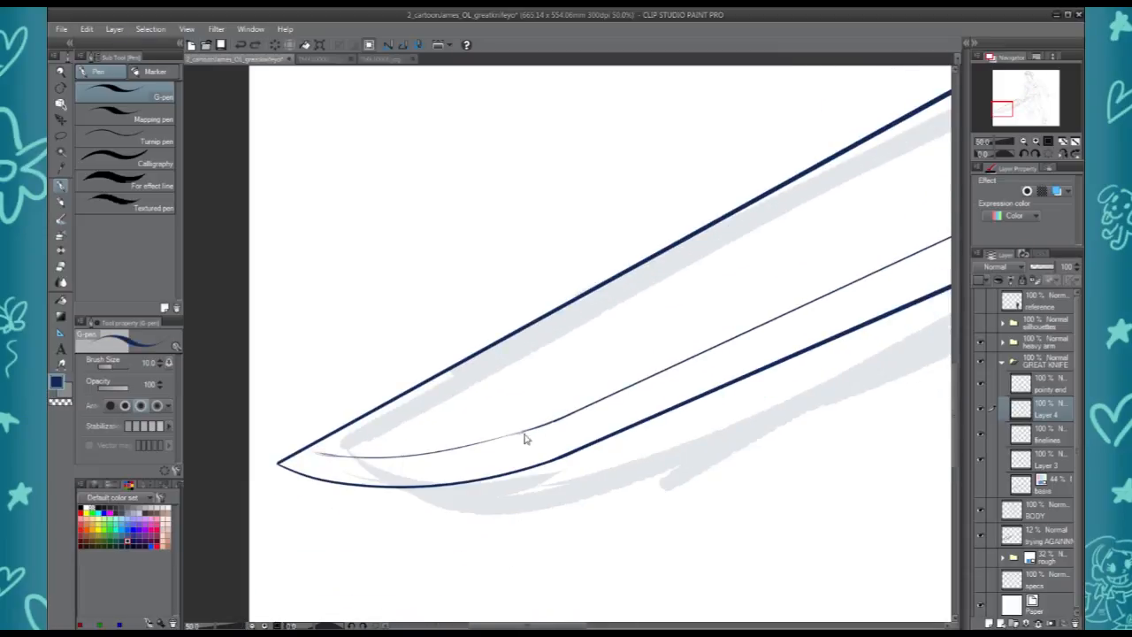
pyautogui.moveTo(496, 438); pyautogui.dragTo(552, 423)
pyautogui.scroll(-2, 710, 344)
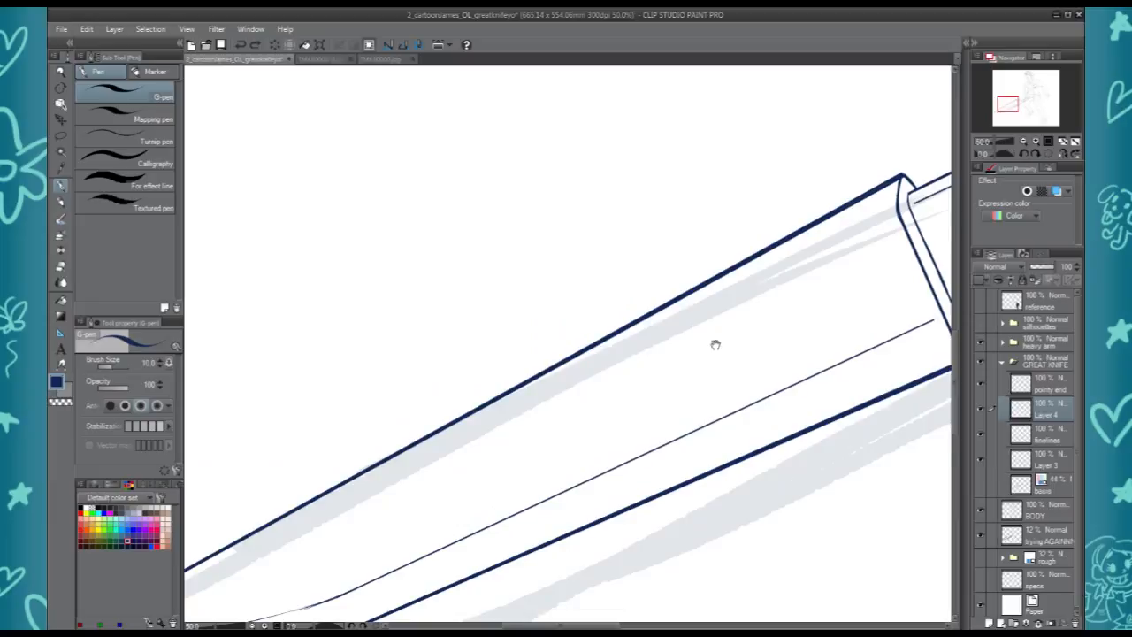
# On the finelines layer, soften the bevel line's ends with the soft eraser and save the file
pyautogui.press('e')
pyautogui.keyDown('ctrl'); pyautogui.keyDown('shift'); pyautogui.click(776, 320); pyautogui.keyUp('shift'); pyautogui.keyUp('ctrl')
pyautogui.scroll(-2, 776, 314)
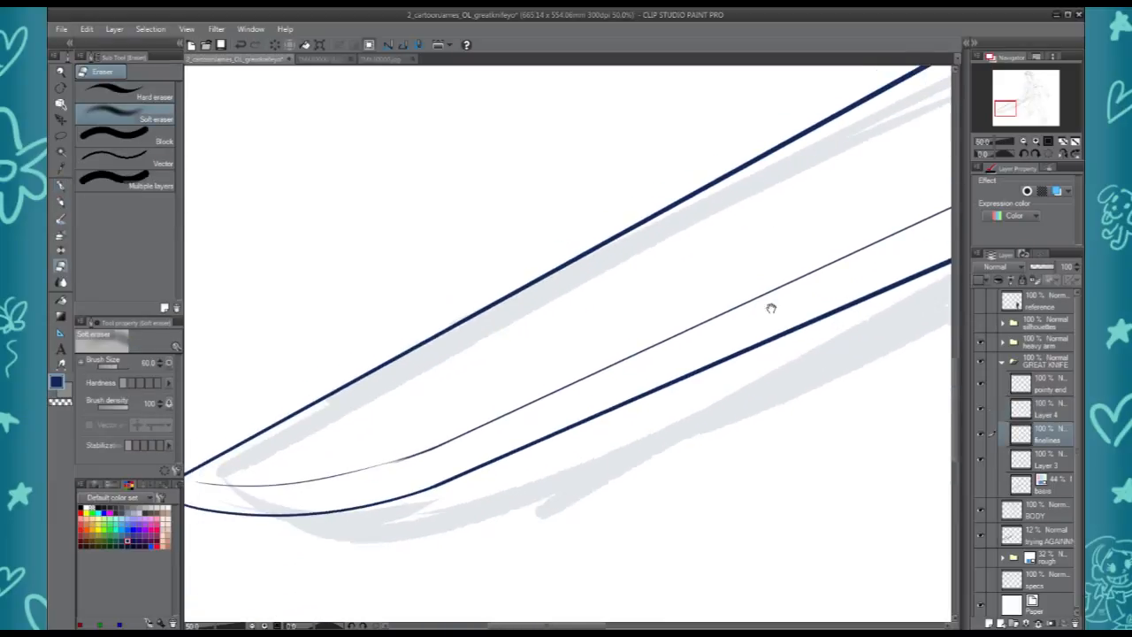
pyautogui.scroll(-1, 715, 331)
pyautogui.hotkey('ctrl', 's')
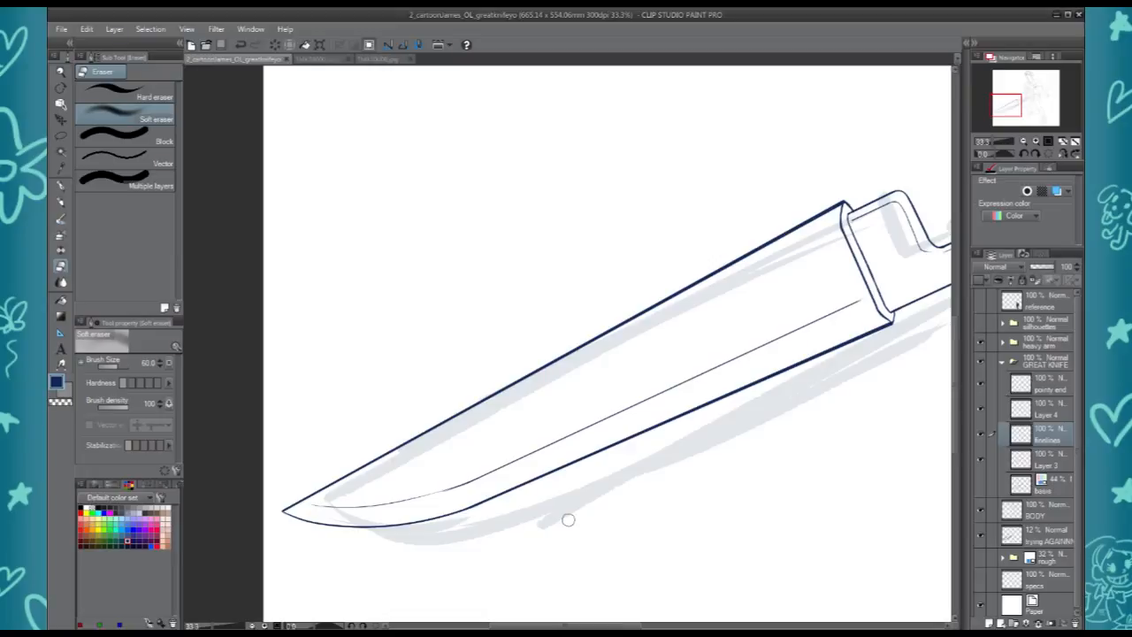
# On Layer 4, blend the tip curve into the straight bevel line with the eraser and pen
pyautogui.scroll(1, 590, 360)
pyautogui.keyDown('ctrl'); pyautogui.keyDown('shift'); pyautogui.click(337, 467); pyautogui.keyUp('shift'); pyautogui.keyUp('ctrl')
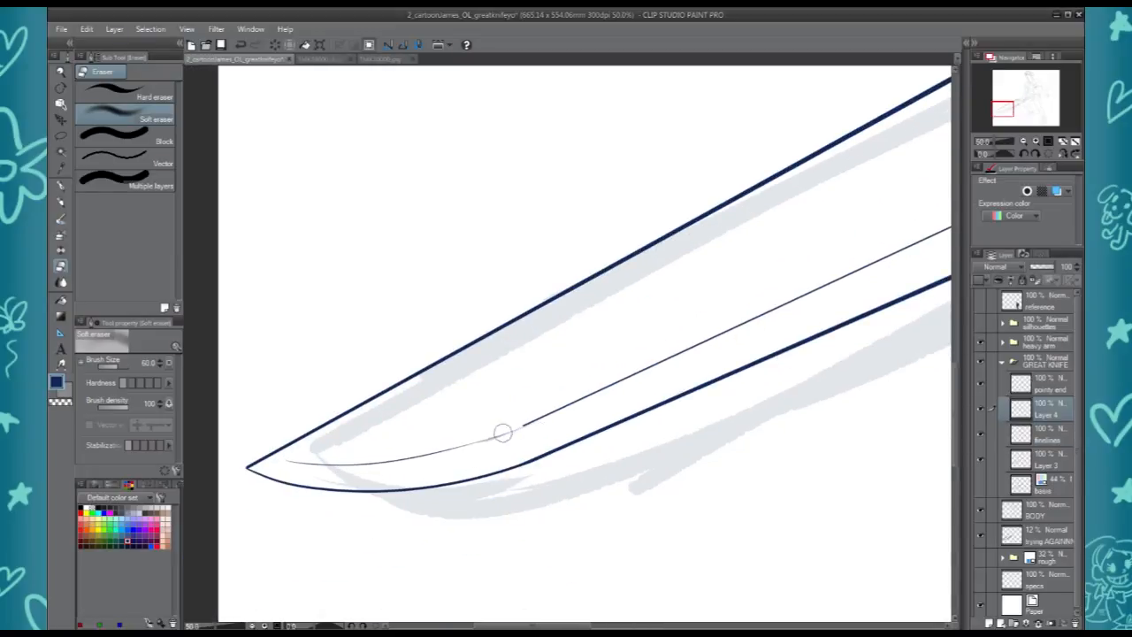
pyautogui.press('p')
pyautogui.scroll(2, 575, 327)
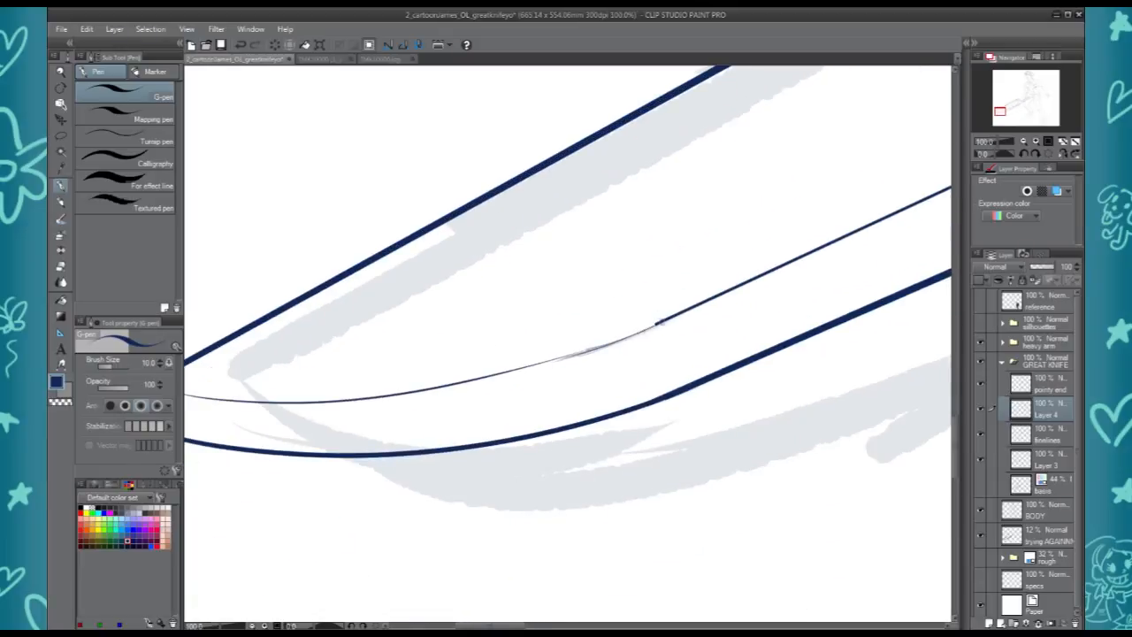
pyautogui.scroll(-3, 637, 304)
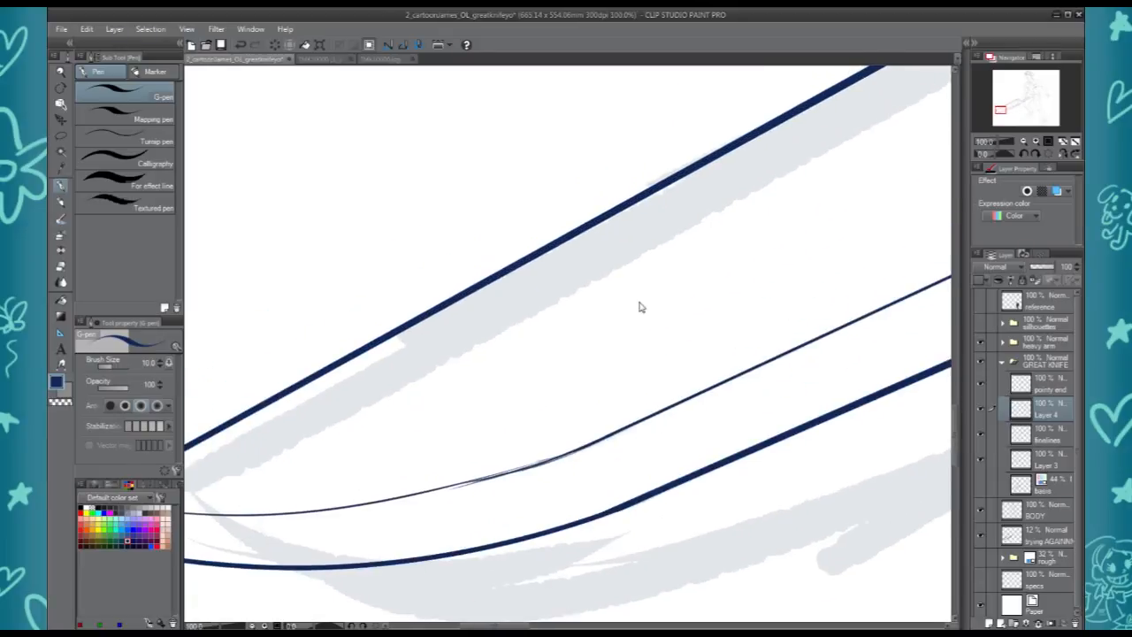
# On the finelines layer, draw a size 4 line along the blade just inside its upper edge
pyautogui.keyDown('ctrl'); pyautogui.keyDown('shift'); pyautogui.click(577, 388); pyautogui.keyUp('shift'); pyautogui.keyUp('ctrl')
pyautogui.press('[')
pyautogui.press('[')
pyautogui.press('[')
pyautogui.press('[')
pyautogui.press('[')
pyautogui.moveTo(768, 162); pyautogui.dragTo(252, 432)
pyautogui.moveTo(790, 235)
pyautogui.mouseDown()
pyautogui.moveTo(600, 455)
pyautogui.moveTo(542, 237)
pyautogui.mouseUp()
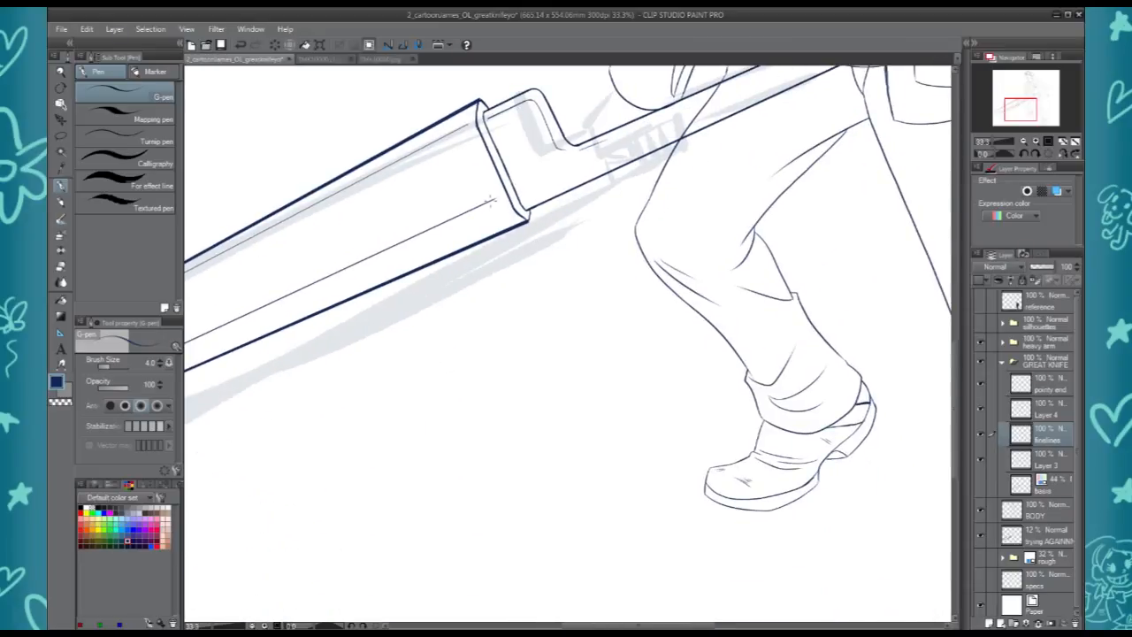
# Extend the bevel line to the blade's base and draw a fine line inside the neck's lower edge
pyautogui.moveTo(483, 407); pyautogui.dragTo(609, 407)
pyautogui.moveTo(432, 262); pyautogui.dragTo(425, 488)
pyautogui.moveTo(664, 376); pyautogui.dragTo(616, 284)
pyautogui.moveTo(595, 326); pyautogui.dragTo(777, 252)
pyautogui.hotkey('ctrl', 'z')
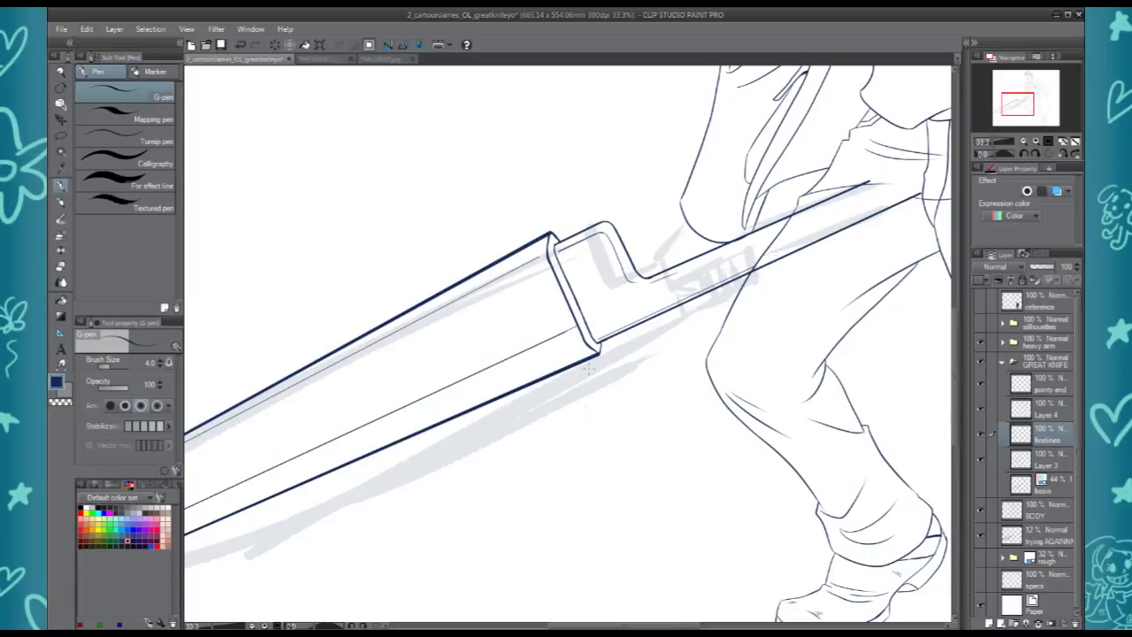
# Create a raster layer named yucky lines and set the G-pen size to 12, checking the reference photo
pyautogui.hotkey('ctrl', 'shift', 'n')
pyautogui.write('yucky')
pyautogui.press('Return')
pyautogui.moveTo(421, 432); pyautogui.dragTo(638, 328)
pyautogui.press('p')
pyautogui.press('p')
pyautogui.press(']')
pyautogui.press(']')
pyautogui.press(']')
pyautogui.press(']')
pyautogui.press(']')
pyautogui.click(317, 59)
pyautogui.click(231, 60)
pyautogui.press(']')
# Draw groups of crosshatched scratch marks across the middle of the blade and along its bevel
pyautogui.scroll(1, 731, 213)
pyautogui.moveTo(670, 352); pyautogui.dragTo(705, 285)
pyautogui.hotkey('ctrl', 'z')
pyautogui.moveTo(445, 412); pyautogui.dragTo(445, 445)
pyautogui.moveTo(584, 246)
pyautogui.mouseDown()
pyautogui.moveTo(529, 320)
pyautogui.moveTo(586, 265)
pyautogui.mouseUp()
pyautogui.moveTo(707, 202)
pyautogui.mouseDown()
pyautogui.moveTo(665, 212)
pyautogui.moveTo(674, 218)
pyautogui.mouseUp()
pyautogui.moveTo(377, 371); pyautogui.dragTo(364, 408)
pyautogui.moveTo(361, 356)
pyautogui.mouseDown()
pyautogui.moveTo(382, 407)
pyautogui.moveTo(622, 259)
pyautogui.mouseUp()
pyautogui.moveTo(316, 401); pyautogui.dragTo(346, 439)
pyautogui.hotkey('ctrl', 'z')
pyautogui.moveTo(318, 410); pyautogui.dragTo(352, 438)
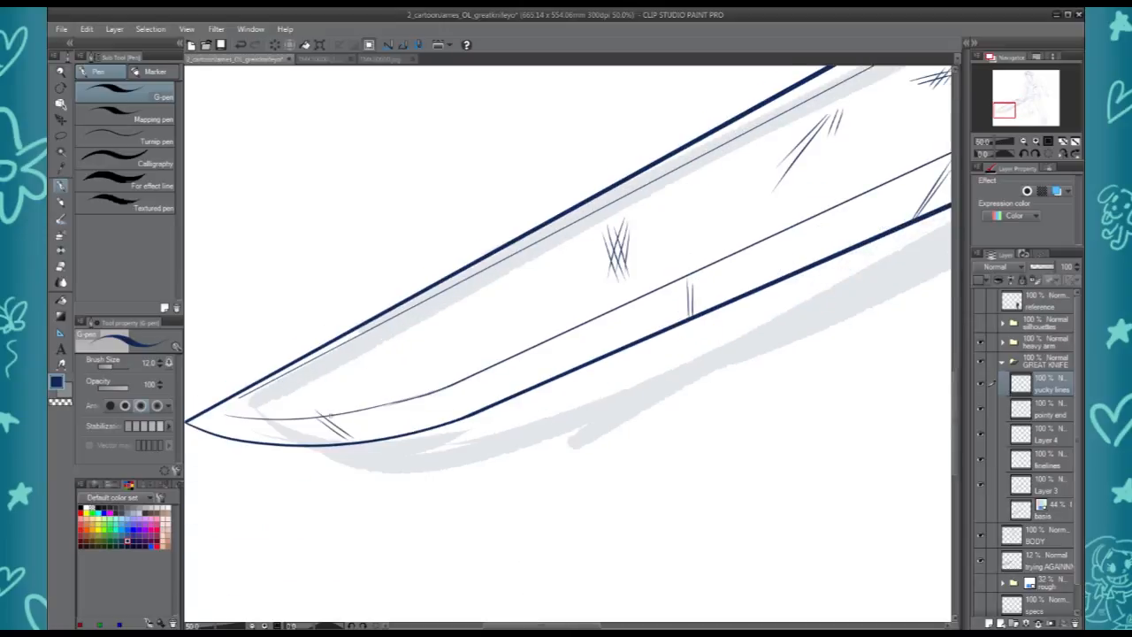
# Add hatching and scratch strokes near the blade's tip, along its upper edge and on the bevel line
pyautogui.moveTo(571, 331); pyautogui.dragTo(563, 344)
pyautogui.moveTo(346, 376); pyautogui.dragTo(479, 282)
pyautogui.moveTo(391, 338); pyautogui.dragTo(467, 285)
pyautogui.moveTo(444, 312)
pyautogui.mouseDown()
pyautogui.moveTo(534, 263)
pyautogui.moveTo(500, 296)
pyautogui.mouseUp()
pyautogui.moveTo(529, 256); pyautogui.dragTo(512, 286)
pyautogui.moveTo(539, 254); pyautogui.dragTo(529, 273)
pyautogui.moveTo(547, 251); pyautogui.dragTo(540, 263)
pyautogui.moveTo(272, 385); pyautogui.dragTo(229, 414)
pyautogui.moveTo(229, 415); pyautogui.dragTo(231, 439)
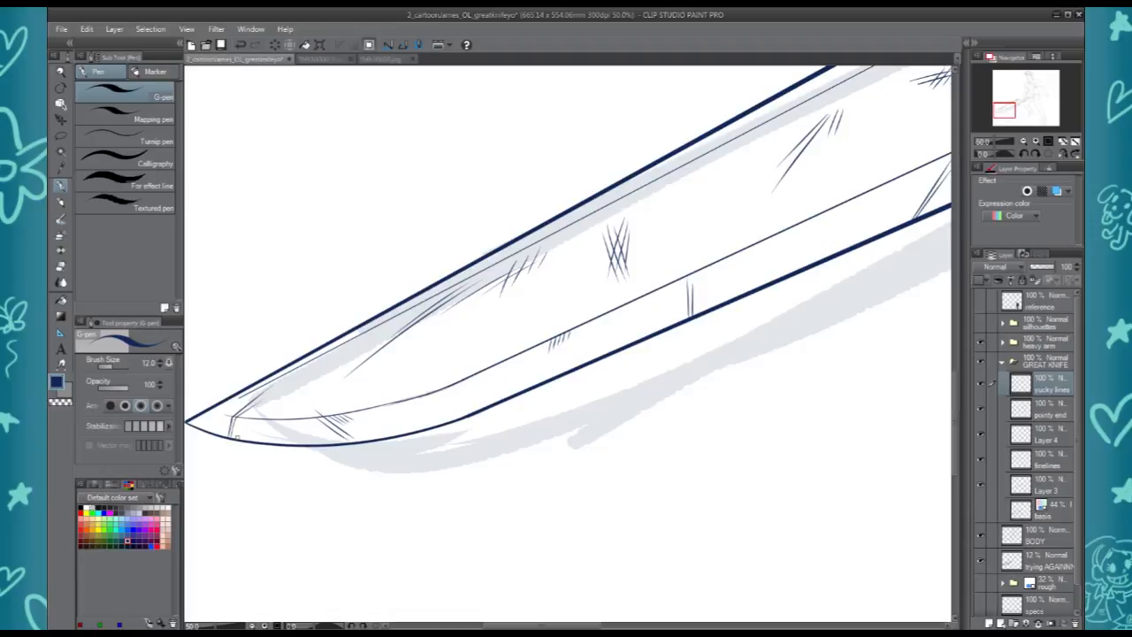
pyautogui.hotkey('ctrl', 'z')
pyautogui.moveTo(243, 397); pyautogui.dragTo(220, 420)
pyautogui.moveTo(476, 339); pyautogui.dragTo(461, 375)
pyautogui.moveTo(482, 338); pyautogui.dragTo(468, 370)
# Hatch scratch marks around the blade's base, the notch and the knife's neck
pyautogui.moveTo(773, 192); pyautogui.dragTo(507, 445)
pyautogui.moveTo(658, 268)
pyautogui.mouseDown()
pyautogui.moveTo(646, 292)
pyautogui.moveTo(666, 280)
pyautogui.mouseUp()
pyautogui.moveTo(688, 256); pyautogui.dragTo(666, 276)
pyautogui.moveTo(780, 263); pyautogui.dragTo(849, 232)
pyautogui.hotkey('ctrl', 'z')
pyautogui.moveTo(878, 327); pyautogui.dragTo(874, 348)
pyautogui.moveTo(896, 313); pyautogui.dragTo(883, 343)
pyautogui.moveTo(904, 312); pyautogui.dragTo(893, 336)
pyautogui.moveTo(912, 311); pyautogui.dragTo(900, 330)
pyautogui.moveTo(878, 284); pyautogui.dragTo(537, 388)
pyautogui.moveTo(677, 349)
pyautogui.mouseDown()
pyautogui.moveTo(650, 394)
pyautogui.moveTo(672, 381)
pyautogui.mouseUp()
pyautogui.moveTo(493, 355)
pyautogui.mouseDown()
pyautogui.moveTo(445, 382)
pyautogui.moveTo(462, 389)
pyautogui.mouseUp()
pyautogui.moveTo(507, 346); pyautogui.dragTo(482, 377)
pyautogui.scroll(-4, 515, 336)
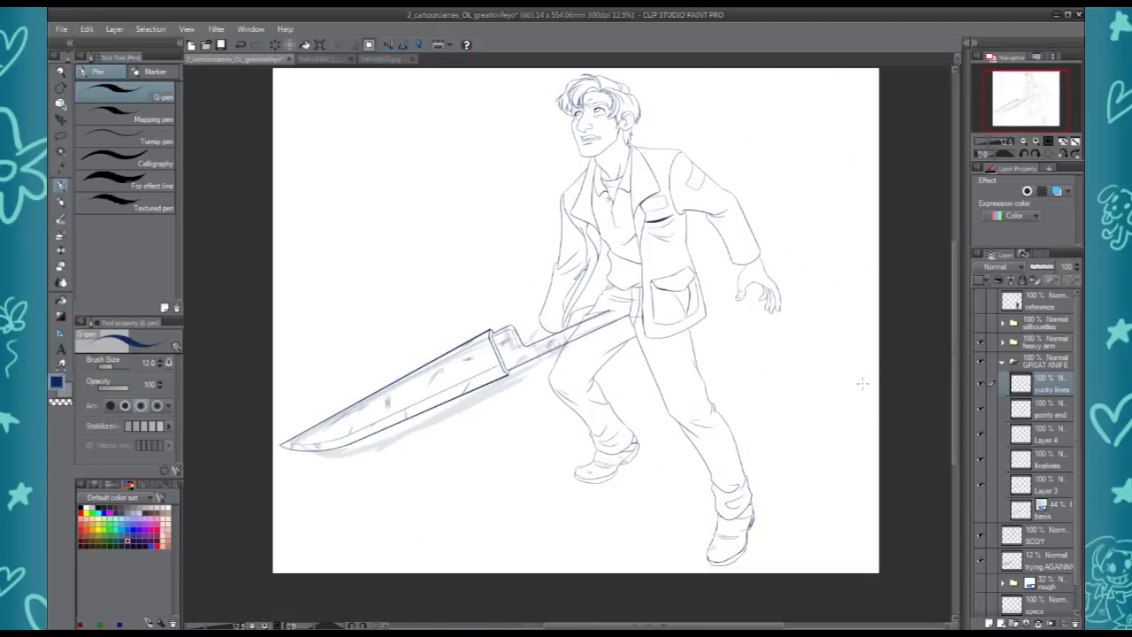
# Compare the hatched knife with the reference photo and check the fine lines by toggling their layer's visibility
pyautogui.click(323, 58)
pyautogui.click(223, 62)
pyautogui.scroll(3, 257, 90)
pyautogui.moveTo(708, 361); pyautogui.dragTo(538, 109)
pyautogui.moveTo(883, 576); pyautogui.dragTo(649, 434)
pyautogui.scroll(1, 604, 356)
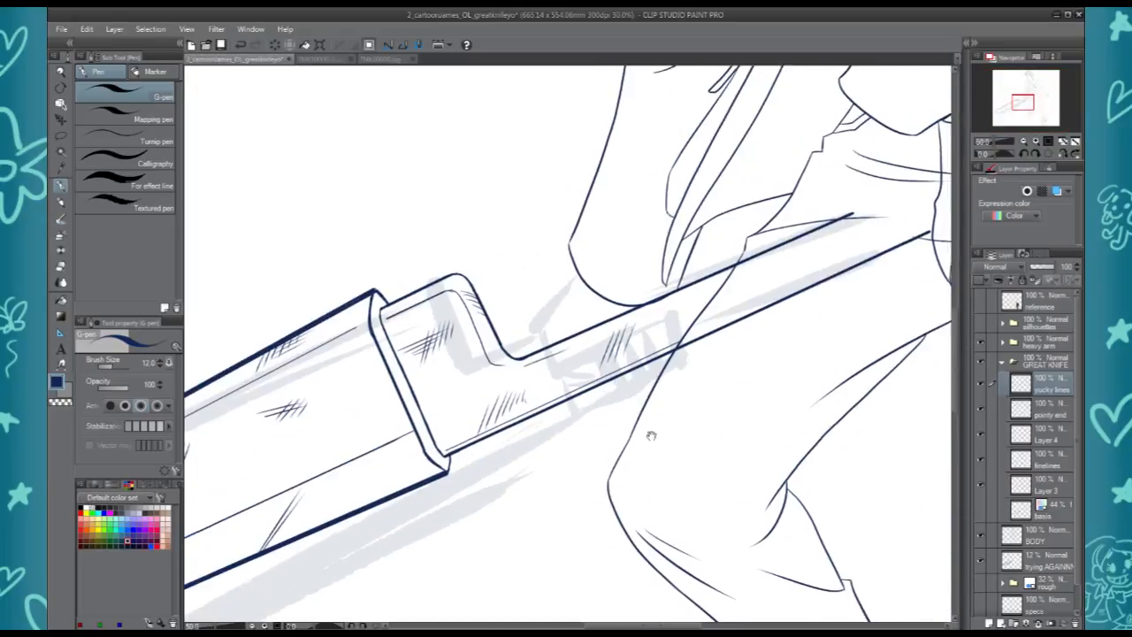
pyautogui.click(982, 434)
pyautogui.click(980, 458)
pyautogui.click(980, 458)
pyautogui.click(979, 458)
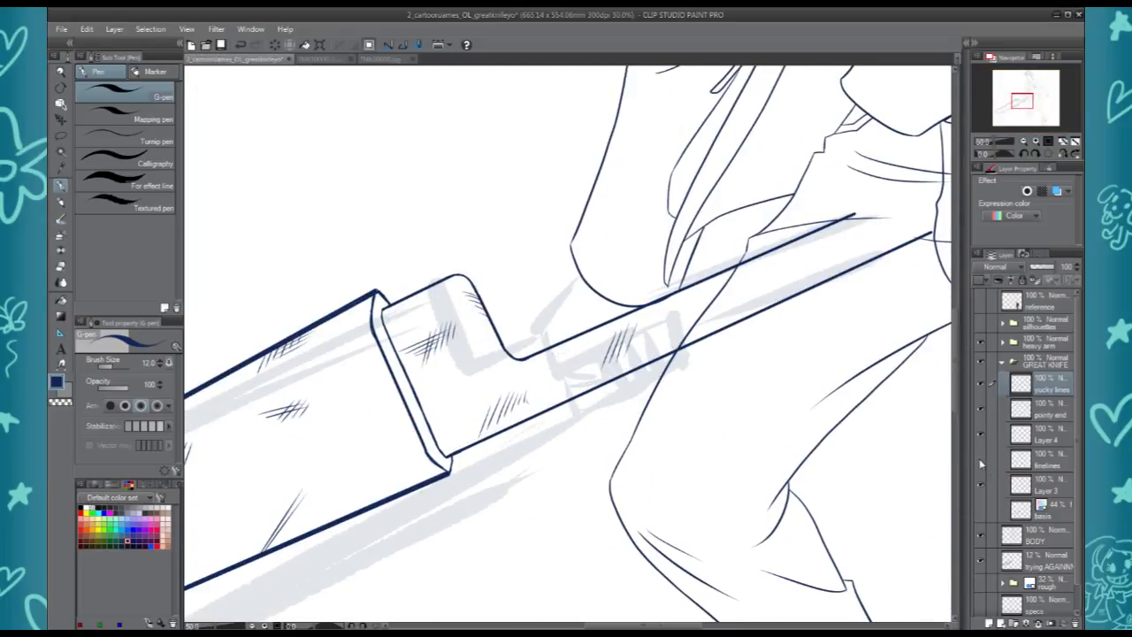
pyautogui.click(979, 458)
# Duplicate the GREAT KNIFE folder and merge the copy's line layers down into Layer 3Copy
pyautogui.moveTo(454, 476); pyautogui.dragTo(727, 258)
pyautogui.scroll(-1, 727, 259)
pyautogui.rightClick(1039, 405)
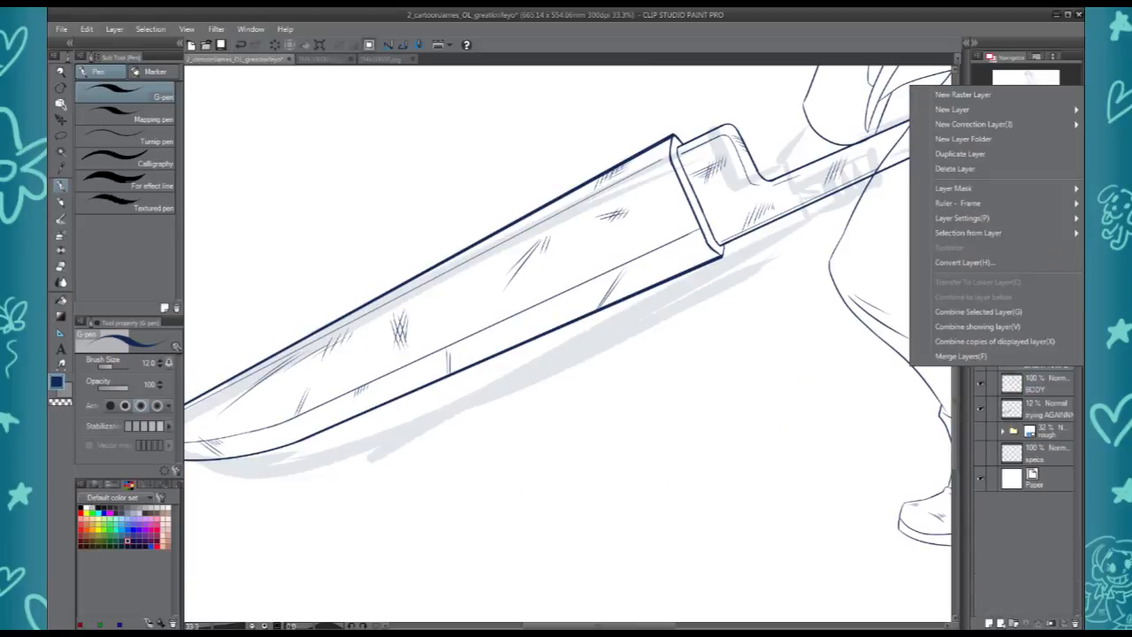
pyautogui.click(964, 154)
pyautogui.hotkey('ctrl', 'e')
pyautogui.hotkey('ctrl', 'e')
pyautogui.hotkey('ctrl', 'e')
pyautogui.hotkey('ctrl', 'e')
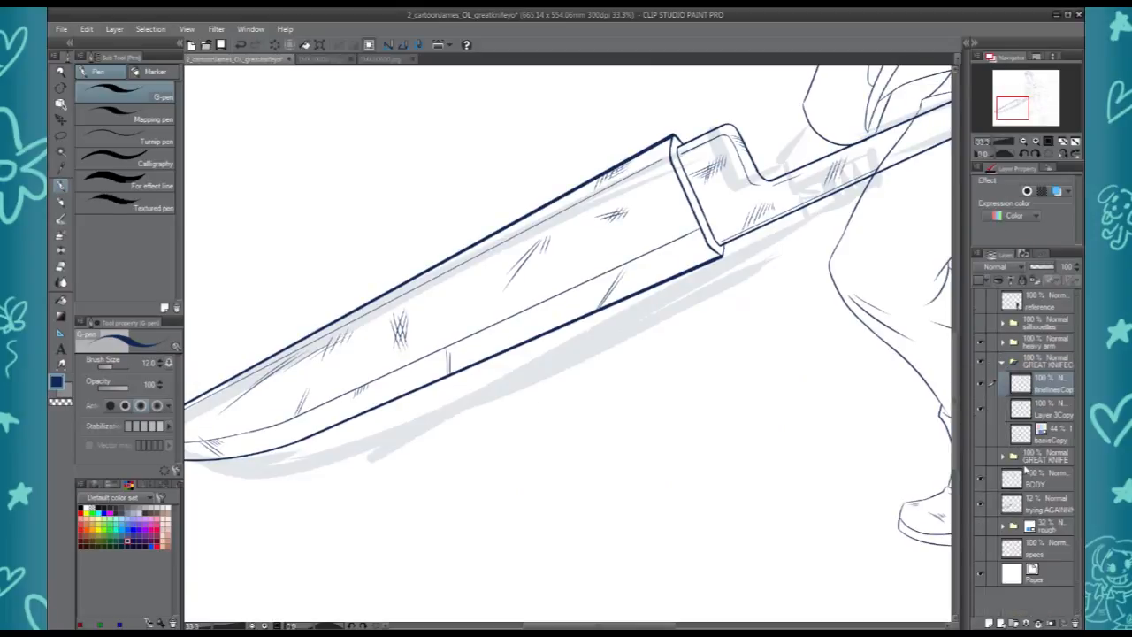
# Lasso the whole blade with its base and shift it slightly away from the neck, checking the reference
pyautogui.press('m')
pyautogui.moveTo(693, 168)
pyautogui.mouseDown()
pyautogui.moveTo(715, 216)
pyautogui.moveTo(761, 268)
pyautogui.moveTo(189, 518)
pyautogui.moveTo(809, 114)
pyautogui.mouseUp()
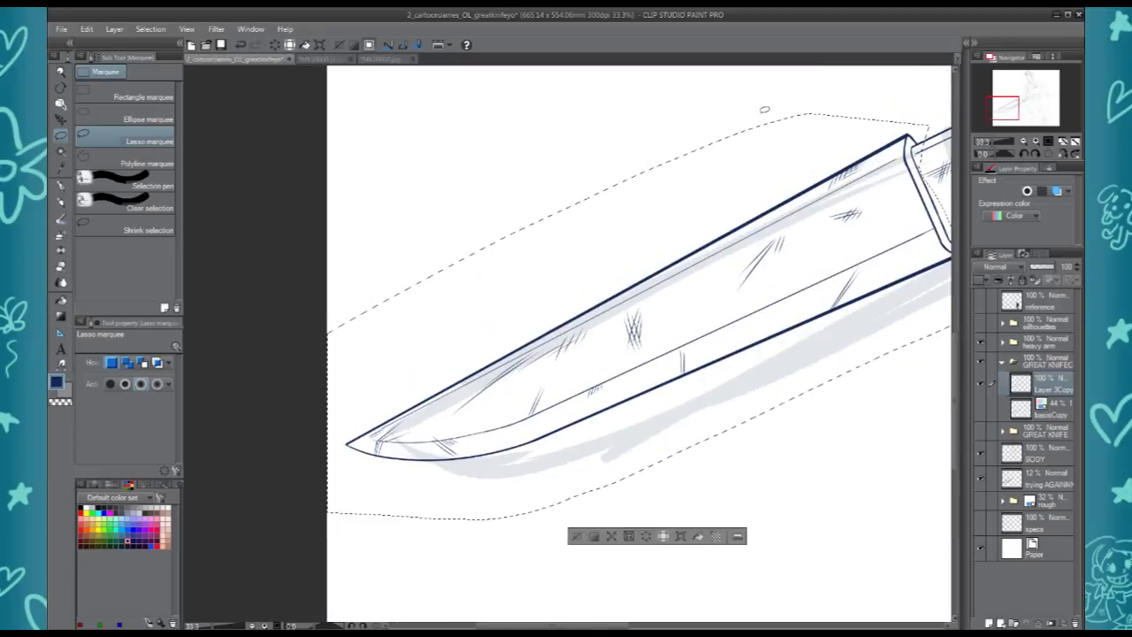
pyautogui.scroll(-4, 764, 109)
pyautogui.scroll(5, 541, 368)
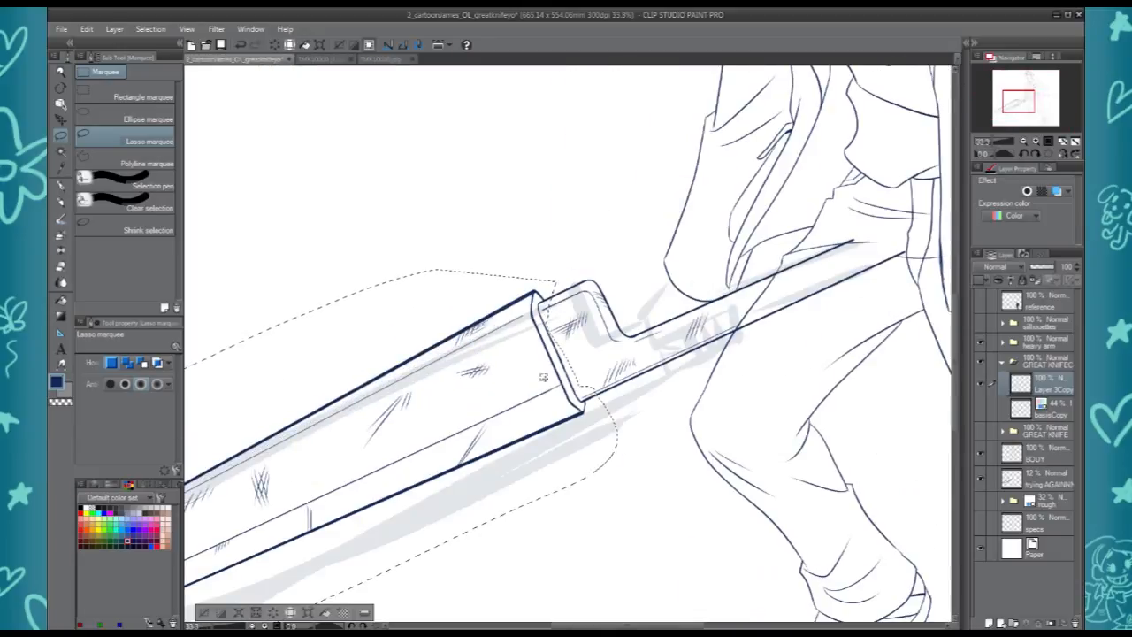
pyautogui.moveTo(541, 368); pyautogui.dragTo(528, 375)
pyautogui.click(307, 59)
pyautogui.click(231, 60)
pyautogui.moveTo(515, 452); pyautogui.dragTo(506, 455)
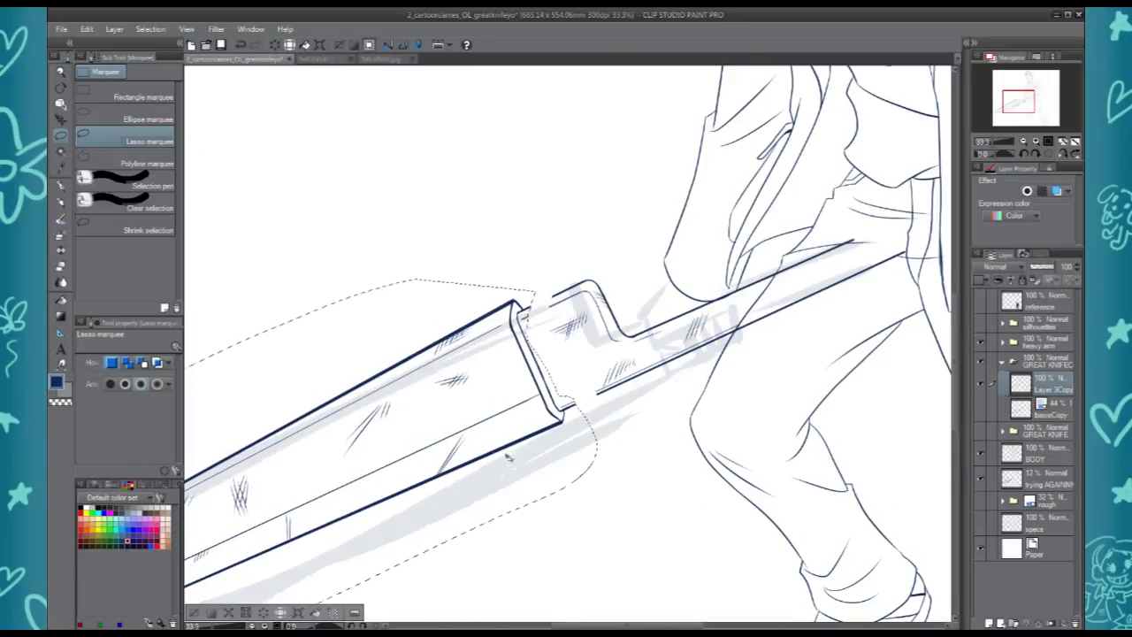
# Lasso the broken line ends where the knife's neck meets the gap and paste copies of them onto a new layer
pyautogui.hotkey('ctrl', 'd')
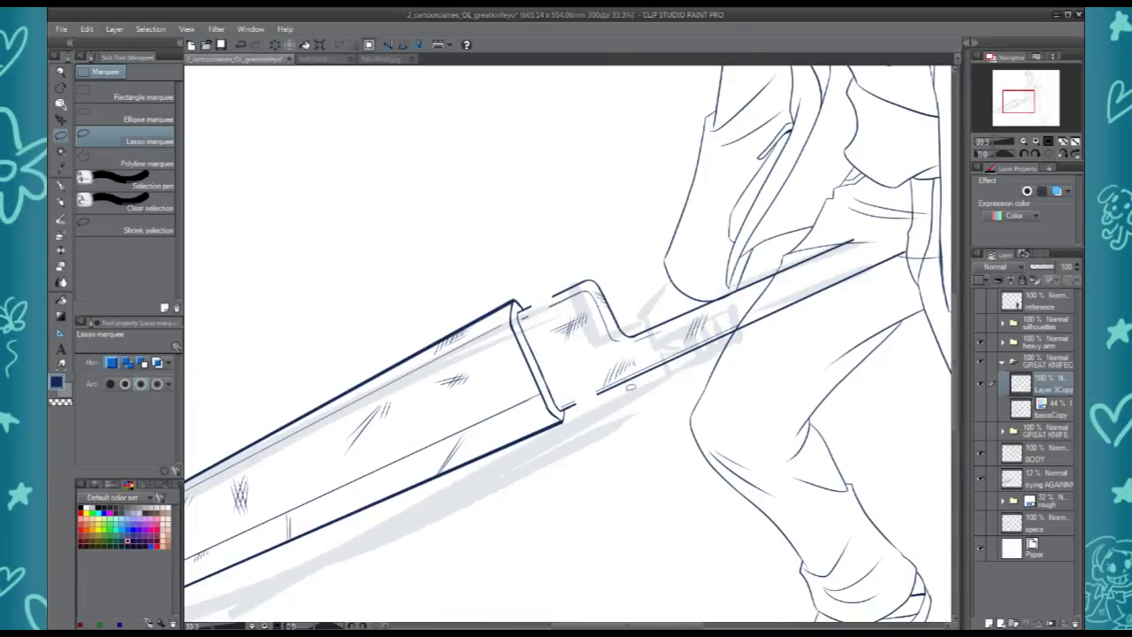
pyautogui.moveTo(633, 383); pyautogui.dragTo(630, 380)
pyautogui.moveTo(582, 274)
pyautogui.mouseDown()
pyautogui.moveTo(546, 312)
pyautogui.moveTo(580, 276)
pyautogui.mouseUp()
pyautogui.hotkey('ctrl', 'v')
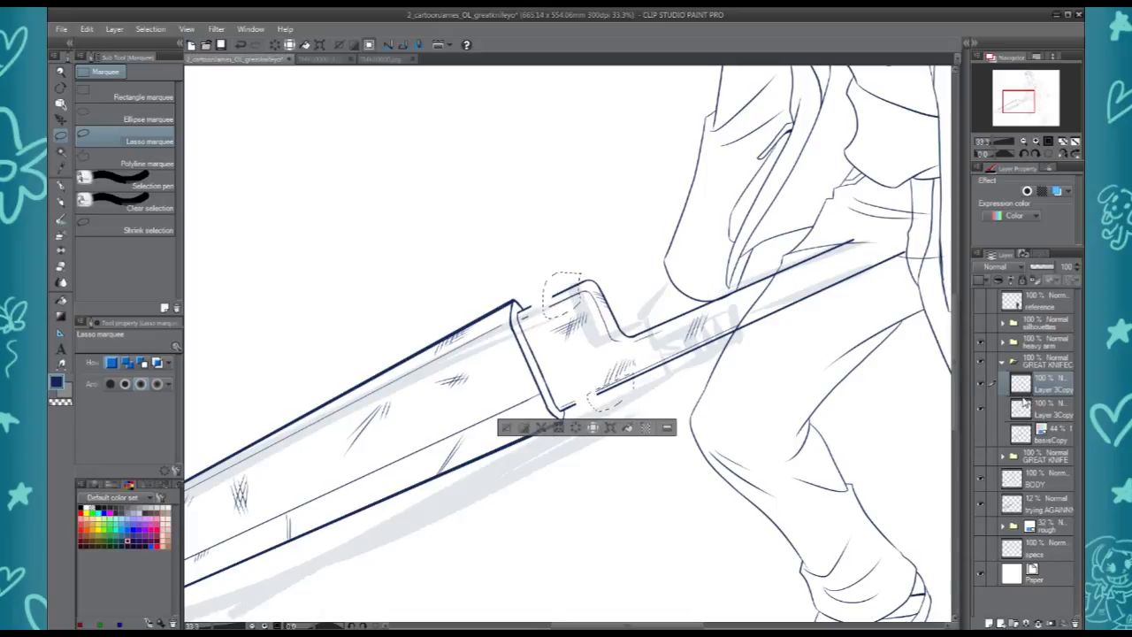
pyautogui.hotkey('ctrl', 'd')
# Lasso the knife's neck and handle, paste them onto their own layer and check the separated parts by toggling layer visibility
pyautogui.click(1050, 414)
pyautogui.scroll(-1, 519, 253)
pyautogui.scroll(-2, 520, 254)
pyautogui.moveTo(530, 262)
pyautogui.mouseDown()
pyautogui.moveTo(570, 232)
pyautogui.moveTo(536, 260)
pyautogui.mouseUp()
pyautogui.hotkey('ctrl', 'v')
pyautogui.hotkey('ctrl', 'd')
pyautogui.click(980, 434)
pyautogui.click(980, 435)
pyautogui.click(981, 408)
pyautogui.click(980, 408)
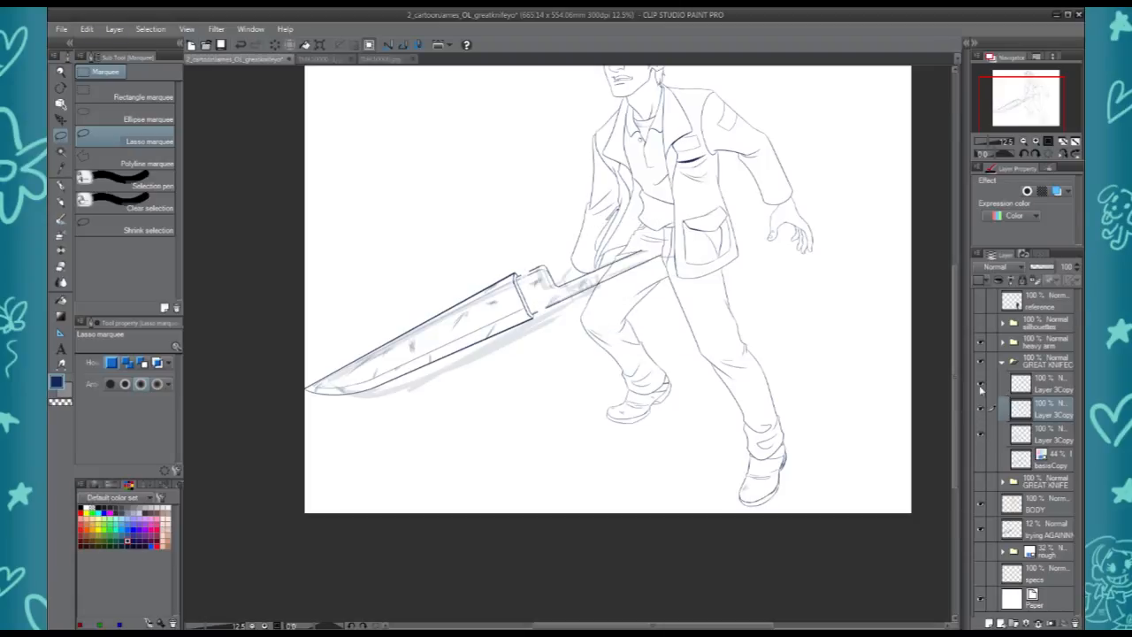
pyautogui.click(980, 383)
pyautogui.click(980, 384)
# Close the line gaps between the blade's base and the neck on the topmost Layer 3Copy layer, then transform its lines slightly to fit
pyautogui.click(1046, 385)
pyautogui.hotkey('ctrl', '+')
pyautogui.hotkey('ctrl', '+')
pyautogui.hotkey('ctrl', '+')
pyautogui.hotkey('ctrl', '+')
pyautogui.hotkey('ctrl', '+')
pyautogui.moveTo(440, 74); pyautogui.dragTo(554, 334)
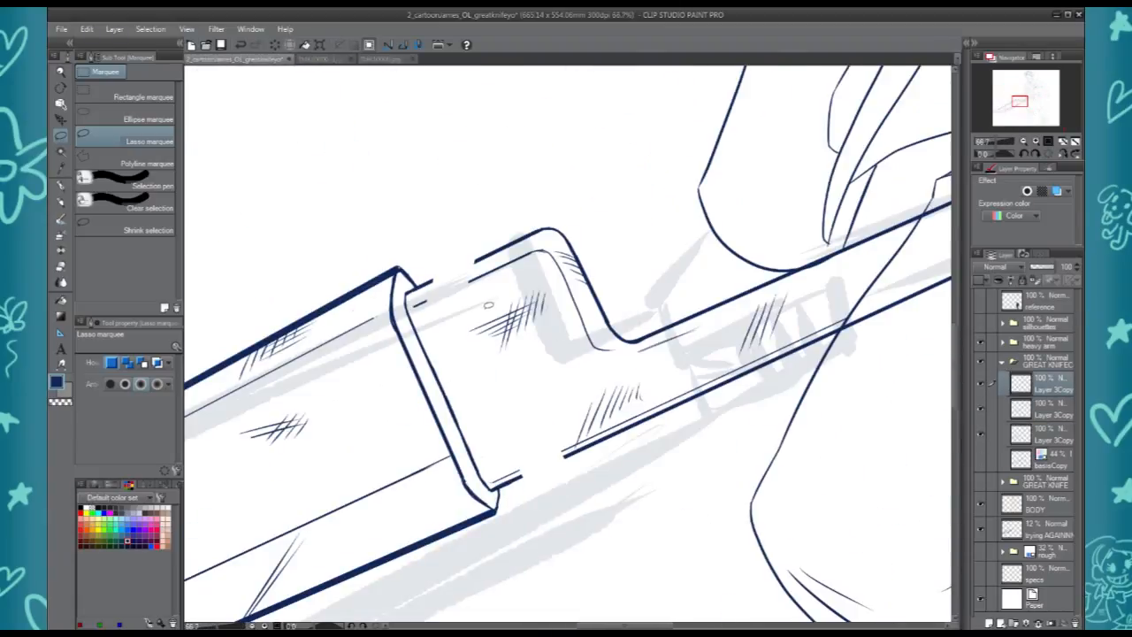
pyautogui.press('p')
pyautogui.moveTo(491, 259); pyautogui.dragTo(434, 286)
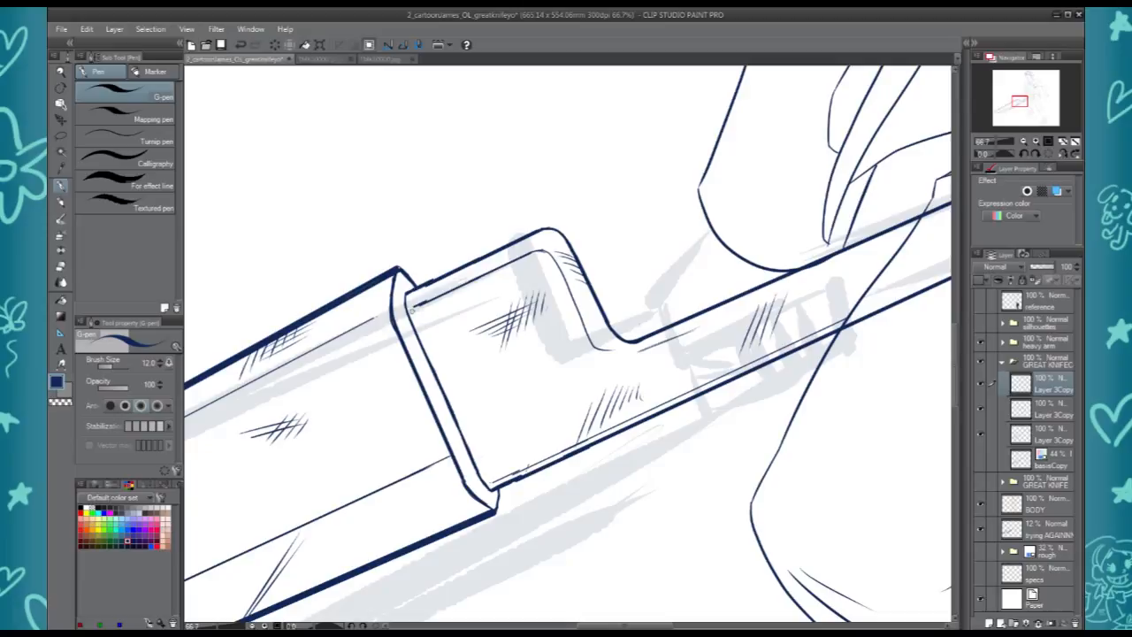
pyautogui.hotkey('ctrl', 't')
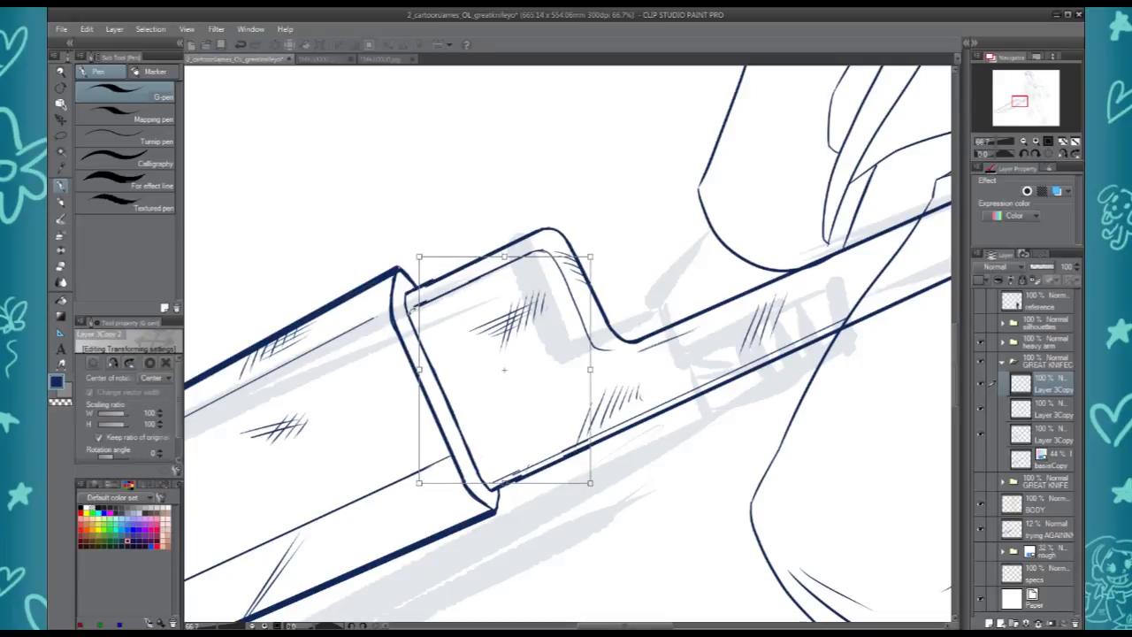
pyautogui.moveTo(419, 483); pyautogui.dragTo(416, 482)
pyautogui.press('Return')
# Check the join by toggling the blade layer's visibility and bring up a transform on that layer
pyautogui.click(980, 434)
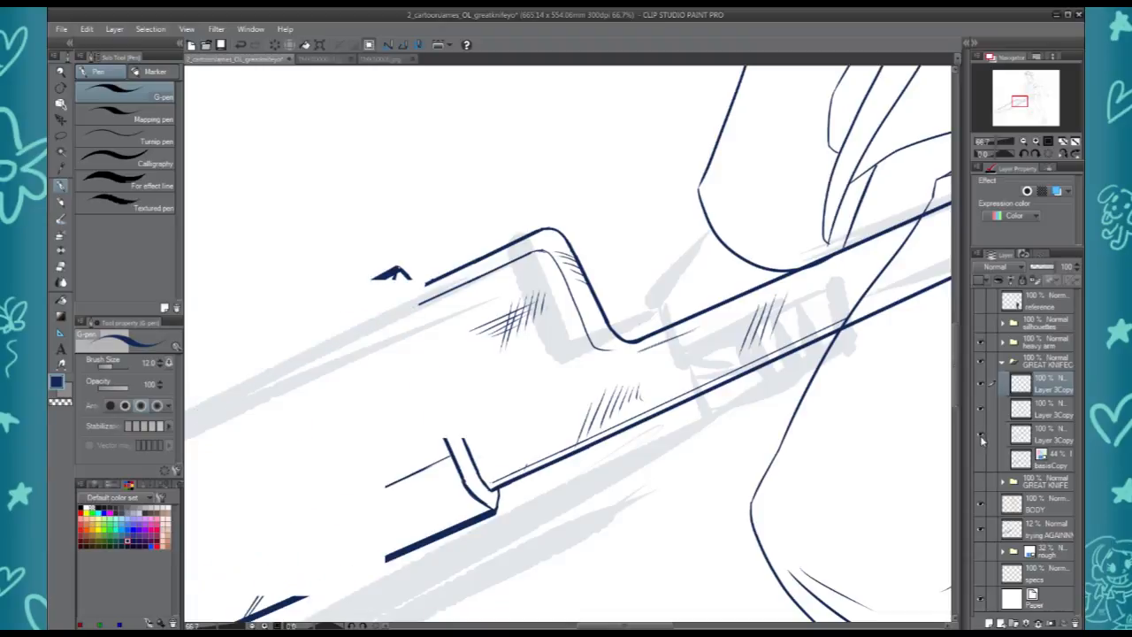
pyautogui.click(980, 434)
pyautogui.click(1017, 437)
pyautogui.hotkey('ctrl', 't')
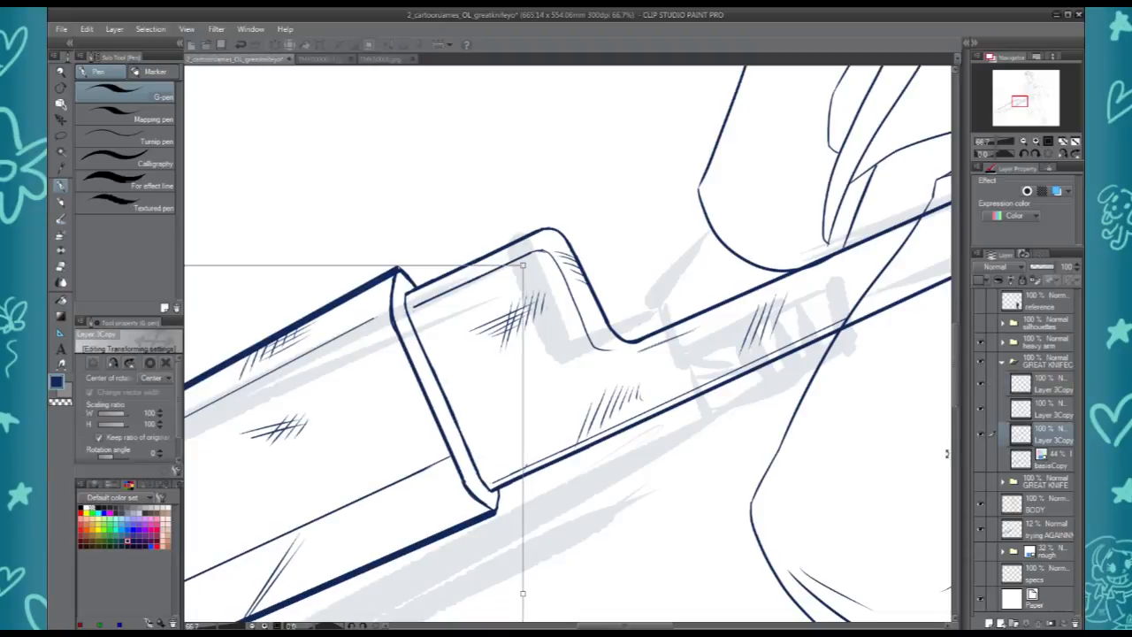
pyautogui.press('Return')
# Extend the canvas beyond the blade's tip to a width of 686.82 mm
pyautogui.scroll(-5, 536, 312)
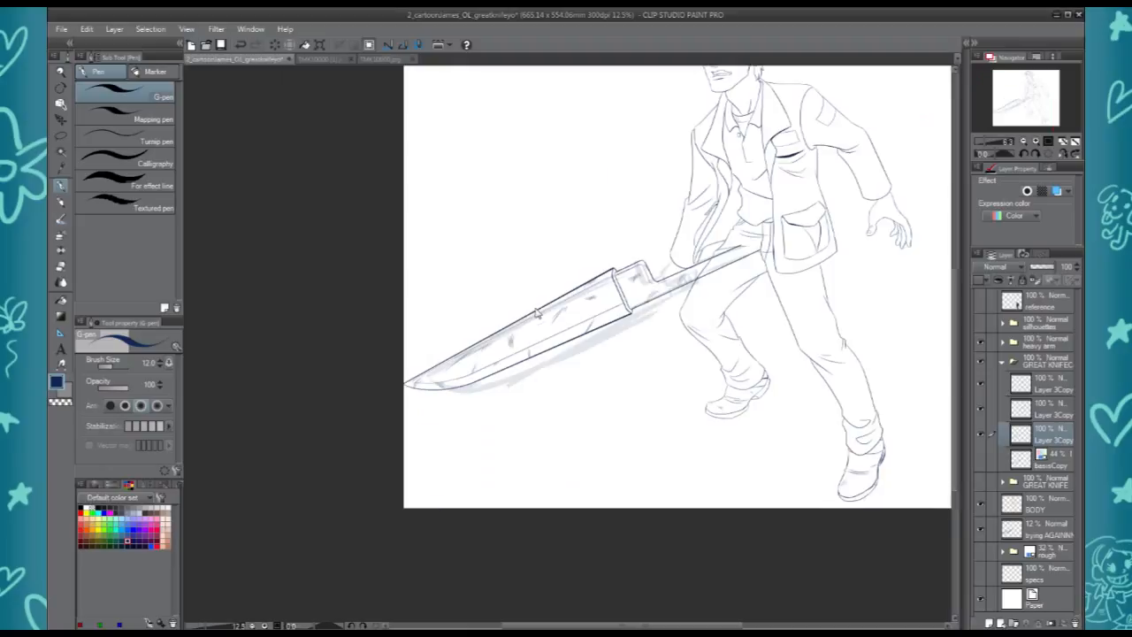
pyautogui.click(87, 29)
pyautogui.click(133, 316)
pyautogui.moveTo(404, 257); pyautogui.dragTo(381, 262)
pyautogui.press('Return')
# Collapse the copied GREAT KNIFE folder, hide the faint 12% sketch layer and save the drawing
pyautogui.click(1002, 362)
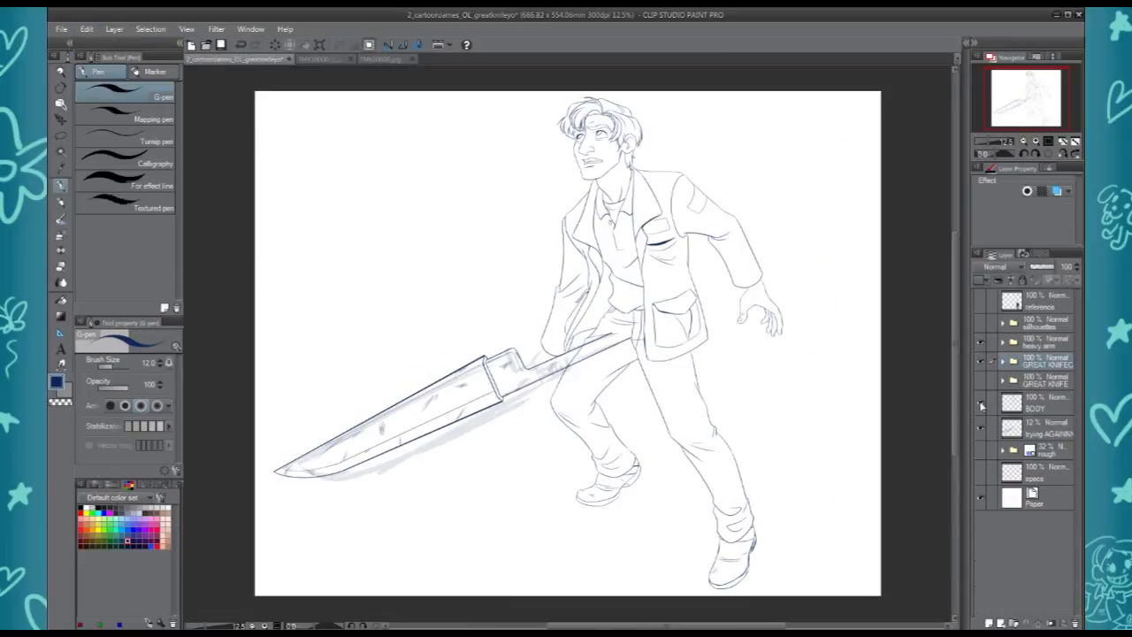
pyautogui.click(979, 430)
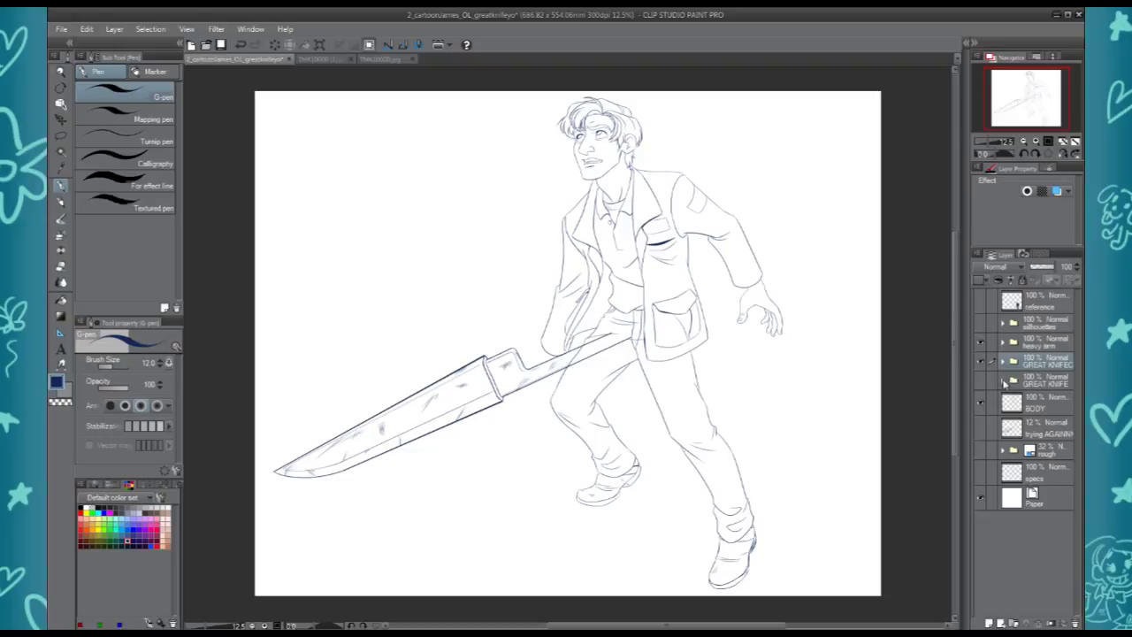
pyautogui.hotkey('ctrl', 's')
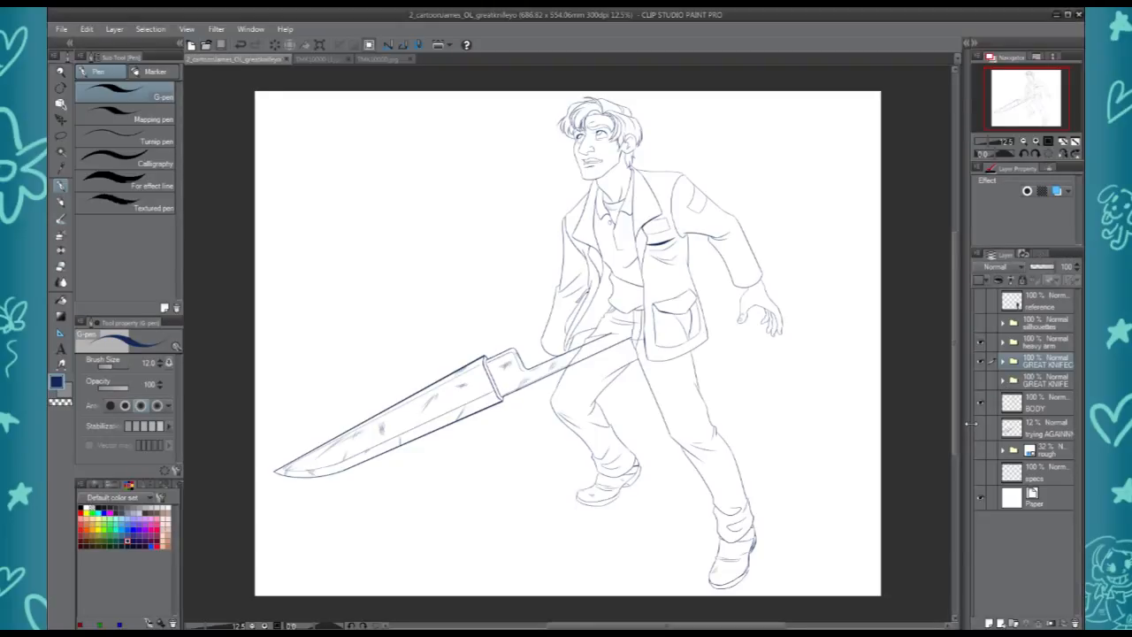
# Apply a blue layer colour to the copied GREAT KNIFE folder and check its basis layer by toggling its visibility
pyautogui.hotkey('ctrl', '+')
pyautogui.hotkey('ctrl', '+')
pyautogui.hotkey('ctrl', '+')
pyautogui.hotkey('ctrl', '+')
pyautogui.click(1057, 191)
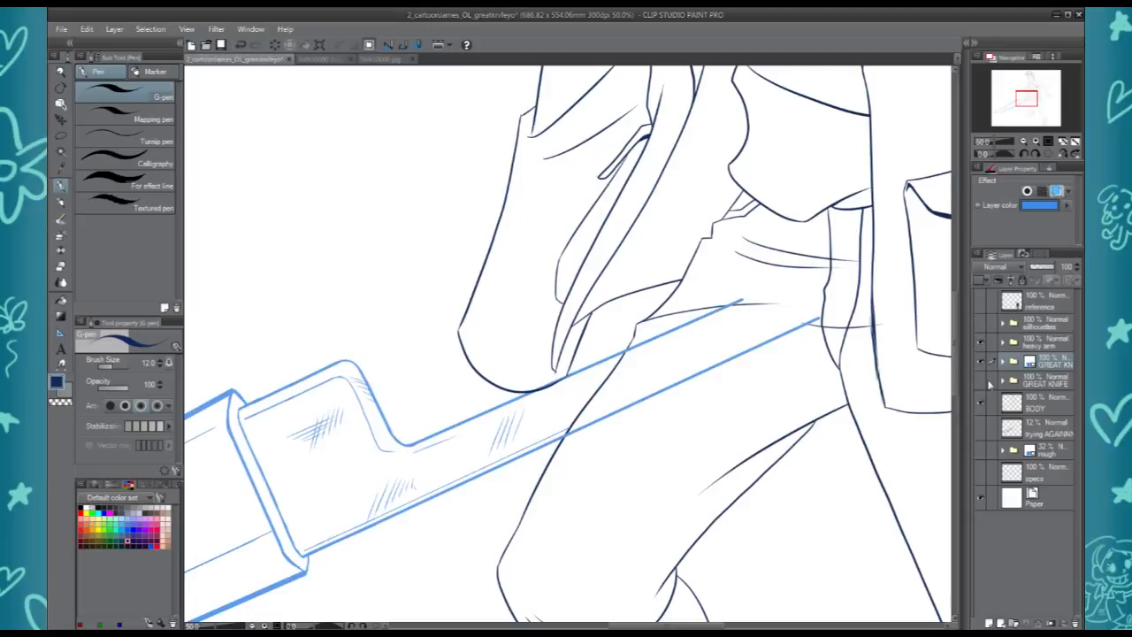
pyautogui.click(1002, 361)
pyautogui.click(980, 461)
pyautogui.click(980, 460)
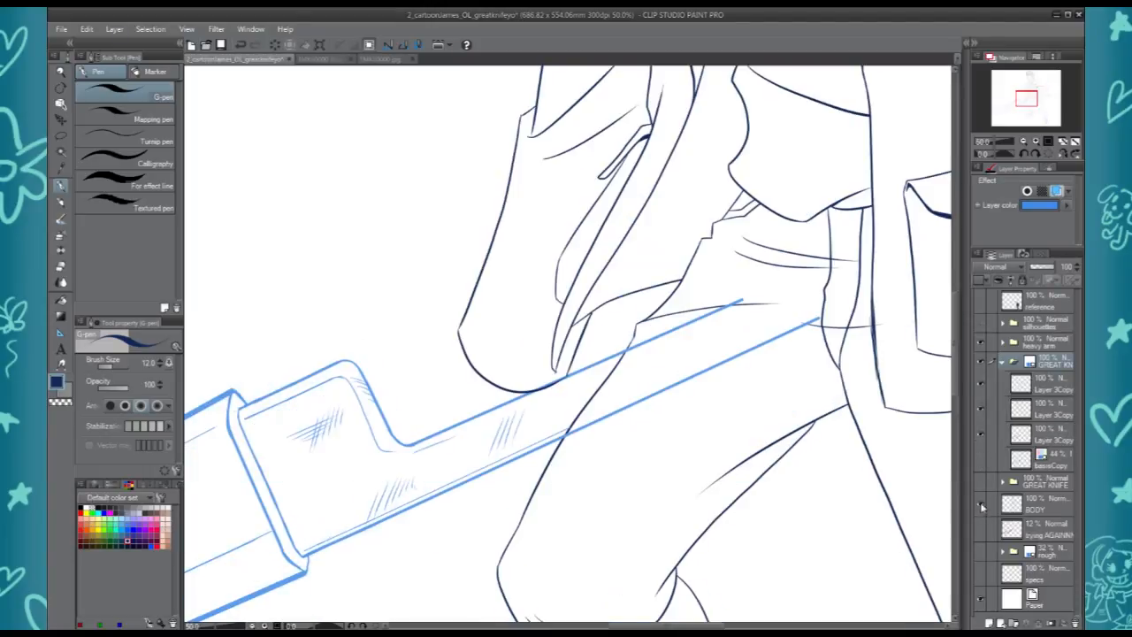
# Show the faint sketch layer again and create a folder named newHand above it containing a new layer
pyautogui.click(981, 529)
pyautogui.click(1025, 525)
pyautogui.click(1013, 624)
pyautogui.doubleClick(1033, 530)
pyautogui.write('newHand')
pyautogui.press('Return')
pyautogui.press('p')
pyautogui.hotkey('ctrl', 'shift', 'n')
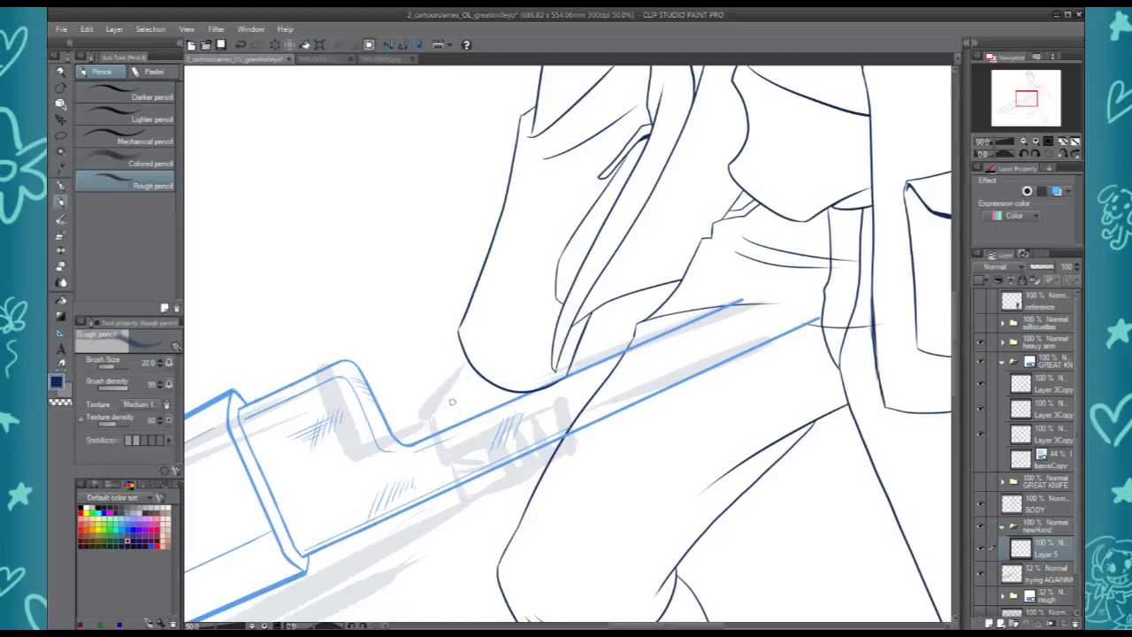
# Consult the TMK10000 (1).jpg reference photo, then rough in the back of the hand below the cuff with the size 30 Textured pen
pyautogui.press('p')
pyautogui.click(301, 59)
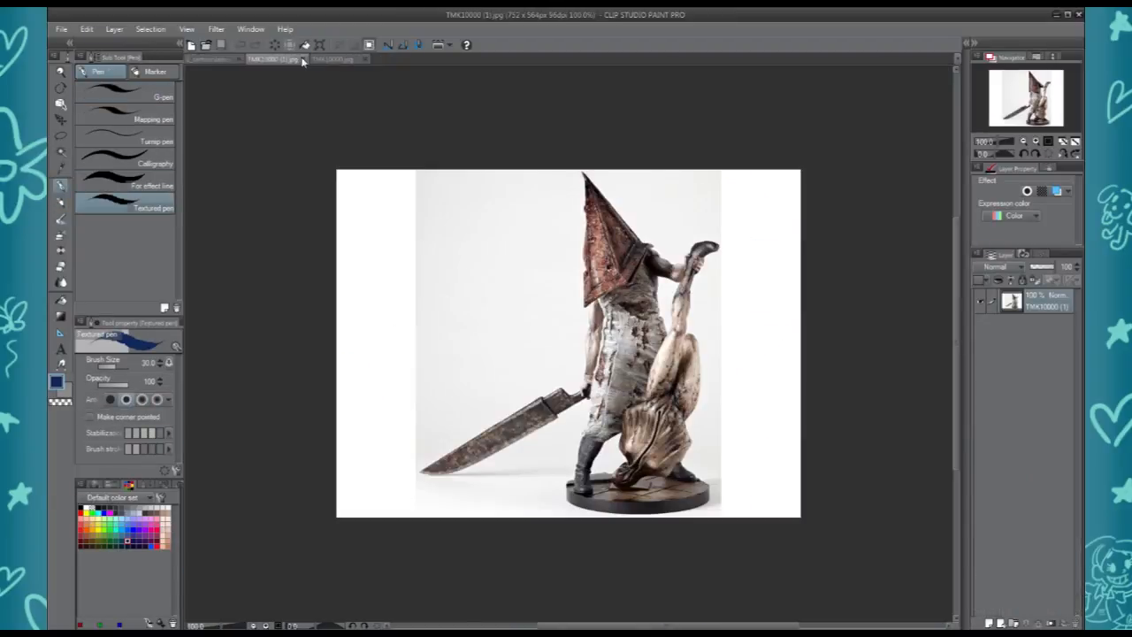
pyautogui.scroll(1, 458, 311)
pyautogui.click(214, 59)
pyautogui.moveTo(467, 360); pyautogui.dragTo(432, 432)
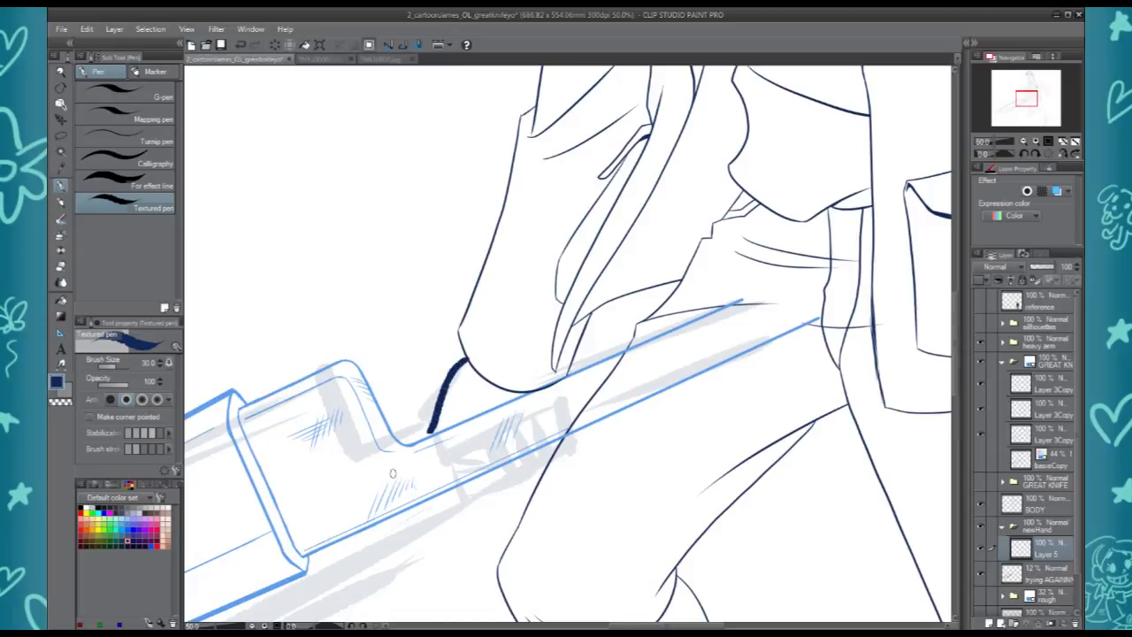
pyautogui.moveTo(431, 433); pyautogui.dragTo(434, 457)
# Move the newHand folder above the knife folder and rough in the thumb and fingers gripping the handle, checking the mirrored view
pyautogui.moveTo(1044, 525); pyautogui.dragTo(1035, 353)
pyautogui.click(1042, 384)
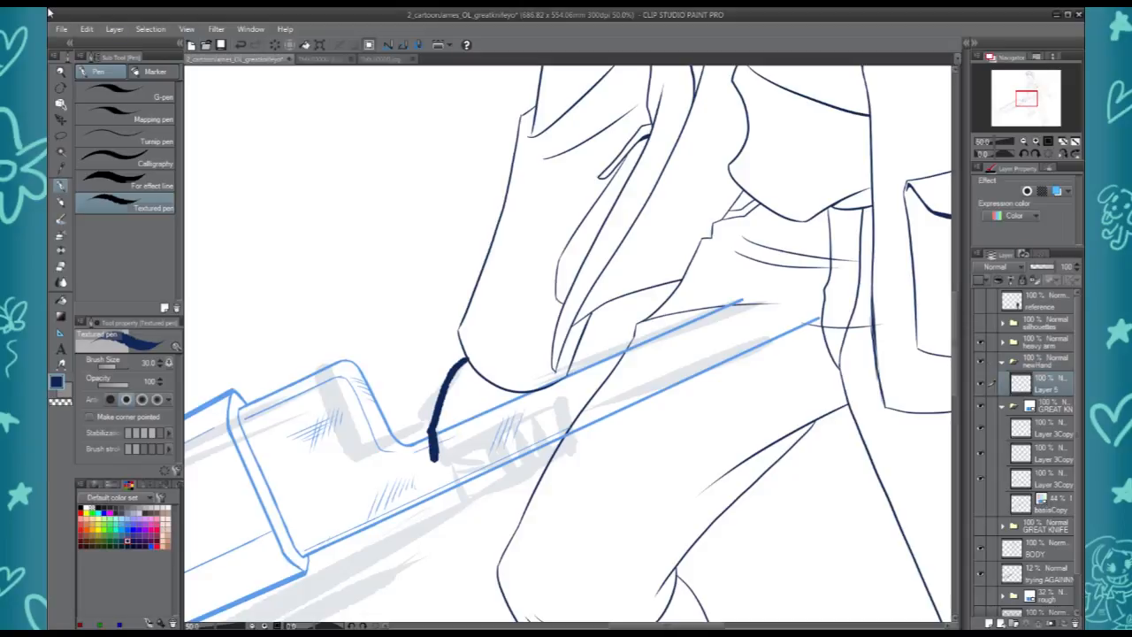
pyautogui.moveTo(434, 458)
pyautogui.mouseDown()
pyautogui.moveTo(455, 465)
pyautogui.moveTo(476, 430)
pyautogui.moveTo(449, 437)
pyautogui.moveTo(505, 393)
pyautogui.mouseUp()
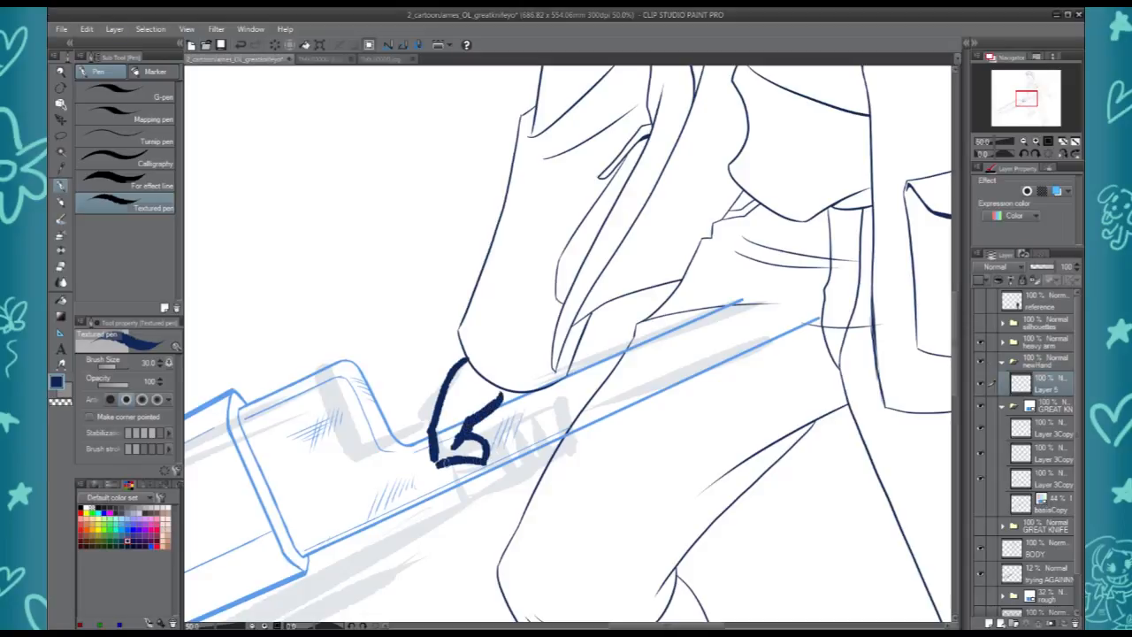
pyautogui.moveTo(457, 467)
pyautogui.mouseDown()
pyautogui.moveTo(479, 495)
pyautogui.moveTo(487, 463)
pyautogui.moveTo(516, 486)
pyautogui.moveTo(506, 426)
pyautogui.moveTo(518, 477)
pyautogui.moveTo(540, 418)
pyautogui.moveTo(506, 433)
pyautogui.moveTo(532, 449)
pyautogui.mouseUp()
pyautogui.moveTo(538, 454); pyautogui.dragTo(558, 447)
pyautogui.moveTo(531, 409)
pyautogui.mouseDown()
pyautogui.moveTo(559, 380)
pyautogui.moveTo(509, 411)
pyautogui.mouseUp()
pyautogui.moveTo(559, 390); pyautogui.dragTo(554, 421)
pyautogui.moveTo(487, 480)
pyautogui.mouseDown()
pyautogui.moveTo(460, 484)
pyautogui.moveTo(482, 509)
pyautogui.mouseUp()
pyautogui.moveTo(513, 435)
pyautogui.mouseDown()
pyautogui.moveTo(530, 418)
pyautogui.moveTo(578, 443)
pyautogui.mouseUp()
pyautogui.press('h')
pyautogui.moveTo(576, 382)
pyautogui.mouseDown()
pyautogui.moveTo(574, 449)
pyautogui.moveTo(597, 460)
pyautogui.mouseUp()
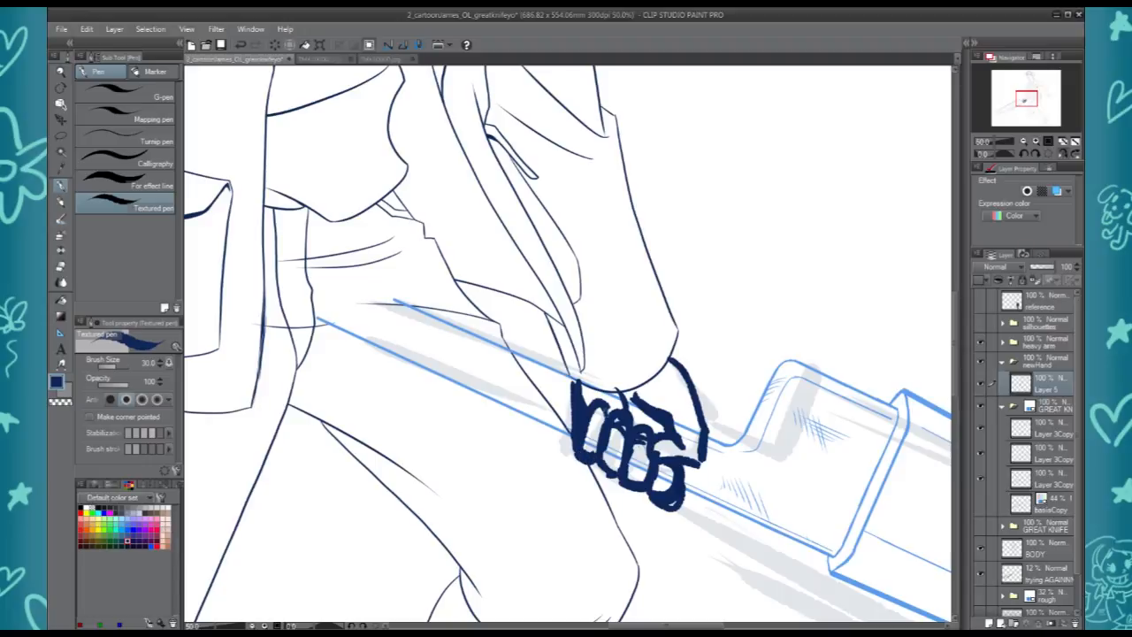
pyautogui.moveTo(685, 474); pyautogui.dragTo(700, 464)
pyautogui.moveTo(710, 427); pyautogui.dragTo(696, 378)
# Scale the rough hand down slightly so it fits the handle, and restore the unmirrored view
pyautogui.hotkey('ctrl', 't')
pyautogui.moveTo(730, 506); pyautogui.dragTo(700, 488)
pyautogui.moveTo(574, 516); pyautogui.dragTo(567, 519)
pyautogui.press('Return')
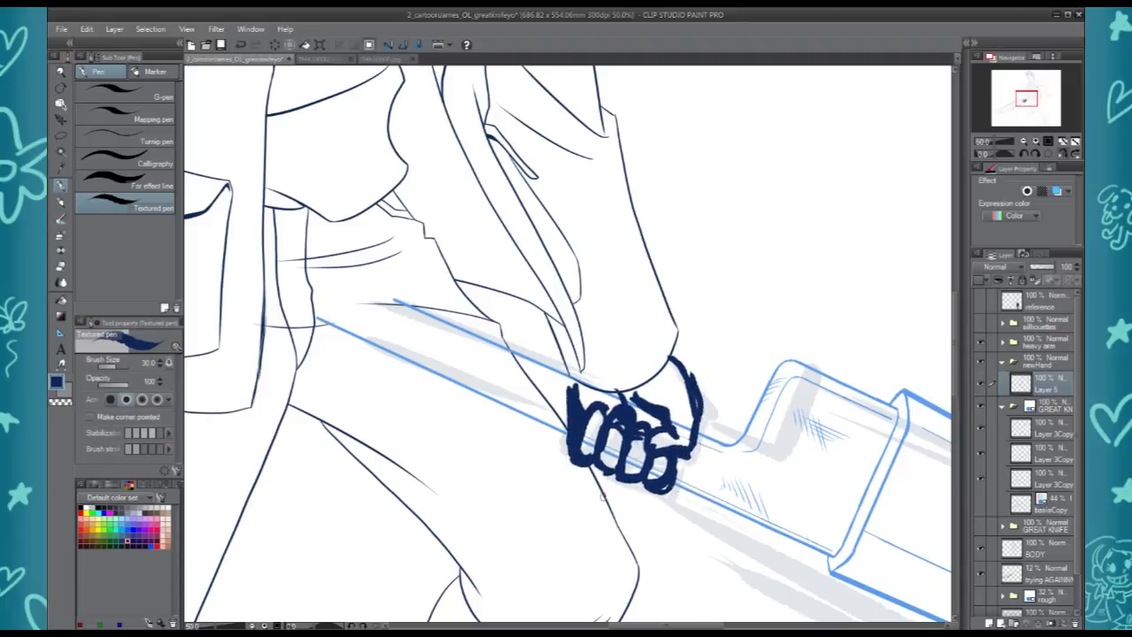
pyautogui.press('h')
pyautogui.moveTo(607, 79); pyautogui.dragTo(520, 79)
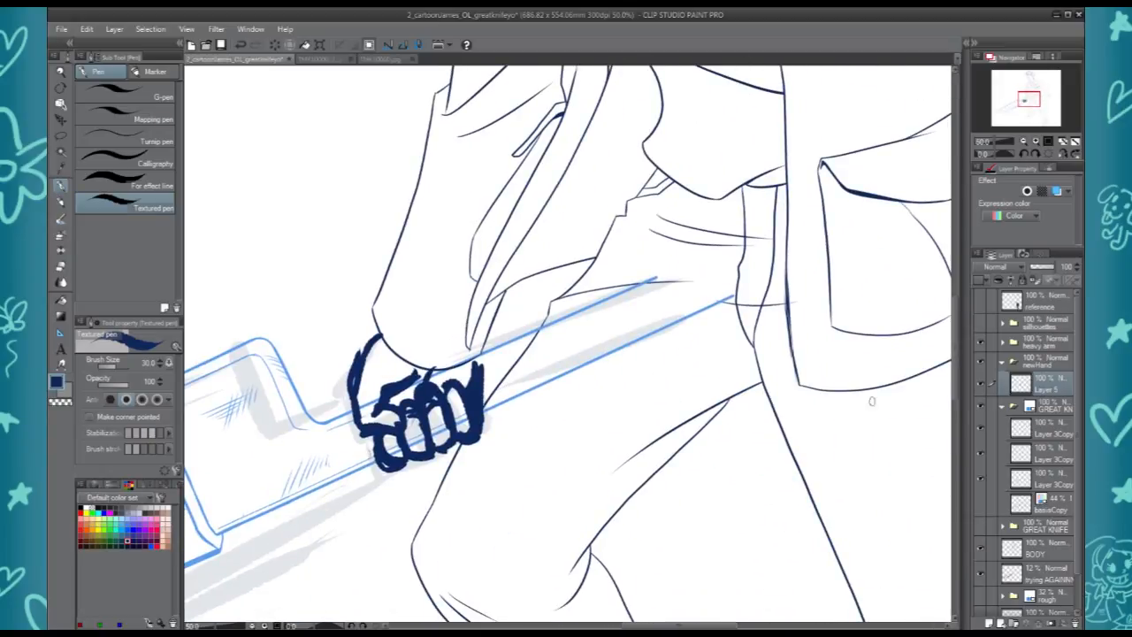
# Set the rough hand layer to 54% opacity with a blue layer colour, then add a new layer and reduce the brush size to 15
pyautogui.moveTo(399, 518)
pyautogui.mouseDown()
pyautogui.moveTo(746, 358)
pyautogui.moveTo(540, 462)
pyautogui.mouseUp()
pyautogui.click(1044, 267)
pyautogui.click(1057, 192)
pyautogui.hotkey('ctrl', 'shift', 'n')
pyautogui.press('[')
pyautogui.press('[')
pyautogui.press('[')
pyautogui.press('[')
# Sketch a cleaner back of the hand, thumb and far edge of the fist over the rough
pyautogui.moveTo(550, 344)
pyautogui.mouseDown()
pyautogui.moveTo(524, 404)
pyautogui.moveTo(534, 439)
pyautogui.mouseUp()
pyautogui.moveTo(528, 370)
pyautogui.mouseDown()
pyautogui.moveTo(530, 431)
pyautogui.moveTo(543, 416)
pyautogui.mouseUp()
pyautogui.moveTo(594, 381); pyautogui.dragTo(556, 402)
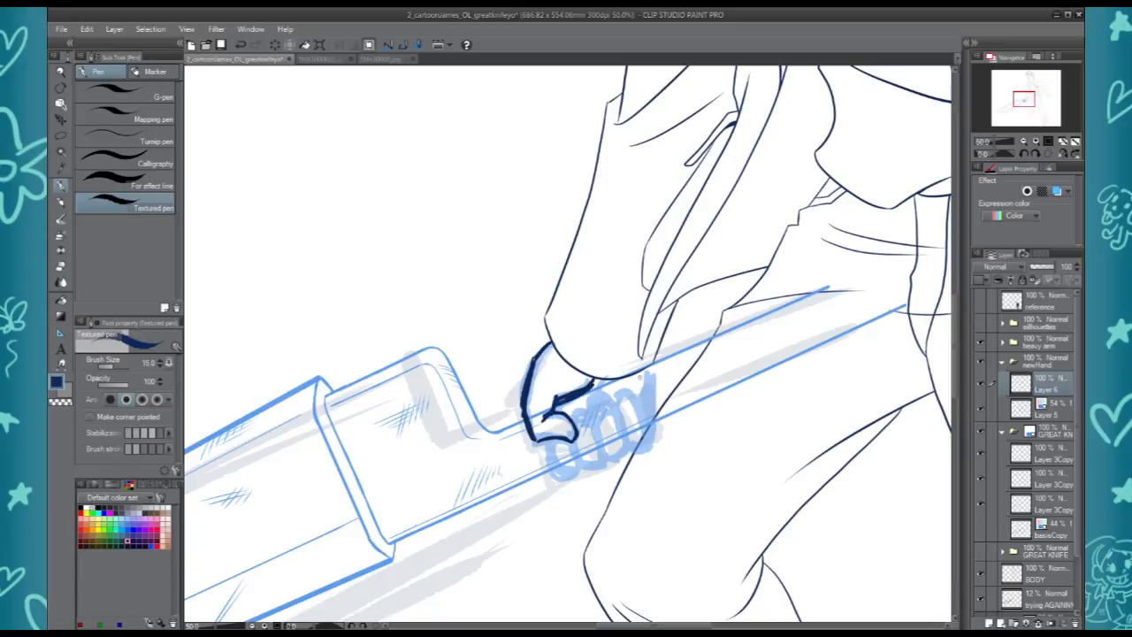
pyautogui.moveTo(649, 421); pyautogui.dragTo(640, 449)
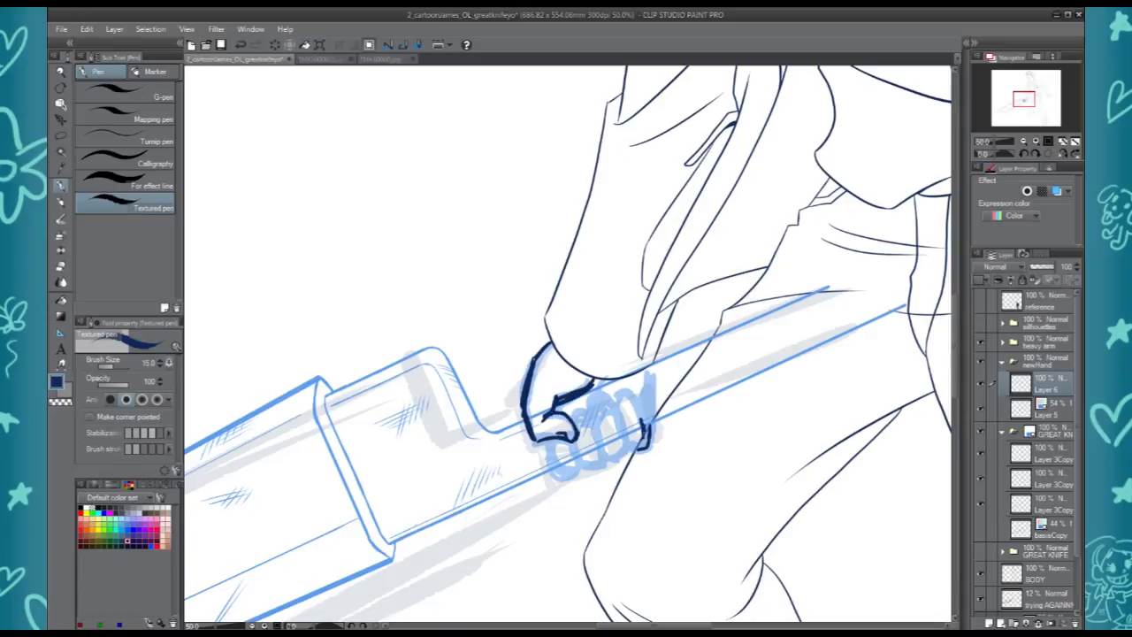
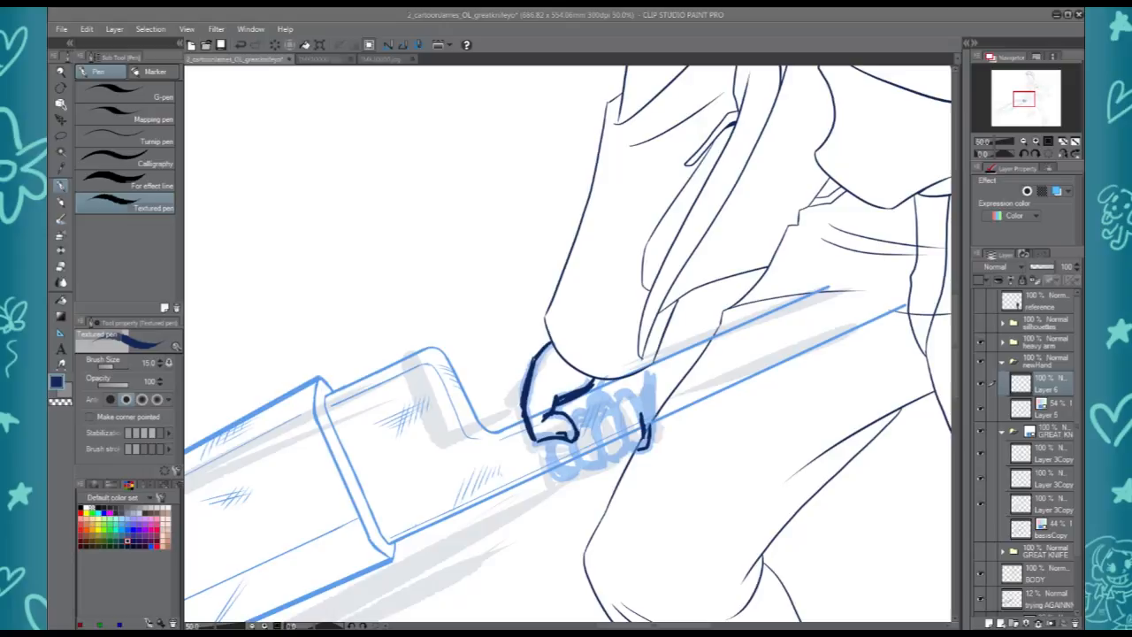
pyautogui.click(629, 17)
# Sketch the fingers wrapped around the handle and clean up the hand's outer line with transparent colour
pyautogui.moveTo(547, 464); pyautogui.dragTo(571, 455)
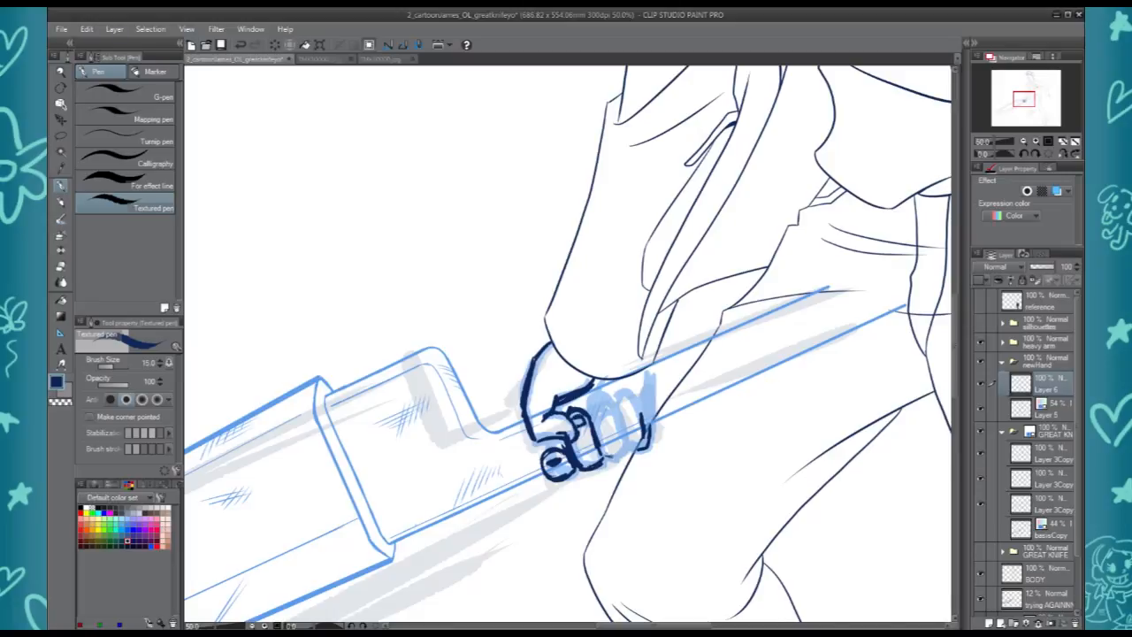
pyautogui.moveTo(591, 396); pyautogui.dragTo(621, 405)
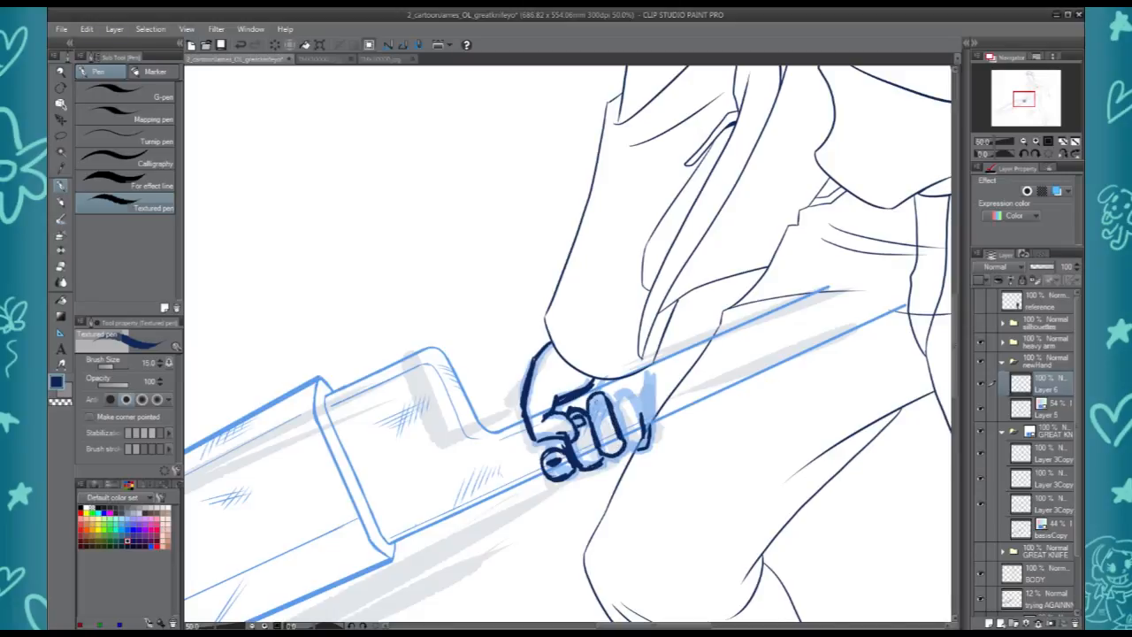
pyautogui.moveTo(629, 443); pyautogui.dragTo(645, 402)
pyautogui.moveTo(619, 440); pyautogui.dragTo(630, 406)
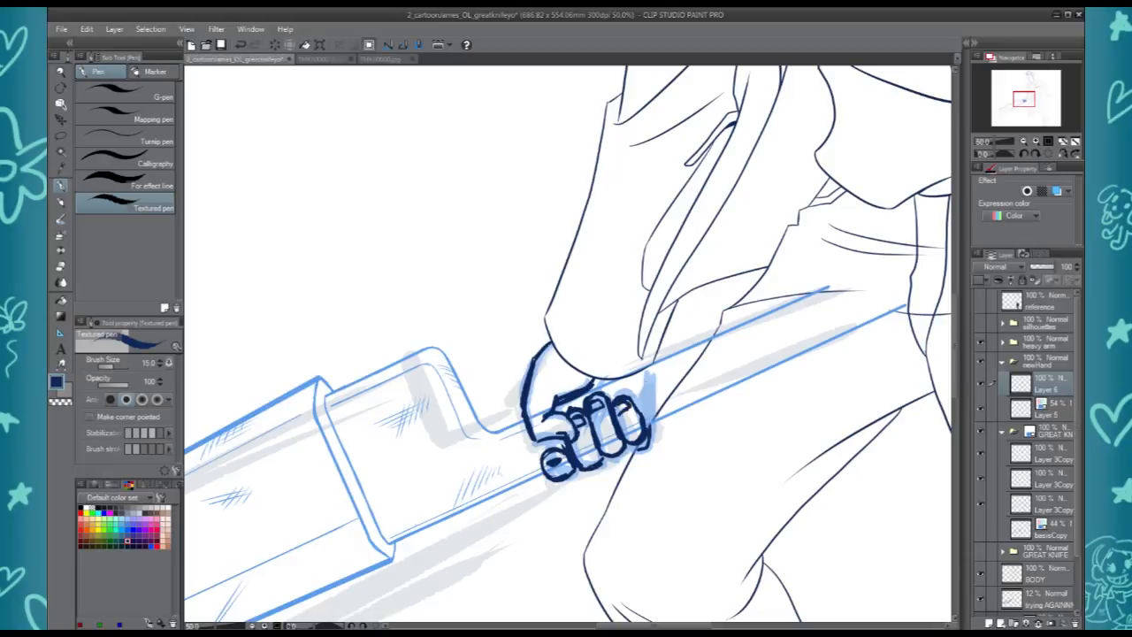
pyautogui.scroll(-4, 619, 408)
pyautogui.moveTo(736, 427); pyautogui.dragTo(674, 409)
pyautogui.scroll(3, 588, 421)
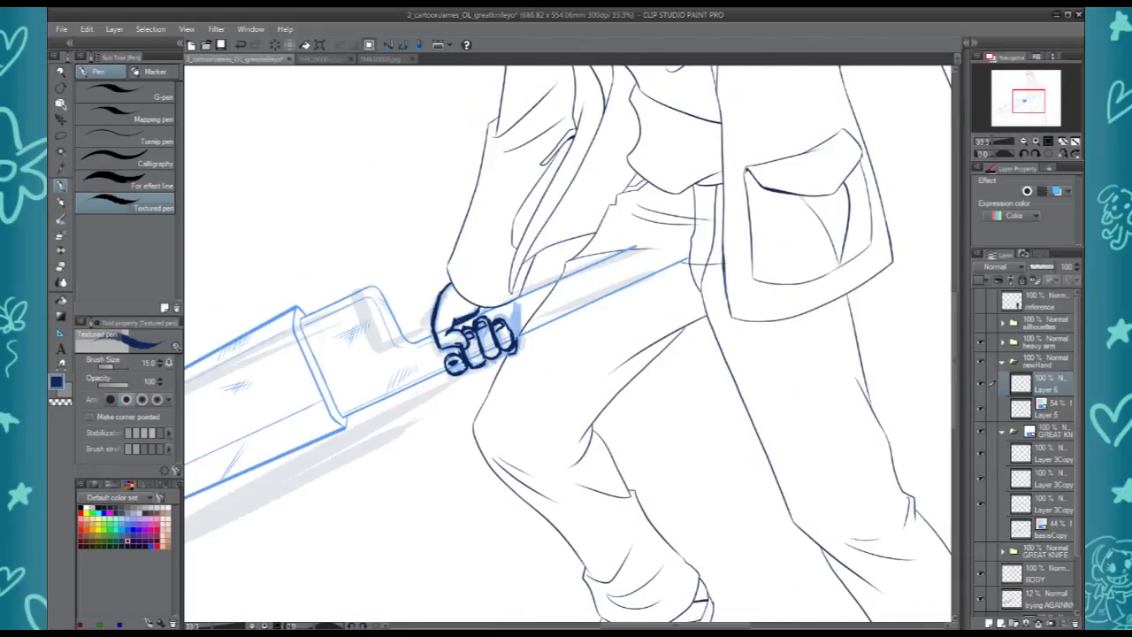
pyautogui.press('c')
pyautogui.moveTo(438, 301); pyautogui.dragTo(433, 327)
pyautogui.press('c')
pyautogui.moveTo(524, 468); pyautogui.dragTo(761, 493)
# Hide the first rough hand layer and set the refined sketch, Layer 6, to 61% opacity with a blue layer colour
pyautogui.click(980, 408)
pyautogui.click(1045, 267)
pyautogui.click(1058, 191)
# Create a layer named handOL above the hand sketch and choose the G-pen for its outlines
pyautogui.press('h')
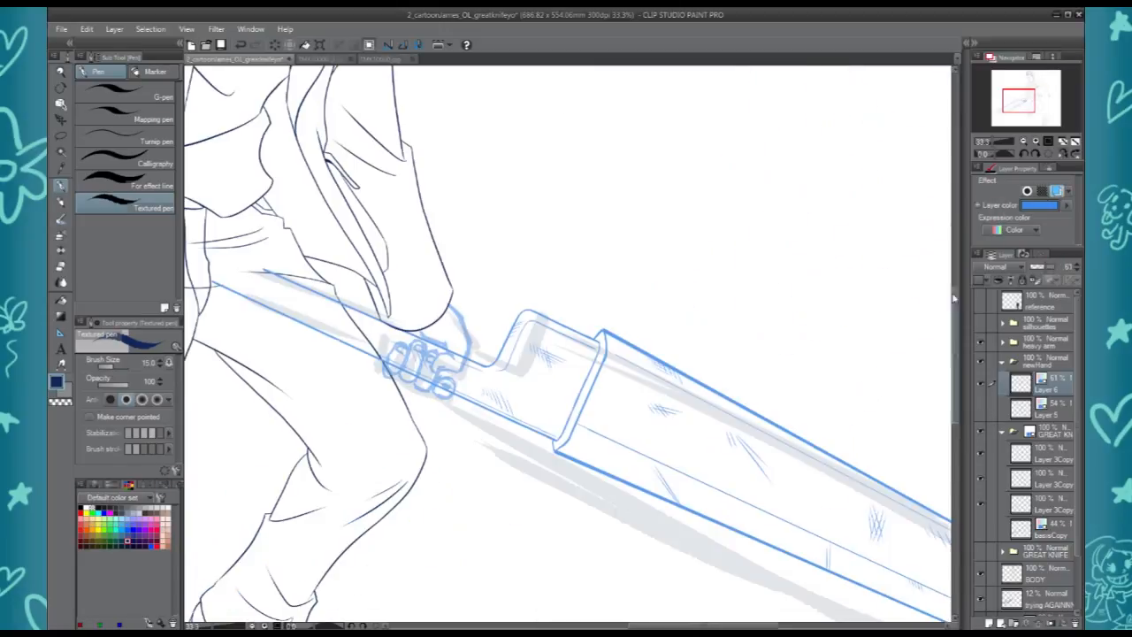
pyautogui.scroll(2, 660, 419)
pyautogui.moveTo(657, 425); pyautogui.dragTo(946, 515)
pyautogui.hotkey('ctrl', 'shift', 'n')
pyautogui.write('handOL')
pyautogui.press('Return')
pyautogui.press('p')
pyautogui.press('p')
pyautogui.click(126, 92)
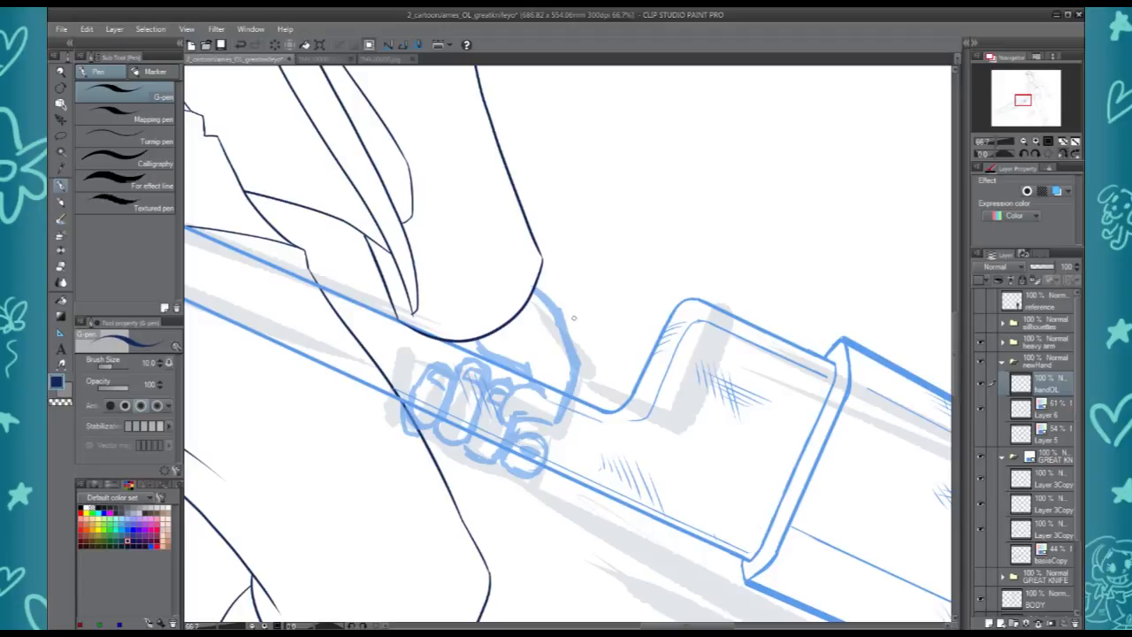
# Ink the back of the hand and the thumb on handOL with the size 10 G-pen, undoing strokes that miss
pyautogui.press('h')
pyautogui.moveTo(582, 306)
pyautogui.mouseDown()
pyautogui.moveTo(560, 363)
pyautogui.moveTo(577, 420)
pyautogui.mouseUp()
pyautogui.moveTo(575, 421)
pyautogui.mouseDown()
pyautogui.moveTo(637, 415)
pyautogui.moveTo(616, 365)
pyautogui.moveTo(648, 359)
pyautogui.moveTo(661, 337)
pyautogui.mouseUp()
pyautogui.hotkey('ctrl', 'z')
pyautogui.hotkey('ctrl', 'z')
pyautogui.hotkey('ctrl', 'z')
pyautogui.moveTo(591, 380)
pyautogui.mouseDown()
pyautogui.moveTo(634, 370)
pyautogui.moveTo(612, 361)
pyautogui.moveTo(664, 340)
pyautogui.mouseUp()
pyautogui.hotkey('ctrl', 'z')
pyautogui.hotkey('ctrl', 'z')
pyautogui.hotkey('ctrl', 'z')
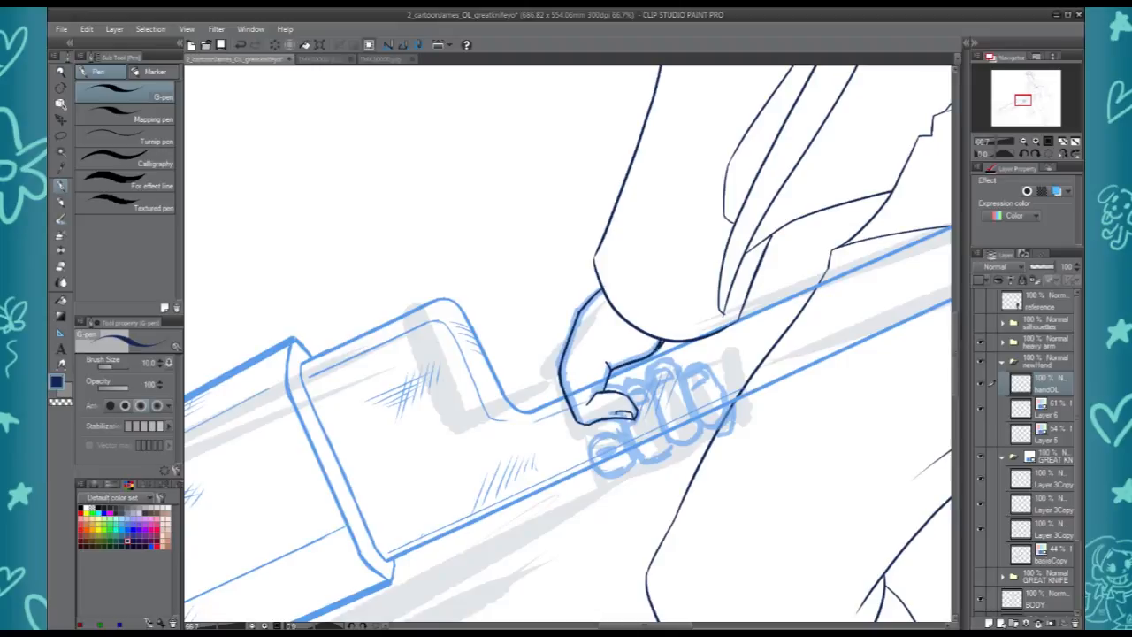
# Ink the round fingertip with its nail below the thumb and begin the line of the adjoining finger, redoing the nail strokes
pyautogui.press('h')
pyautogui.press('h')
pyautogui.moveTo(591, 460); pyautogui.dragTo(625, 471)
pyautogui.moveTo(614, 439); pyautogui.dragTo(630, 453)
pyautogui.moveTo(594, 455)
pyautogui.mouseDown()
pyautogui.moveTo(609, 450)
pyautogui.moveTo(613, 463)
pyautogui.mouseUp()
pyautogui.moveTo(595, 454)
pyautogui.mouseDown()
pyautogui.moveTo(620, 464)
pyautogui.moveTo(611, 450)
pyautogui.moveTo(610, 460)
pyautogui.mouseUp()
pyautogui.hotkey('ctrl', 'z')
pyautogui.hotkey('ctrl', 'z')
pyautogui.hotkey('ctrl', 'z')
pyautogui.moveTo(595, 459)
pyautogui.mouseDown()
pyautogui.moveTo(619, 464)
pyautogui.moveTo(610, 446)
pyautogui.moveTo(609, 461)
pyautogui.mouseUp()
pyautogui.hotkey('ctrl', 'z')
pyautogui.hotkey('ctrl', 'z')
pyautogui.moveTo(593, 459); pyautogui.dragTo(627, 457)
pyautogui.moveTo(631, 421); pyautogui.dragTo(623, 444)
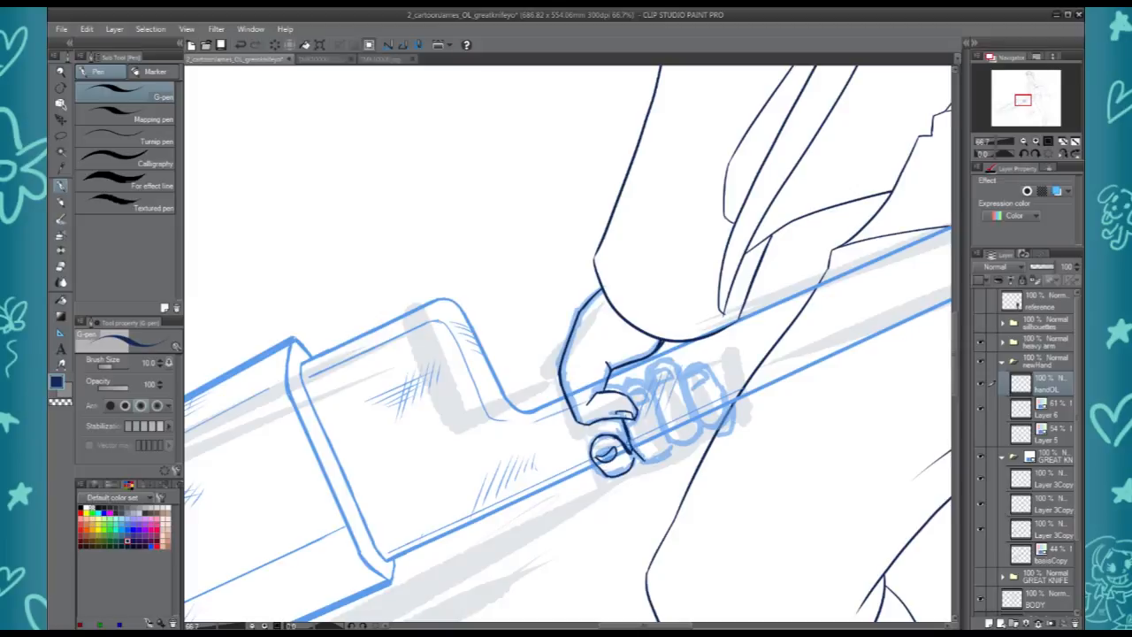
# Ink the remaining three fingers around the handle with their nails and crease lines, checking them in the mirrored view
pyautogui.moveTo(646, 391)
pyautogui.mouseDown()
pyautogui.moveTo(665, 440)
pyautogui.moveTo(647, 461)
pyautogui.mouseUp()
pyautogui.press('h')
pyautogui.moveTo(463, 443)
pyautogui.mouseDown()
pyautogui.moveTo(489, 370)
pyautogui.moveTo(459, 359)
pyautogui.moveTo(440, 423)
pyautogui.moveTo(466, 446)
pyautogui.mouseUp()
pyautogui.moveTo(478, 398)
pyautogui.mouseDown()
pyautogui.moveTo(463, 376)
pyautogui.moveTo(487, 371)
pyautogui.mouseUp()
pyautogui.moveTo(436, 425)
pyautogui.mouseDown()
pyautogui.moveTo(427, 374)
pyautogui.moveTo(446, 376)
pyautogui.moveTo(428, 395)
pyautogui.moveTo(455, 389)
pyautogui.mouseUp()
pyautogui.hotkey('ctrl', 'z')
pyautogui.hotkey('ctrl', 'z')
pyautogui.hotkey('ctrl', 'z')
pyautogui.hotkey('ctrl', 'z')
pyautogui.hotkey('ctrl', 'z')
pyautogui.hotkey('ctrl', 'y')
pyautogui.press('c')
pyautogui.press('c')
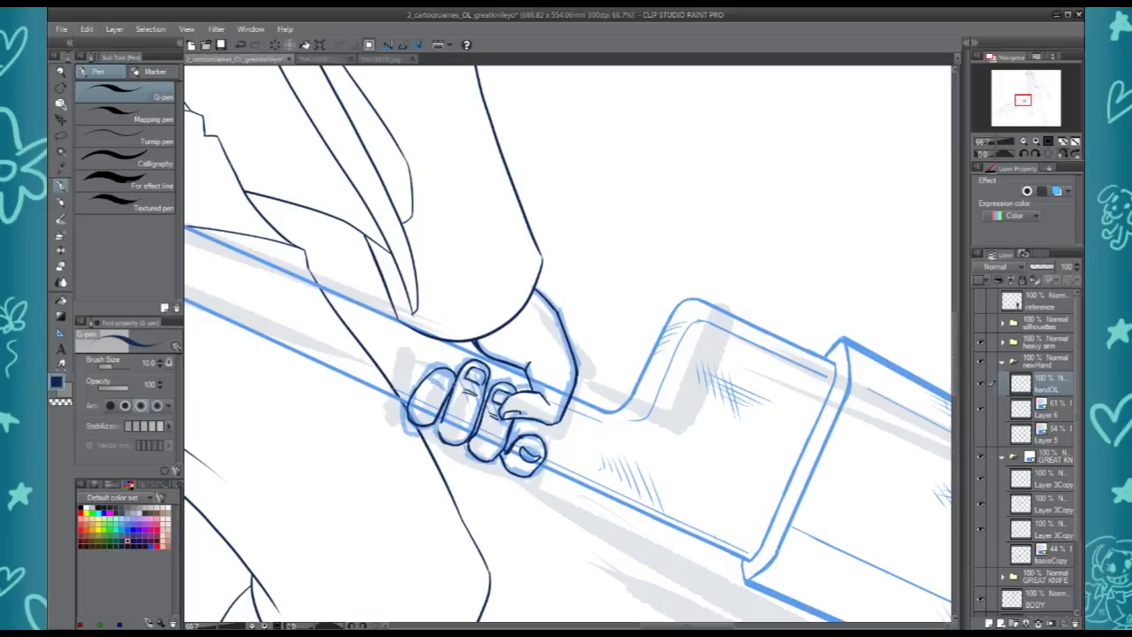
pyautogui.press('h')
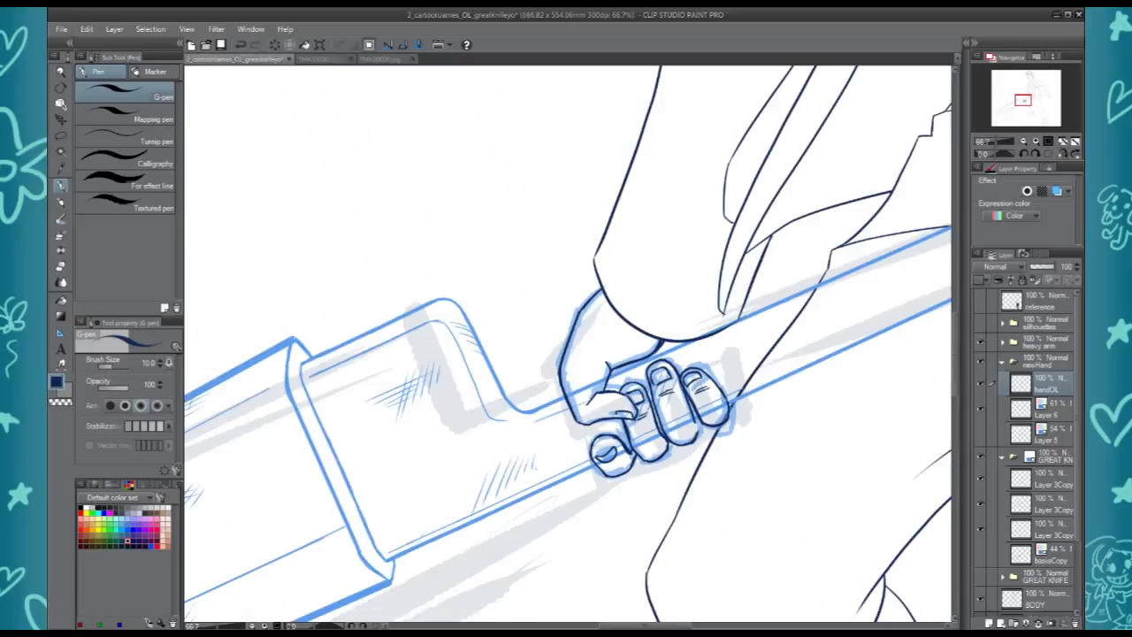
# Add the last crease lines to the fingers, and hide the hand sketch layers and the faint guide layer beneath BODY
pyautogui.moveTo(641, 446); pyautogui.dragTo(656, 444)
pyautogui.moveTo(672, 433); pyautogui.dragTo(688, 429)
pyautogui.moveTo(676, 436); pyautogui.dragTo(688, 432)
pyautogui.moveTo(987, 435); pyautogui.dragTo(980, 417)
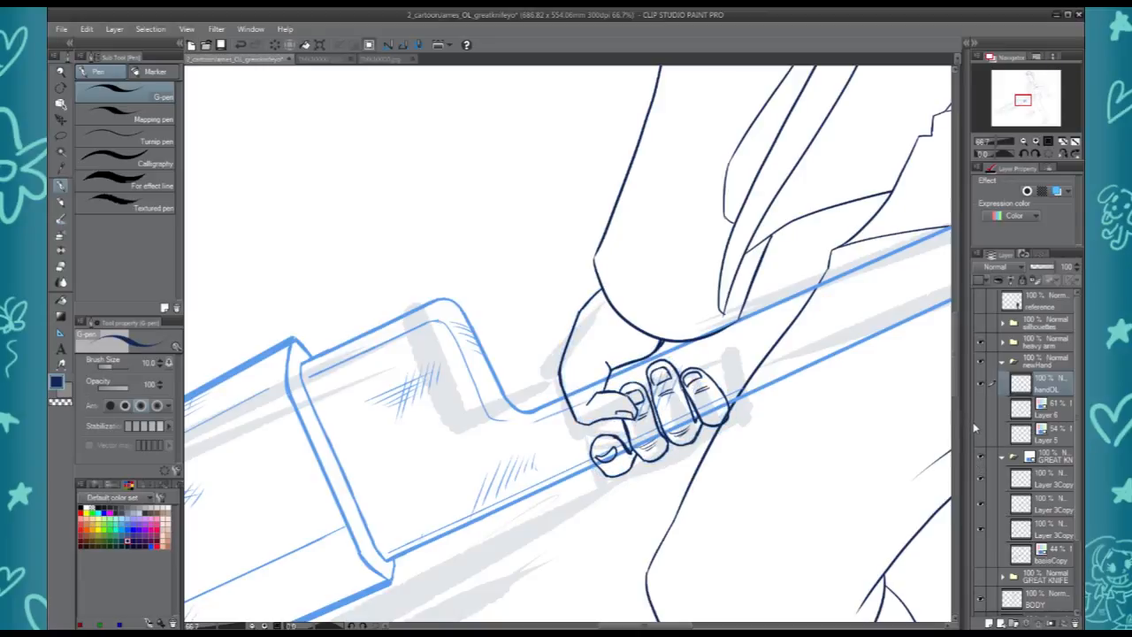
pyautogui.click(1001, 361)
pyautogui.click(980, 381)
pyautogui.click(980, 381)
pyautogui.click(980, 531)
pyautogui.click(980, 523)
pyautogui.click(980, 547)
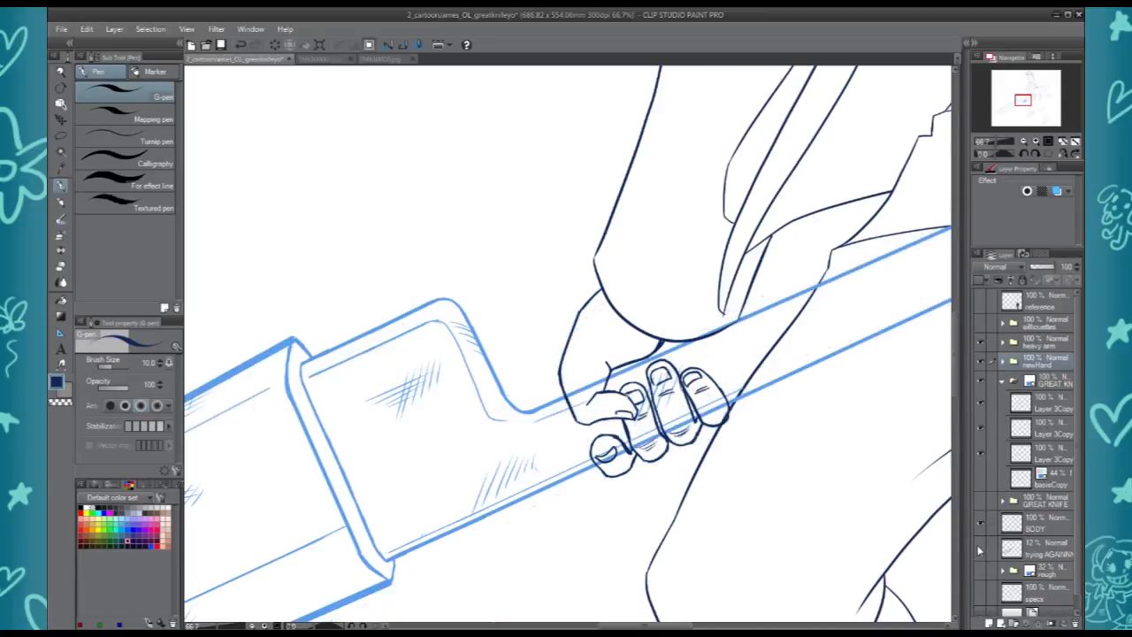
# Duplicate the great knife folder, hide the original, and turn off the blue layer colour on the copy
pyautogui.click(1002, 381)
pyautogui.rightClick(1008, 381)
pyautogui.click(982, 182)
pyautogui.click(979, 401)
pyautogui.click(1057, 191)
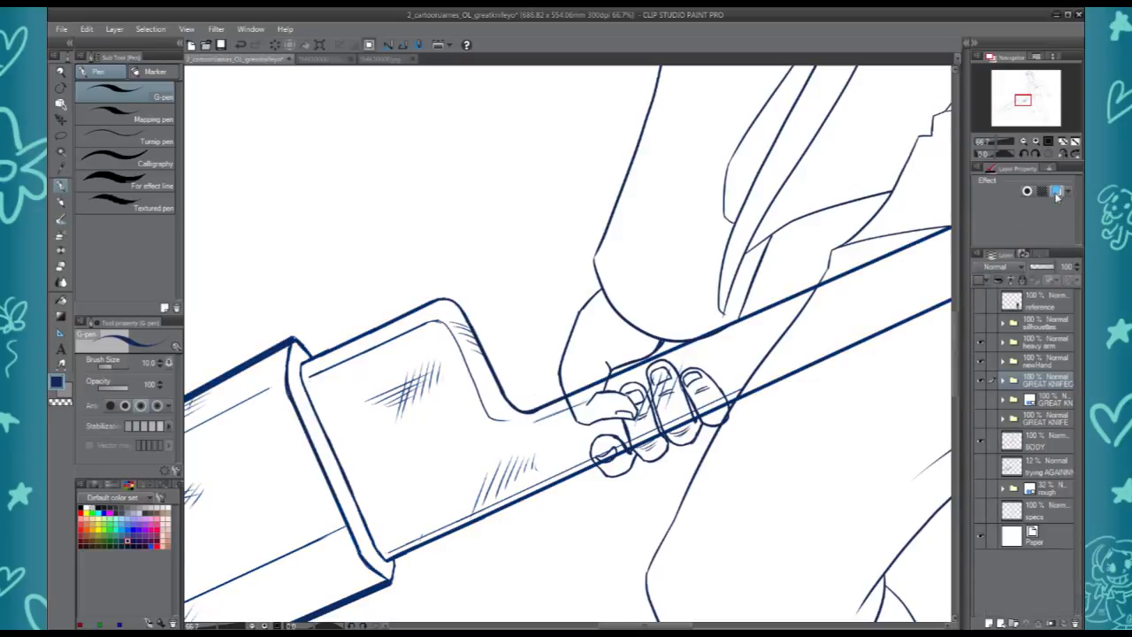
# Merge the knife line layers in the copied folder into one layer and delete the leftover basis layer
pyautogui.click(1002, 381)
pyautogui.click(1044, 404)
pyautogui.keyDown('shift'); pyautogui.click(1035, 461); pyautogui.keyUp('shift')
pyautogui.hotkey('shift', 'alt', 'e')
pyautogui.click(1039, 430)
pyautogui.press('Delete')
# Erase the knife handle lines that run across the hand, fingers and thigh using the transparent G-pen at size 30
pyautogui.press('c')
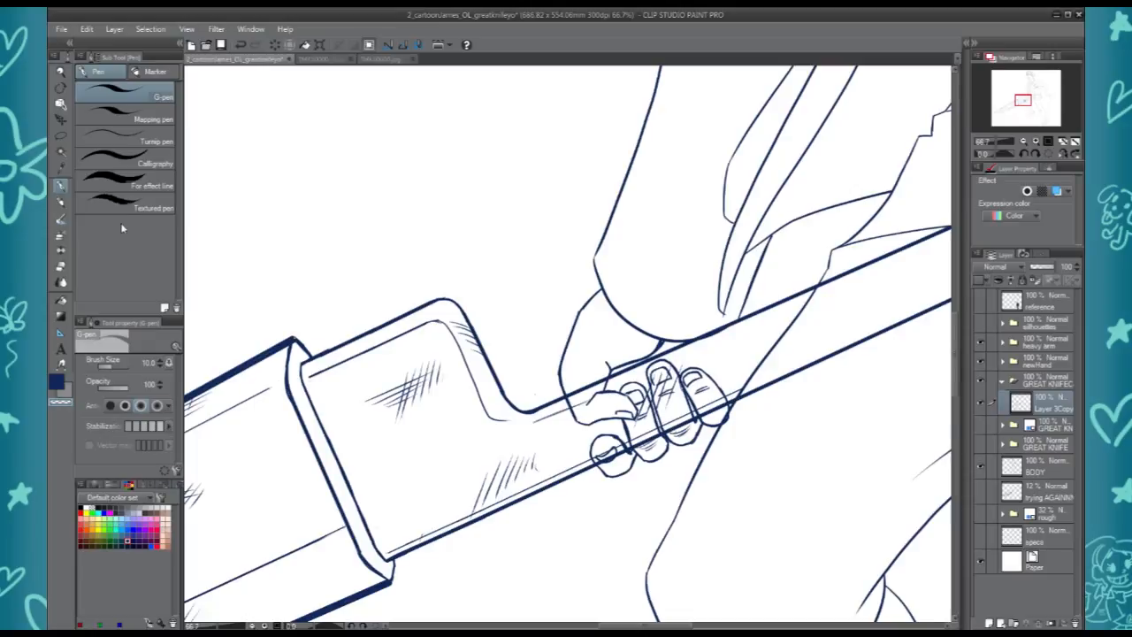
pyautogui.press(']')
pyautogui.press(']')
pyautogui.moveTo(575, 396)
pyautogui.mouseDown()
pyautogui.moveTo(603, 377)
pyautogui.moveTo(660, 404)
pyautogui.moveTo(673, 377)
pyautogui.moveTo(665, 410)
pyautogui.mouseUp()
pyautogui.moveTo(641, 396)
pyautogui.mouseDown()
pyautogui.moveTo(636, 443)
pyautogui.moveTo(657, 437)
pyautogui.mouseUp()
pyautogui.moveTo(583, 404); pyautogui.dragTo(571, 406)
pyautogui.moveTo(603, 447)
pyautogui.mouseDown()
pyautogui.moveTo(597, 455)
pyautogui.moveTo(622, 449)
pyautogui.mouseUp()
pyautogui.moveTo(703, 421)
pyautogui.mouseDown()
pyautogui.moveTo(725, 399)
pyautogui.moveTo(872, 338)
pyautogui.mouseUp()
pyautogui.moveTo(825, 284); pyautogui.dragTo(824, 286)
pyautogui.moveTo(666, 432); pyautogui.dragTo(690, 422)
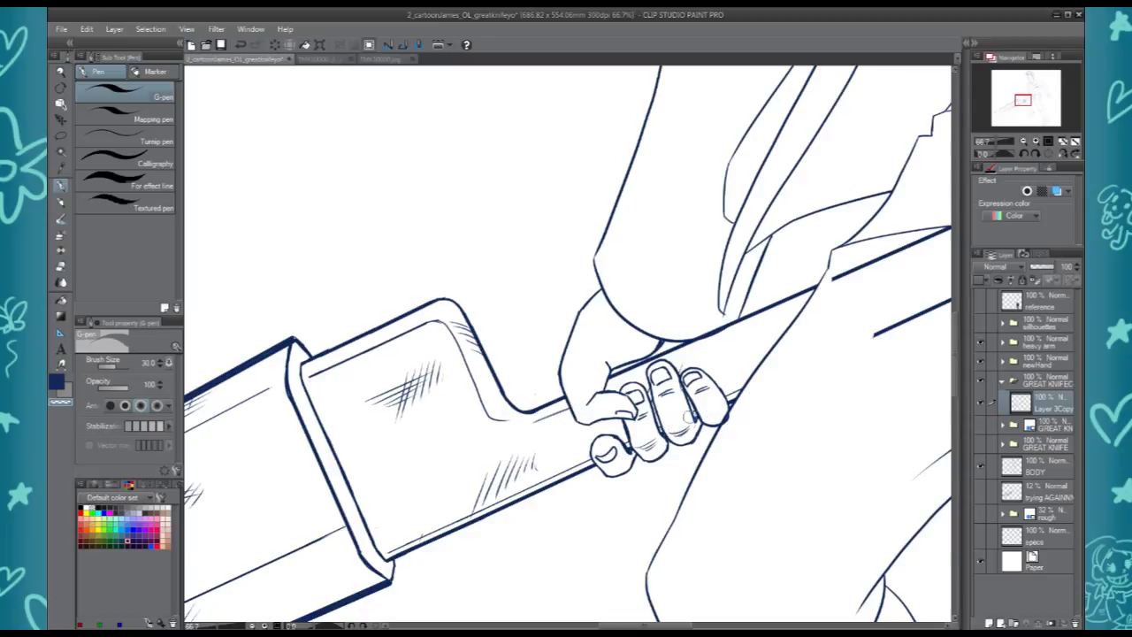
# Lasso the remaining handle lines crossing the body and delete them
pyautogui.moveTo(811, 377); pyautogui.dragTo(597, 440)
pyautogui.press('m')
pyautogui.moveTo(621, 322); pyautogui.dragTo(820, 242)
pyautogui.press('Delete')
pyautogui.hotkey('ctrl', 'd')
pyautogui.moveTo(532, 532); pyautogui.dragTo(733, 422)
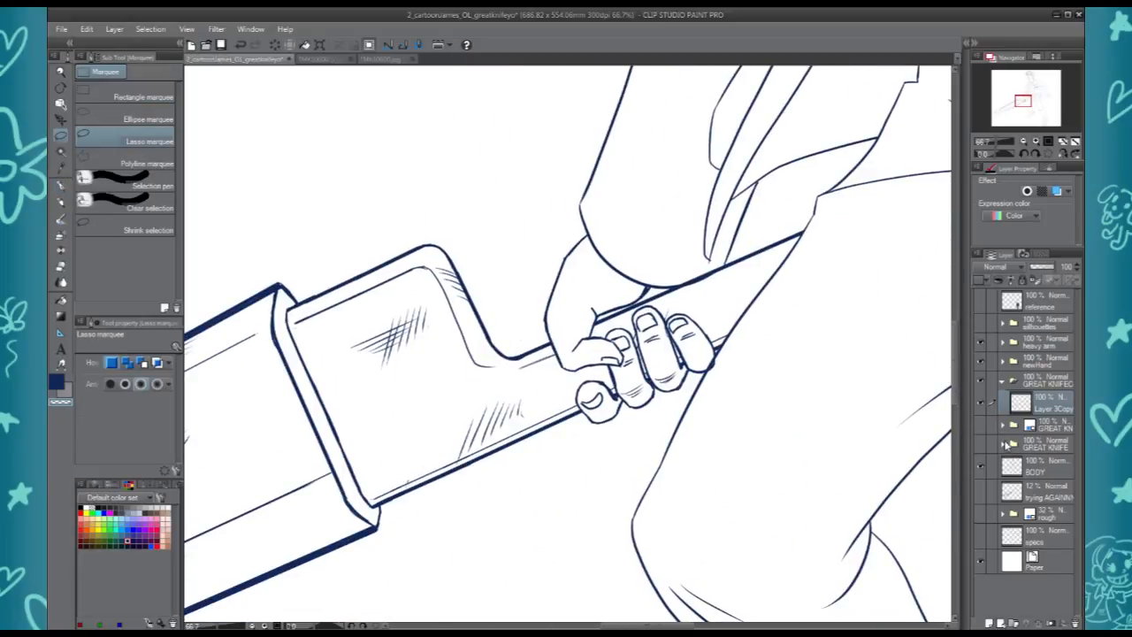
# Clean up stray line ends around the gripping hand on the handOL layer with the transparent G-pen
pyautogui.click(1002, 362)
pyautogui.click(1044, 383)
pyautogui.scroll(2, 882, 346)
pyautogui.press('p')
pyautogui.press('c')
pyautogui.press('c')
pyautogui.moveTo(450, 397); pyautogui.dragTo(493, 426)
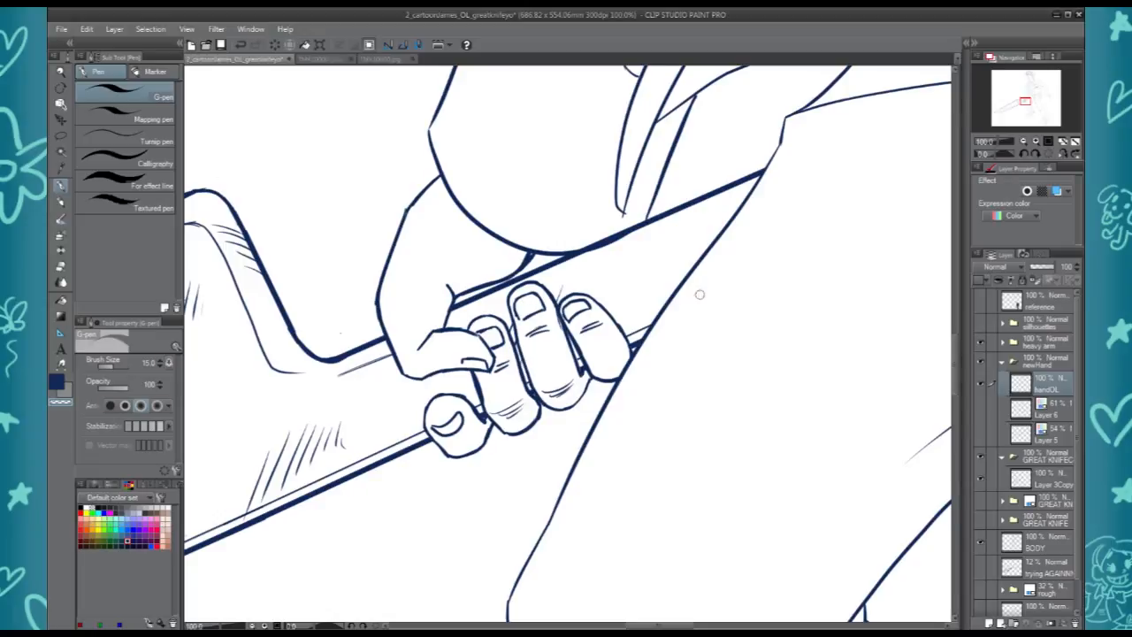
# Check the whole figure, collapse the newHand and great knife folders, and save the drawing
pyautogui.scroll(-5, 541, 341)
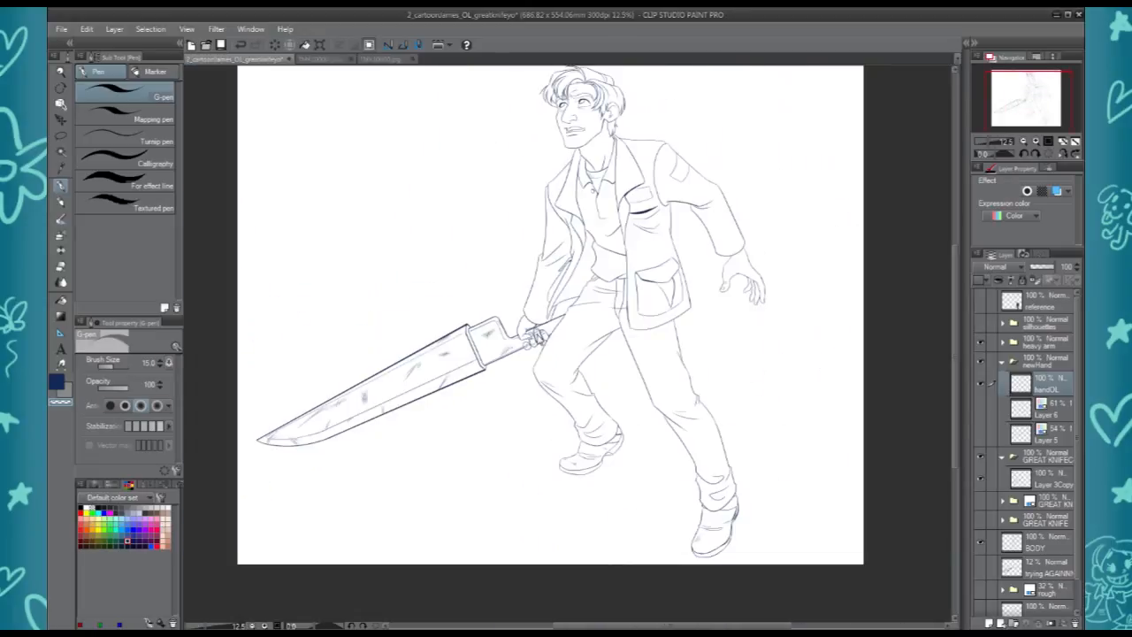
pyautogui.scroll(3, 708, 386)
pyautogui.scroll(-3, 690, 375)
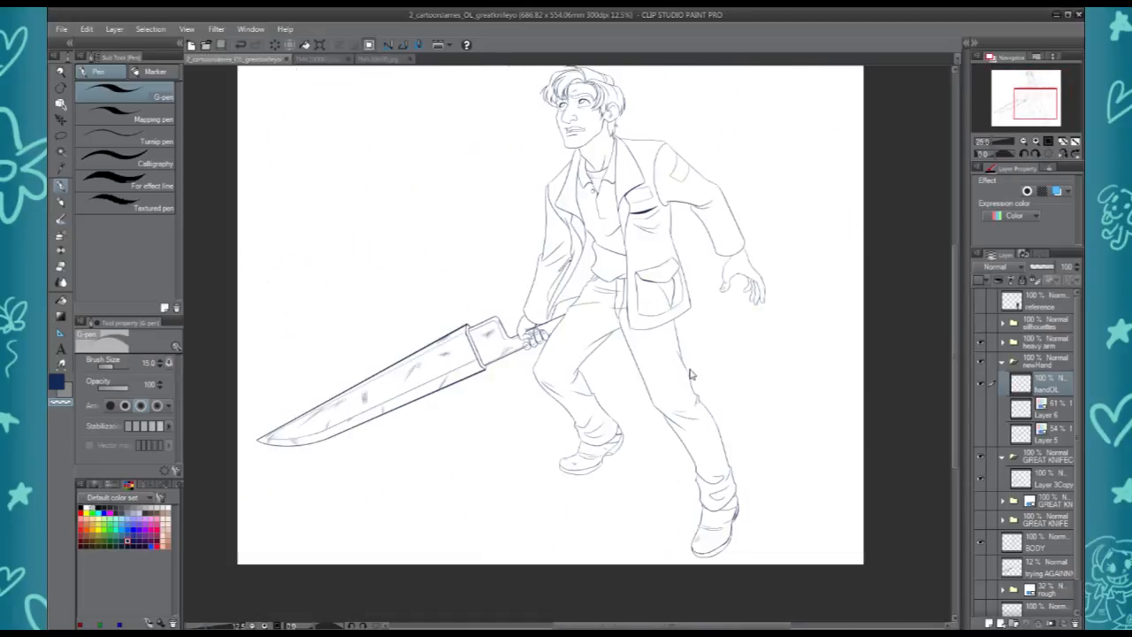
pyautogui.scroll(2, 831, 457)
pyautogui.click(1003, 363)
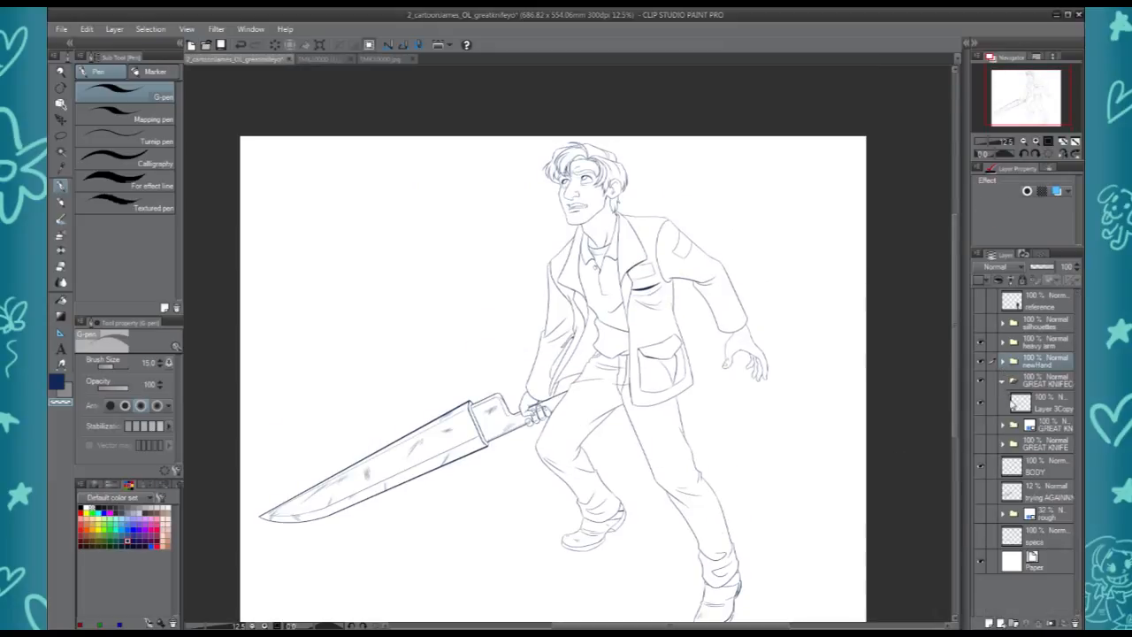
pyautogui.click(1002, 382)
pyautogui.hotkey('ctrl', 's')
# Create a raster layer named shoulderthingie above BODY and show the reference layer
pyautogui.click(1024, 446)
pyautogui.hotkey('ctrl', 'shift', 'n')
pyautogui.write('shoulderthingie')
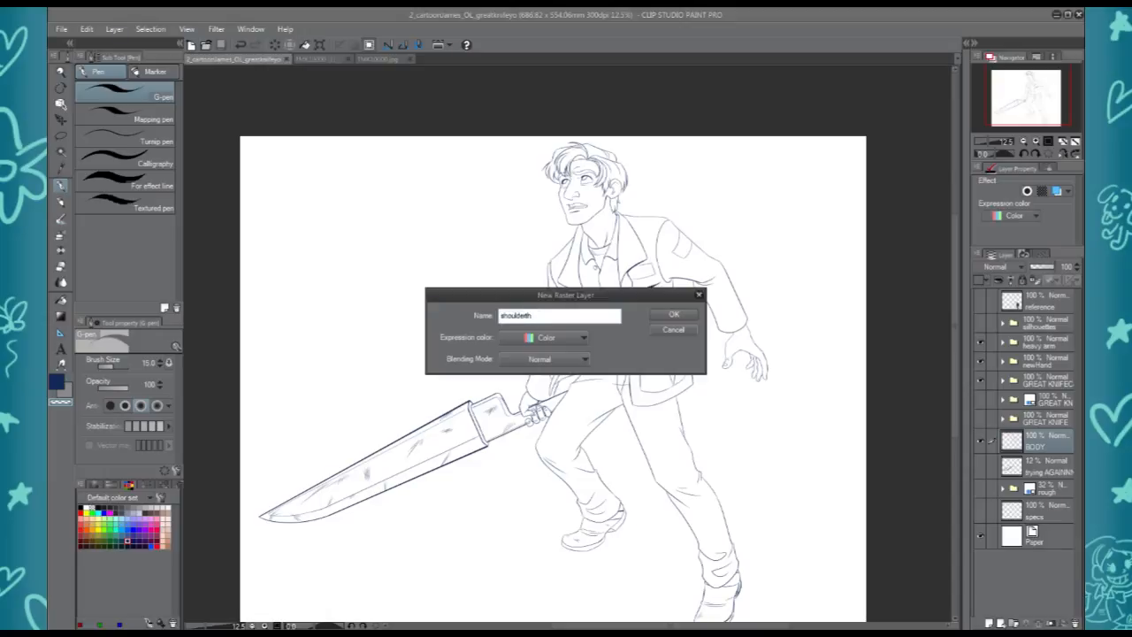
pyautogui.press('Return')
pyautogui.click(979, 304)
# Ink the jacket's near shoulder strap and its button with a thinner G-pen in the mirrored view
pyautogui.hotkey('ctrl', '+')
pyautogui.hotkey('ctrl', '+')
pyautogui.hotkey('ctrl', '+')
pyautogui.moveTo(777, 427); pyautogui.dragTo(622, 574)
pyautogui.moveTo(848, 257); pyautogui.dragTo(910, 444)
pyautogui.scroll(1, 911, 444)
pyautogui.press('h')
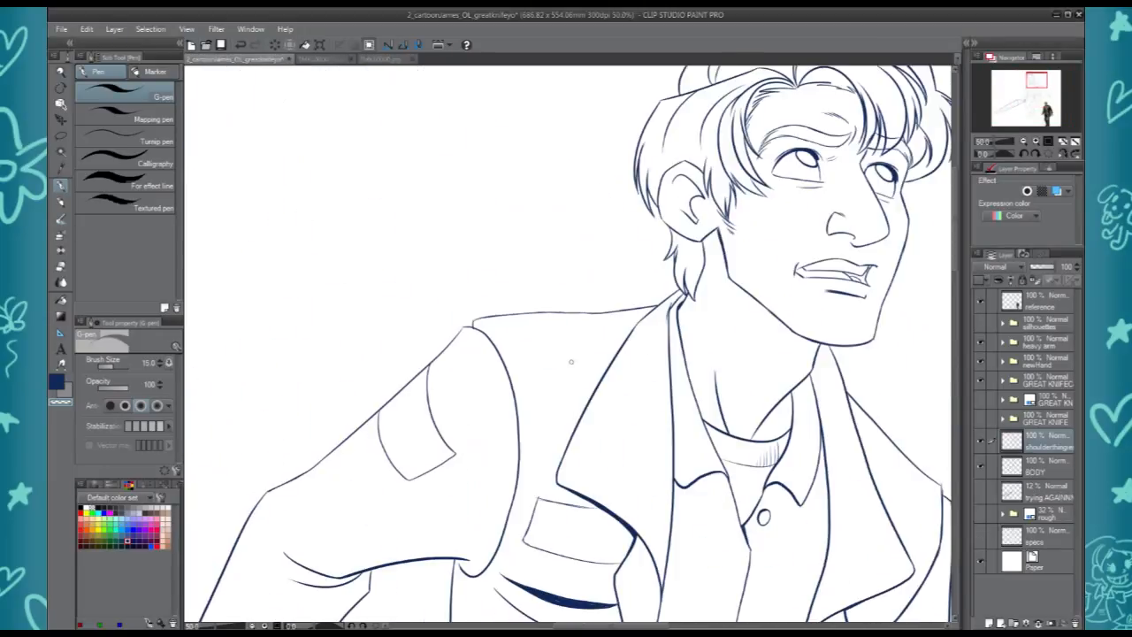
pyautogui.scroll(1, 583, 286)
pyautogui.press('[')
pyautogui.press('[')
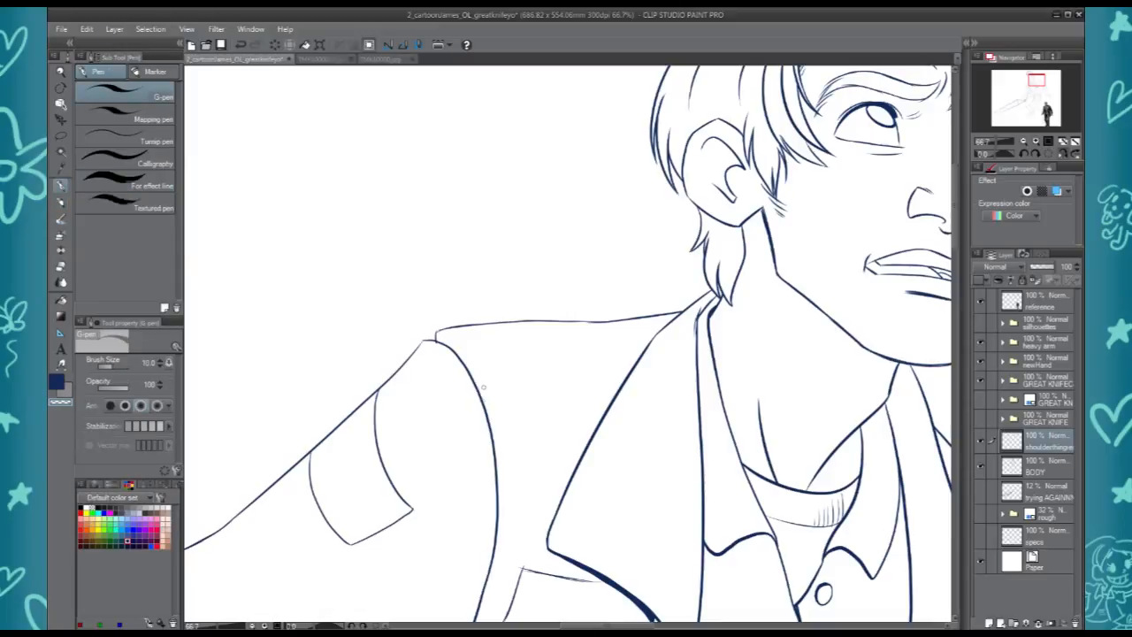
pyautogui.moveTo(483, 386); pyautogui.dragTo(630, 375)
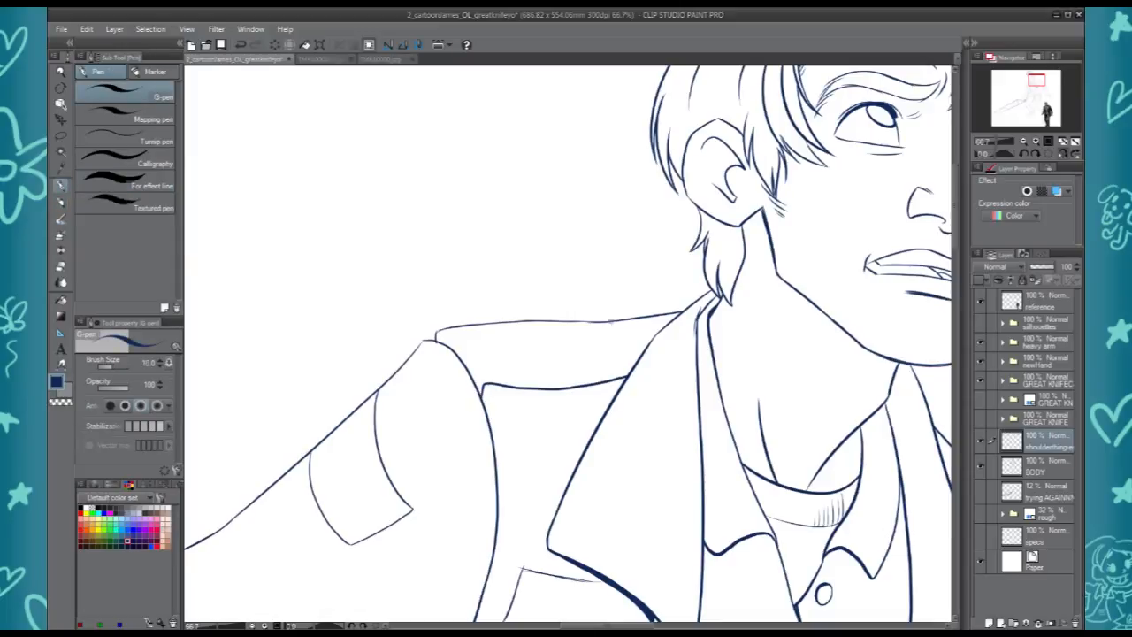
pyautogui.hotkey('ctrl', 'z')
pyautogui.moveTo(593, 322)
pyautogui.mouseDown()
pyautogui.moveTo(629, 315)
pyautogui.moveTo(634, 341)
pyautogui.mouseUp()
# Ink the narrow shoulder strap and button on the far shoulder, undoing strokes that miss
pyautogui.moveTo(805, 456); pyautogui.dragTo(404, 305)
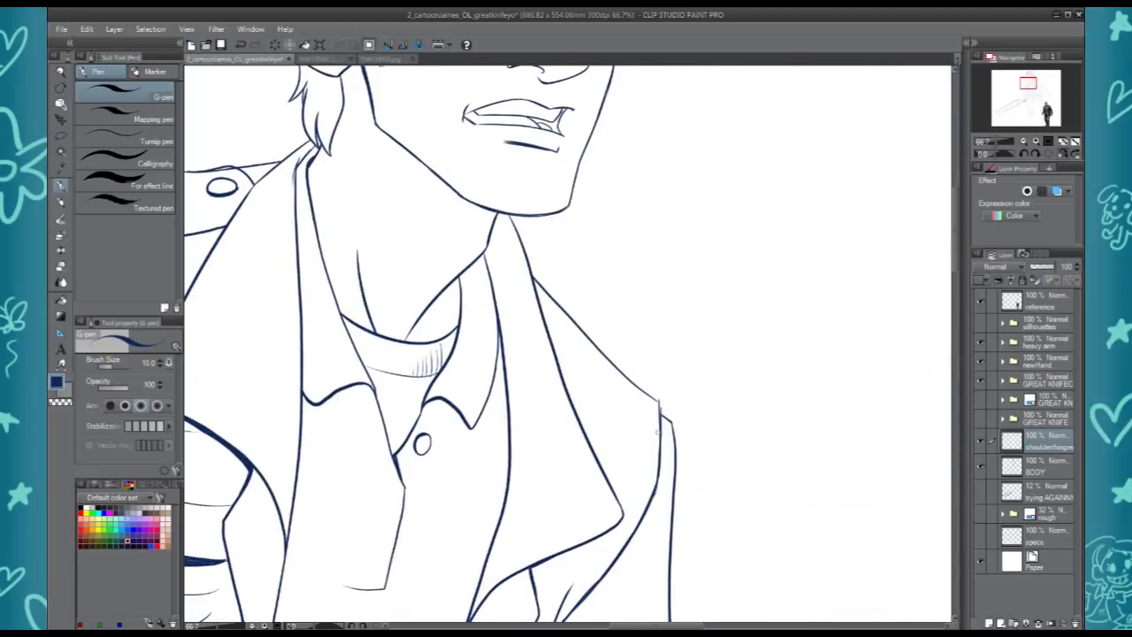
pyautogui.moveTo(655, 430); pyautogui.dragTo(543, 317)
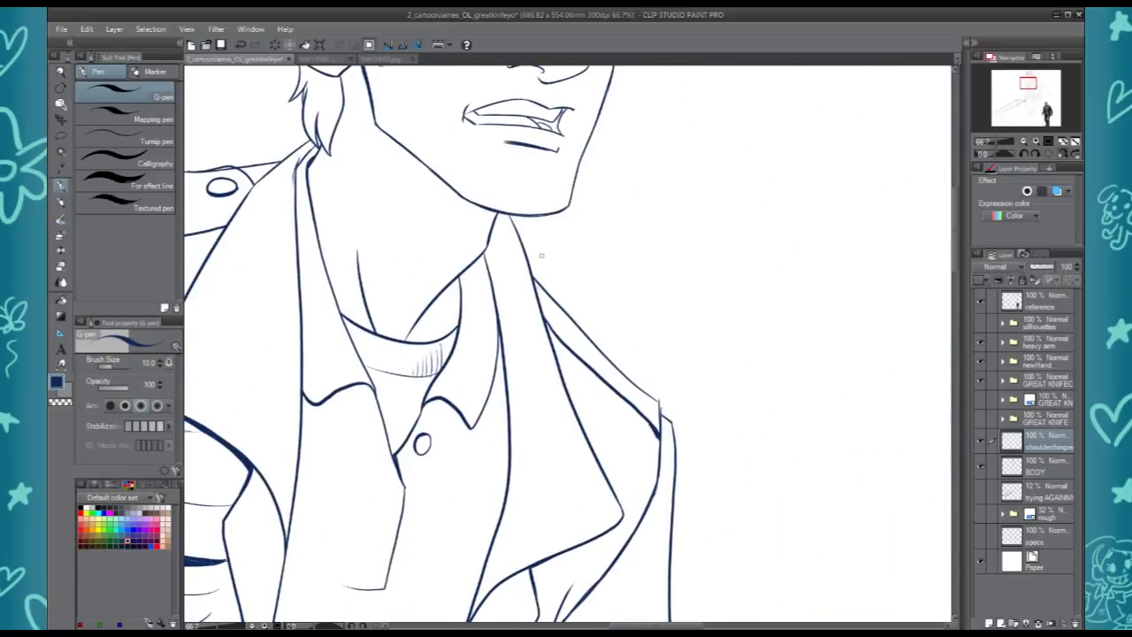
pyautogui.moveTo(606, 340); pyautogui.dragTo(849, 399)
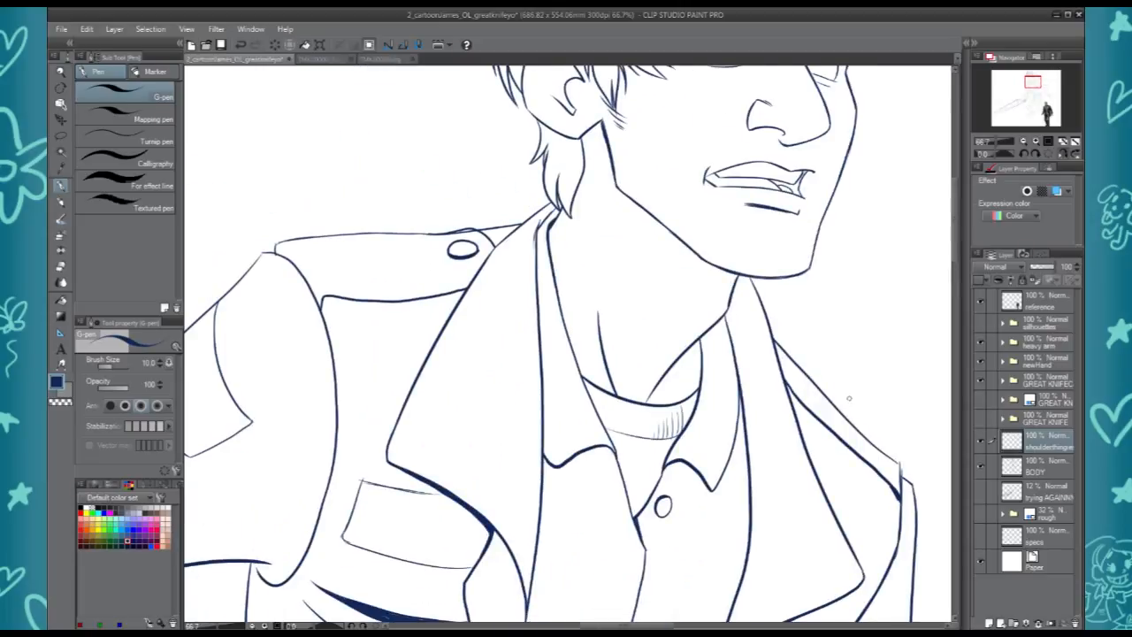
pyautogui.scroll(-5, 783, 264)
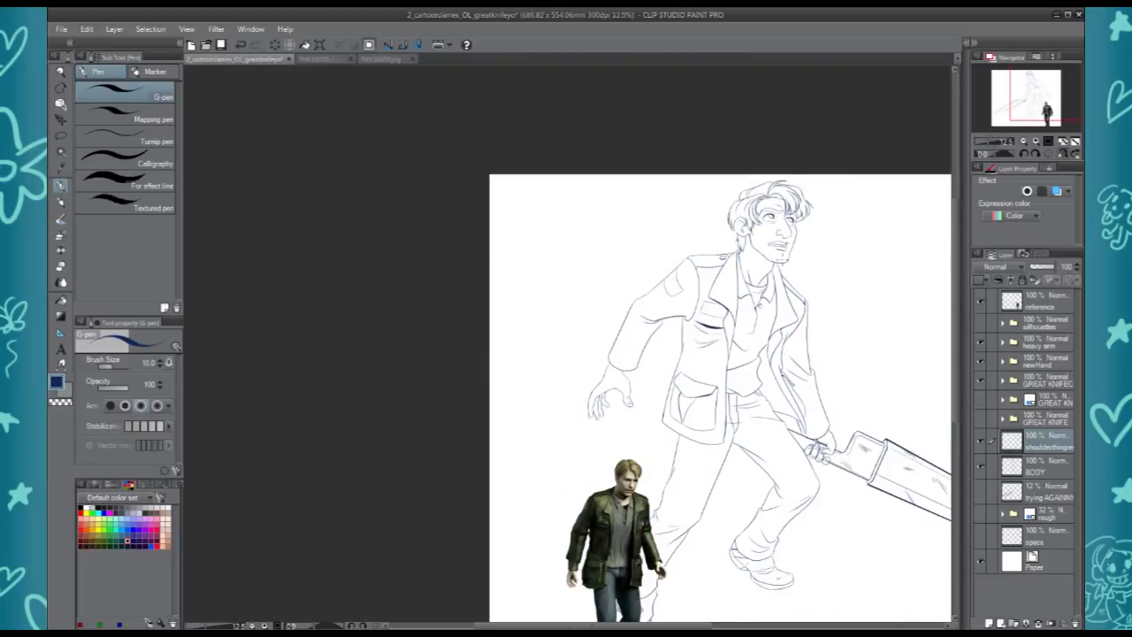
pyautogui.scroll(5, 782, 265)
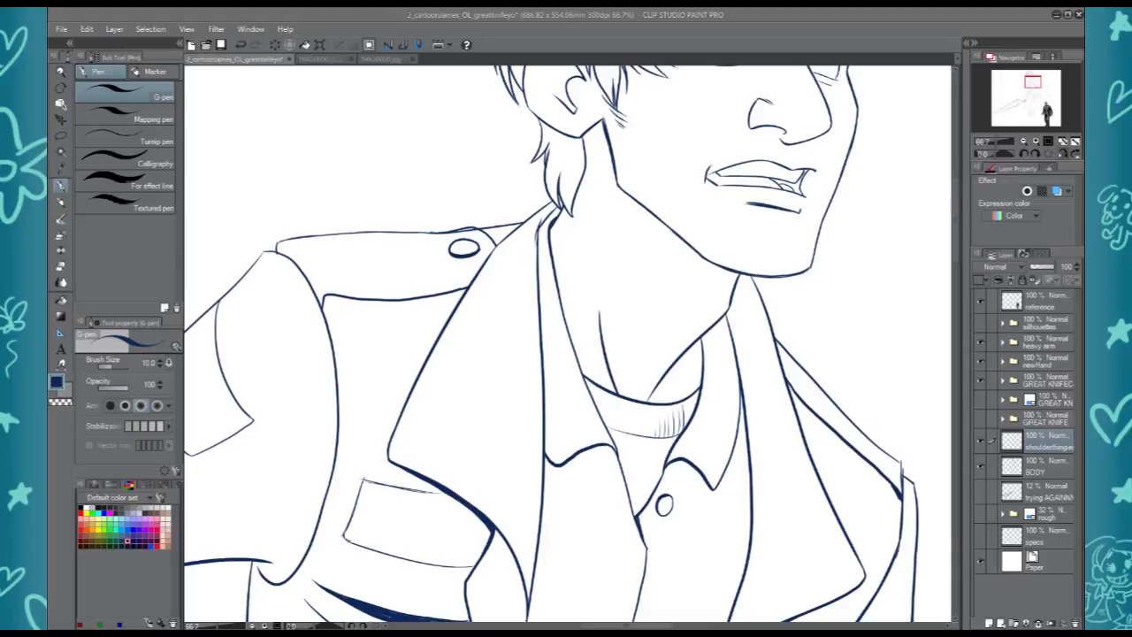
pyautogui.moveTo(798, 380)
pyautogui.mouseDown()
pyautogui.moveTo(685, 343)
pyautogui.moveTo(635, 343)
pyautogui.moveTo(621, 320)
pyautogui.mouseUp()
pyautogui.hotkey('ctrl', 'z')
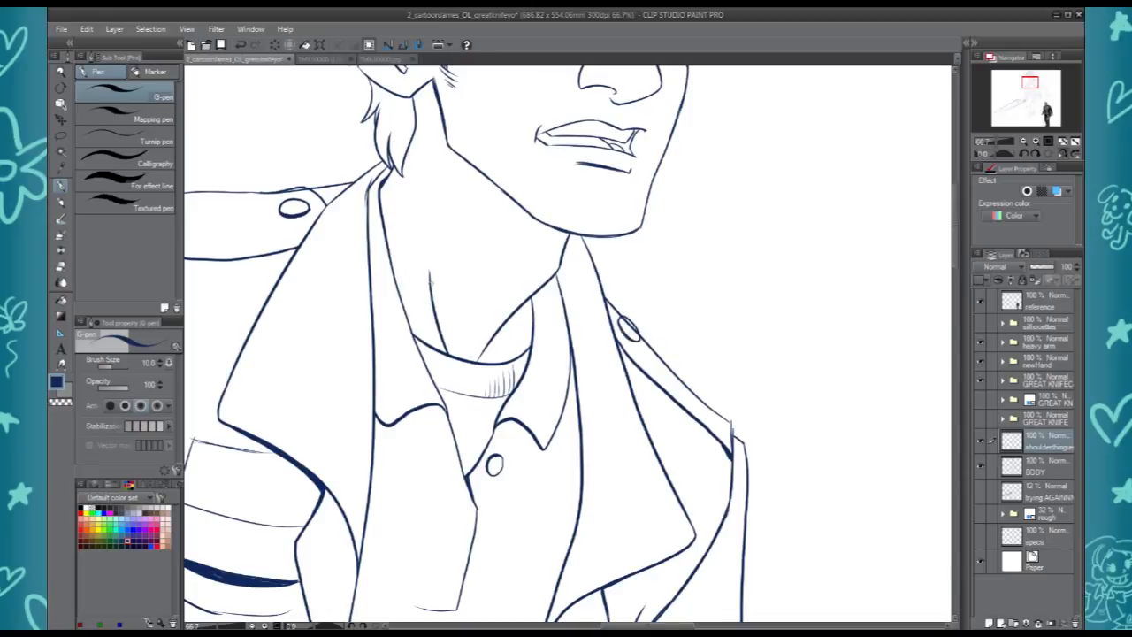
# Clean up the shoulder strap lines near the buttons with a lasso deletion and the transparent G-pen
pyautogui.press('c')
pyautogui.press('m')
pyautogui.press('Delete')
pyautogui.moveTo(310, 196)
pyautogui.mouseDown()
pyautogui.moveTo(268, 213)
pyautogui.moveTo(288, 199)
pyautogui.moveTo(270, 216)
pyautogui.moveTo(334, 280)
pyautogui.moveTo(370, 272)
pyautogui.moveTo(342, 286)
pyautogui.mouseUp()
pyautogui.hotkey('ctrl', 'd')
pyautogui.press('p')
pyautogui.press('c')
pyautogui.press('c')
pyautogui.press('c')
pyautogui.press('c')
pyautogui.press('c')
# Erase the shoulder outlines that cross the strap buttons, checking the BODY and arm layers for the overlapping lines
pyautogui.click(1044, 468)
pyautogui.press('c')
pyautogui.click(981, 467)
pyautogui.click(981, 467)
pyautogui.click(1003, 342)
pyautogui.click(1026, 391)
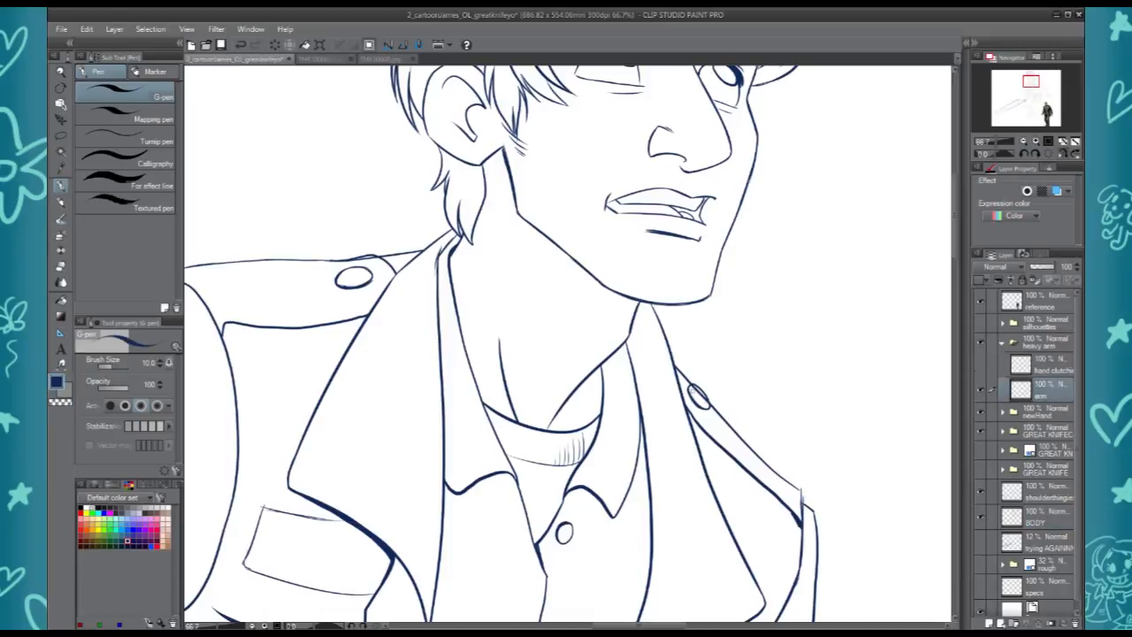
pyautogui.press('c')
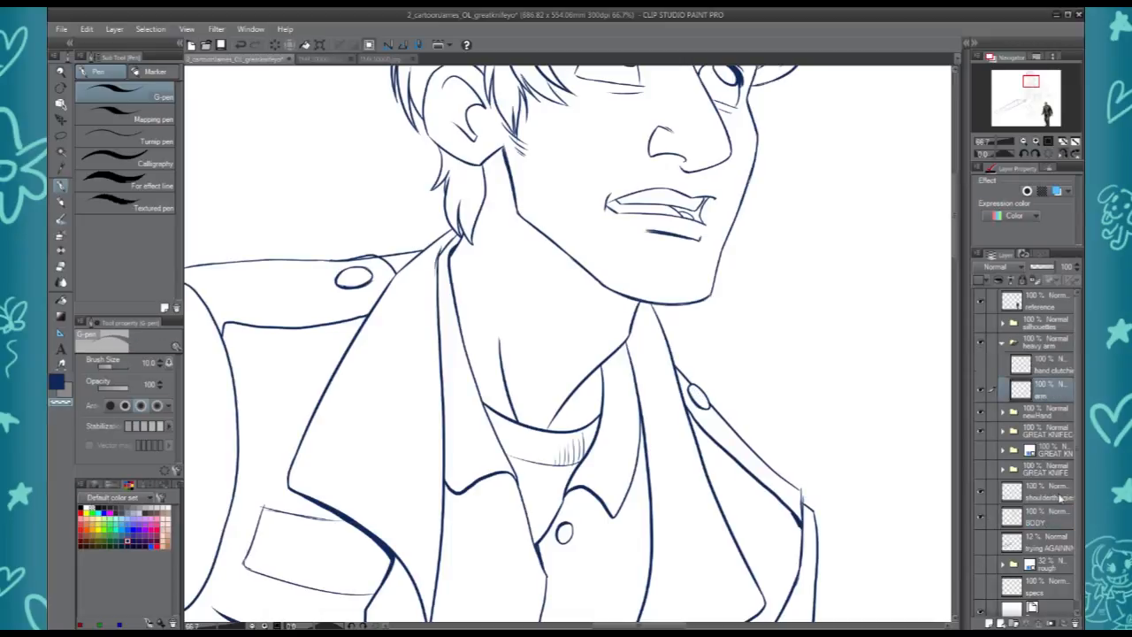
pyautogui.click(1047, 522)
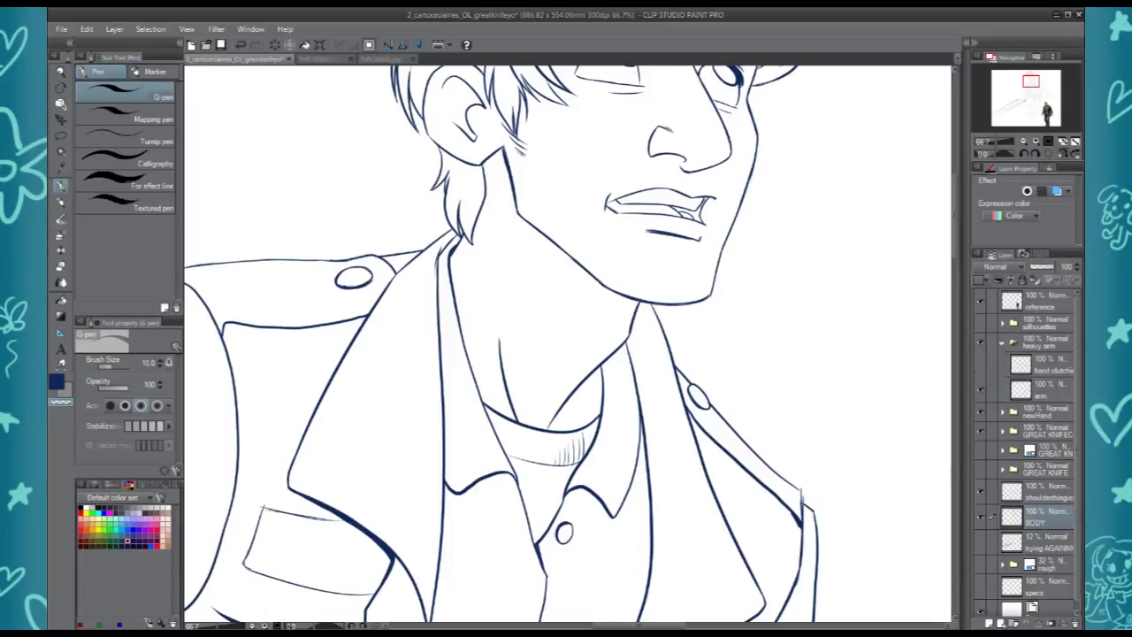
pyautogui.click(1052, 498)
# Thicken the outer lower corner of the near shoulder strap with the G-pen, redoing missed strokes, and save the drawing
pyautogui.moveTo(463, 437); pyautogui.dragTo(583, 373)
pyautogui.press('p')
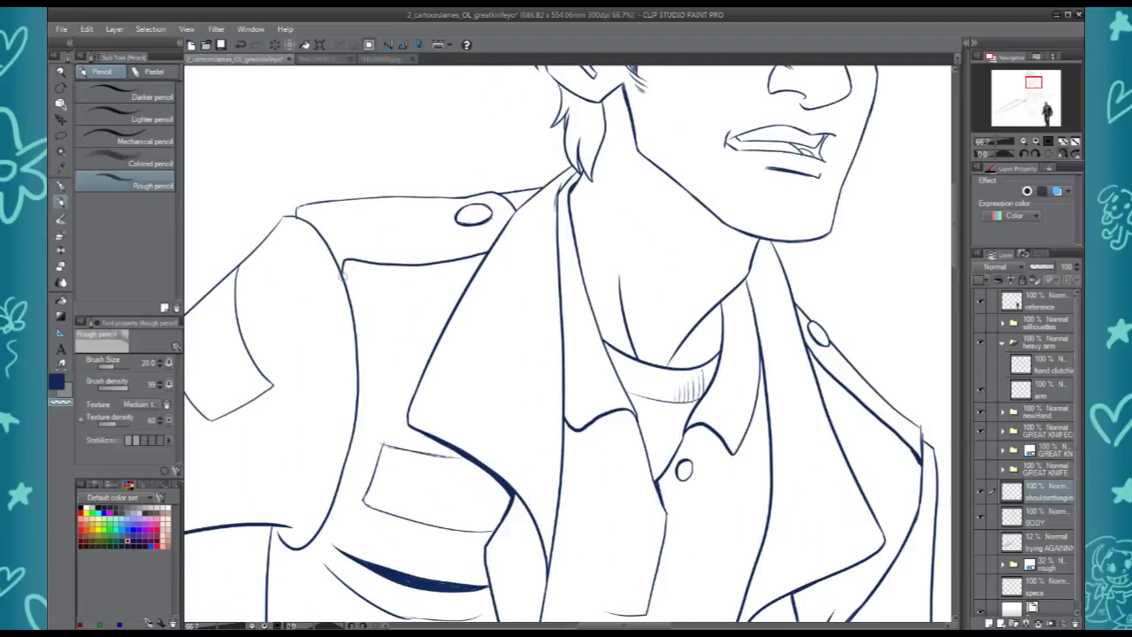
pyautogui.press('p')
pyautogui.hotkey('ctrl', 'z')
pyautogui.moveTo(366, 264)
pyautogui.mouseDown()
pyautogui.moveTo(409, 265)
pyautogui.moveTo(345, 268)
pyautogui.mouseUp()
pyautogui.hotkey('ctrl', 'z')
pyautogui.scroll(-5, 695, 372)
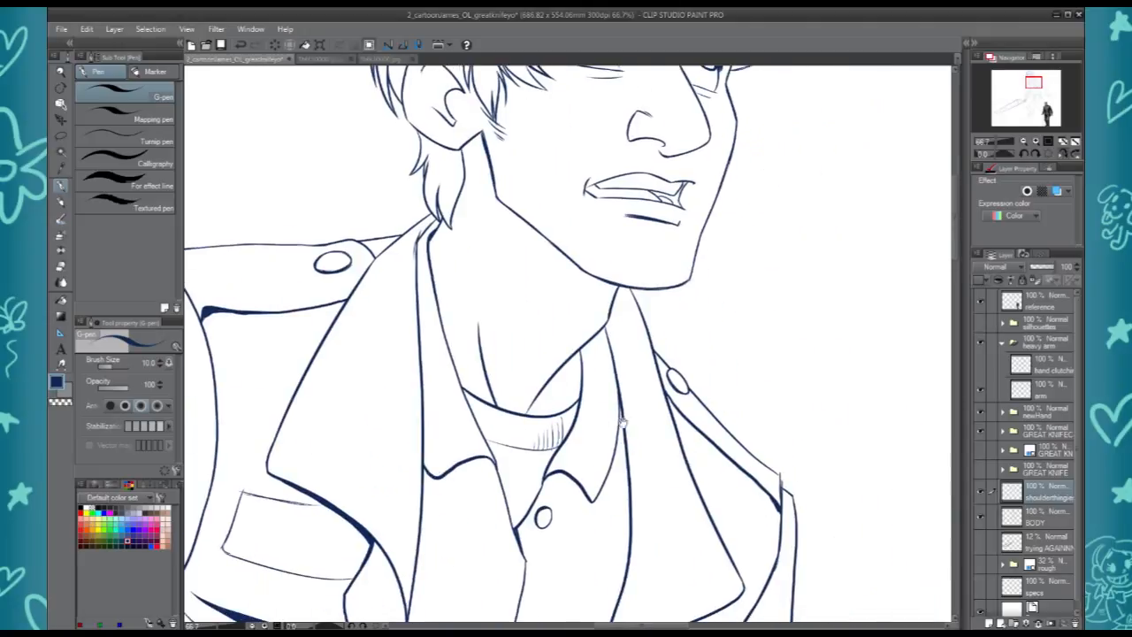
pyautogui.hotkey('ctrl', 's')
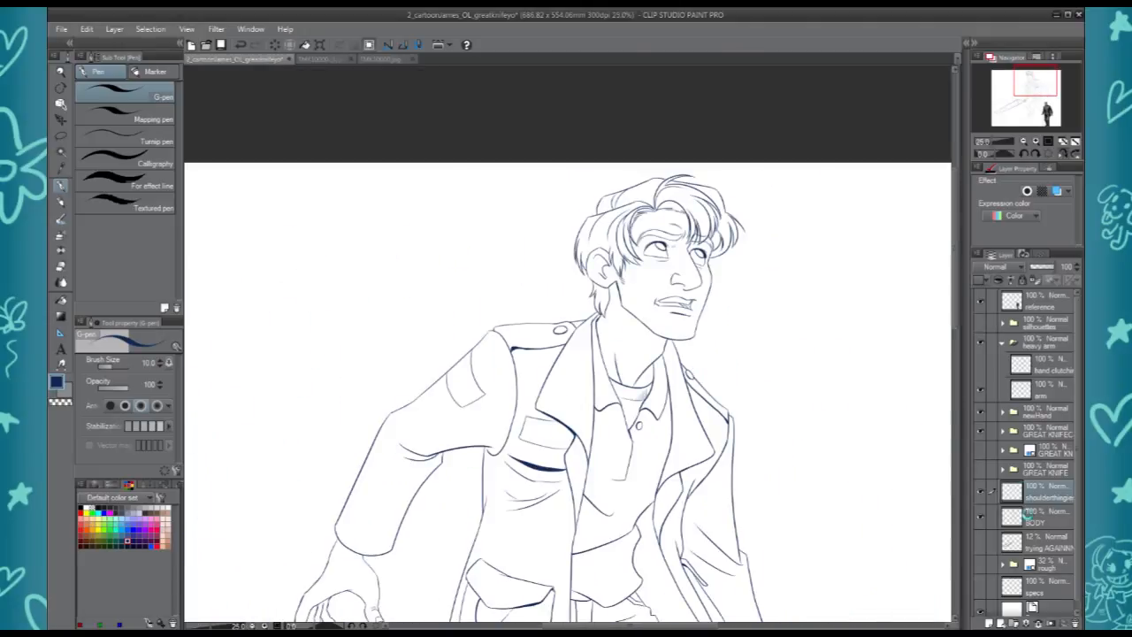
# Fill the dark corner inside the character's mouth on the BODY layer with the G-pen
pyautogui.click(1046, 523)
pyautogui.hotkey('ctrl', '+')
pyautogui.hotkey('ctrl', '+')
pyautogui.hotkey('ctrl', '+')
pyautogui.moveTo(855, 235)
pyautogui.mouseDown()
pyautogui.moveTo(507, 358)
pyautogui.moveTo(449, 340)
pyautogui.moveTo(470, 332)
pyautogui.moveTo(487, 357)
pyautogui.mouseUp()
pyautogui.scroll(1, 507, 356)
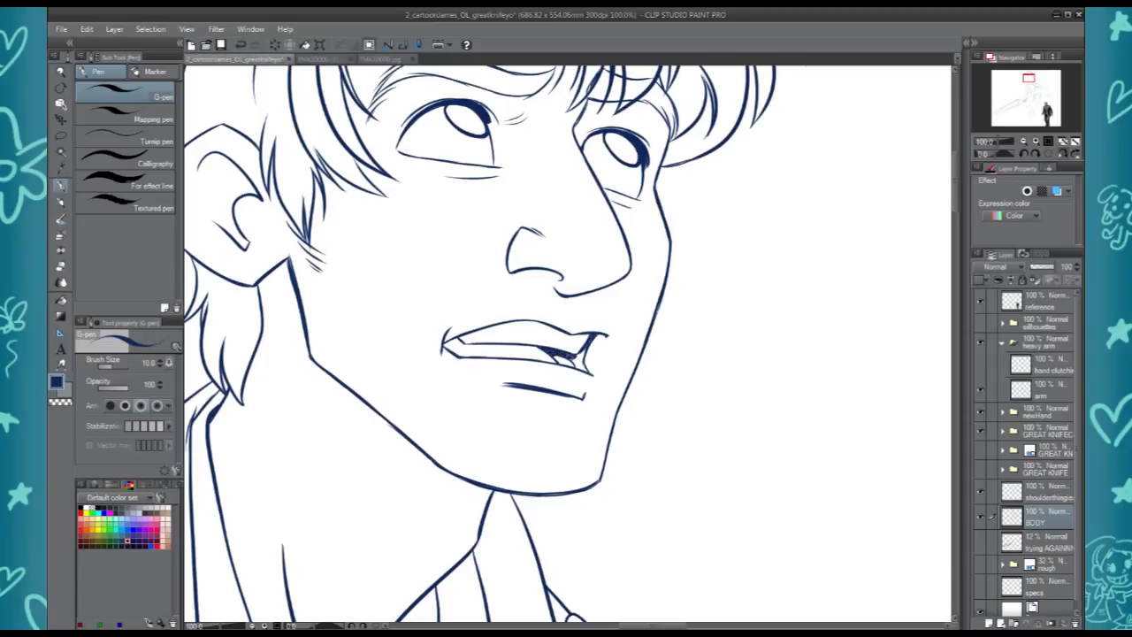
pyautogui.moveTo(587, 371); pyautogui.dragTo(576, 357)
# Lasso the mouth, cut and paste it onto its own layer, and name that layer mouth
pyautogui.press('m')
pyautogui.moveTo(440, 313)
pyautogui.mouseDown()
pyautogui.moveTo(516, 377)
pyautogui.moveTo(506, 299)
pyautogui.moveTo(495, 301)
pyautogui.mouseUp()
pyautogui.hotkey('ctrl', 'x')
pyautogui.hotkey('ctrl', 'v')
pyautogui.doubleClick(1034, 524)
pyautogui.write('mouth')
pyautogui.press('Return')
# Adjust the mouth's placement on the face with a transform, checking it in the mirrored view
pyautogui.hotkey('ctrl', 't')
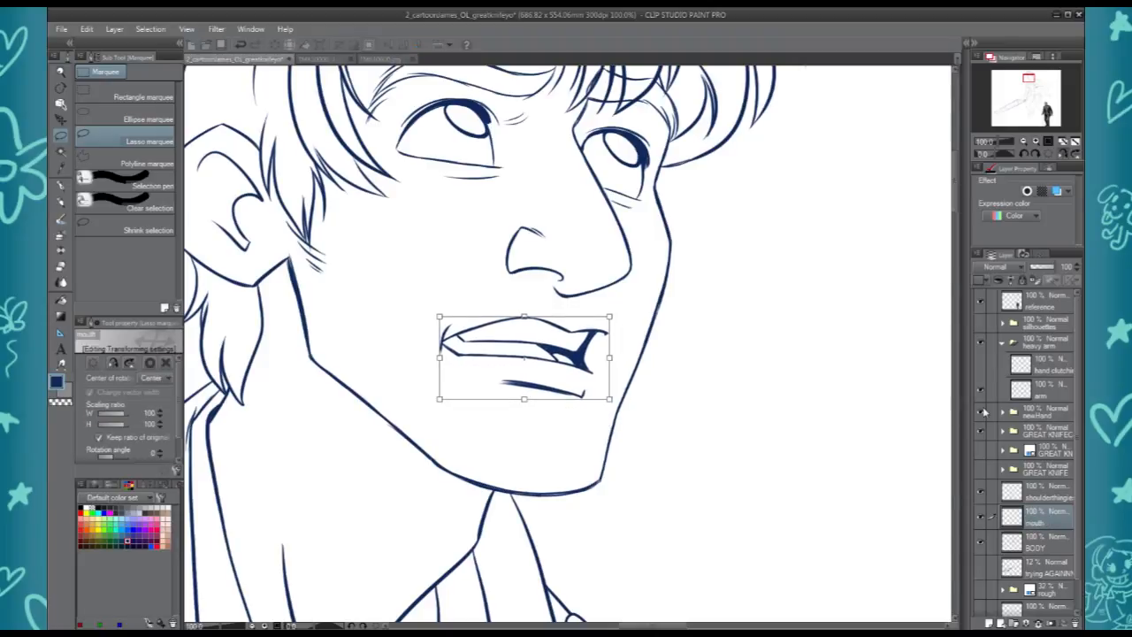
pyautogui.press('Return')
pyautogui.hotkey('ctrl', '-')
pyautogui.hotkey('ctrl', '-')
pyautogui.hotkey('ctrl', '-')
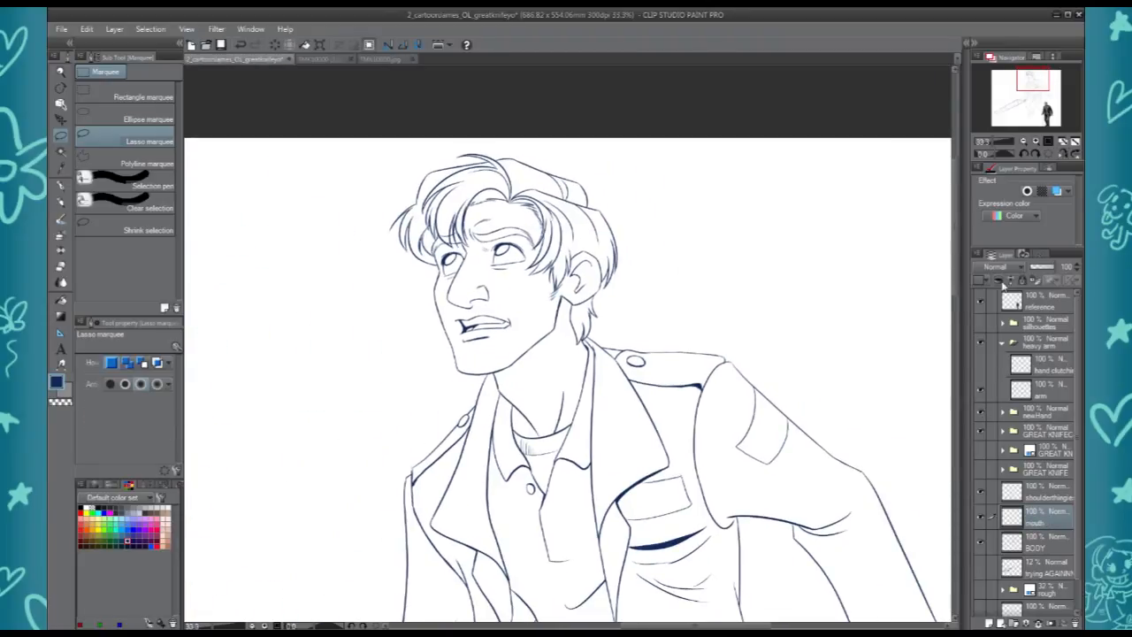
pyautogui.moveTo(667, 501)
pyautogui.mouseDown()
pyautogui.moveTo(737, 387)
pyautogui.moveTo(686, 516)
pyautogui.mouseUp()
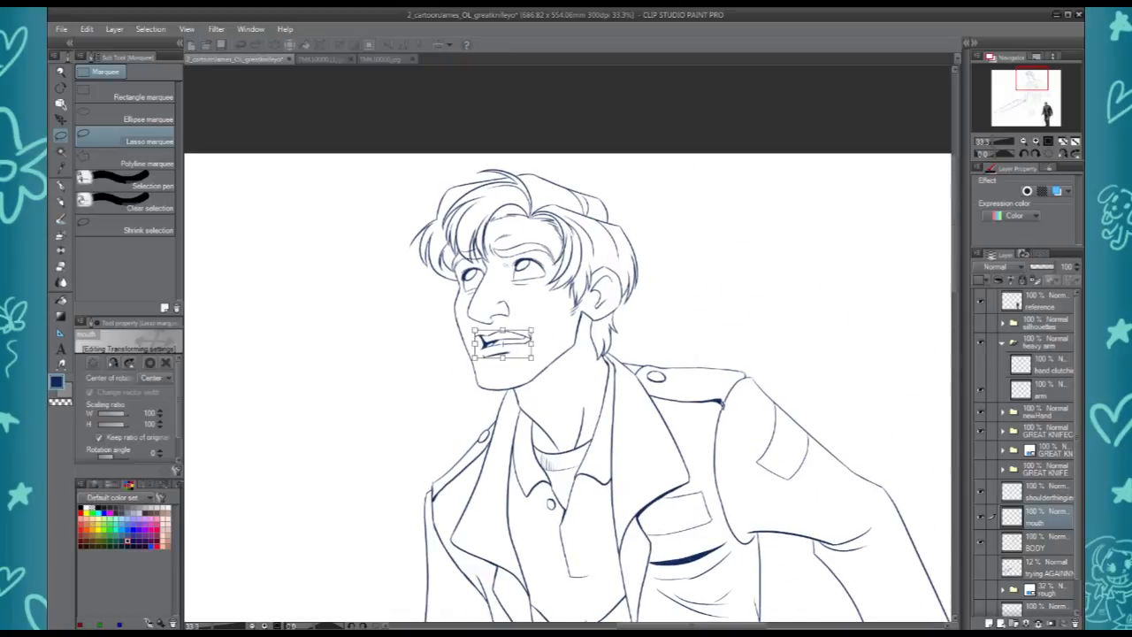
pyautogui.moveTo(681, 580)
pyautogui.mouseDown()
pyautogui.moveTo(604, 220)
pyautogui.moveTo(650, 427)
pyautogui.mouseUp()
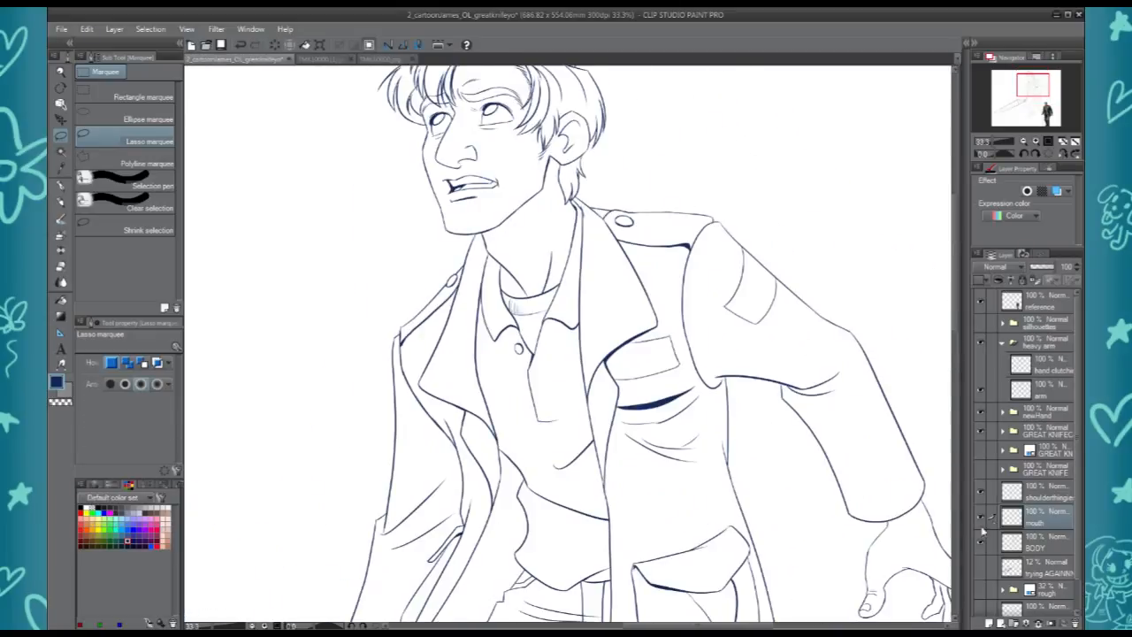
# Create a layer folder named flashlight above the shoulderthingie layer
pyautogui.click(1046, 497)
pyautogui.click(1013, 623)
pyautogui.doubleClick(1037, 493)
pyautogui.write('flashlight')
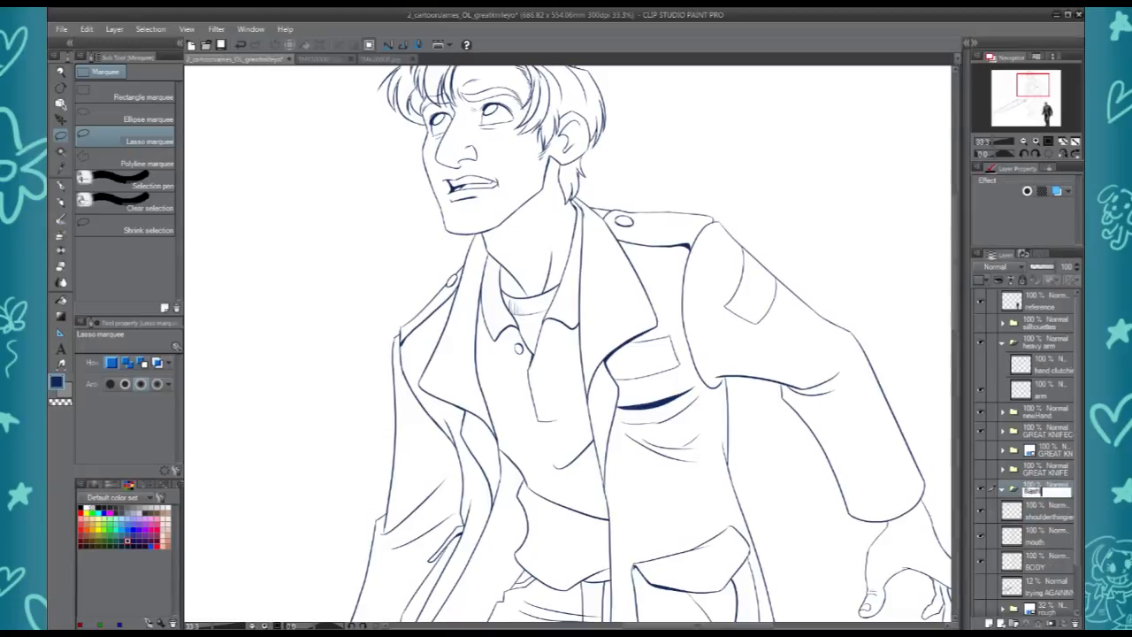
pyautogui.press('Return')
# Add a new layer in the flashlight folder and sketch the flashlight's round lens and casing above the chest pocket
pyautogui.hotkey('ctrl', '+')
pyautogui.hotkey('ctrl', '+')
pyautogui.moveTo(629, 457); pyautogui.dragTo(392, 372)
pyautogui.hotkey('ctrl', 'shift', 'n')
pyautogui.press('Return')
pyautogui.press('p')
pyautogui.moveTo(449, 316)
pyautogui.mouseDown()
pyautogui.moveTo(463, 382)
pyautogui.moveTo(447, 298)
pyautogui.mouseUp()
pyautogui.moveTo(452, 343)
pyautogui.mouseDown()
pyautogui.moveTo(480, 273)
pyautogui.moveTo(526, 349)
pyautogui.mouseUp()
pyautogui.moveTo(499, 281)
pyautogui.mouseDown()
pyautogui.moveTo(534, 365)
pyautogui.moveTo(477, 283)
pyautogui.moveTo(494, 324)
pyautogui.moveTo(461, 382)
pyautogui.mouseUp()
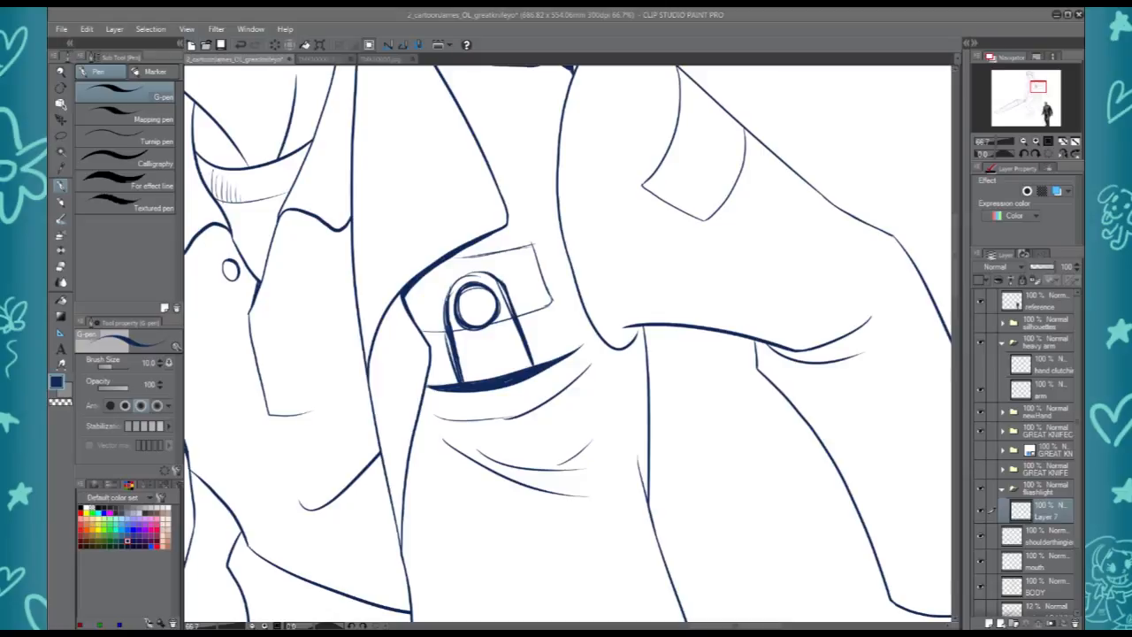
# Strengthen the sketched sides of the flashlight down into the pocket and check the result against the whole figure
pyautogui.moveTo(473, 278)
pyautogui.mouseDown()
pyautogui.moveTo(486, 276)
pyautogui.moveTo(500, 328)
pyautogui.moveTo(464, 382)
pyautogui.mouseUp()
pyautogui.moveTo(513, 317); pyautogui.dragTo(533, 366)
pyautogui.moveTo(642, 404)
pyautogui.mouseDown()
pyautogui.moveTo(693, 472)
pyautogui.moveTo(731, 492)
pyautogui.mouseUp()
pyautogui.moveTo(589, 376); pyautogui.dragTo(612, 449)
pyautogui.moveTo(591, 380); pyautogui.dragTo(620, 453)
pyautogui.moveTo(566, 372); pyautogui.dragTo(552, 409)
pyautogui.scroll(-3, 604, 317)
pyautogui.scroll(3, 604, 317)
# Turn the flashlight sketch layer blue, lower its opacity, and add a new layer above it for the outlines
pyautogui.click(1057, 191)
pyautogui.click(1044, 267)
pyautogui.hotkey('ctrl', 'shift', 'n')
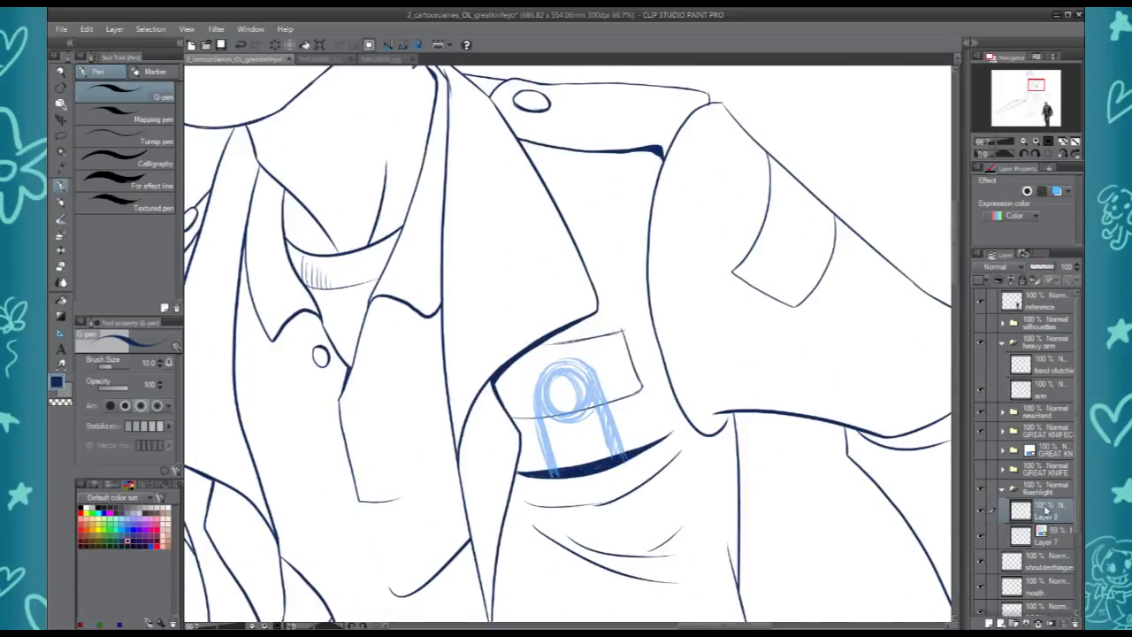
# Ink the flashlight casing over the blue sketch, drawing both sides down to the pocket and the rounded top joining them
pyautogui.scroll(1, 718, 518)
pyautogui.moveTo(455, 352); pyautogui.dragTo(475, 449)
pyautogui.hotkey('ctrl', 'z')
pyautogui.moveTo(444, 336); pyautogui.dragTo(477, 453)
pyautogui.moveTo(510, 290)
pyautogui.mouseDown()
pyautogui.moveTo(562, 421)
pyautogui.moveTo(536, 303)
pyautogui.moveTo(577, 414)
pyautogui.mouseUp()
pyautogui.hotkey('ctrl', 'z')
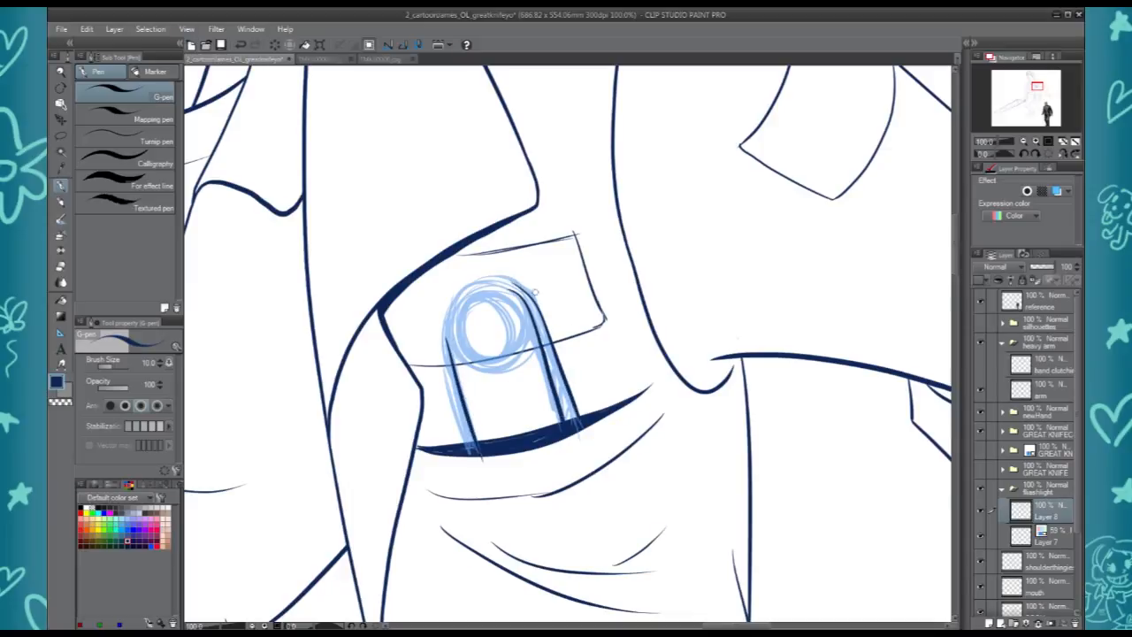
pyautogui.moveTo(449, 355)
pyautogui.mouseDown()
pyautogui.moveTo(463, 294)
pyautogui.moveTo(515, 289)
pyautogui.mouseUp()
pyautogui.hotkey('ctrl', 'z')
pyautogui.hotkey('ctrl', 'z')
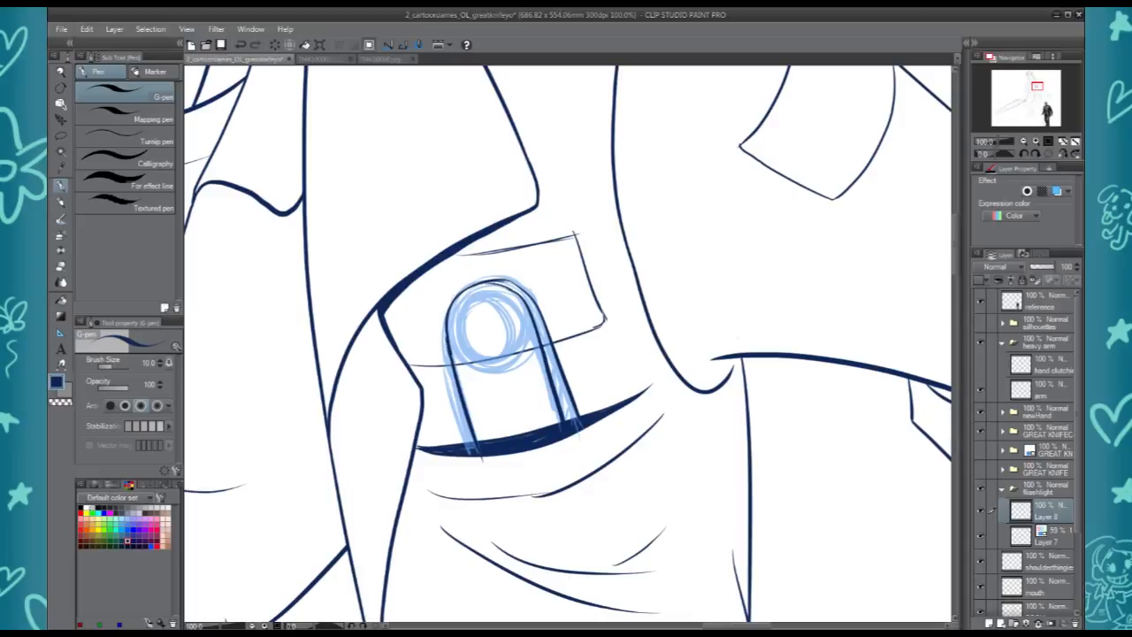
# Add a new layer above the casing outlines and fill an elliptical selection over the sketched lens with dark blue
pyautogui.click(989, 624)
pyautogui.click(60, 136)
pyautogui.click(125, 116)
pyautogui.moveTo(451, 291); pyautogui.dragTo(527, 370)
pyautogui.moveTo(505, 328); pyautogui.dragTo(508, 330)
pyautogui.press('g')
pyautogui.click(515, 340)
pyautogui.hotkey('ctrl', 'd')
# Cut a slightly smaller ellipse out of the filled disc to leave a lens ring, and hide the blue sketch on Layer 7
pyautogui.press('m')
pyautogui.moveTo(462, 302); pyautogui.dragTo(522, 366)
pyautogui.press('Delete')
pyautogui.hotkey('ctrl', 'z')
pyautogui.moveTo(495, 334); pyautogui.dragTo(495, 336)
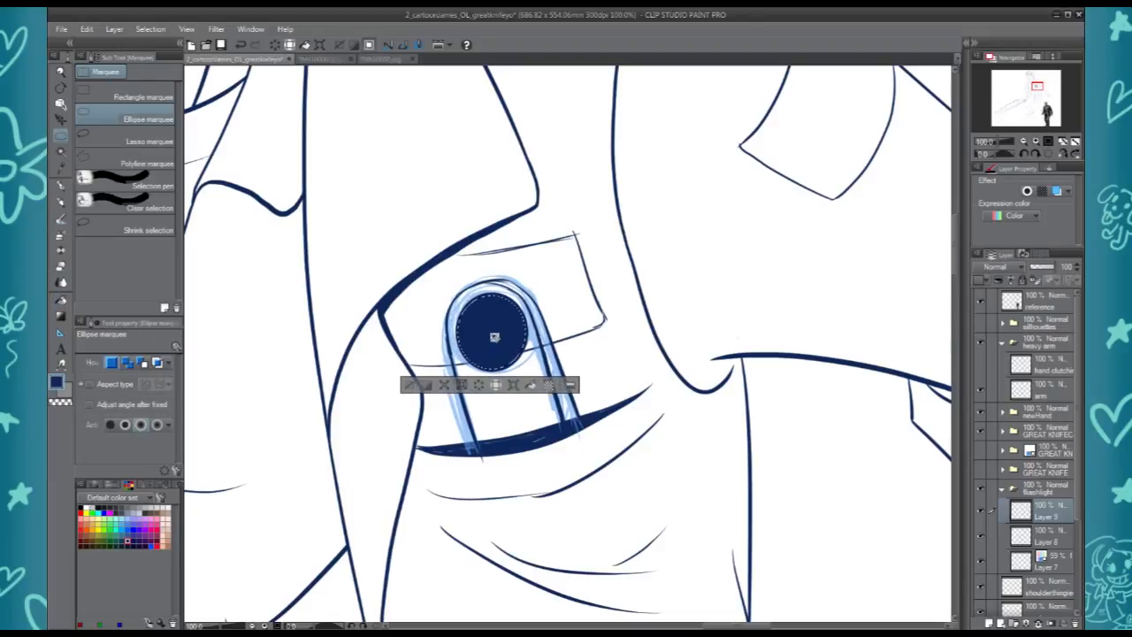
pyautogui.press('Delete')
pyautogui.hotkey('ctrl', 't')
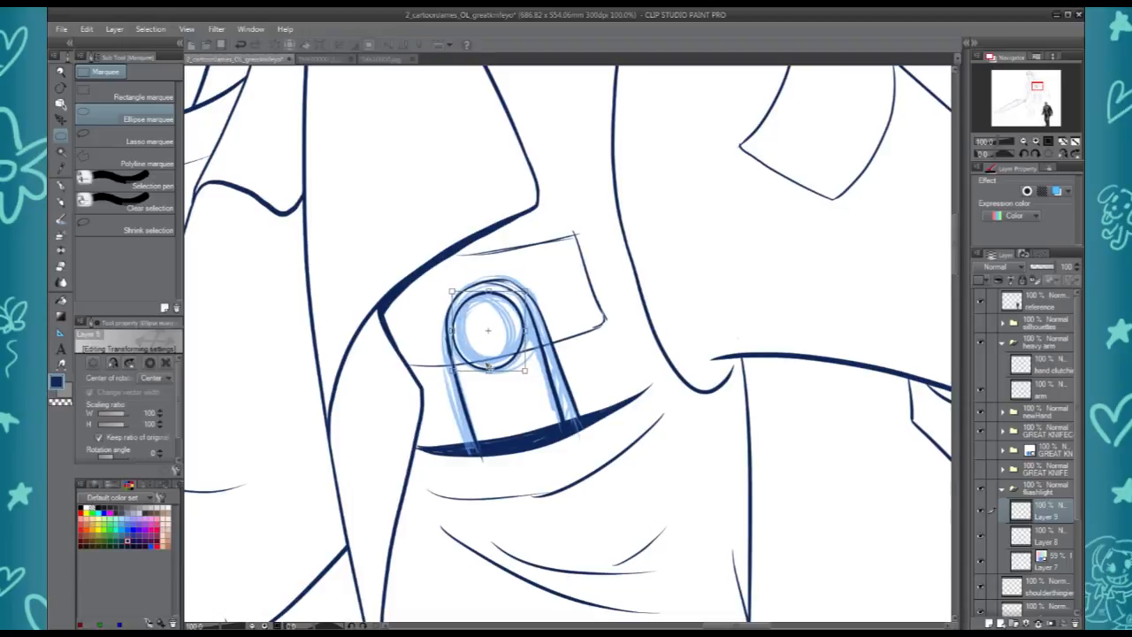
pyautogui.press('Return')
pyautogui.click(979, 564)
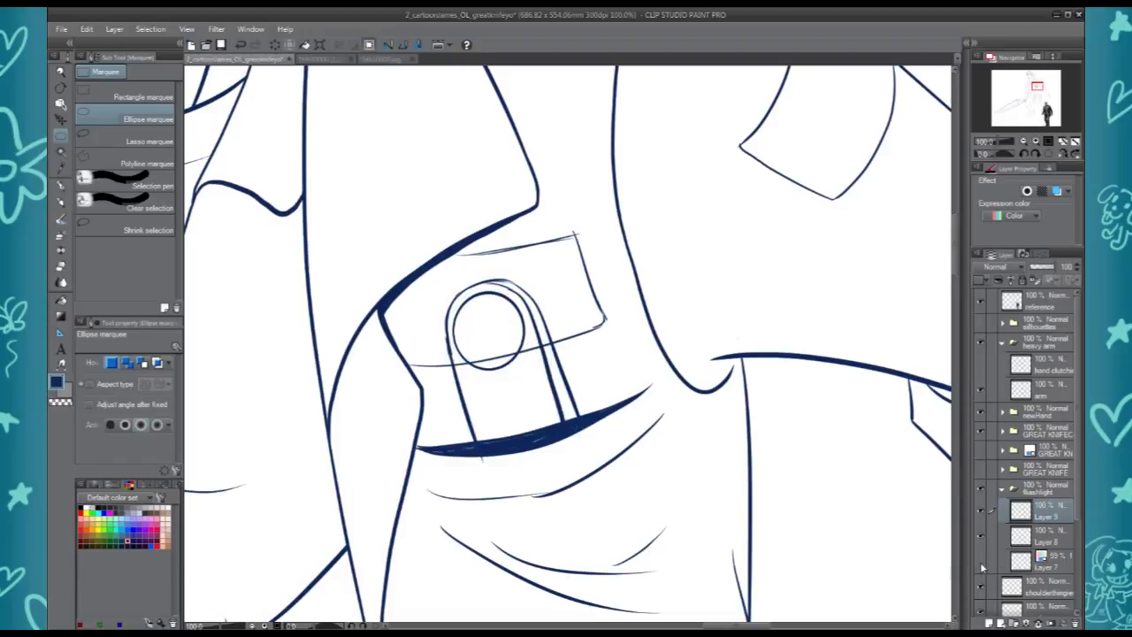
# On Layer 8, tidy the casing outline and ink thin curved lines around the lower edge of the lens
pyautogui.press('p')
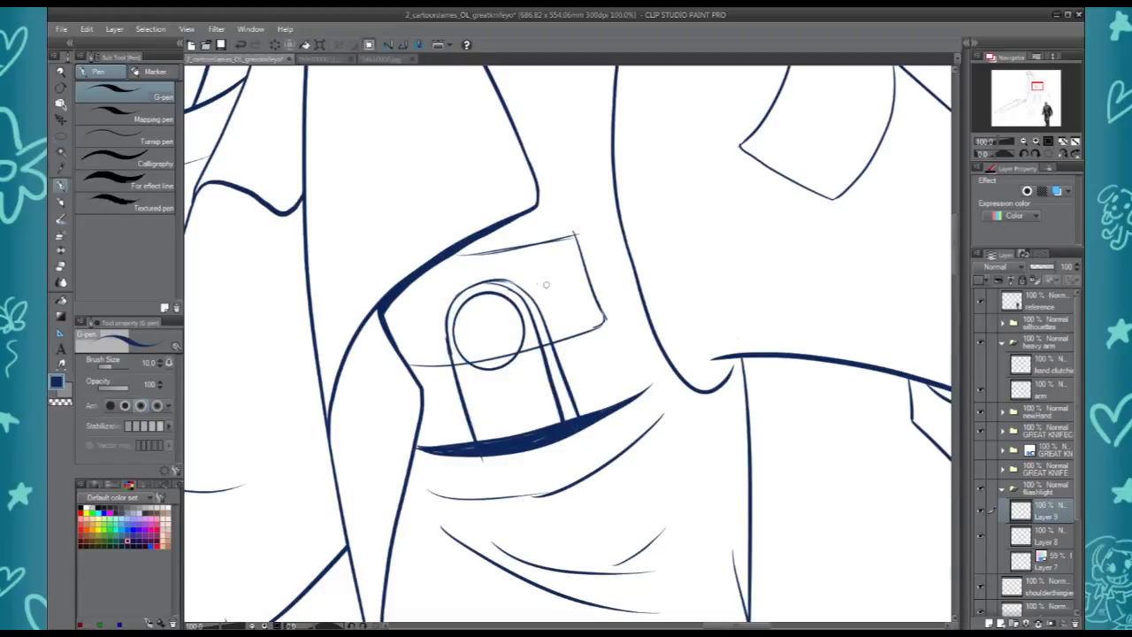
pyautogui.press('h')
pyautogui.hotkey('alt', '[')
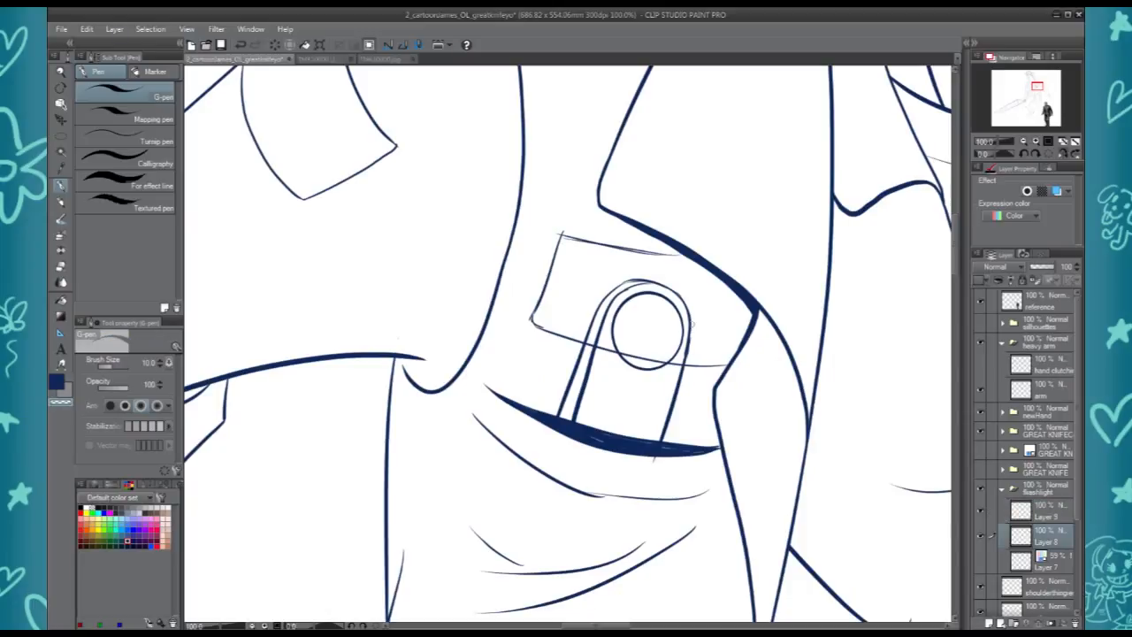
pyautogui.press('c')
pyautogui.press('c')
pyautogui.press('c')
pyautogui.press('c')
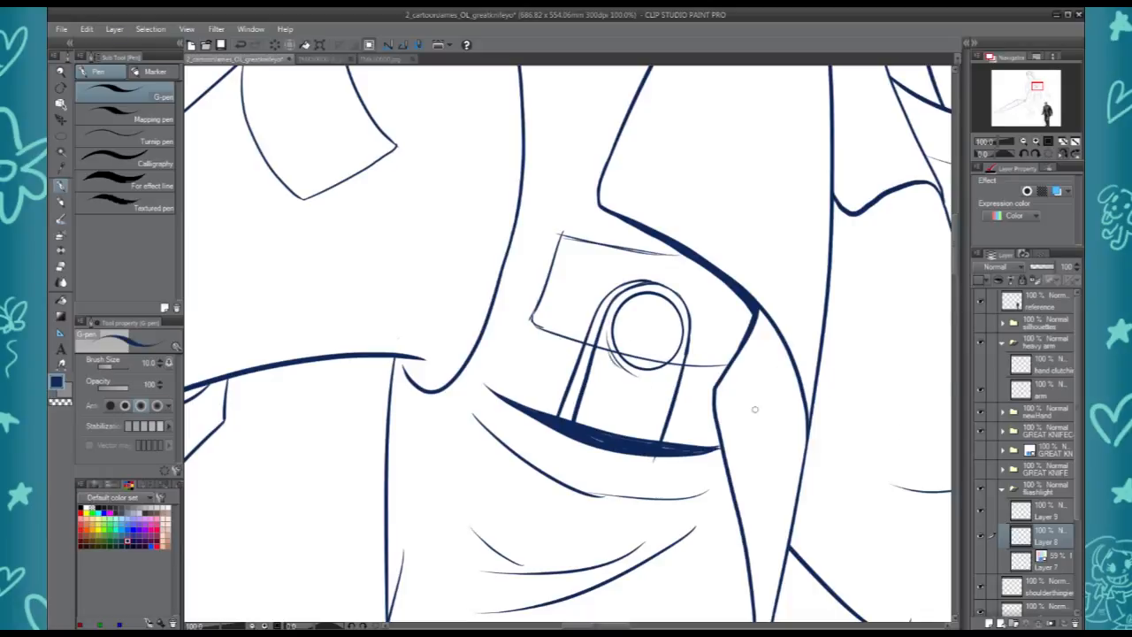
# On the BODY layer, clear the dark pocket-opening shading inside the flashlight casing, keeping the pocket's lower edge line
pyautogui.moveTo(1076, 518); pyautogui.dragTo(1077, 578)
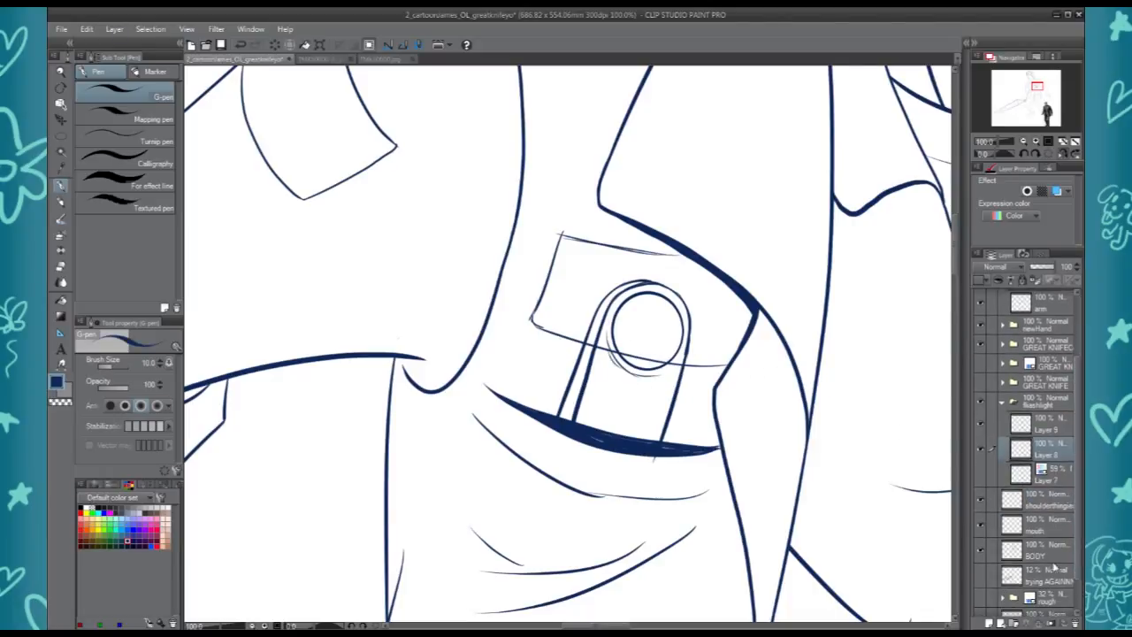
pyautogui.click(1052, 556)
pyautogui.press('h')
pyautogui.press('c')
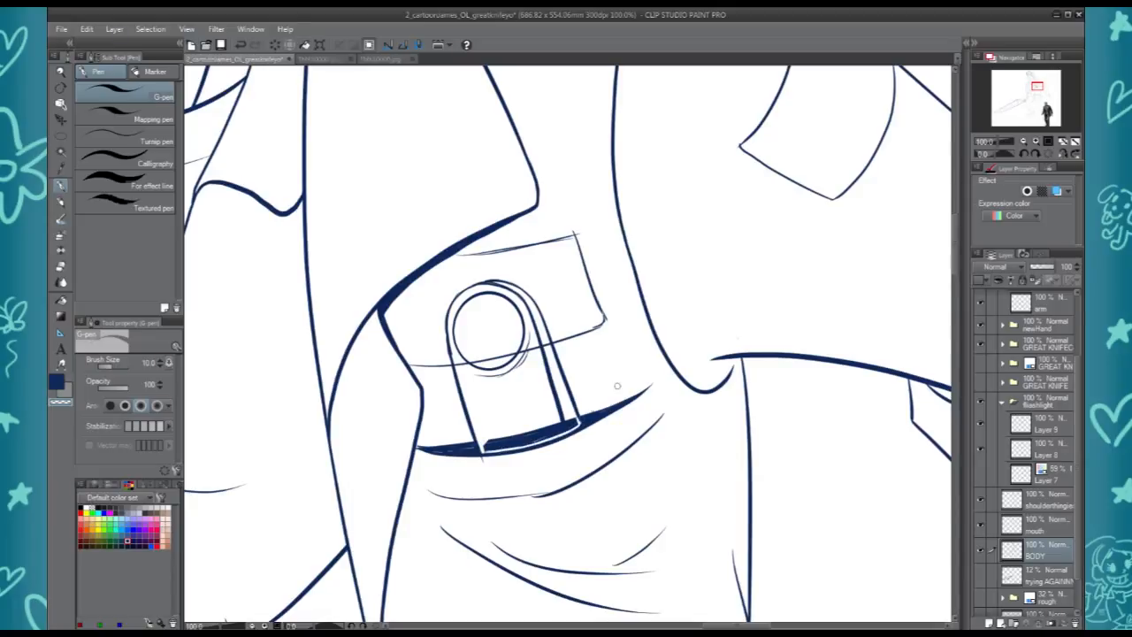
pyautogui.press('m')
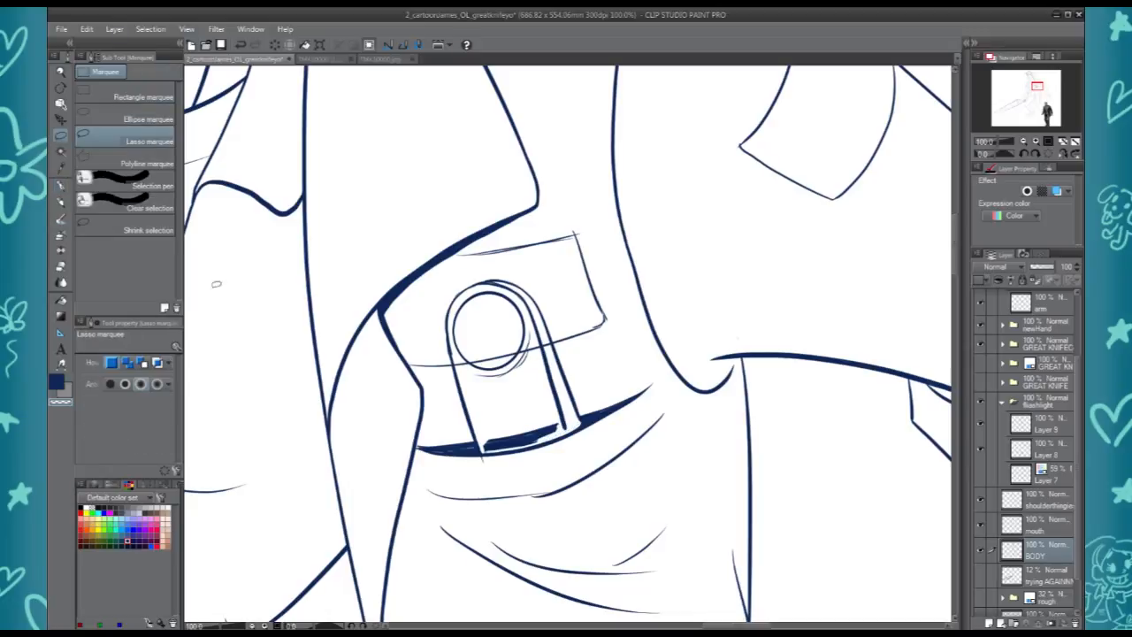
pyautogui.moveTo(485, 448); pyautogui.dragTo(479, 441)
pyautogui.moveTo(482, 451)
pyautogui.mouseDown()
pyautogui.moveTo(553, 433)
pyautogui.moveTo(482, 441)
pyautogui.mouseUp()
pyautogui.press('Delete')
pyautogui.hotkey('ctrl', 'd')
pyautogui.press('p')
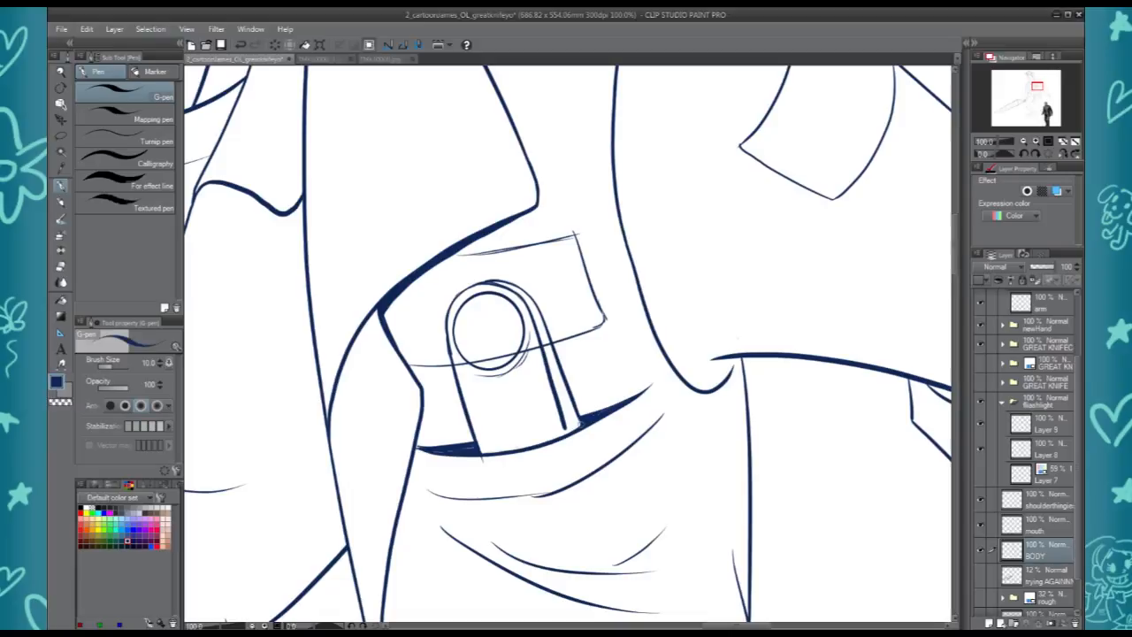
# Delete the pocket flap line that crosses the inside of the flashlight on the BODY layer
pyautogui.press('m')
pyautogui.moveTo(552, 335)
pyautogui.mouseDown()
pyautogui.moveTo(478, 384)
pyautogui.moveTo(457, 351)
pyautogui.mouseUp()
pyautogui.press('Delete')
pyautogui.hotkey('ctrl', 'd')
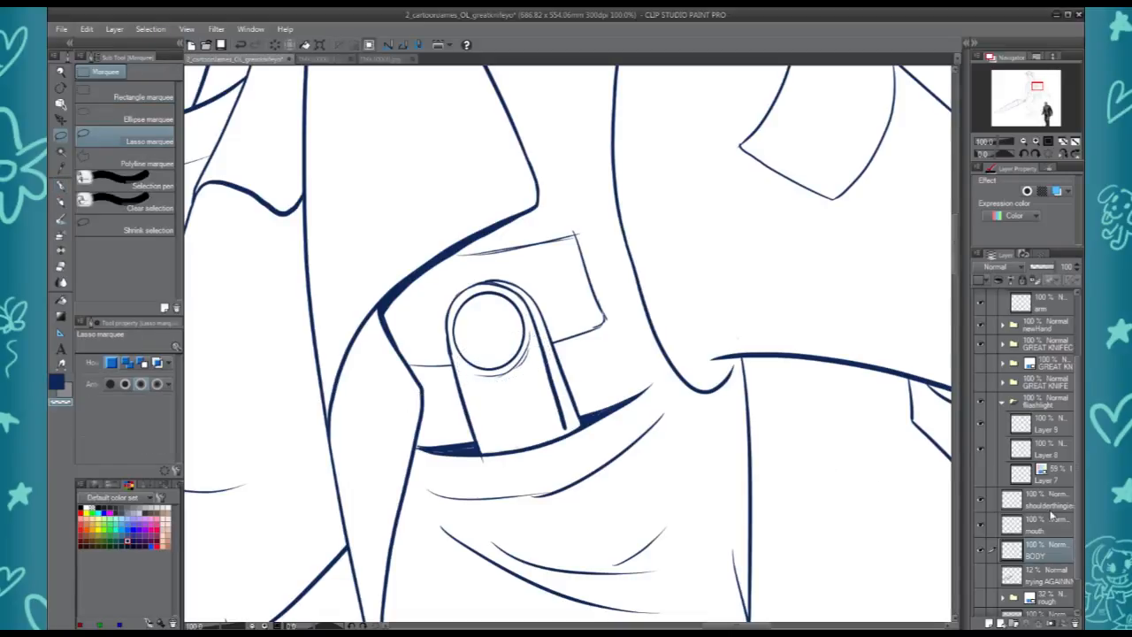
# On Layer 8, extend the casing's side lines to meet the pocket edge and check the flashlight against the whole figure
pyautogui.click(1042, 449)
pyautogui.press('p')
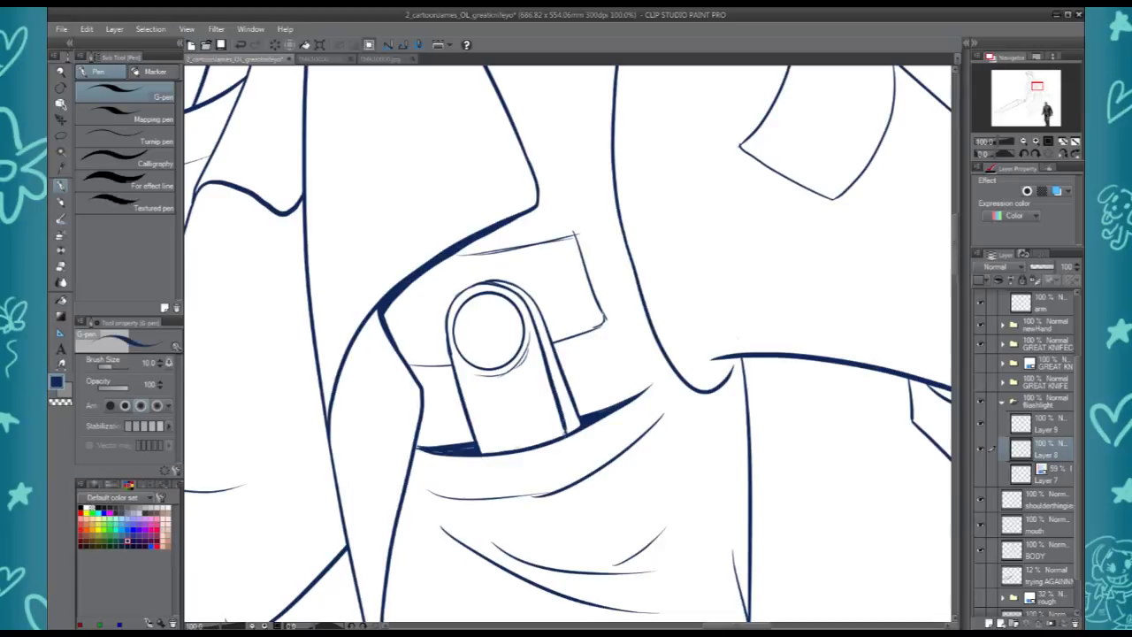
pyautogui.scroll(-6, 635, 308)
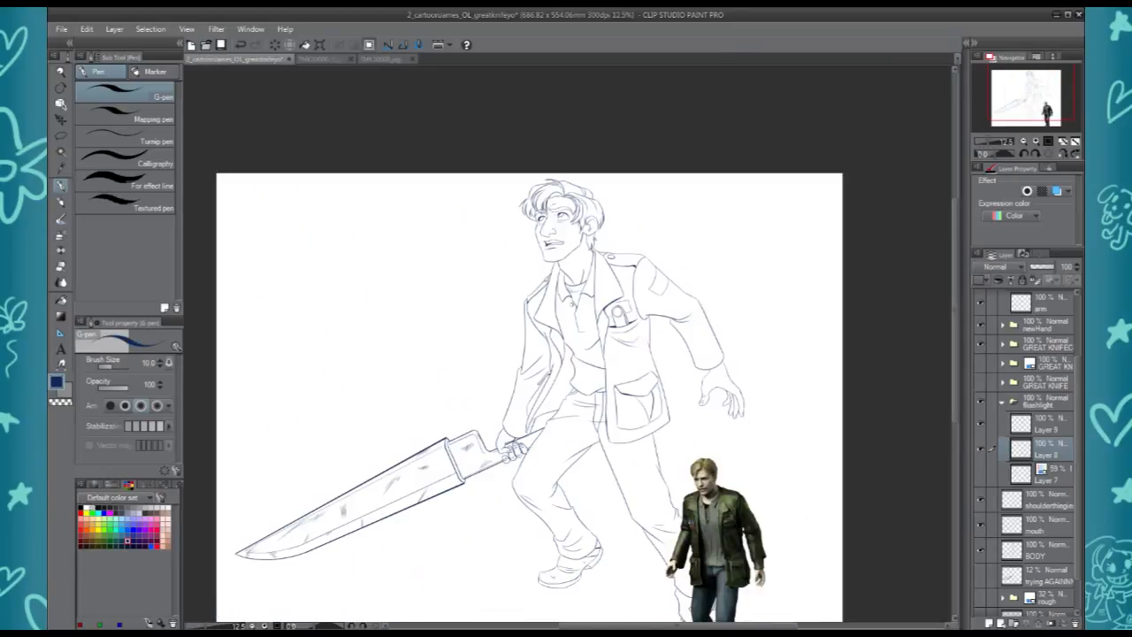